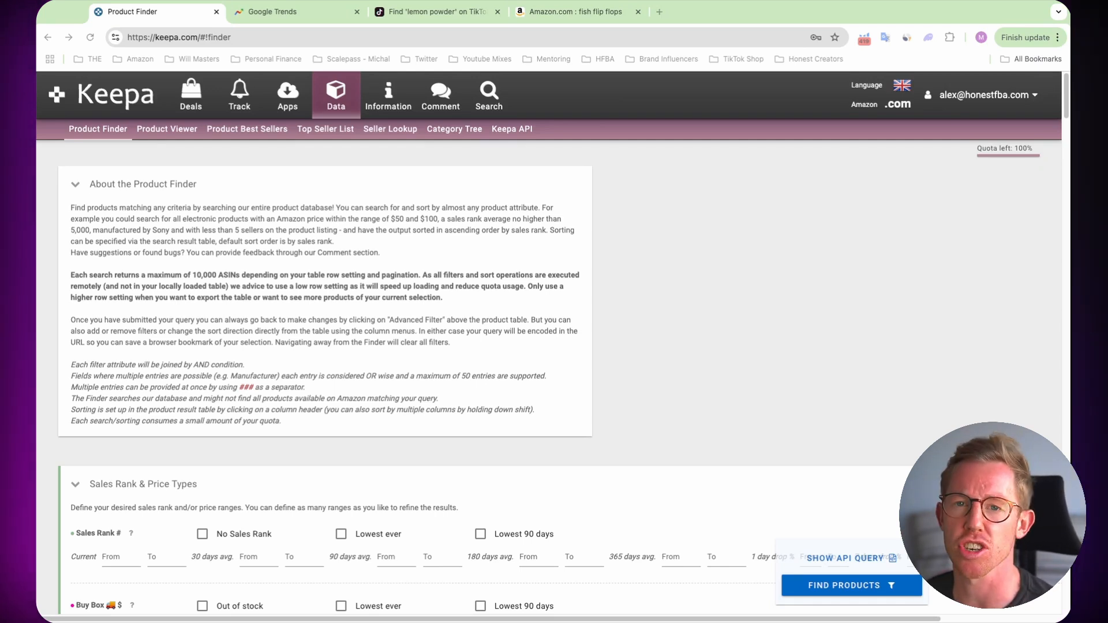
Set the current Sales Rank filter to a range from 5000 to 15000.
scroll(640, 409, down, 5)
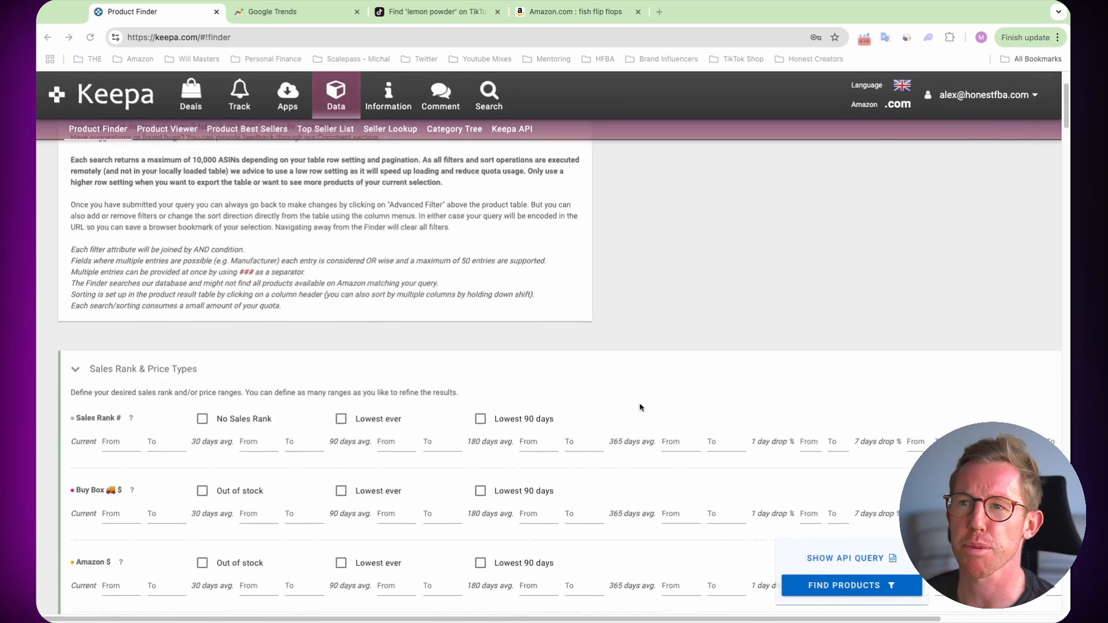
scroll(632, 398, down, 3)
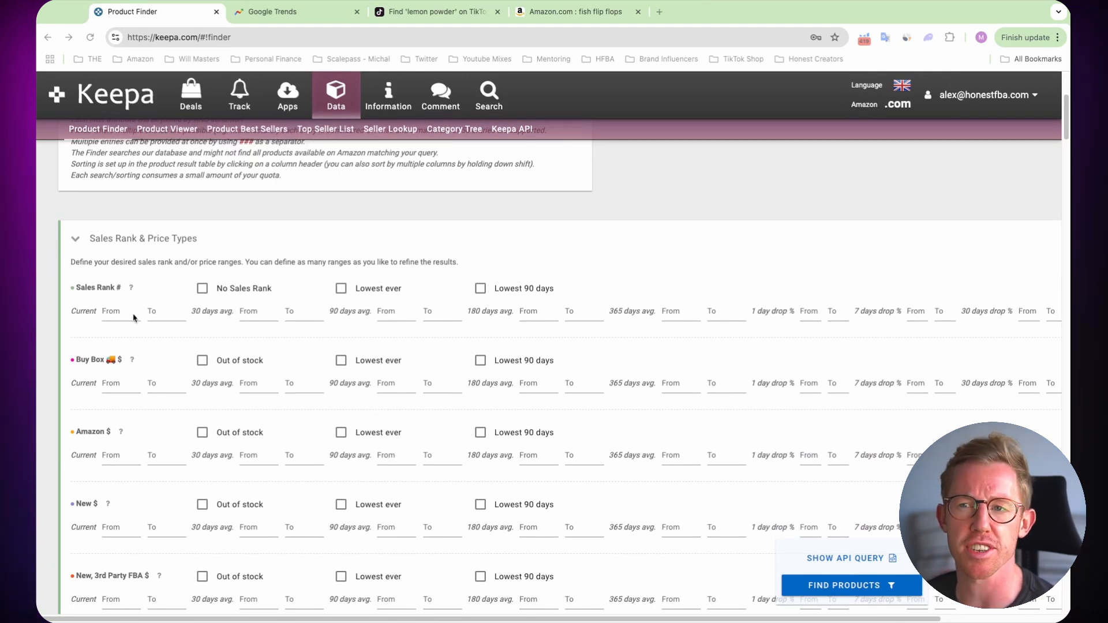
click(115, 315)
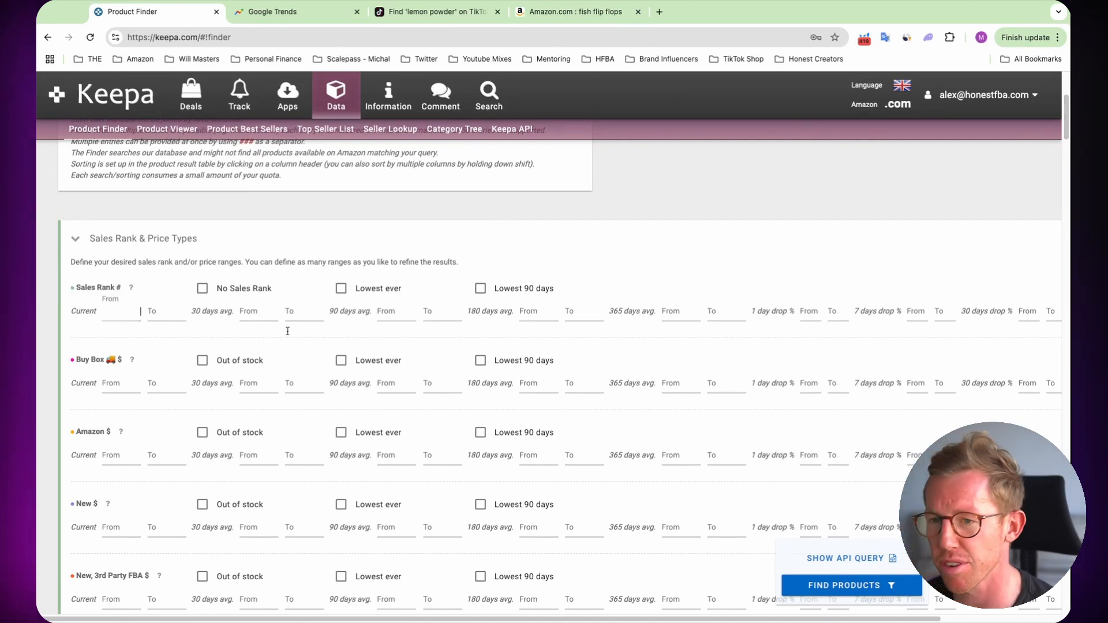
text(5000)
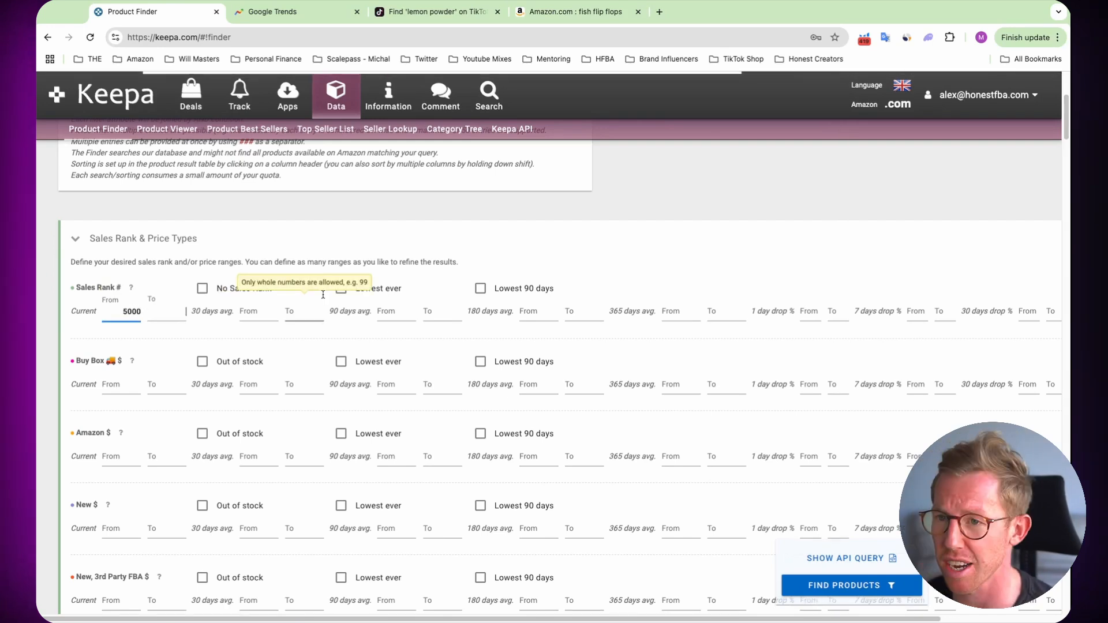
key(Tab)
text(15000)
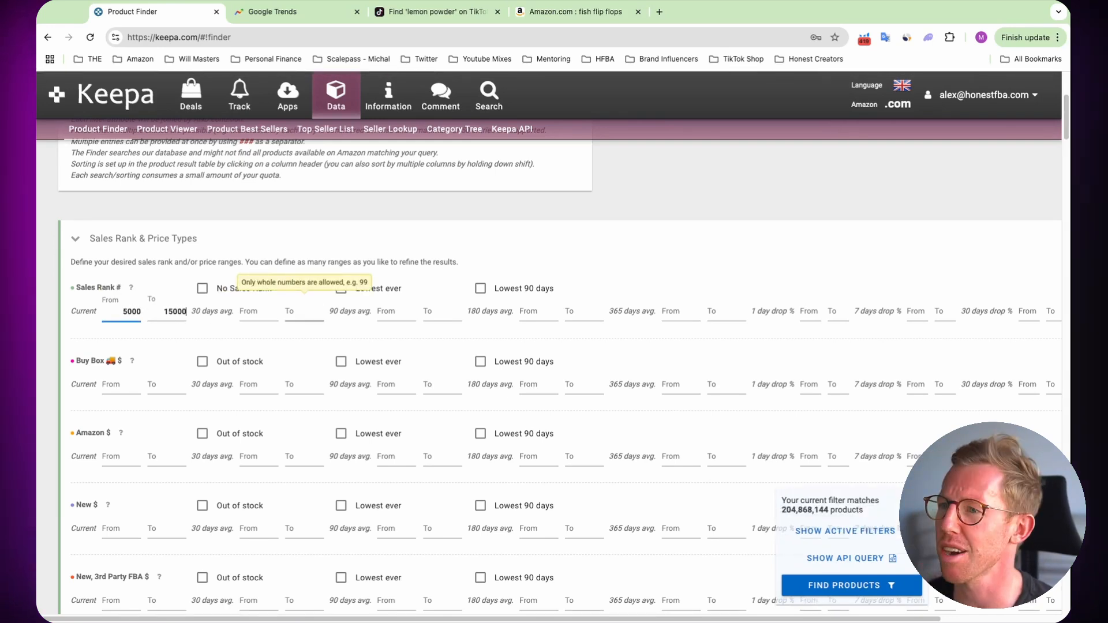
Set the minimum current Buy Box price to 25 dollars.
scroll(317, 366, down, 4)
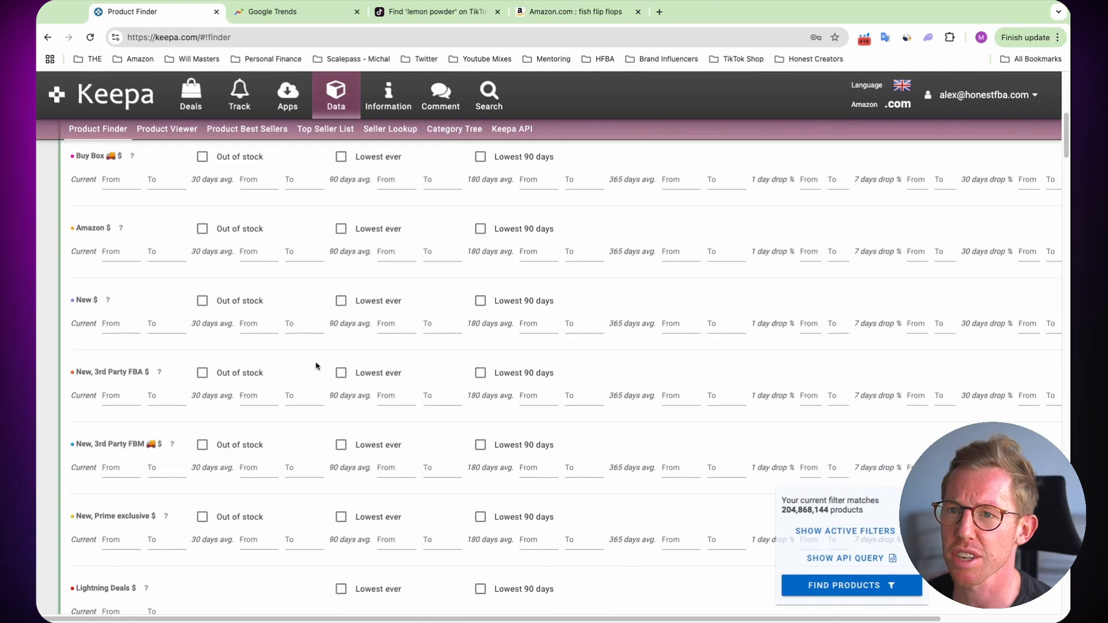
scroll(317, 366, up, 1)
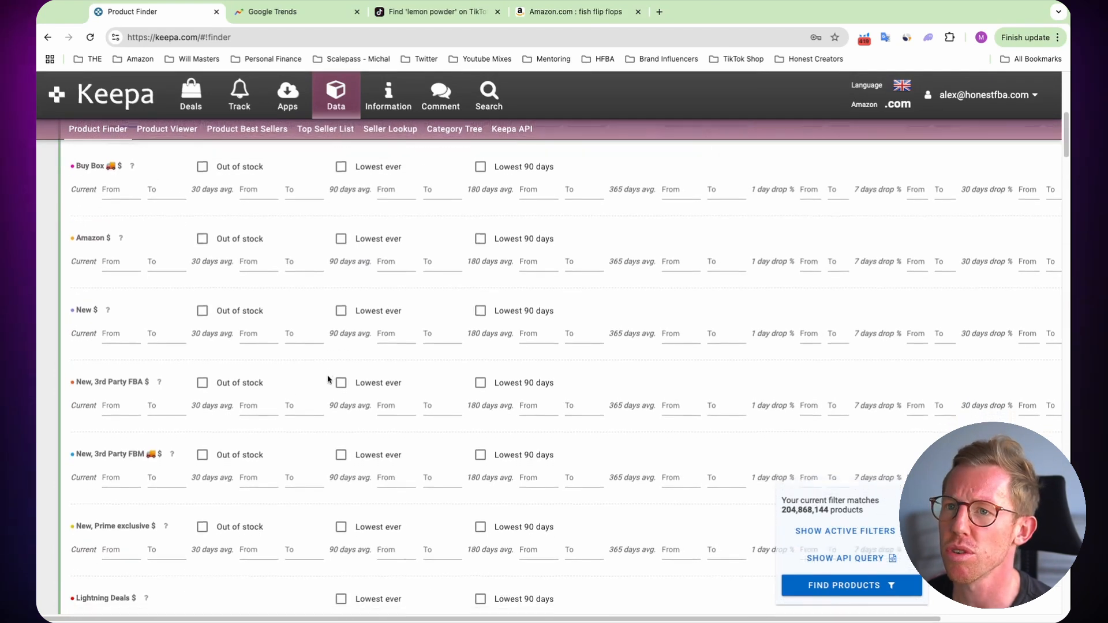
scroll(327, 379, up, 5)
click(121, 436)
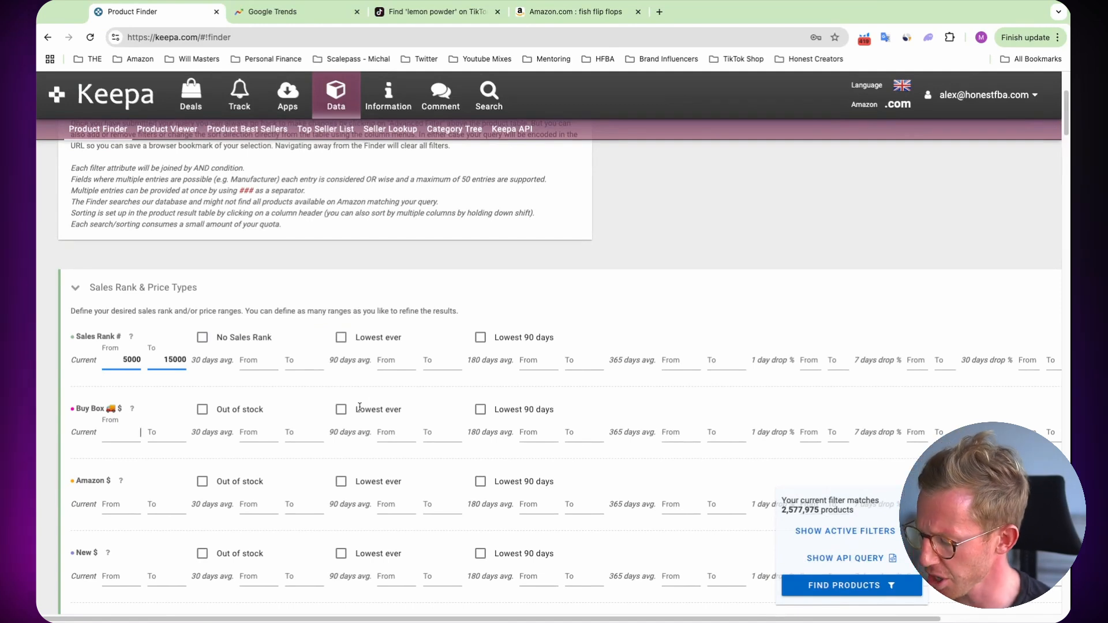
text(15)
key(BackSpace)
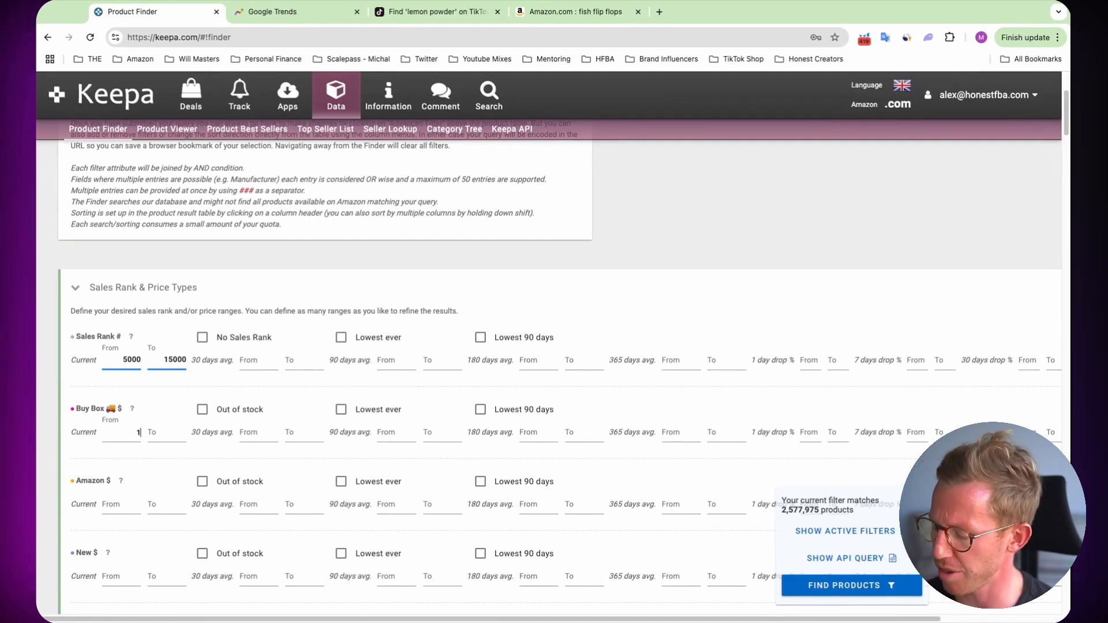
text(5)
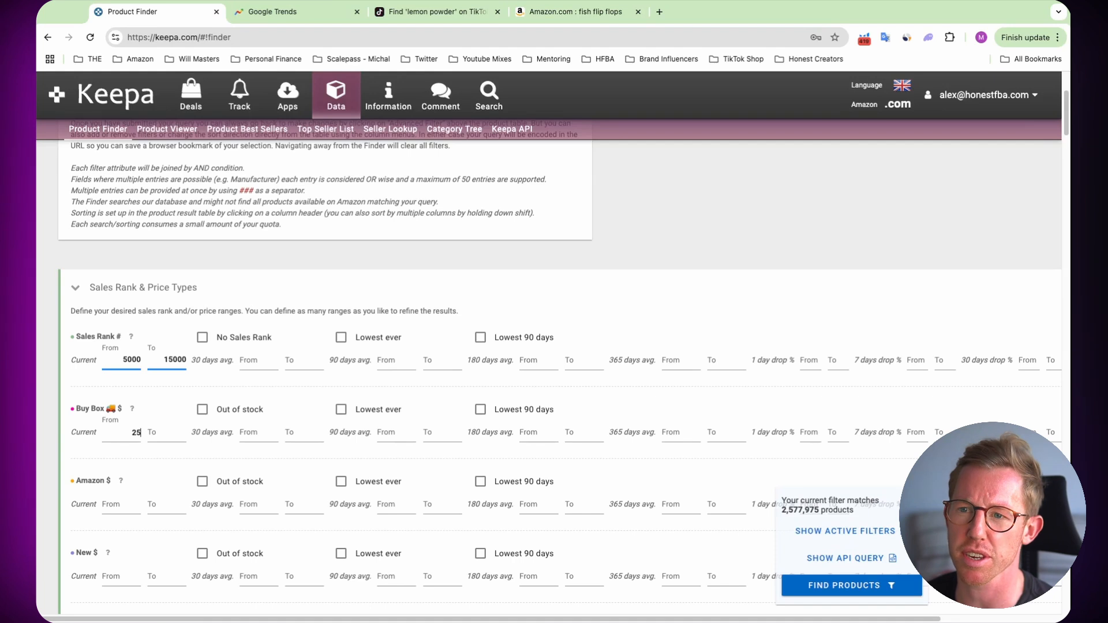
key(Tab)
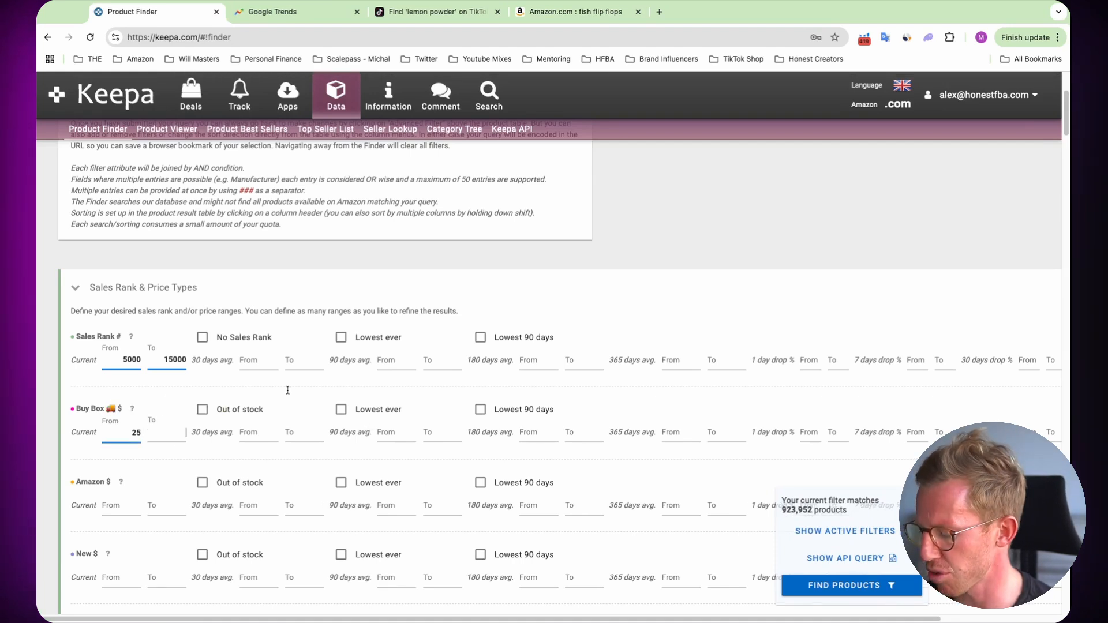
Restrict the product filter to the Pet Supplies root category.
scroll(289, 404, down, 8)
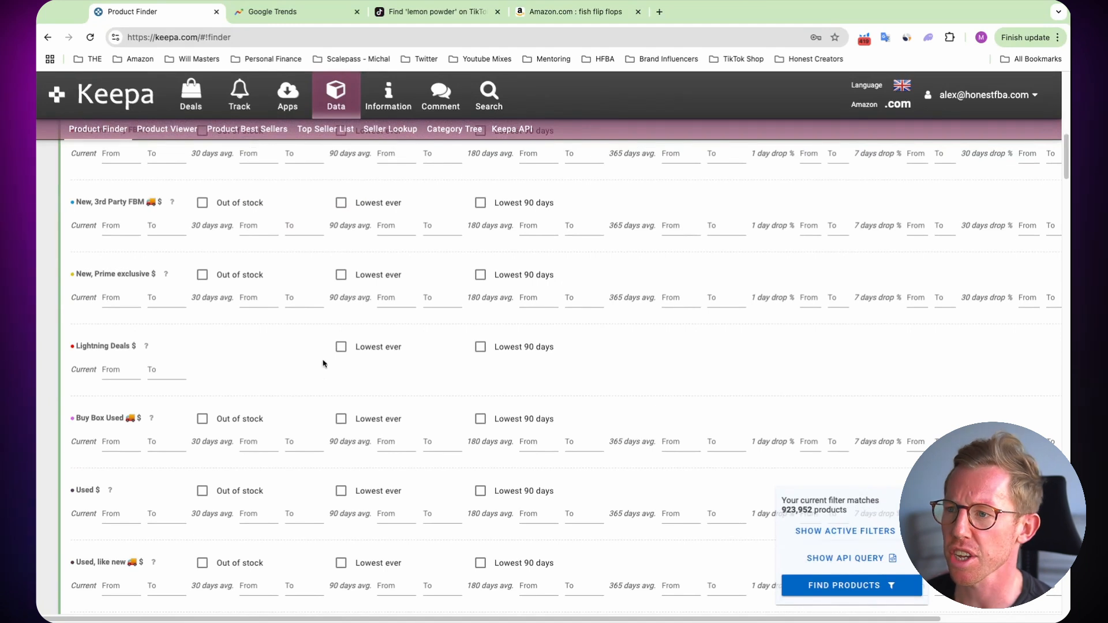
scroll(332, 378, down, 5)
scroll(340, 386, down, 15)
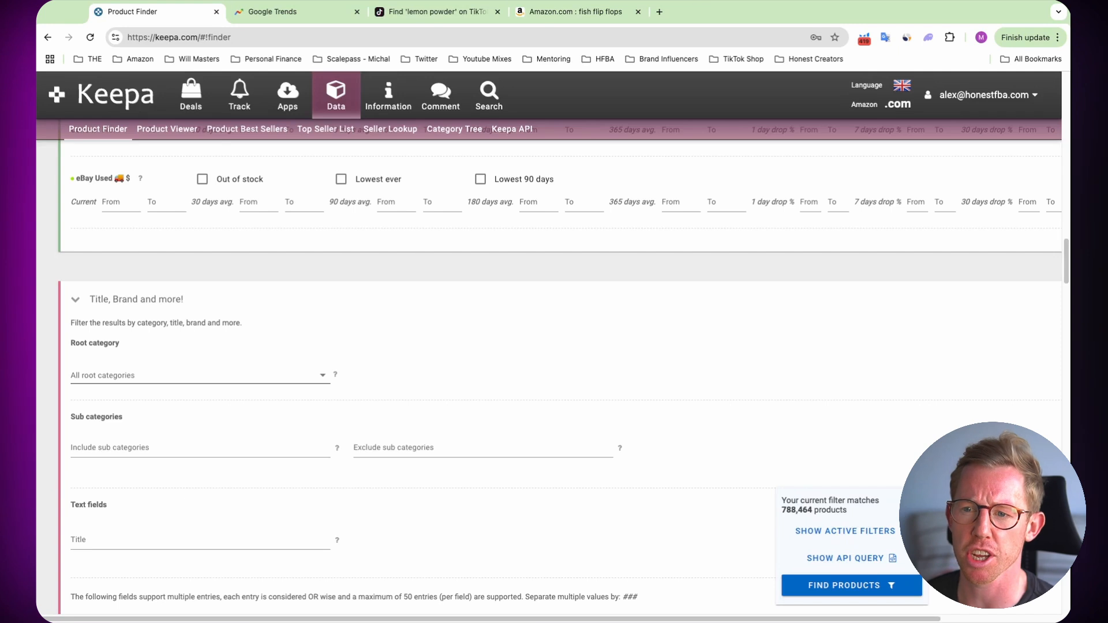
click(199, 493)
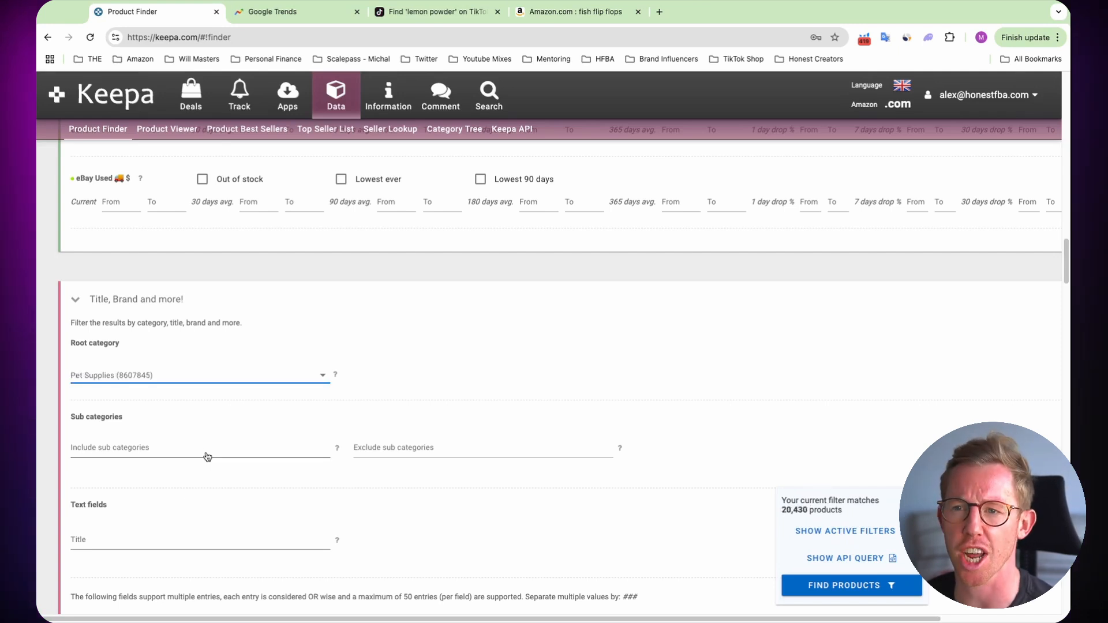
Limit the search to show only one variation per product.
scroll(403, 404, down, 2)
scroll(444, 417, down, 3)
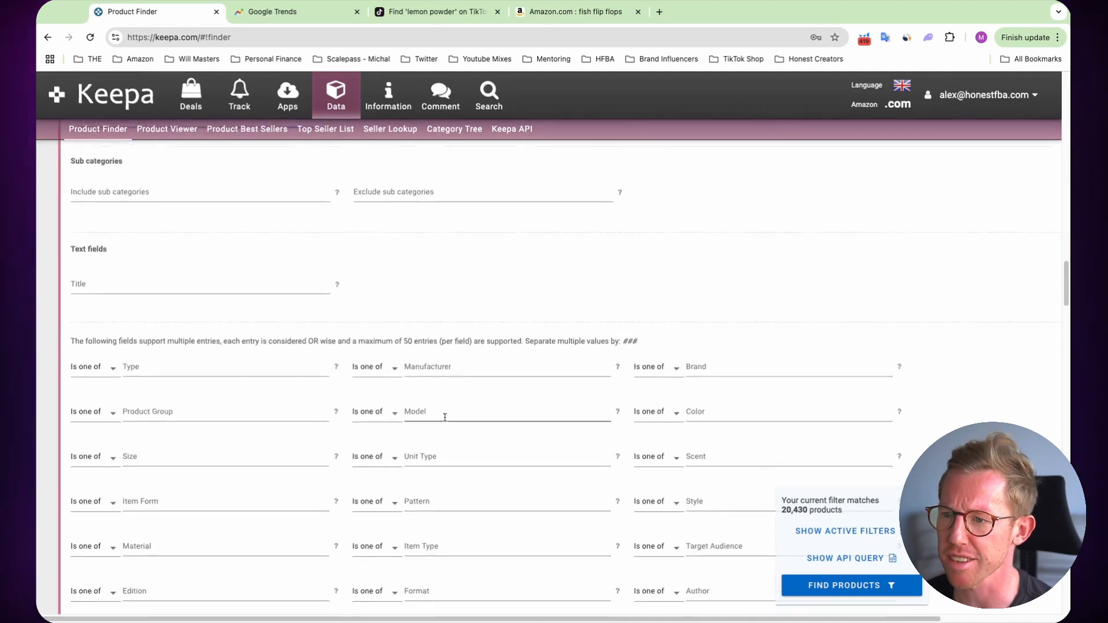
scroll(444, 417, down, 15)
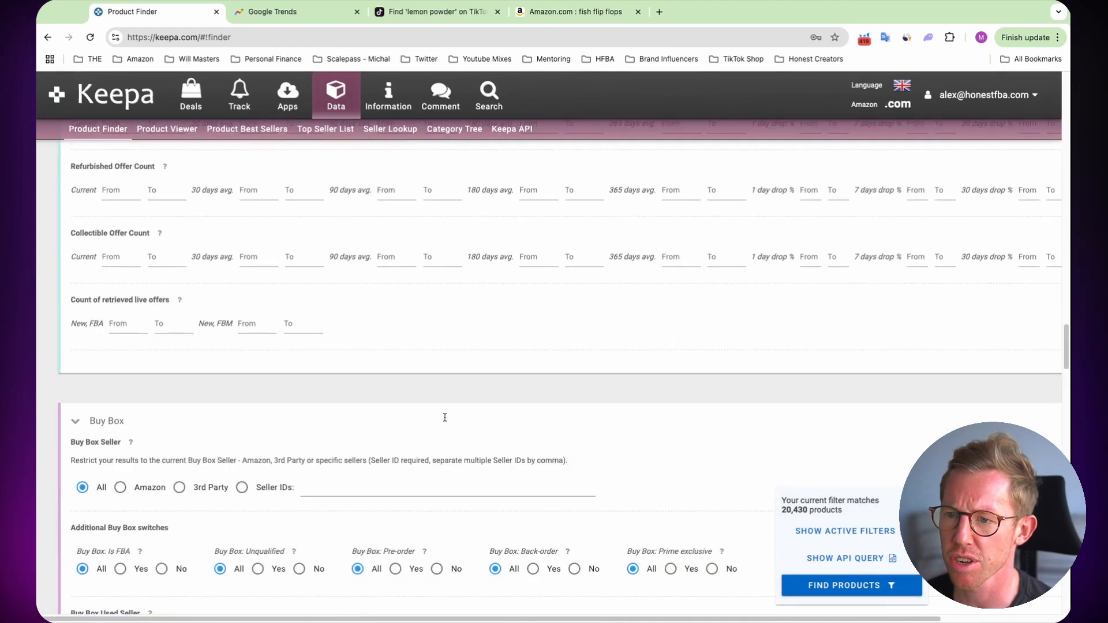
scroll(445, 417, down, 8)
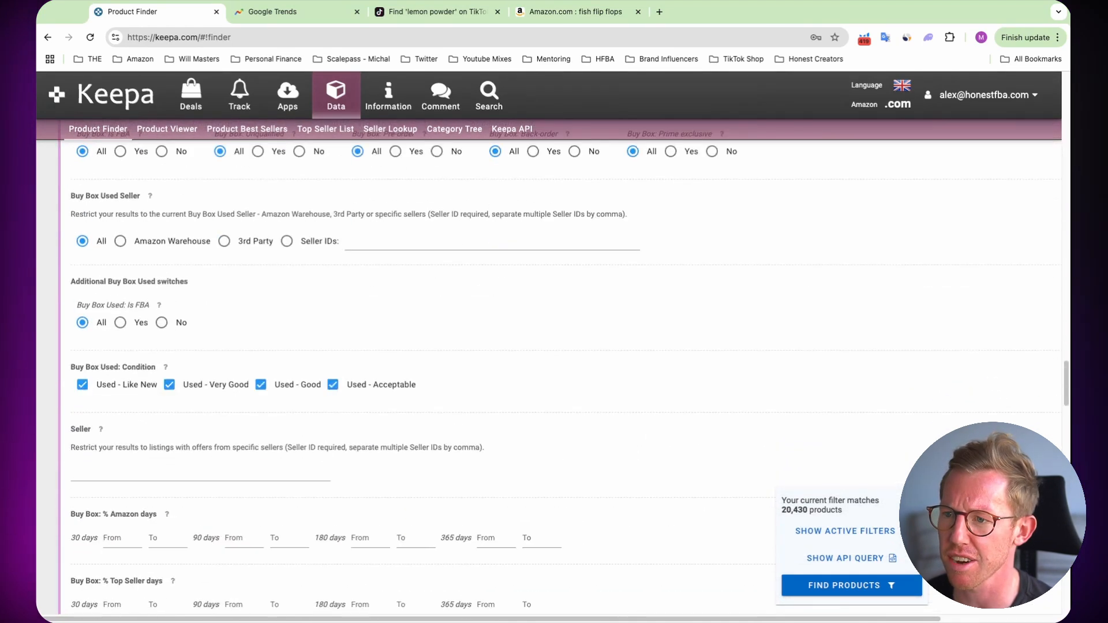
scroll(444, 417, down, 12)
scroll(428, 426, down, 1)
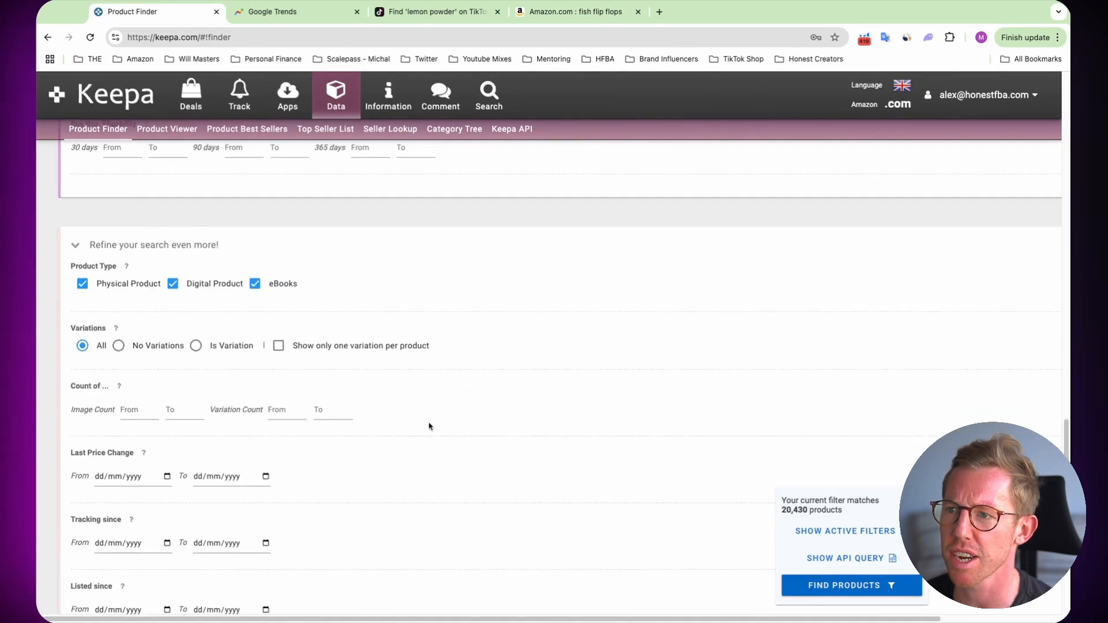
click(278, 345)
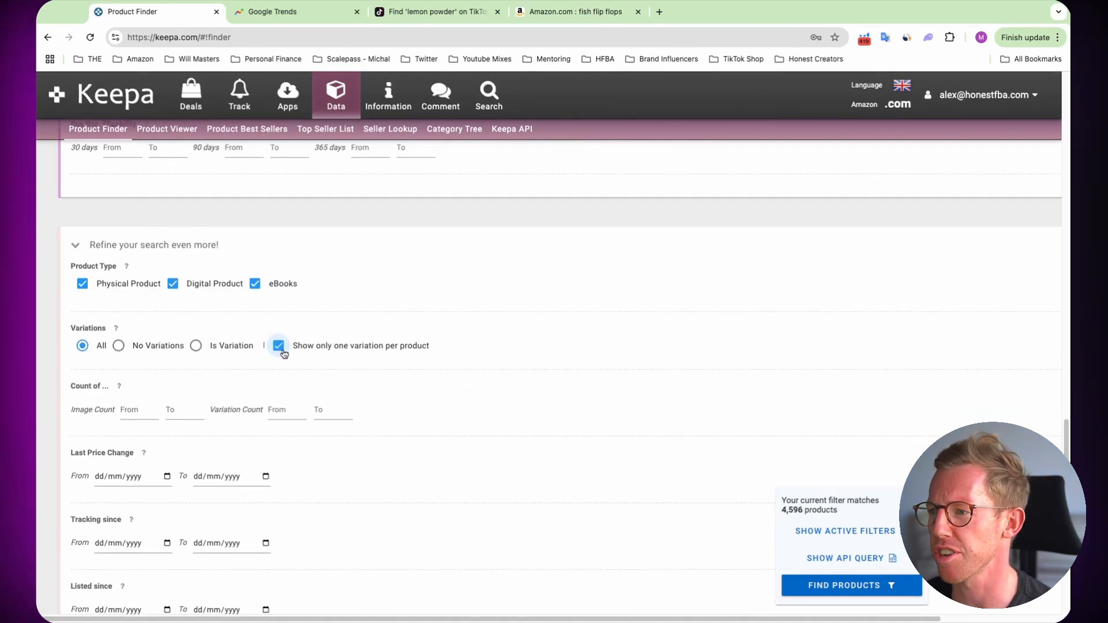
Require Subscribe & Save to be Yes and run the product search with the active filters.
scroll(471, 389, down, 7)
scroll(470, 390, down, 18)
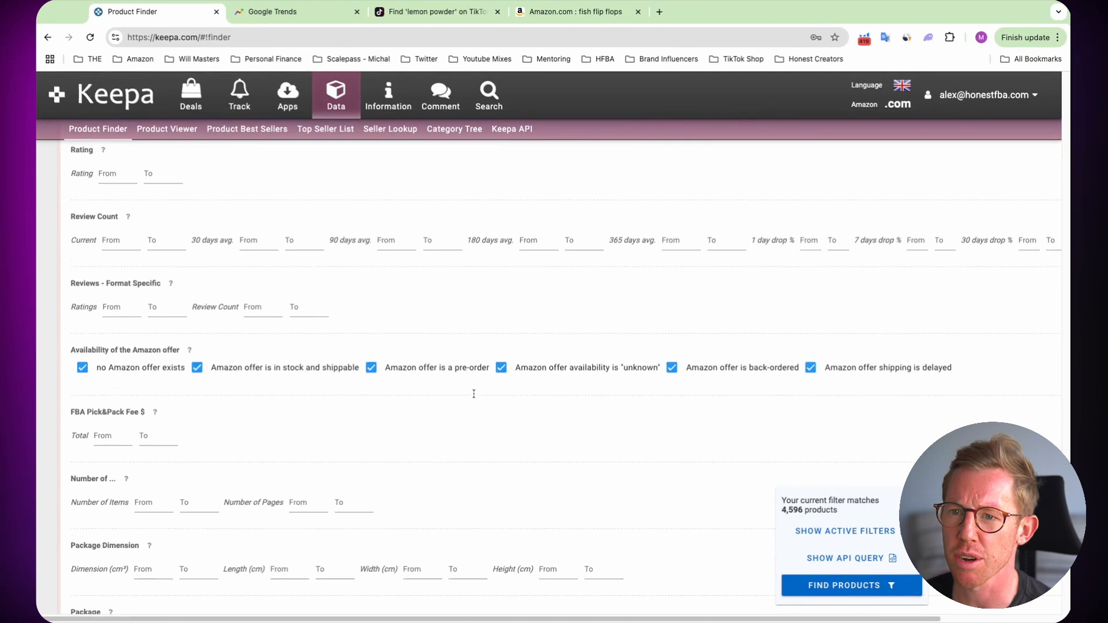
scroll(476, 400, down, 7)
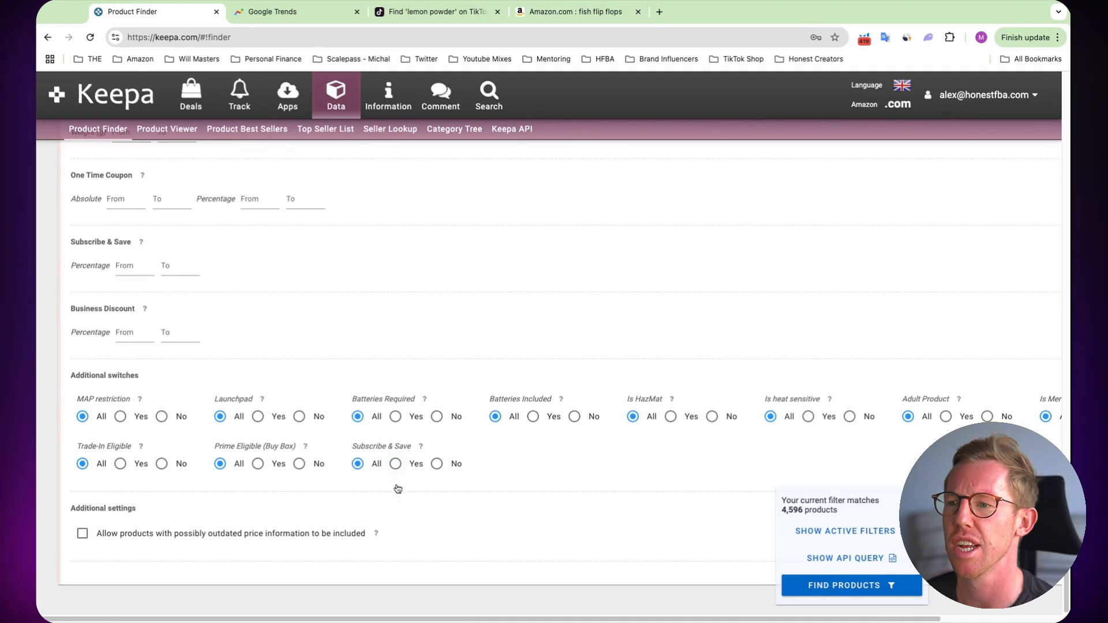
click(396, 465)
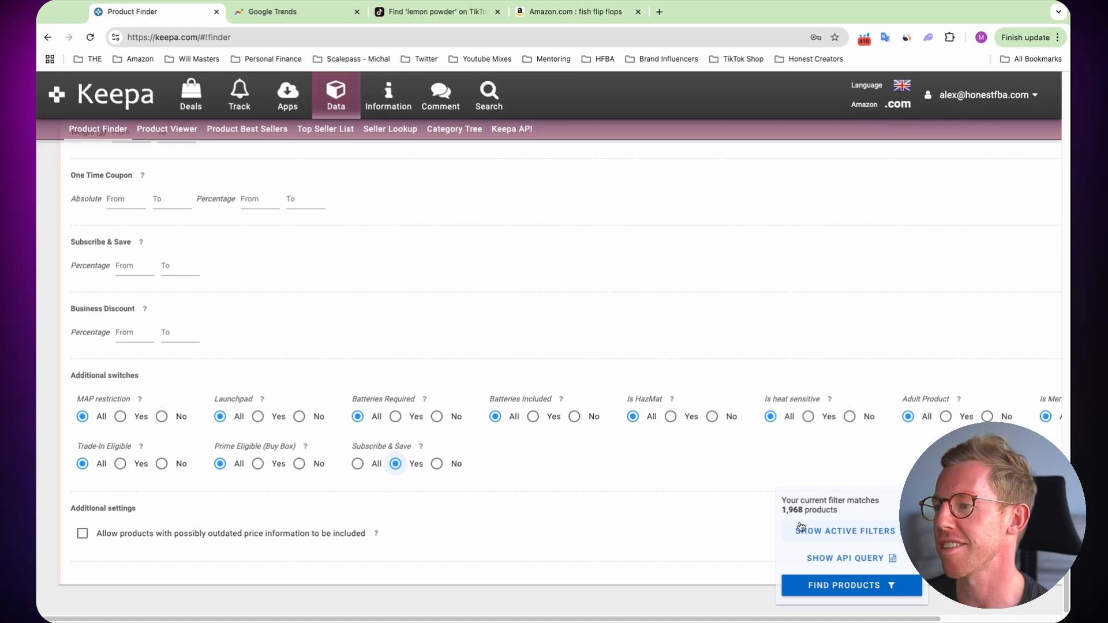
click(861, 586)
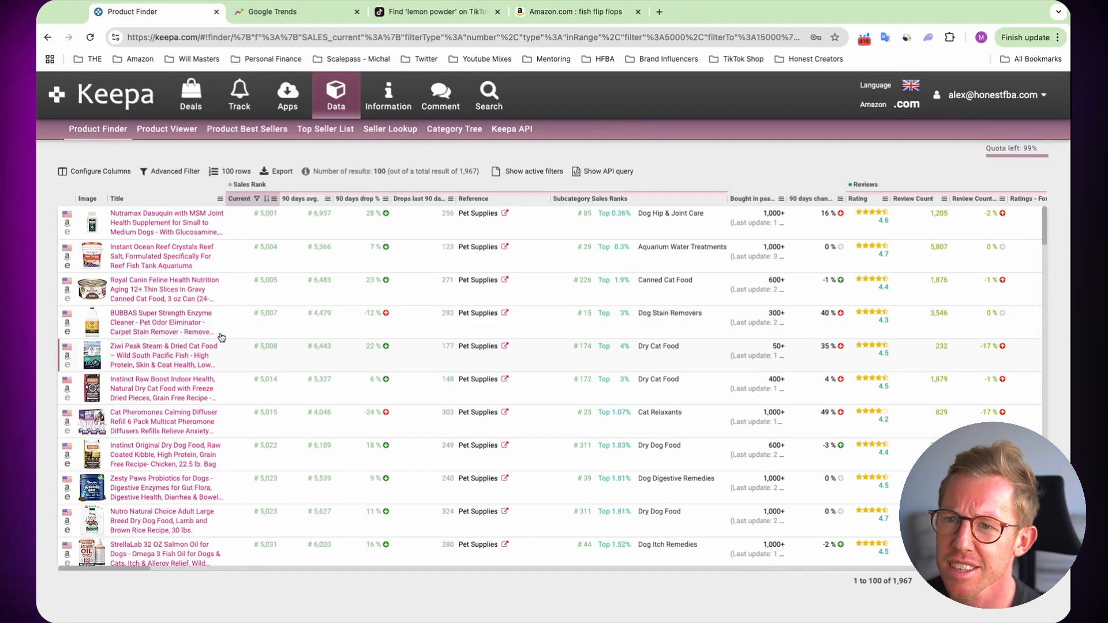
Look through the pet product results, examining titles, sales ranks, subcategories and monthly purchases for product ideas.
scroll(249, 361, down, 3)
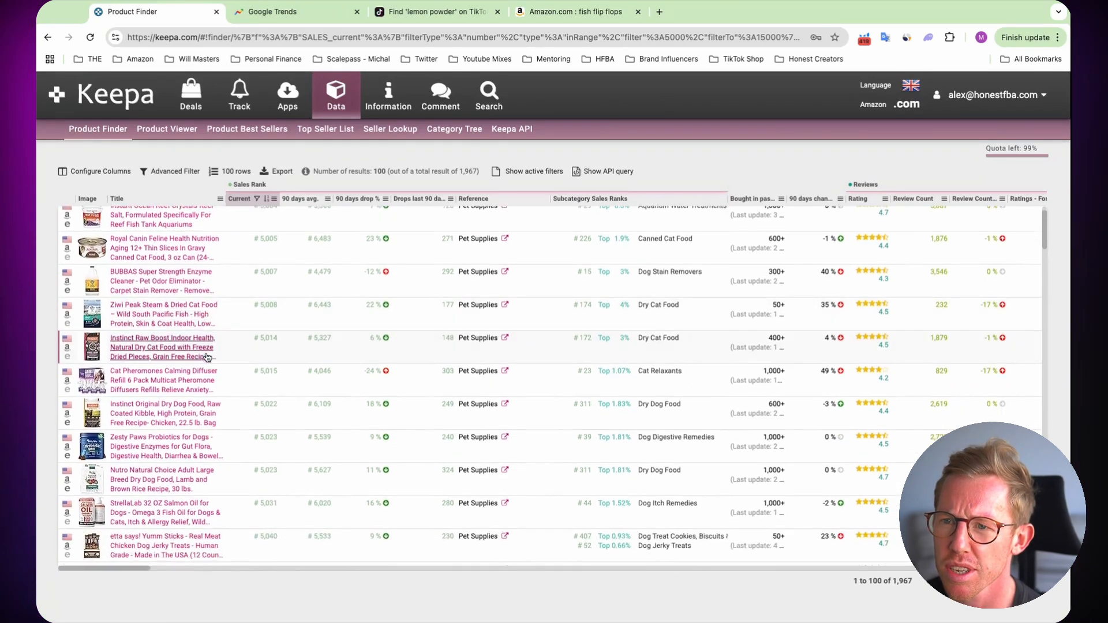
scroll(206, 354, down, 2)
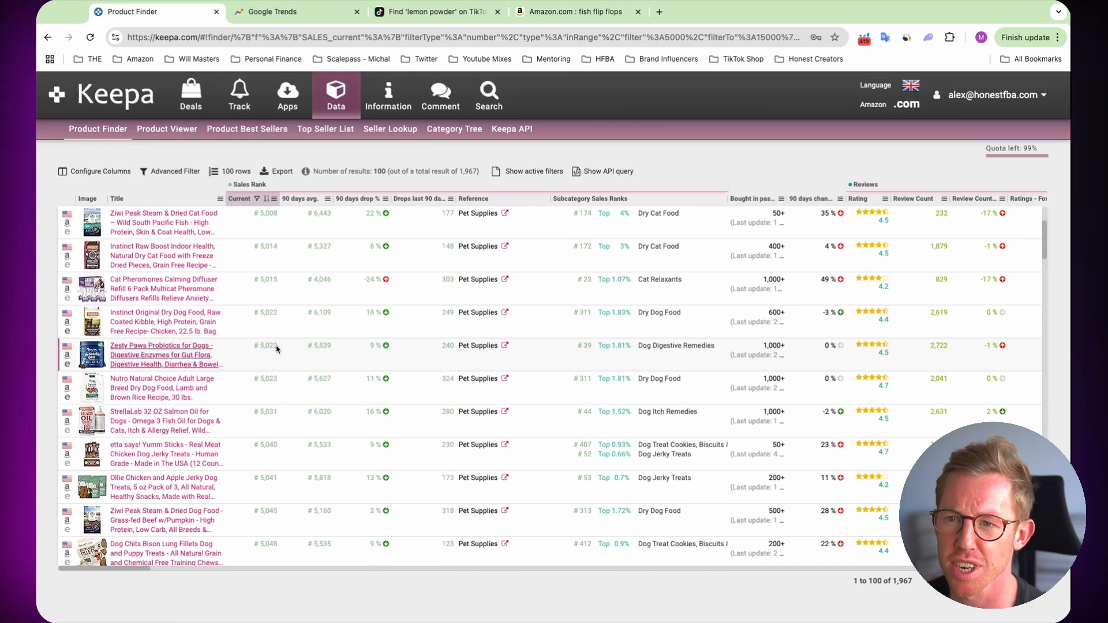
scroll(260, 365, down, 1)
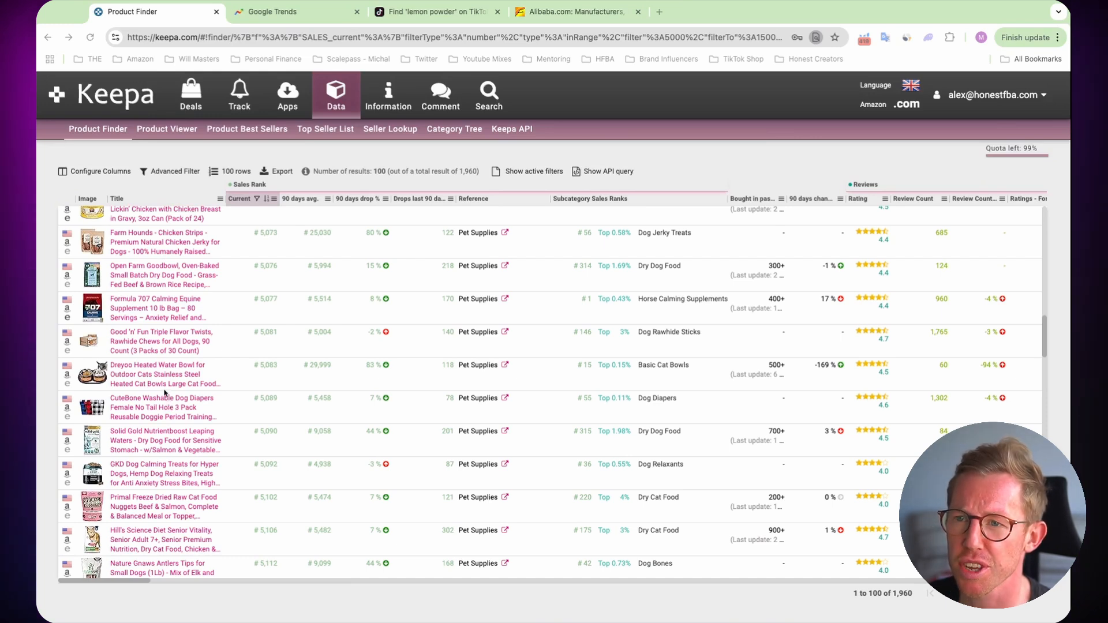
scroll(176, 404, down, 5)
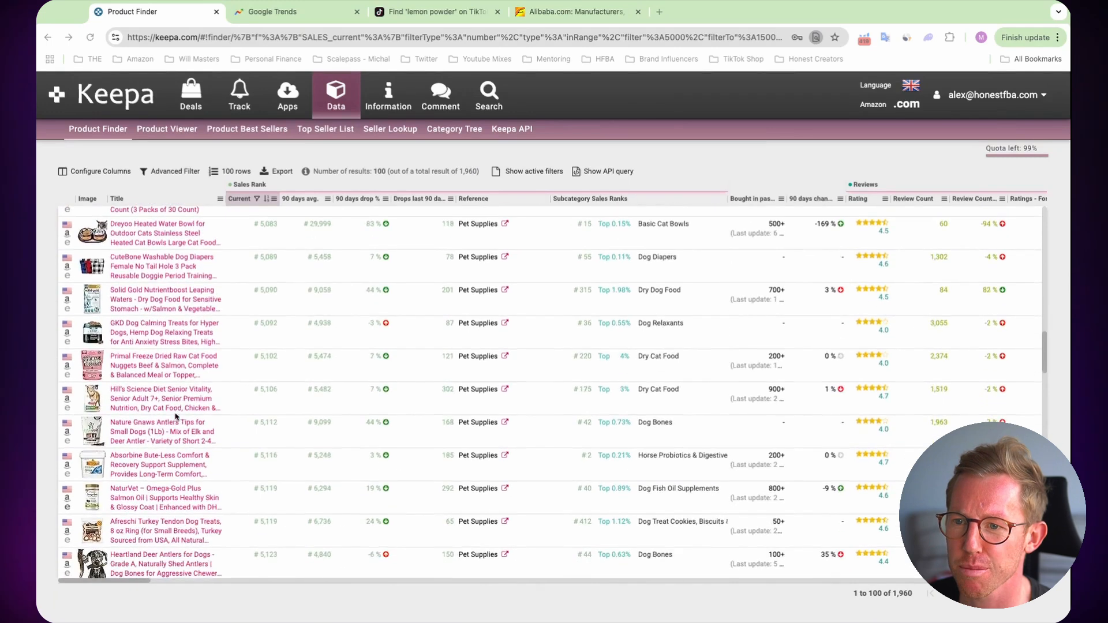
scroll(176, 390, down, 2)
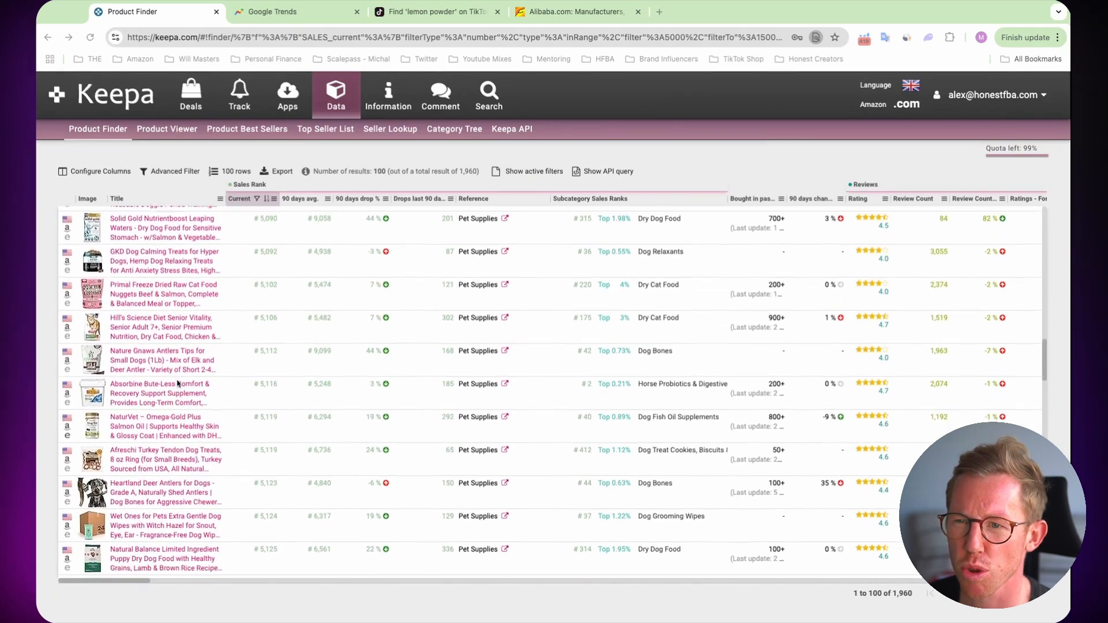
scroll(178, 383, down, 3)
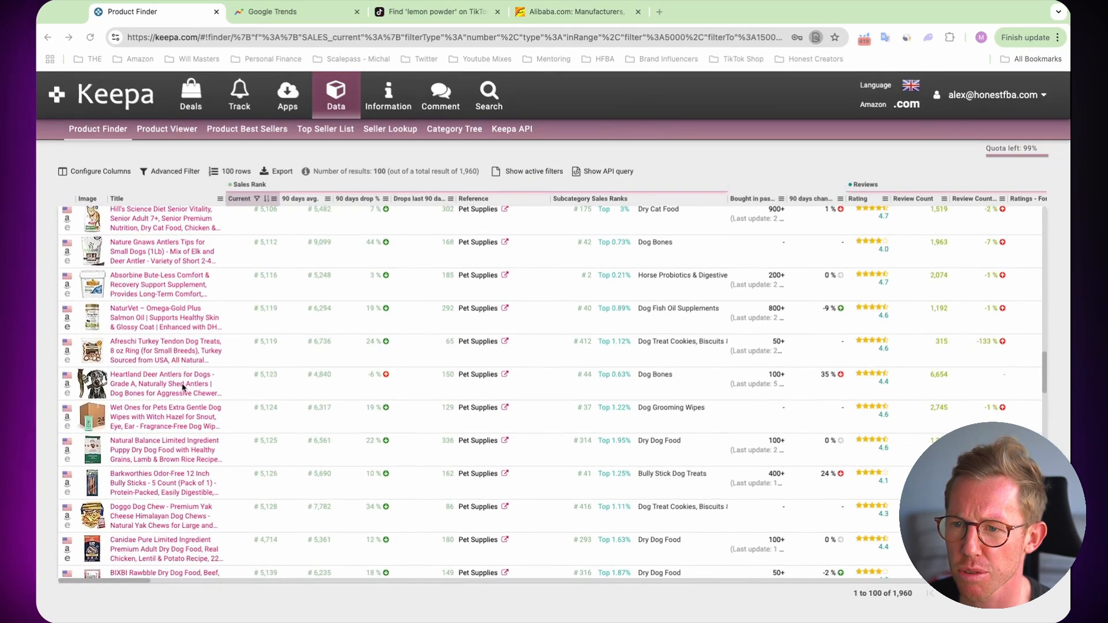
scroll(180, 388, down, 6)
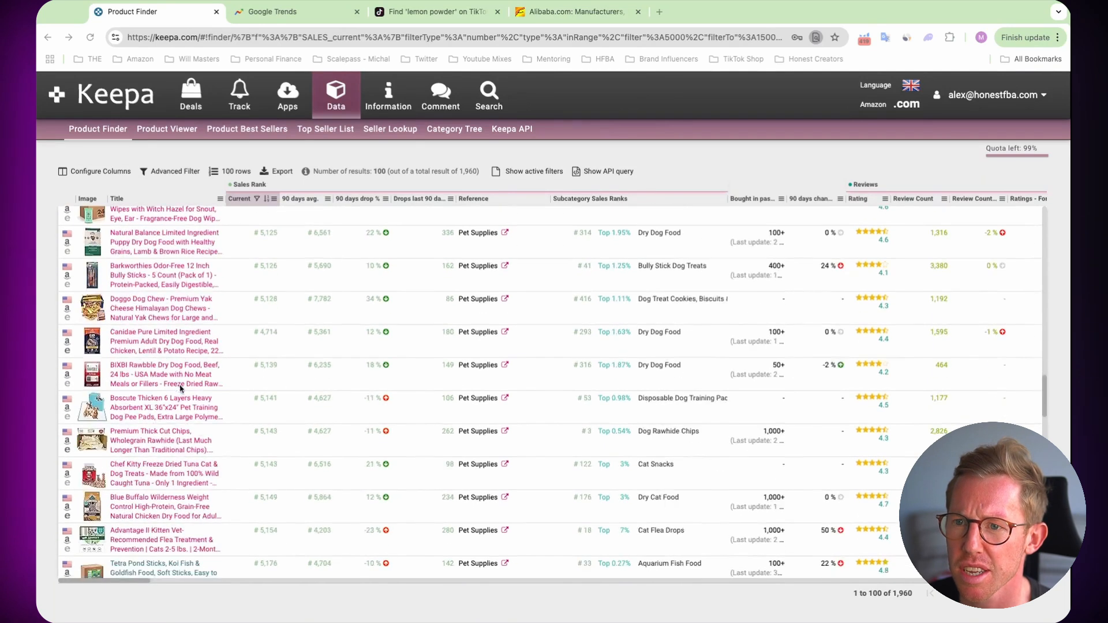
scroll(182, 378, down, 8)
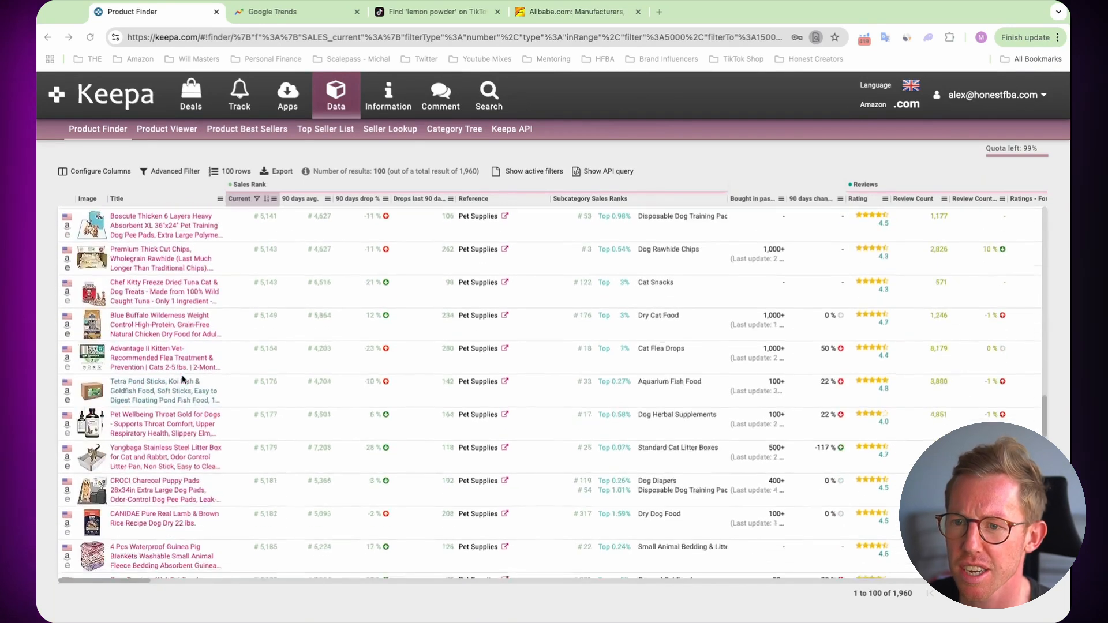
scroll(182, 378, down, 1)
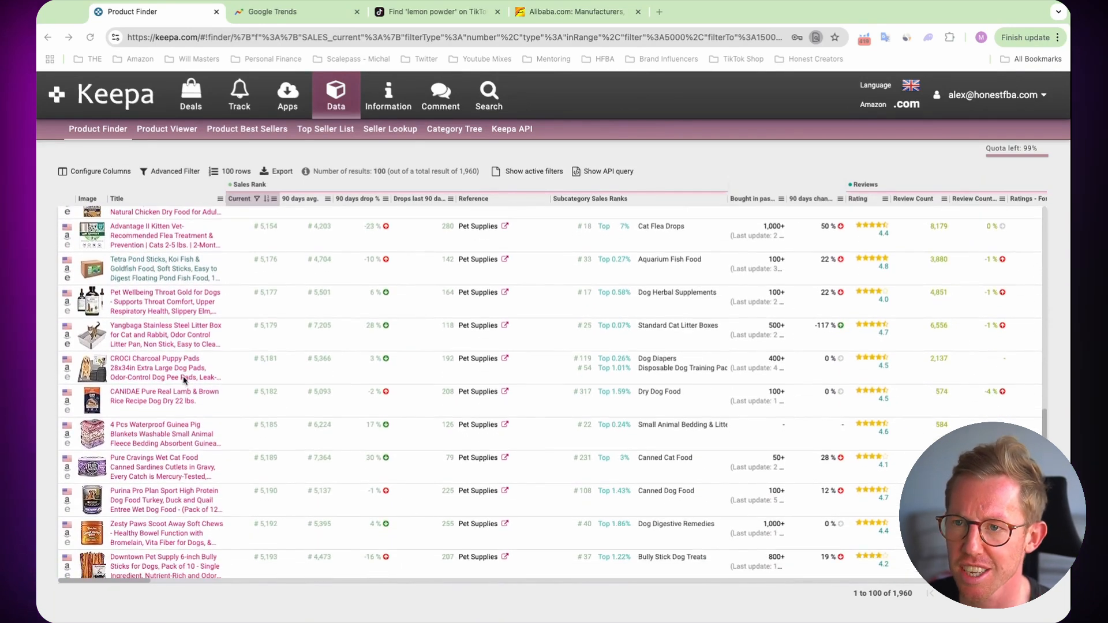
scroll(190, 383, down, 2)
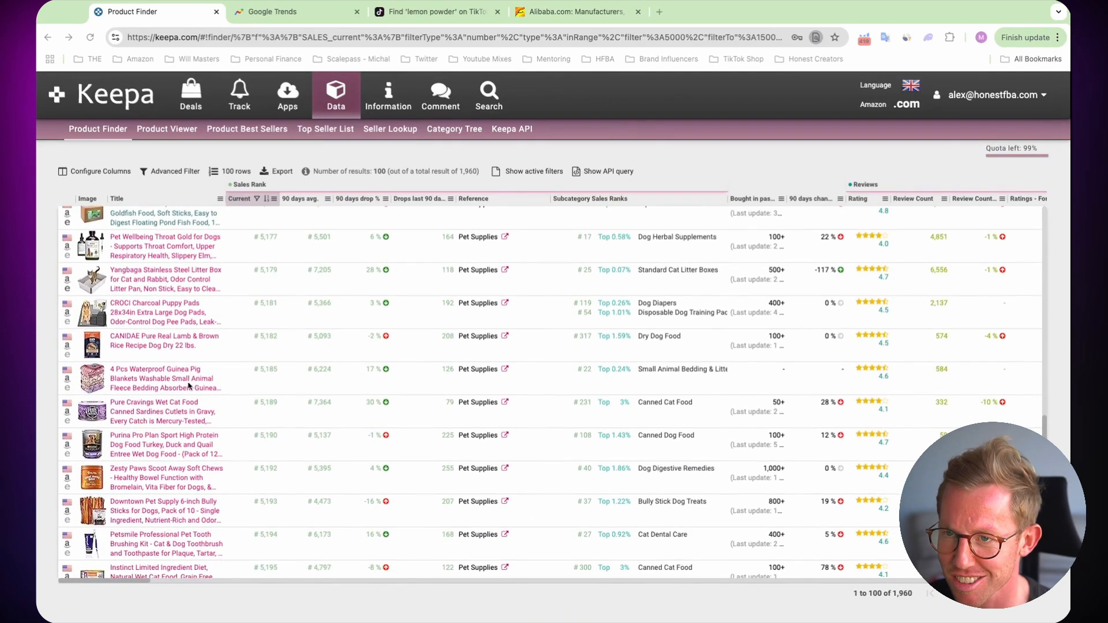
scroll(190, 379, down, 1)
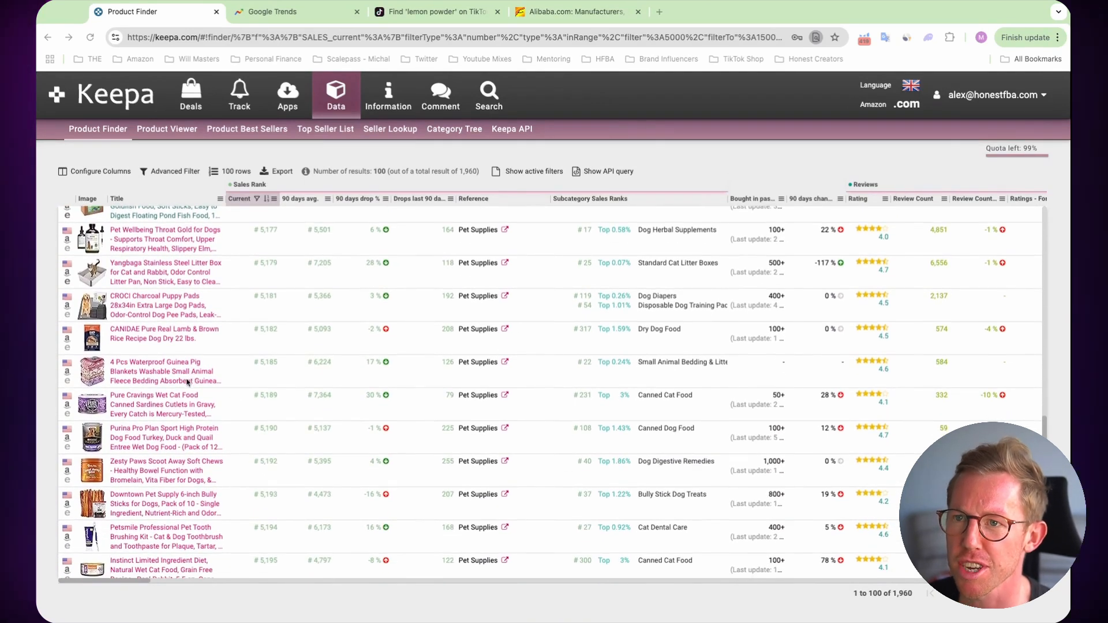
scroll(175, 332, up, 1)
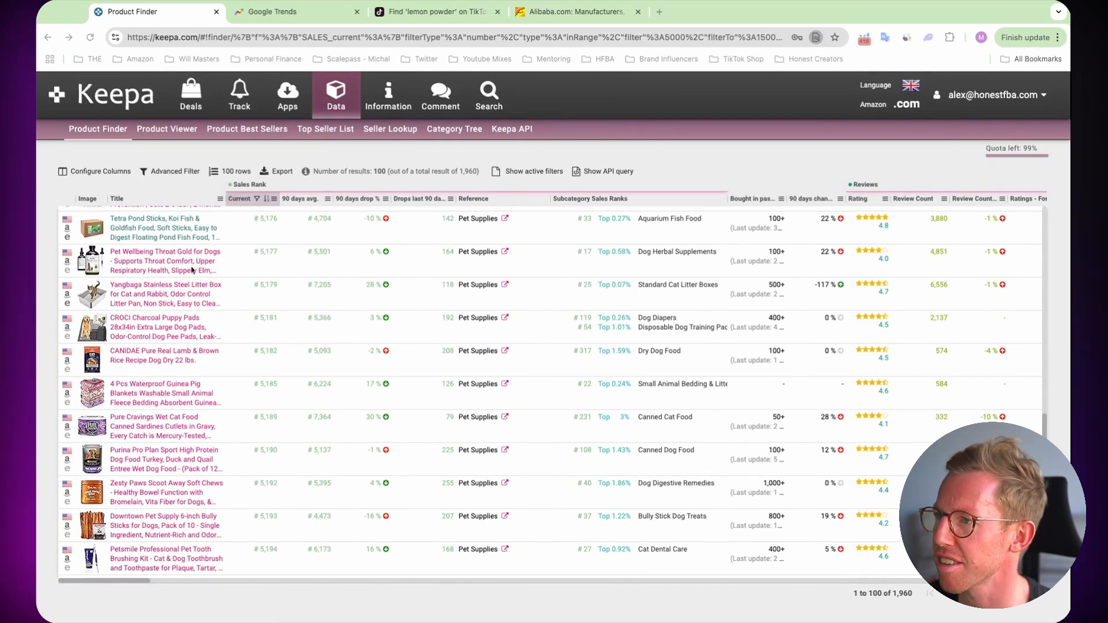
Look further down the pet product results and open the details of the Lively Tails Knuckle Bones for Large Dogs.
scroll(199, 424, down, 5)
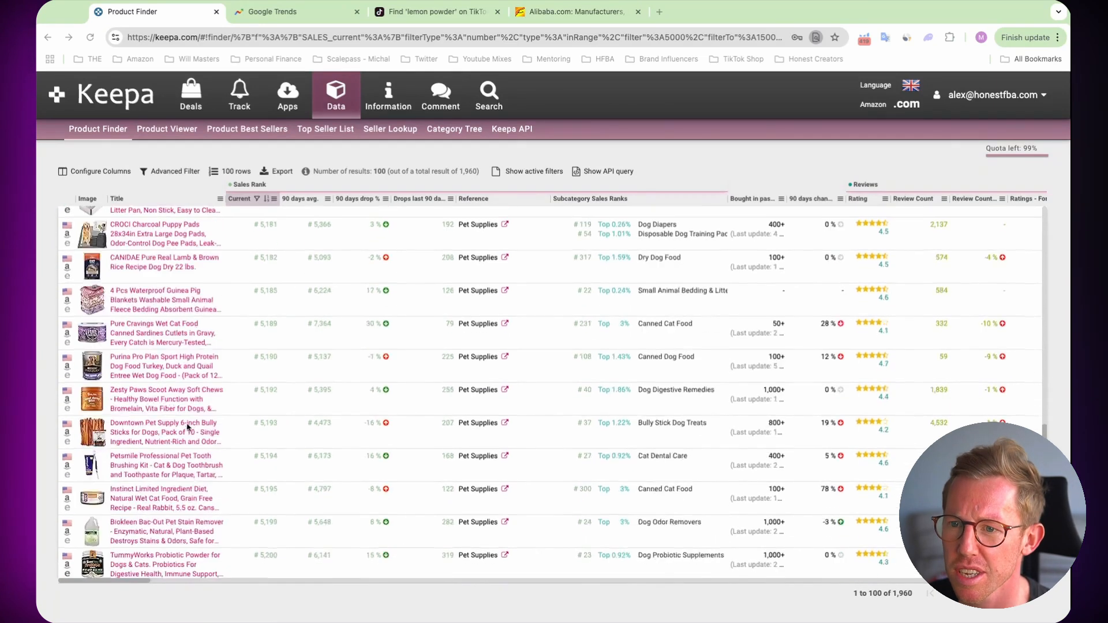
scroll(188, 426, down, 9)
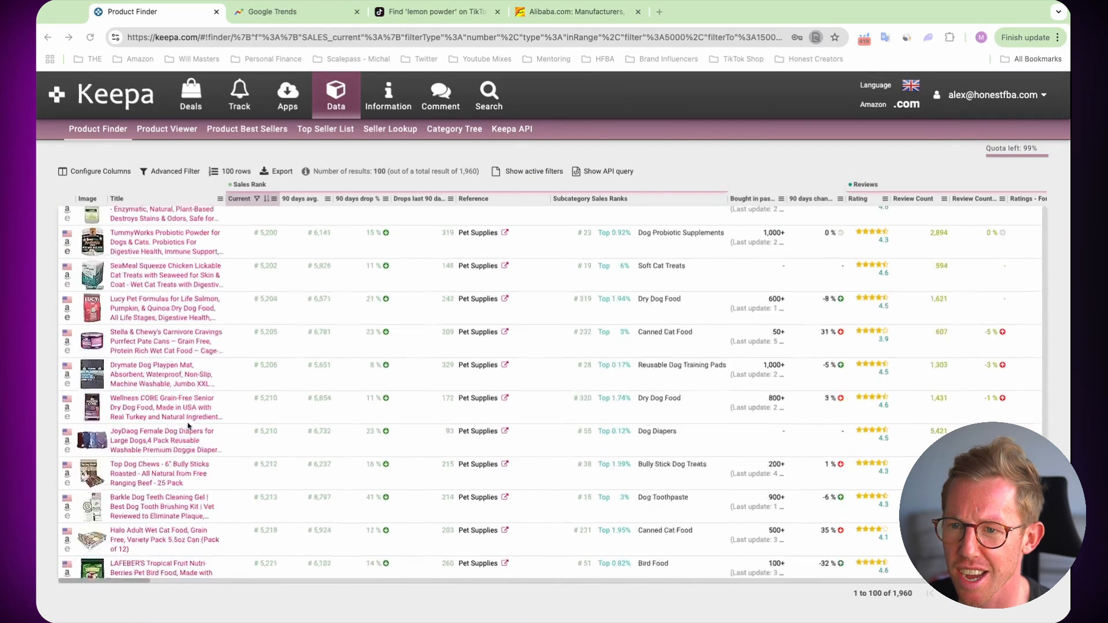
scroll(188, 423, down, 6)
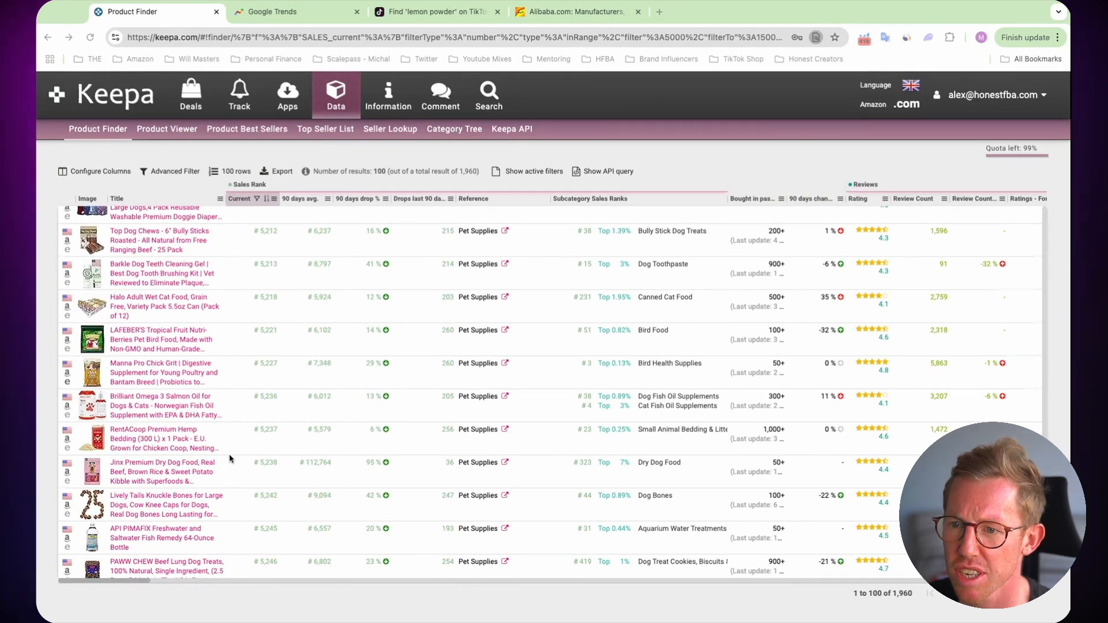
scroll(230, 459, down, 1)
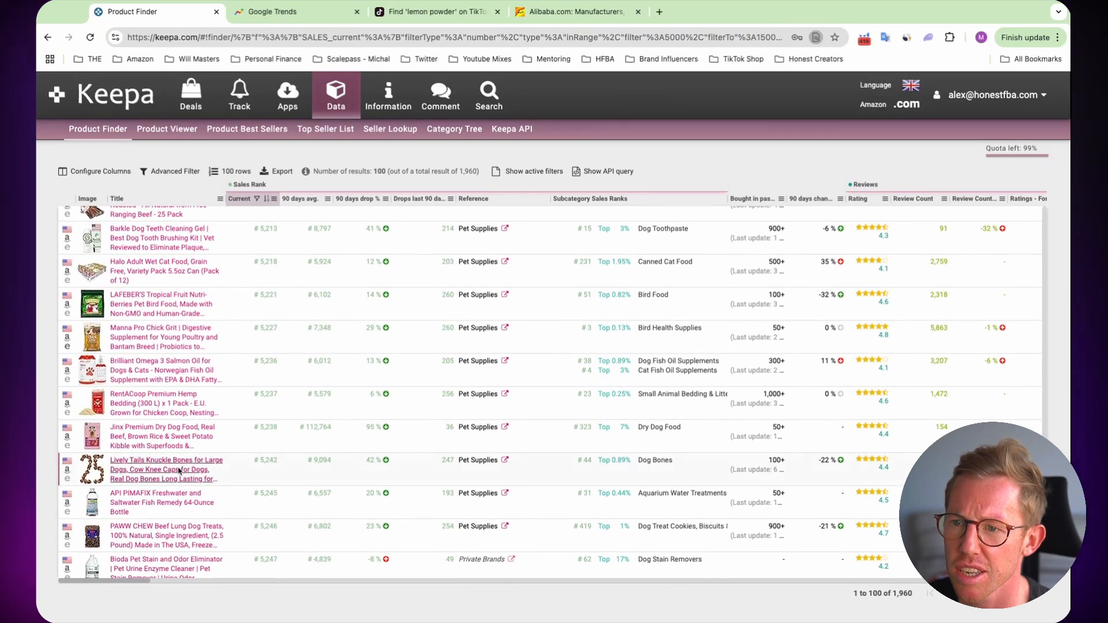
click(164, 474)
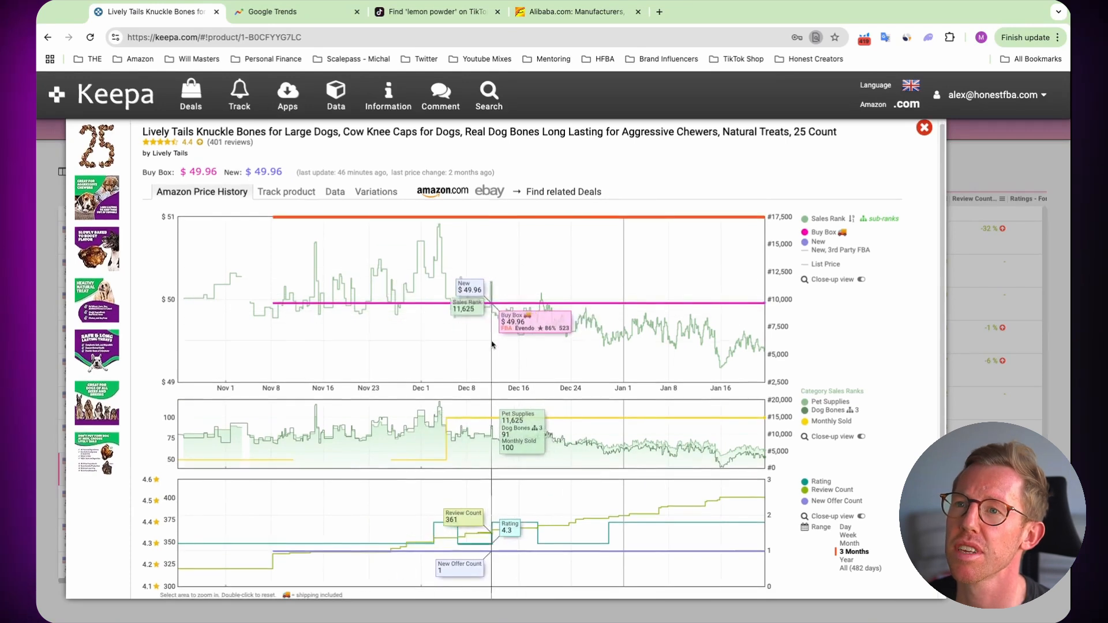
Examine the knuckle bones' price history charts and product images, and open the product's Amazon listing.
scroll(490, 346, down, 2)
scroll(375, 364, up, 2)
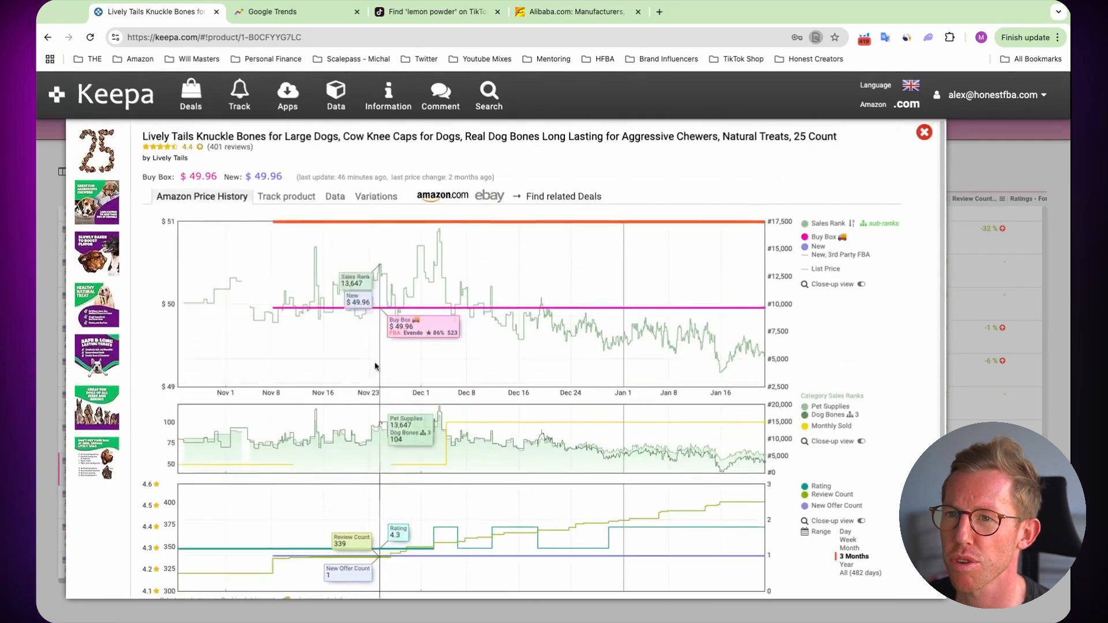
mouse_move(100, 152)
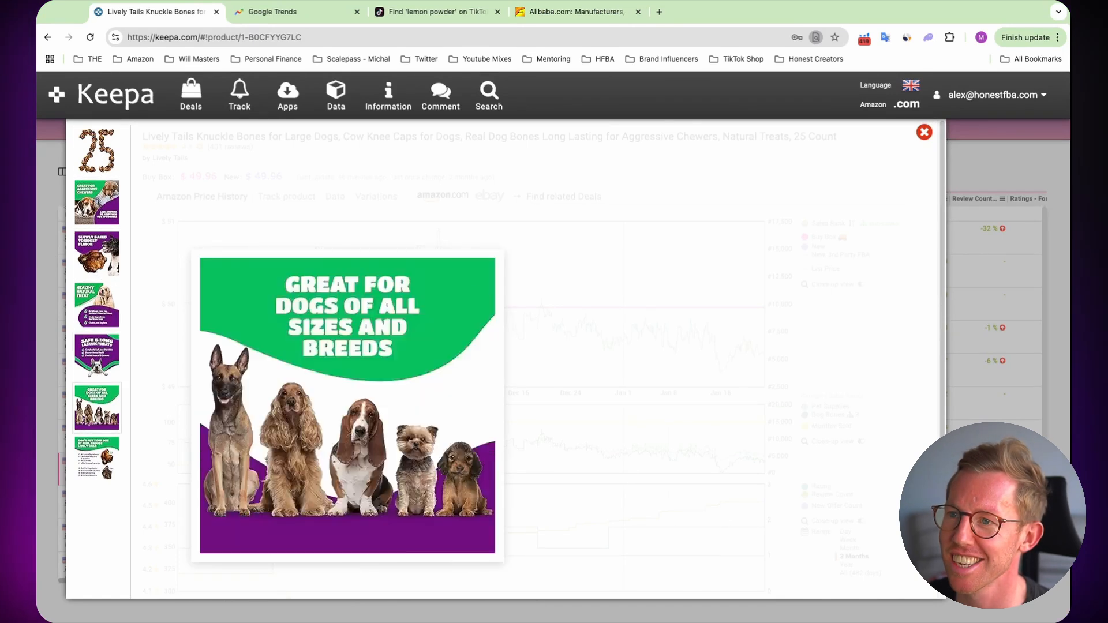
click(441, 199)
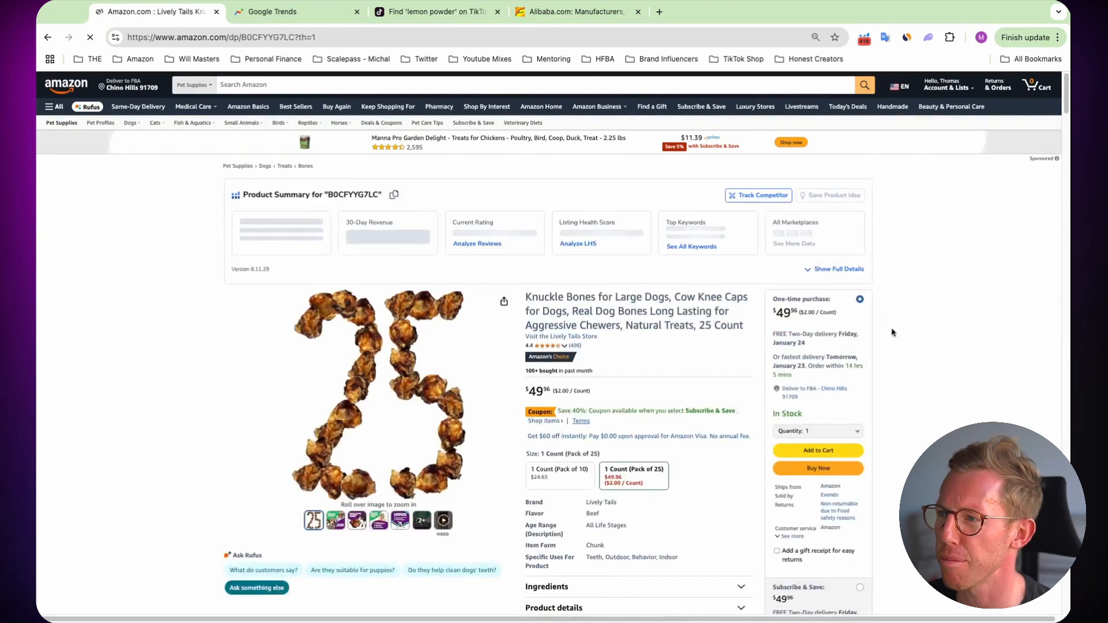
Review the knuckle bones listing's images and details, and show its price and sales rank chart for All Time.
scroll(898, 329, down, 1)
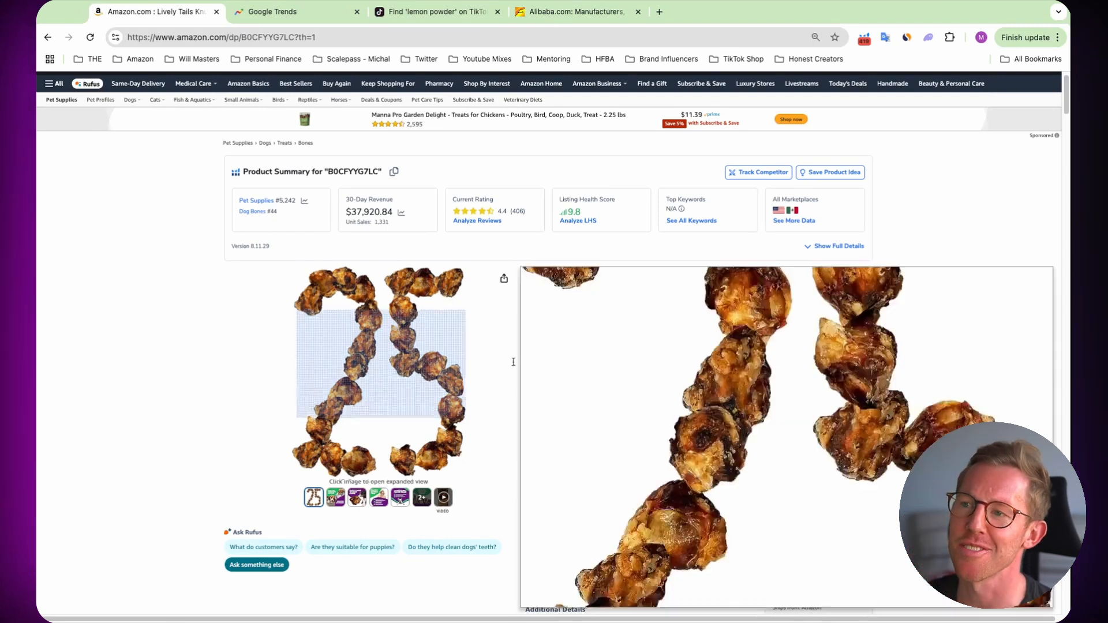
scroll(153, 371, down, 1)
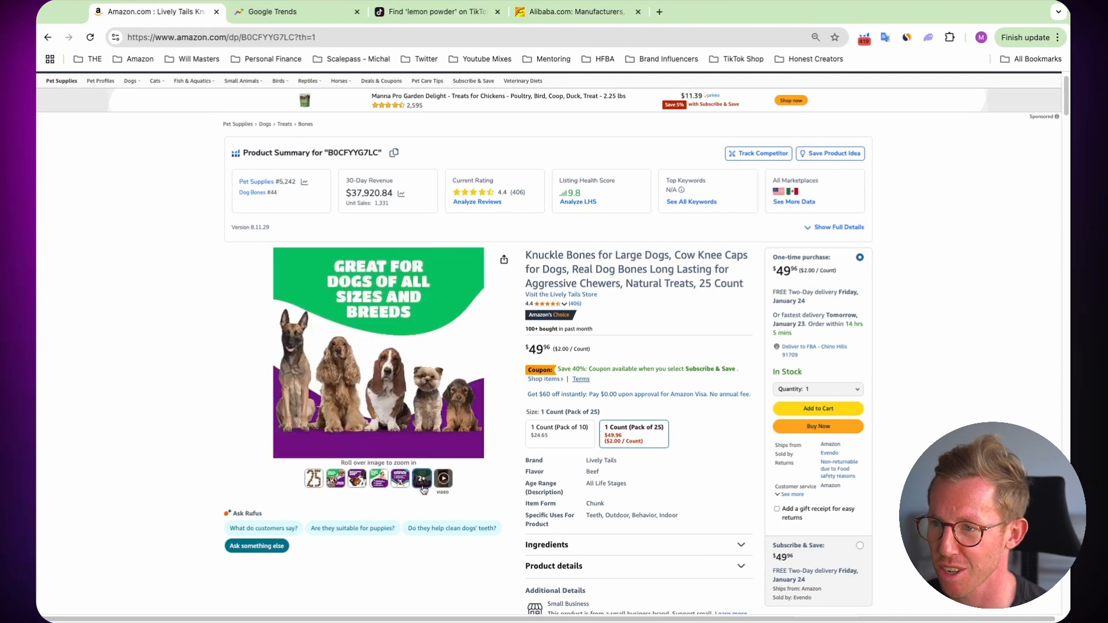
scroll(236, 424, down, 4)
scroll(236, 425, down, 4)
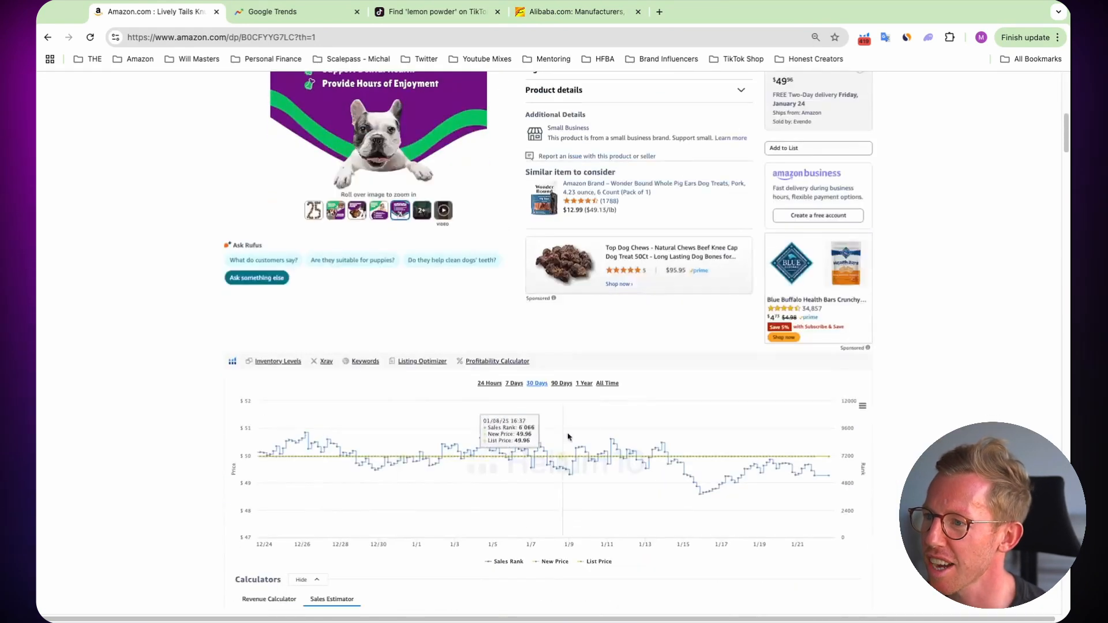
click(612, 384)
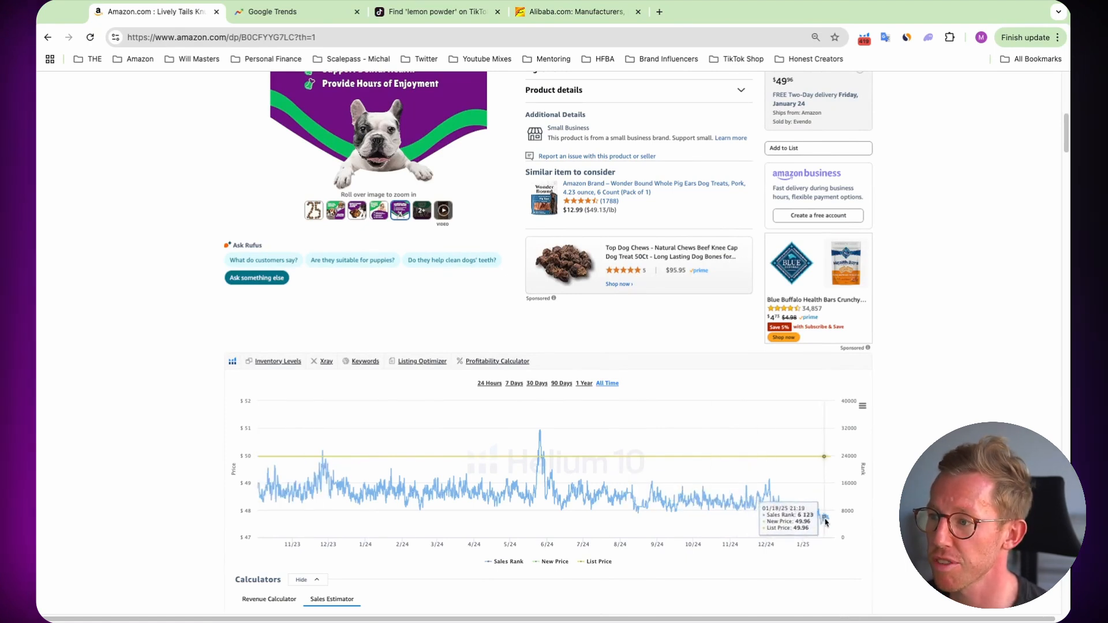
scroll(842, 490, down, 4)
scroll(856, 447, up, 10)
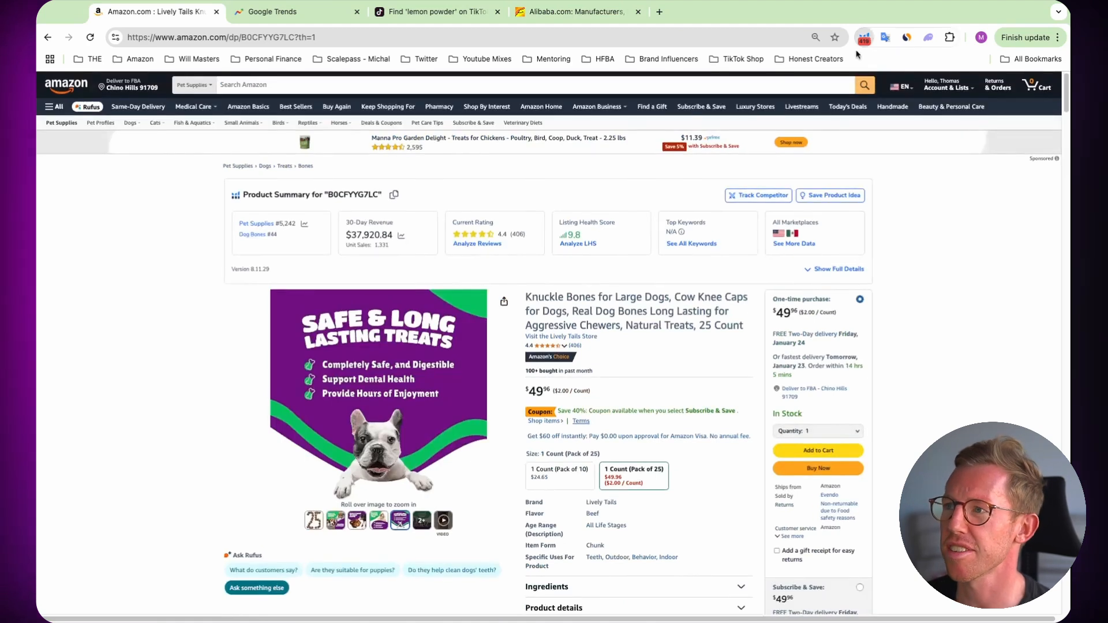
Check the listing's Xray keywords, close them, and run Xray on the product to compare sales and revenue.
click(864, 38)
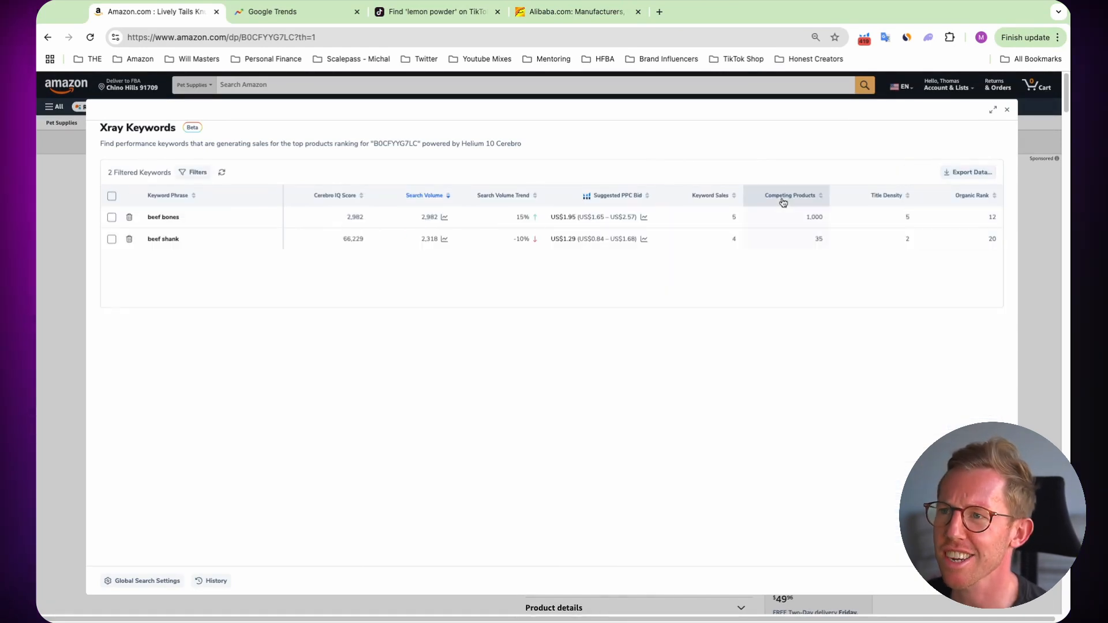
click(1007, 109)
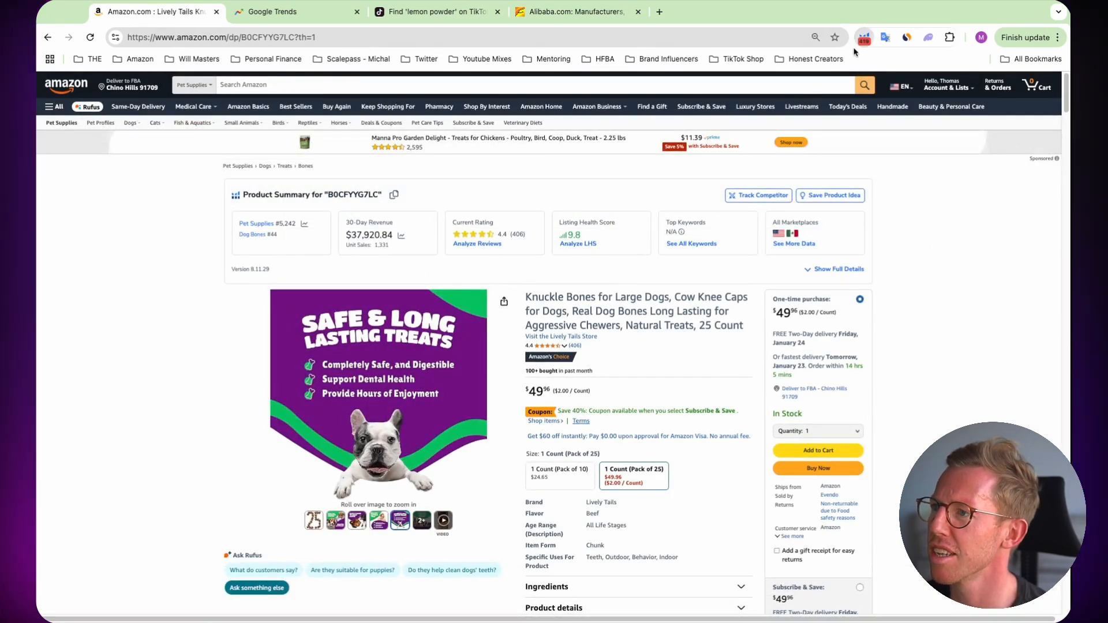
click(863, 39)
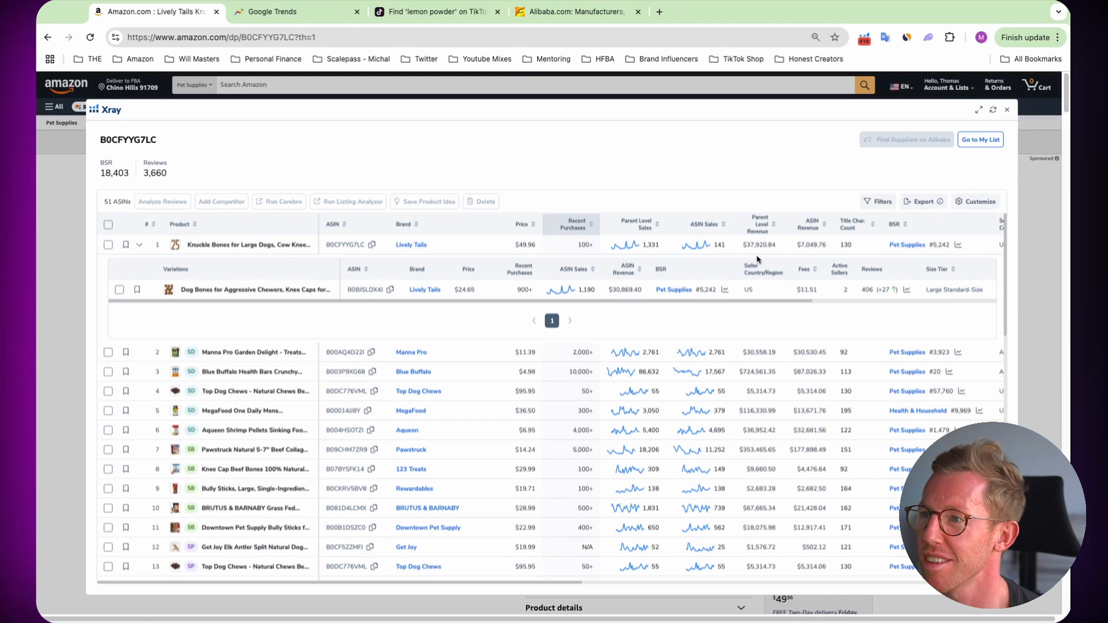
scroll(548, 404, right, 3)
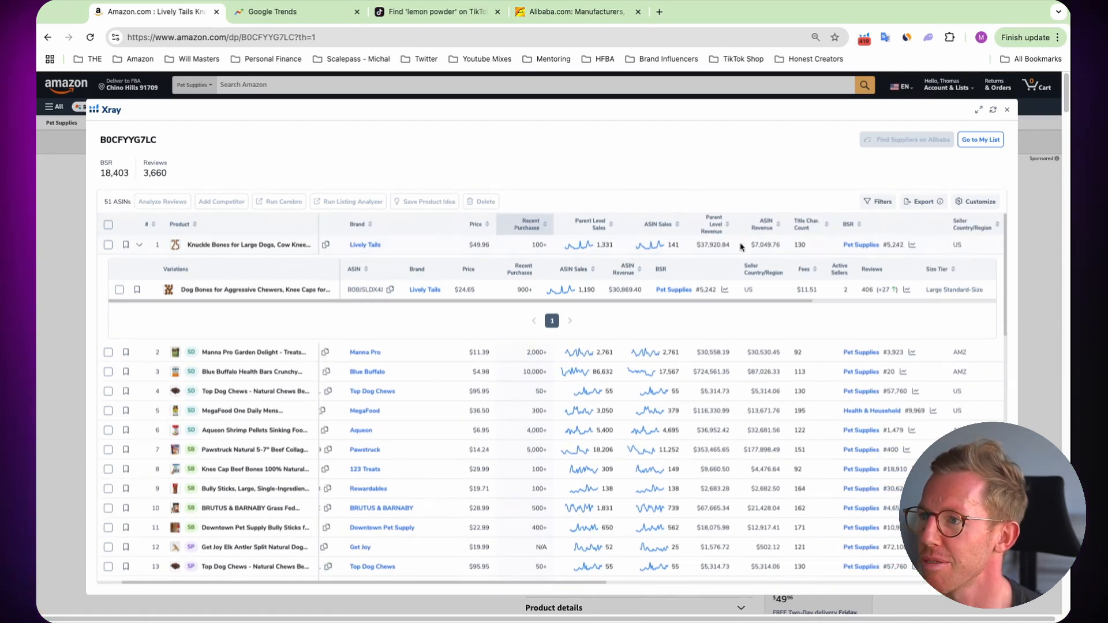
View the knuckle bones' Xray sales trend over 1 Year and All Time, and close Xray.
click(593, 246)
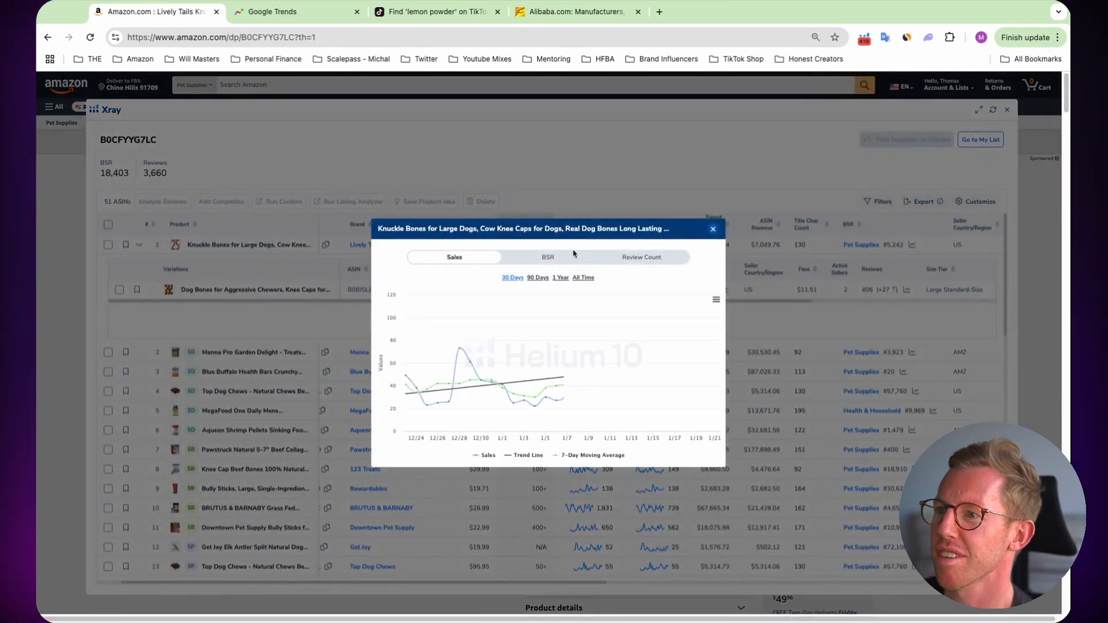
click(559, 281)
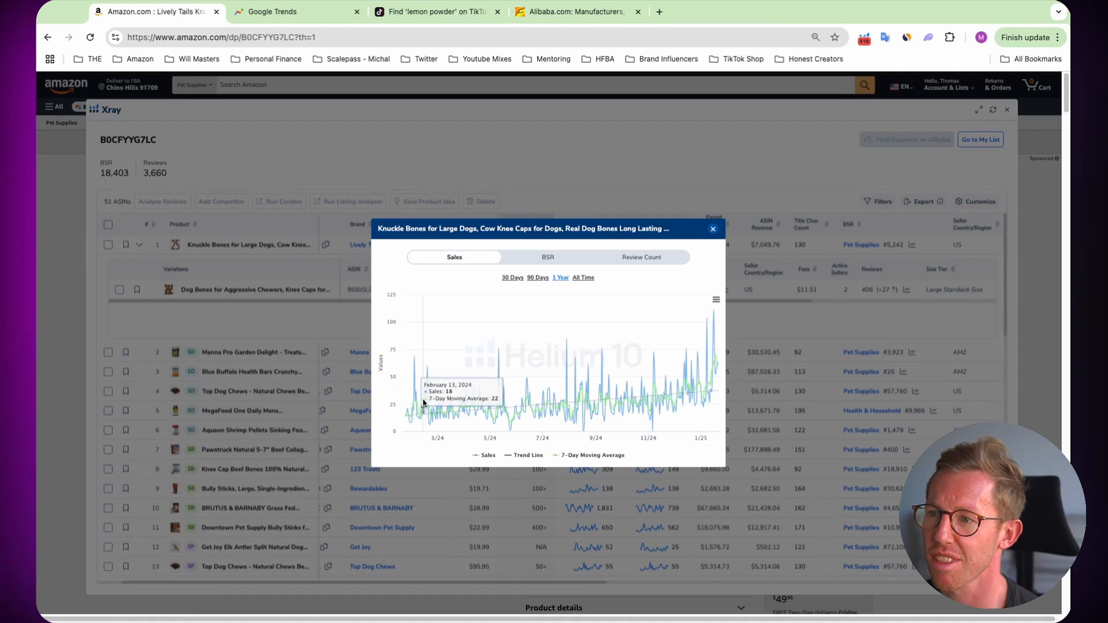
click(584, 278)
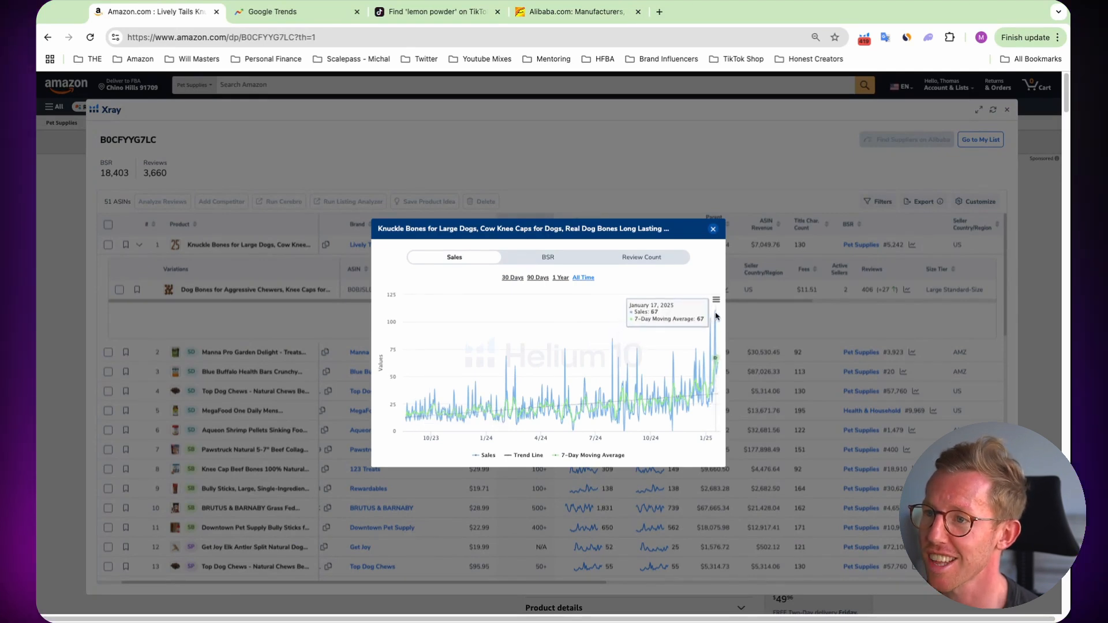
click(714, 232)
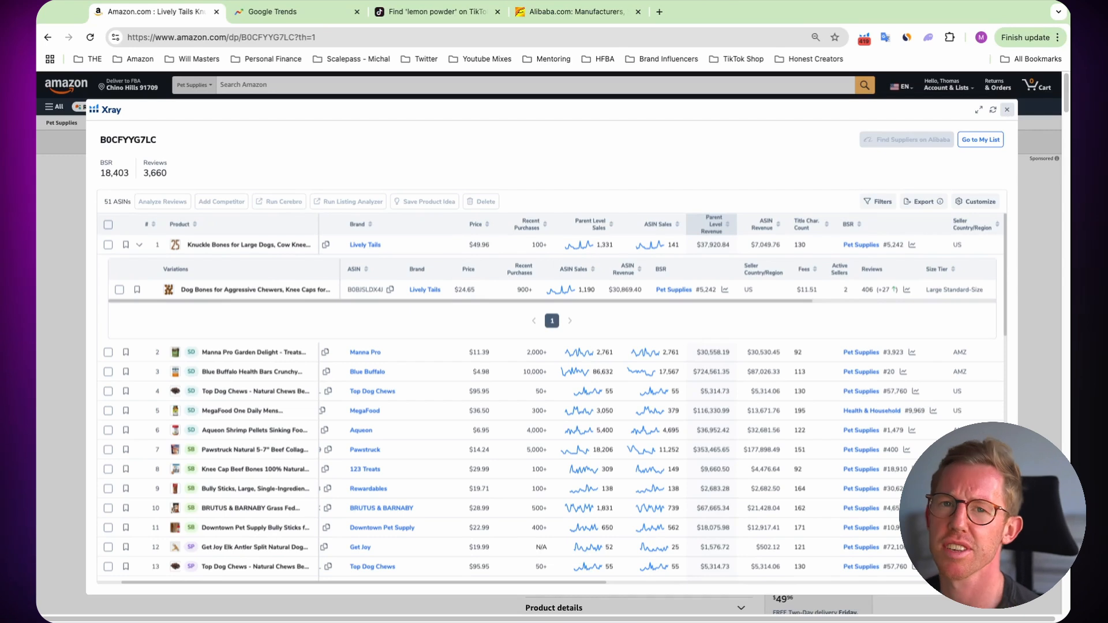
click(1007, 110)
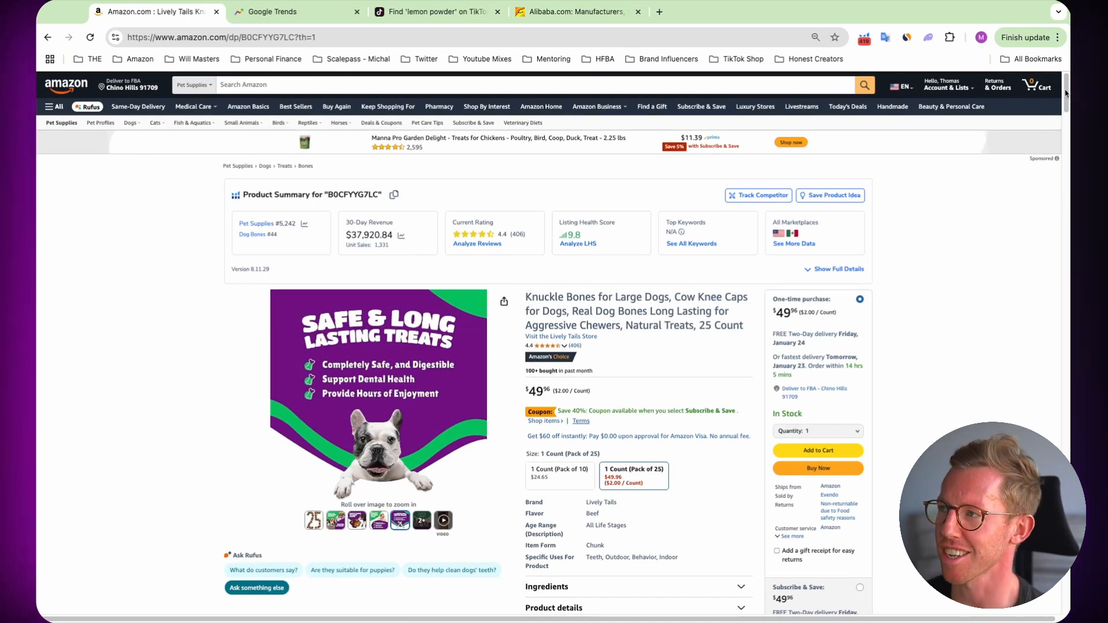
Check the Subscribe & Save offer on the knuckle bones listing and switch back to the one-time purchase.
scroll(1066, 93, down, 1)
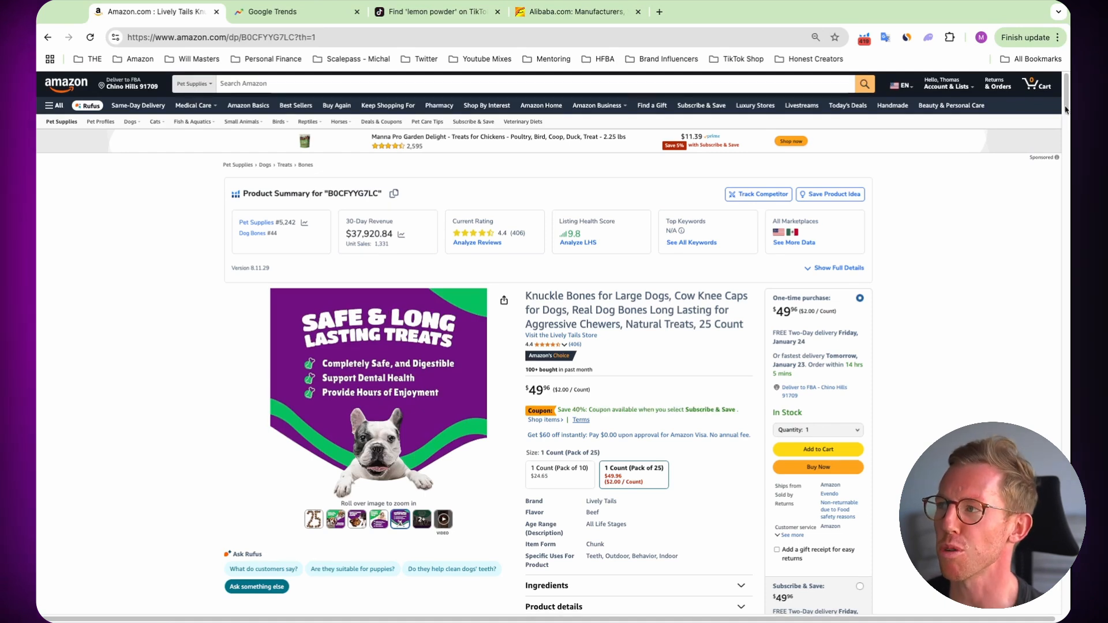
scroll(1066, 107, down, 3)
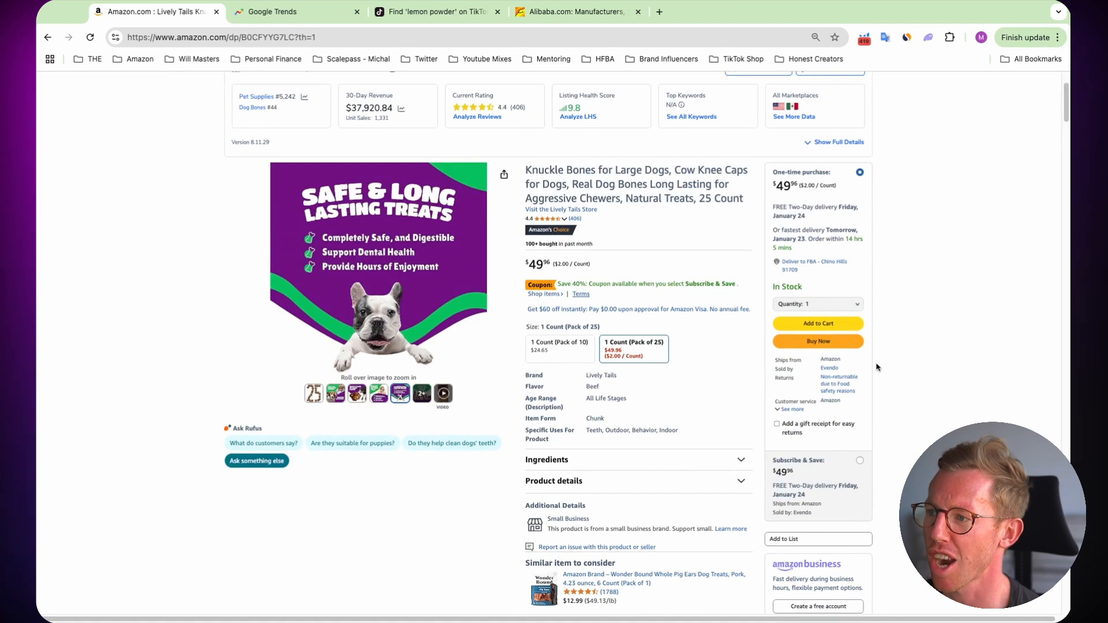
click(859, 463)
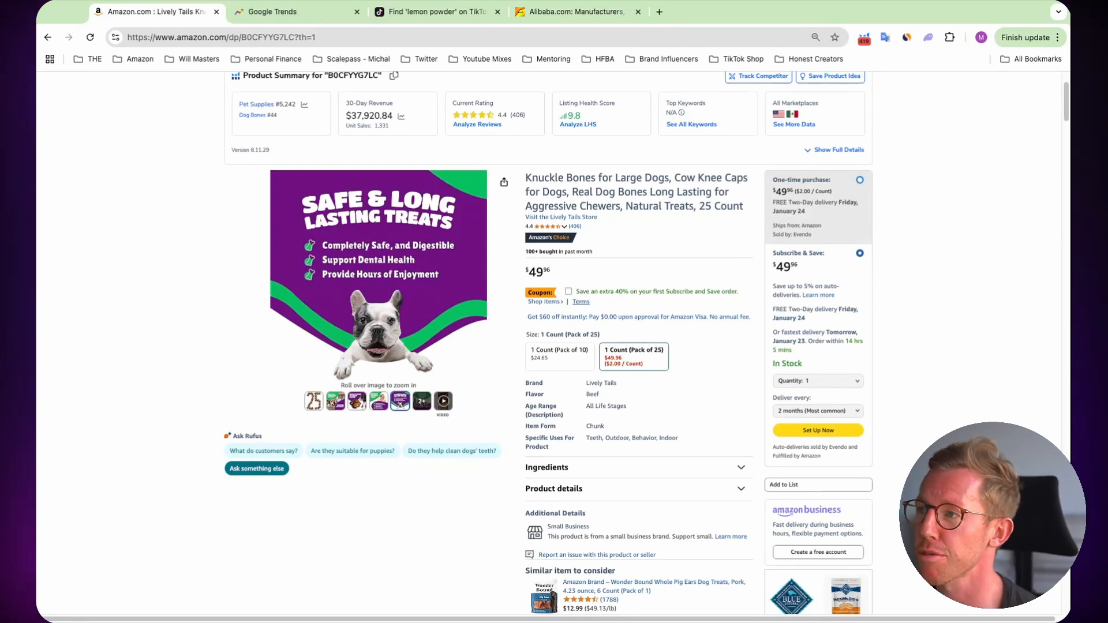
click(859, 180)
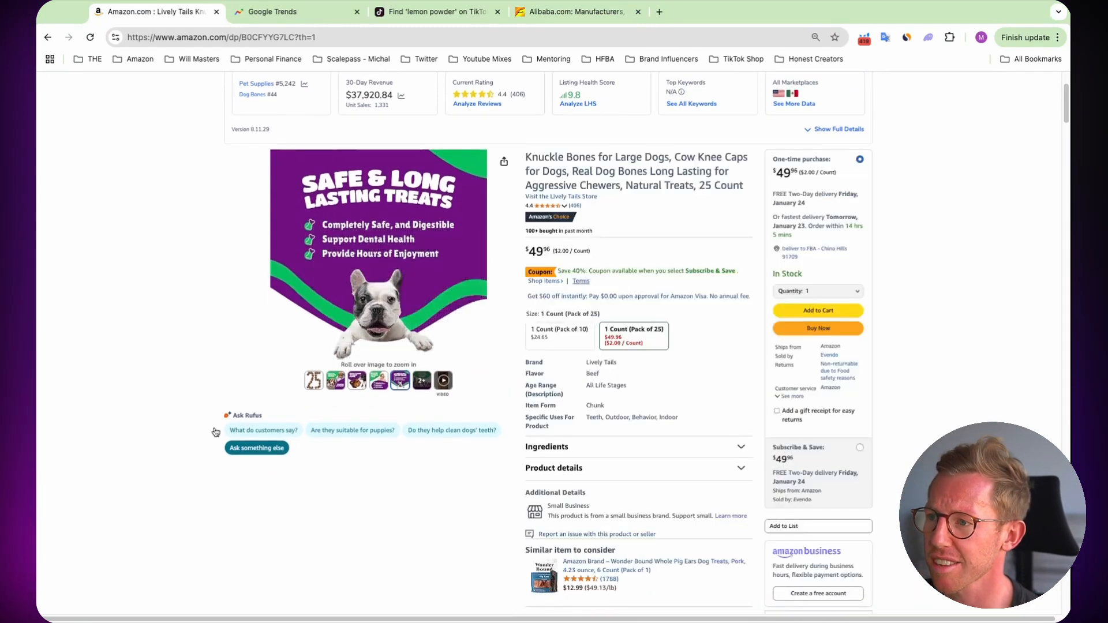
Open the knuckle bones listing's keyword analysis in Helium 10 Cerebro and look at its keyword distribution.
scroll(148, 420, down, 3)
scroll(148, 420, down, 2)
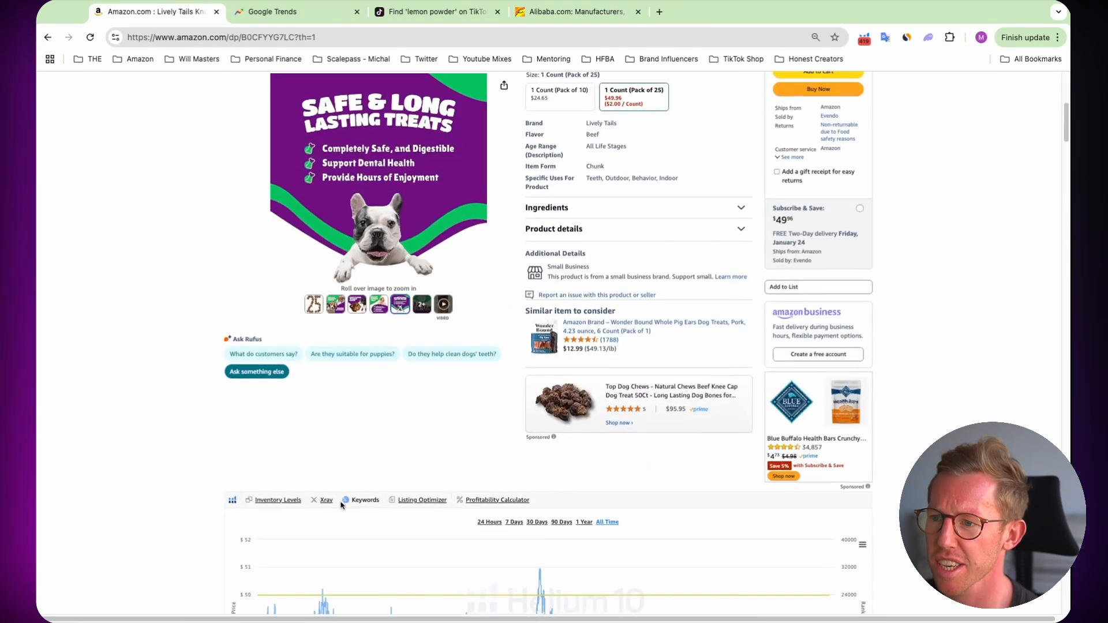
click(350, 502)
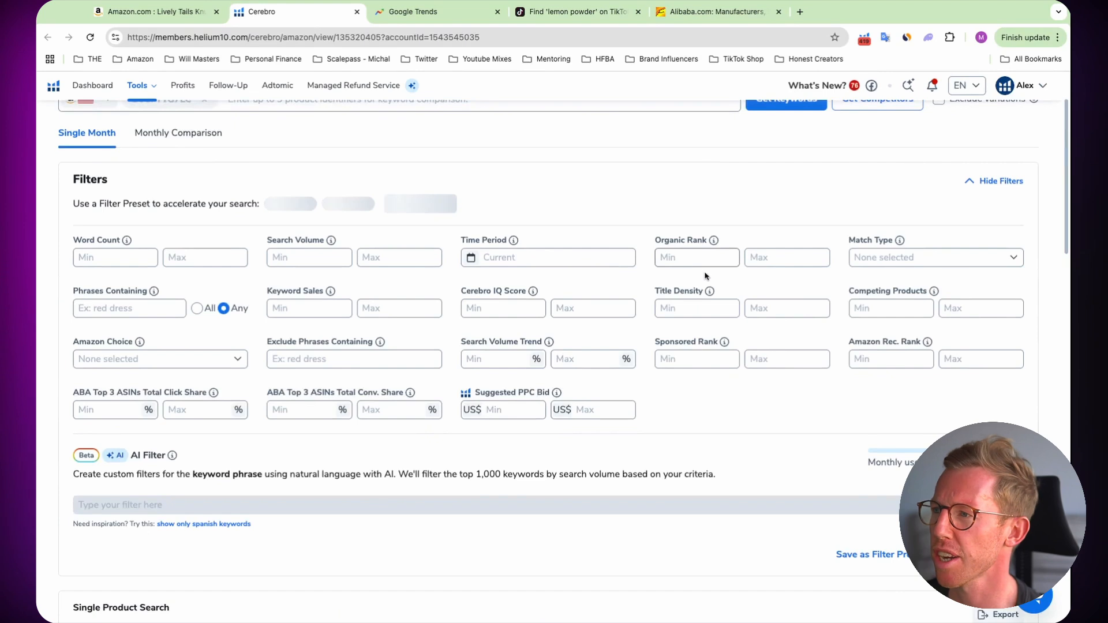
scroll(806, 372, down, 4)
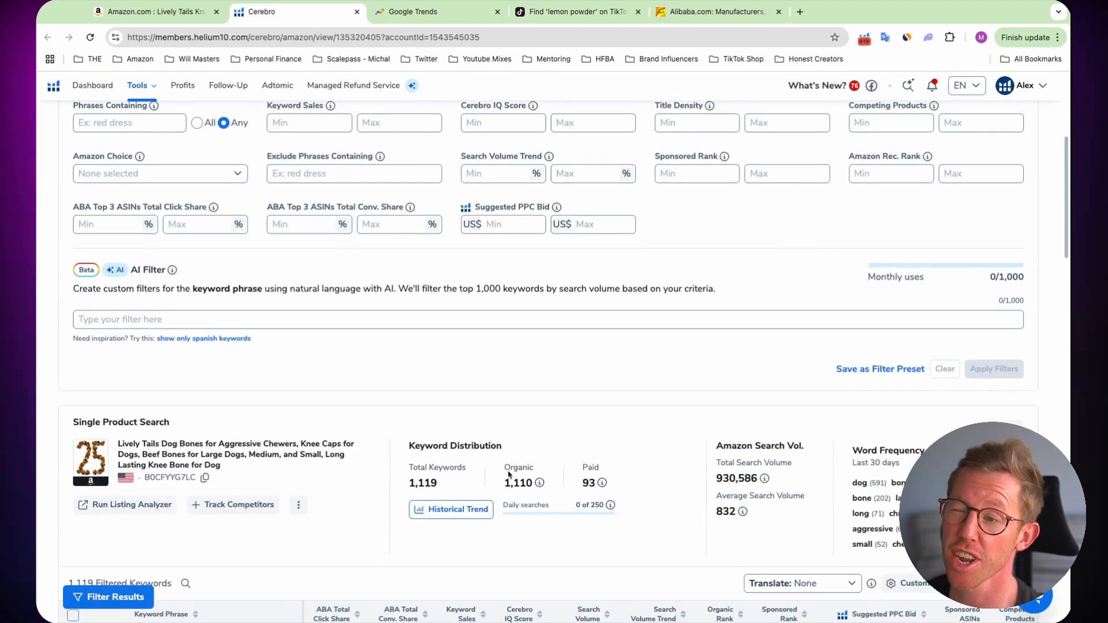
Filter the Cerebro keywords to organic rank 1 to 10 with the Organic match type, and review the filtered list.
scroll(650, 396, up, 6)
click(686, 356)
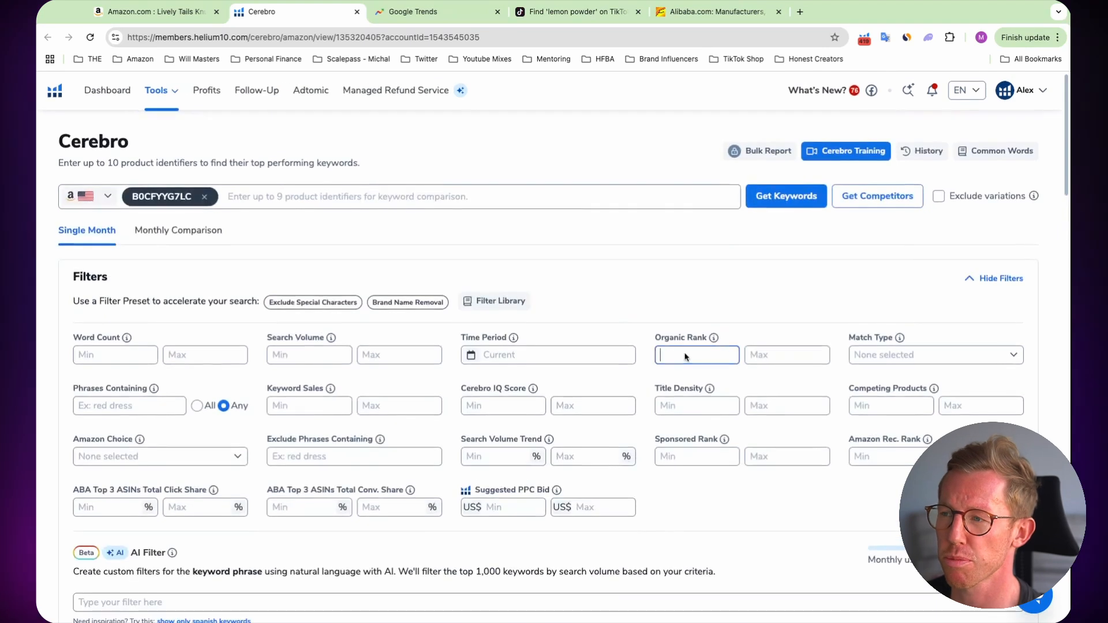
text(1)
click(784, 355)
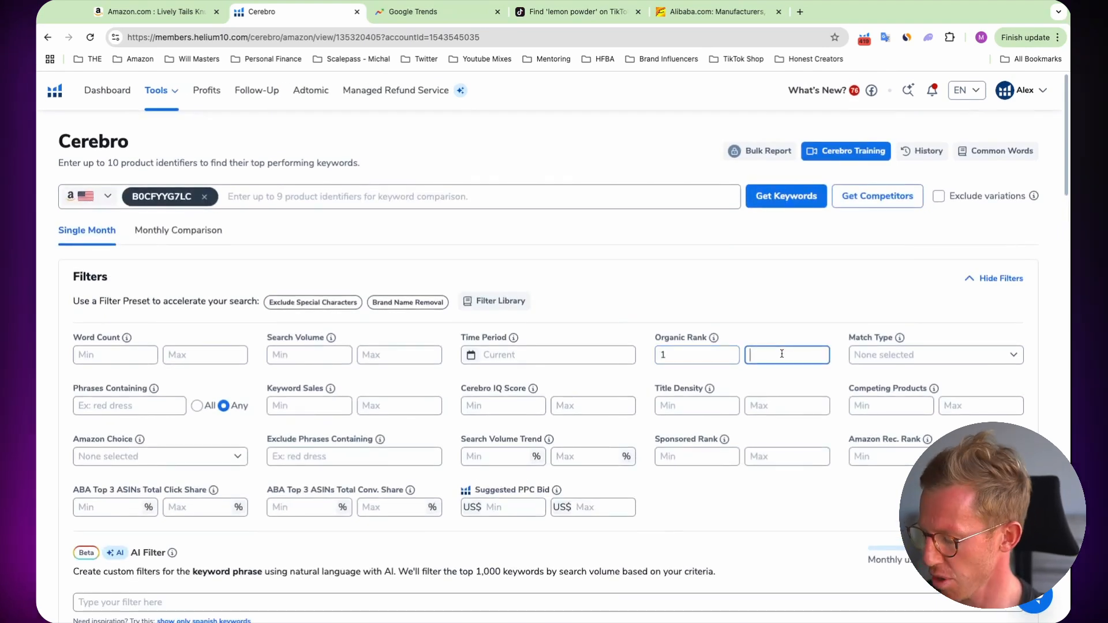
text(10)
click(933, 359)
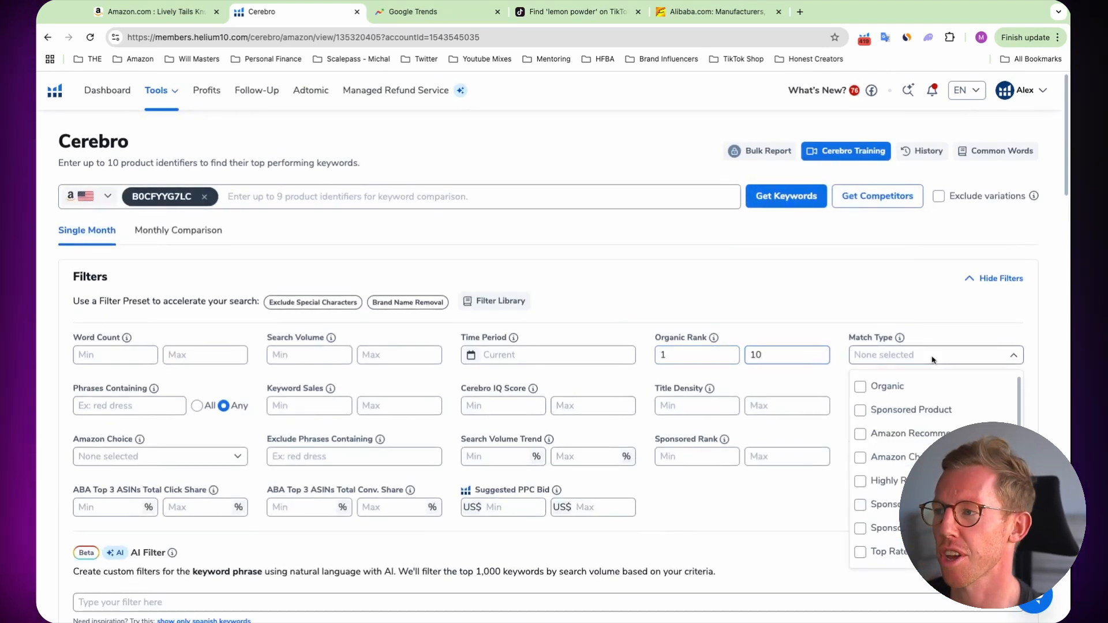
click(910, 386)
scroll(807, 346, down, 2)
click(772, 334)
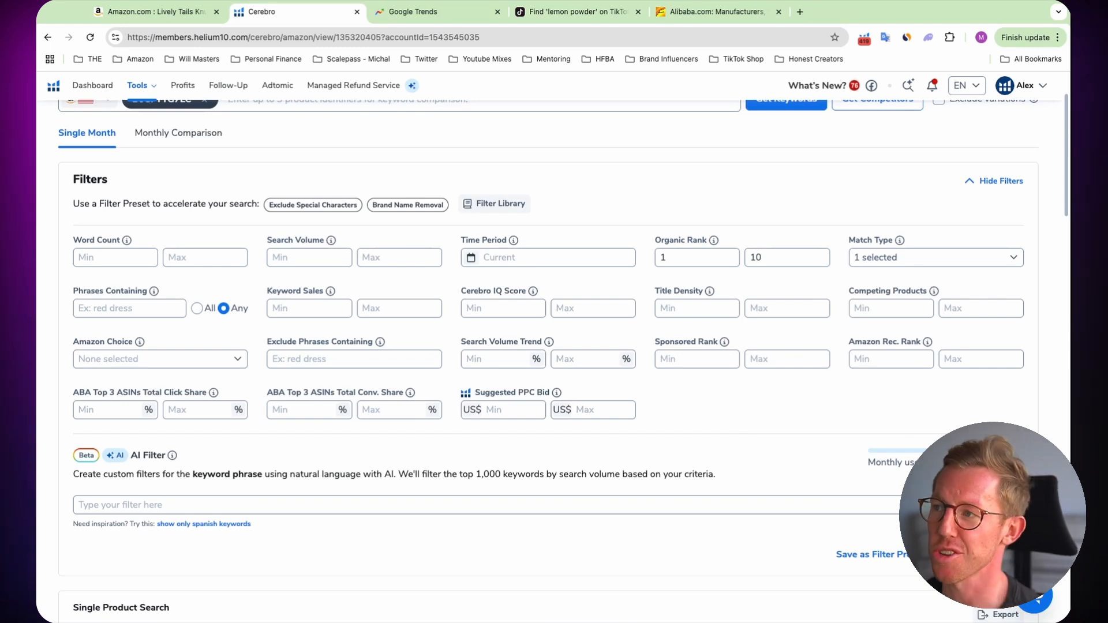
scroll(812, 260, down, 8)
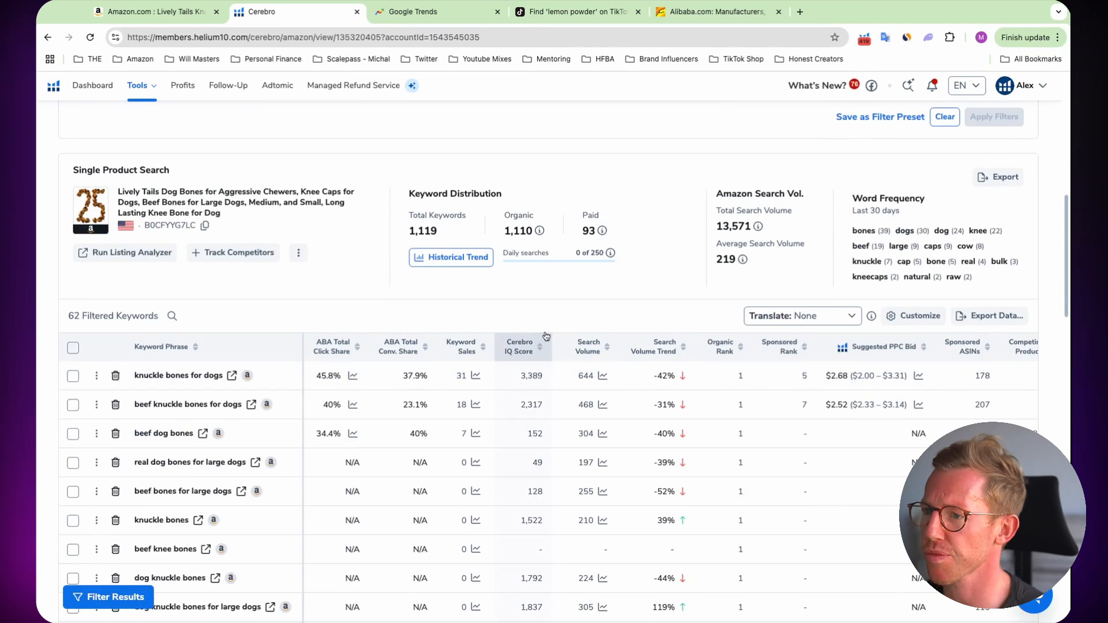
scroll(693, 372, down, 1)
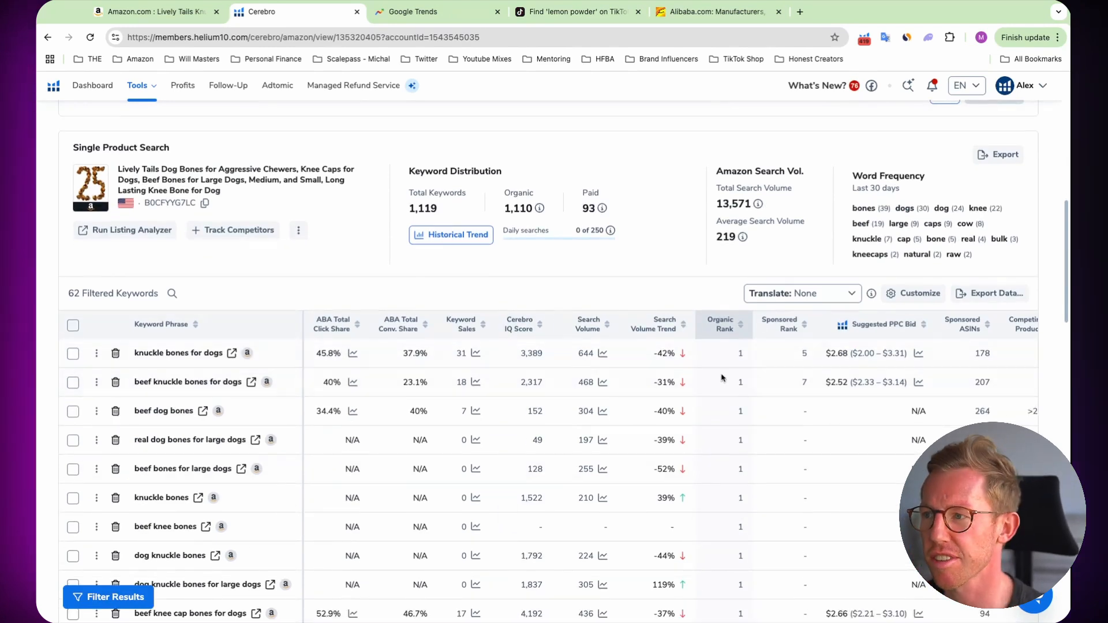
Review the filtered Cerebro keywords and sort them by search volume in descending order.
scroll(730, 424, down, 6)
scroll(730, 424, up, 4)
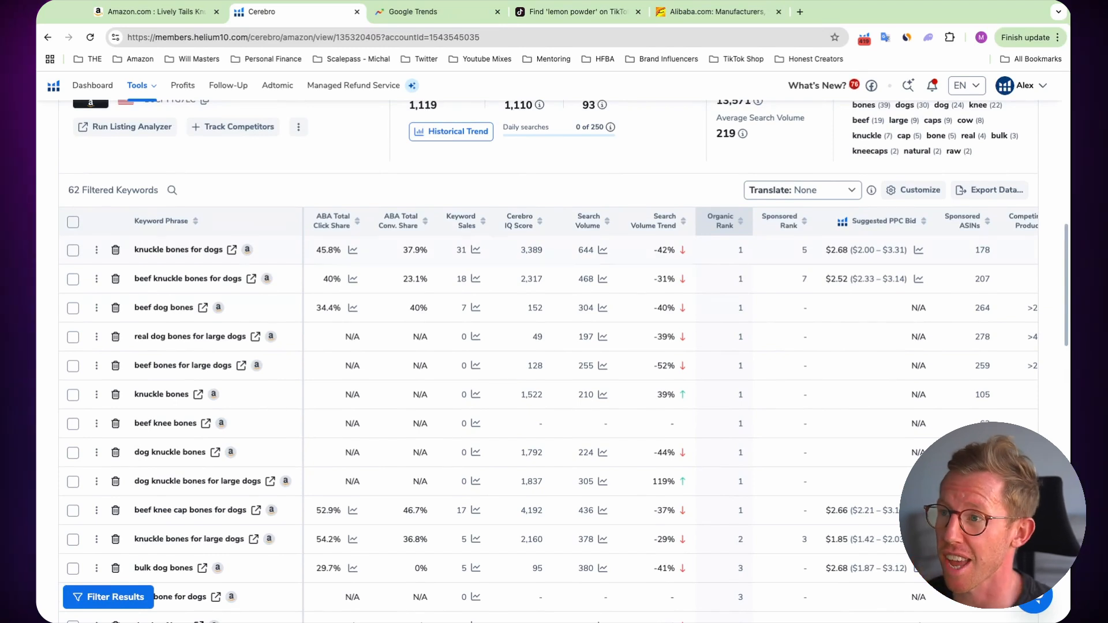
scroll(594, 358, down, 3)
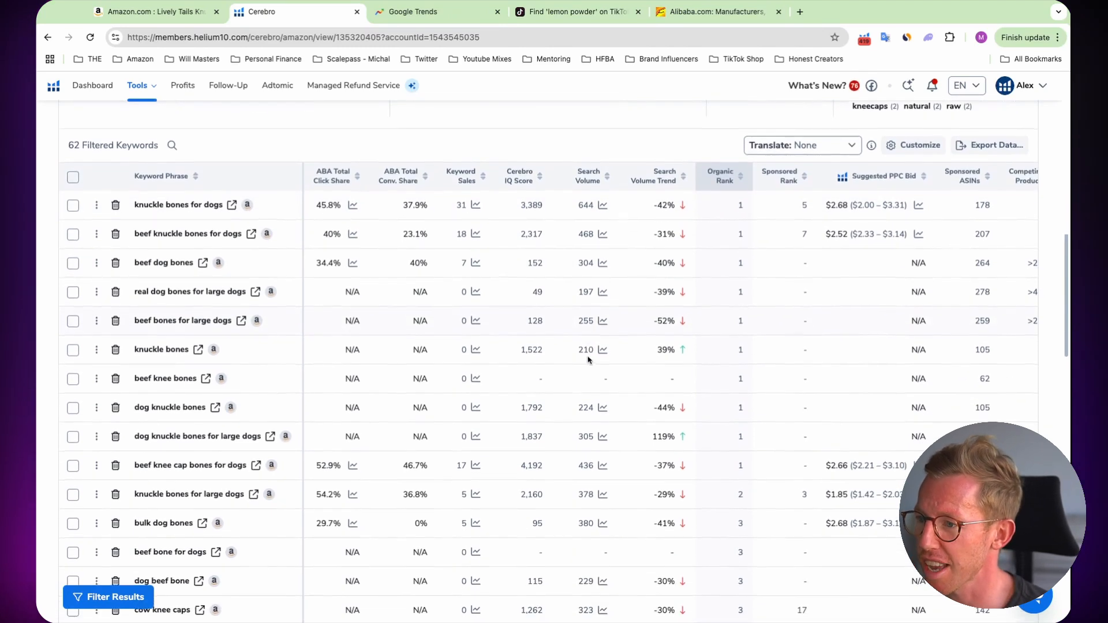
scroll(589, 363, down, 1)
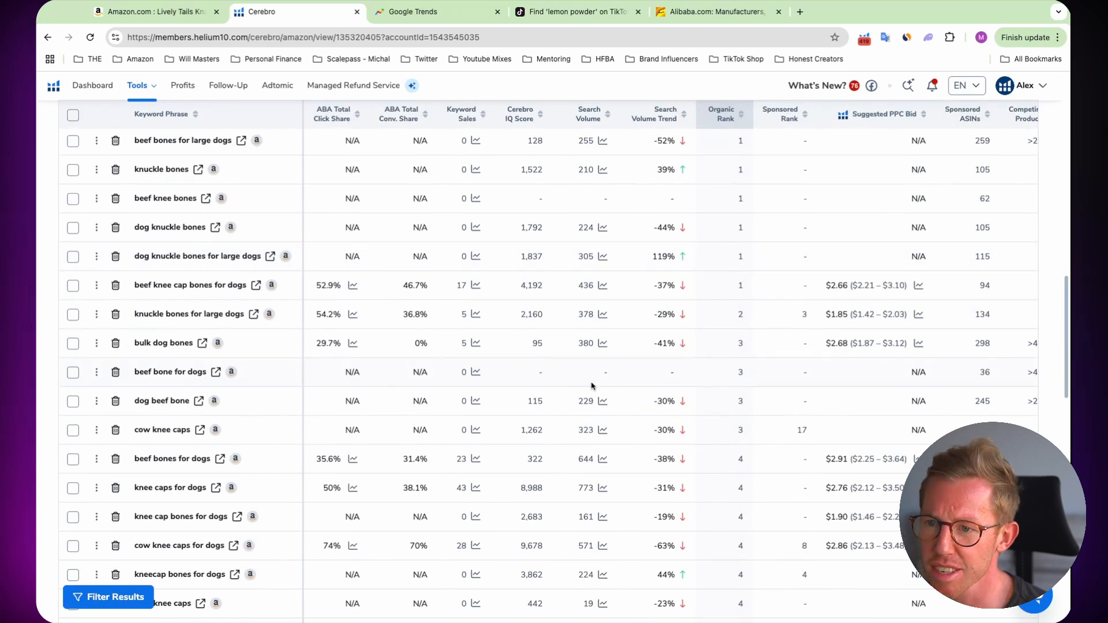
scroll(592, 387, up, 8)
scroll(592, 395, down, 5)
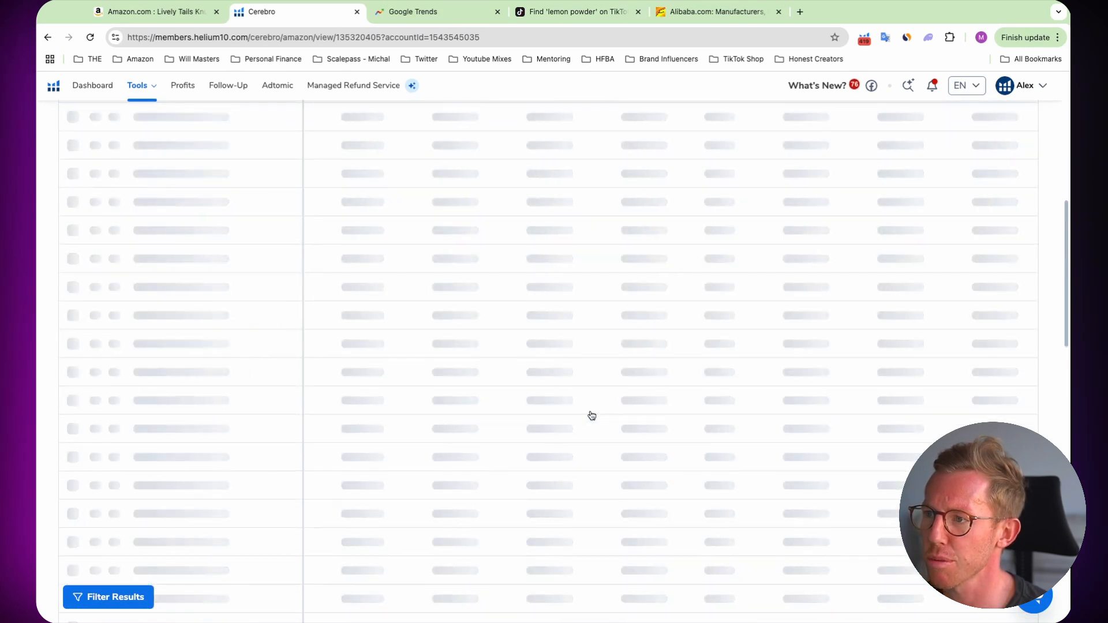
scroll(592, 414, up, 5)
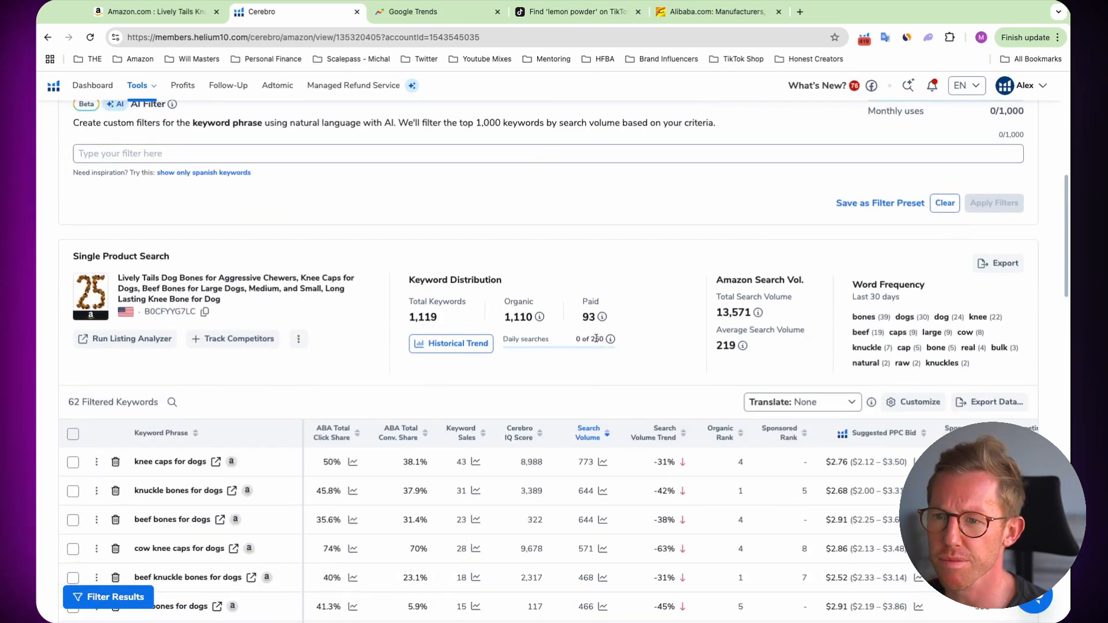
scroll(596, 338, down, 1)
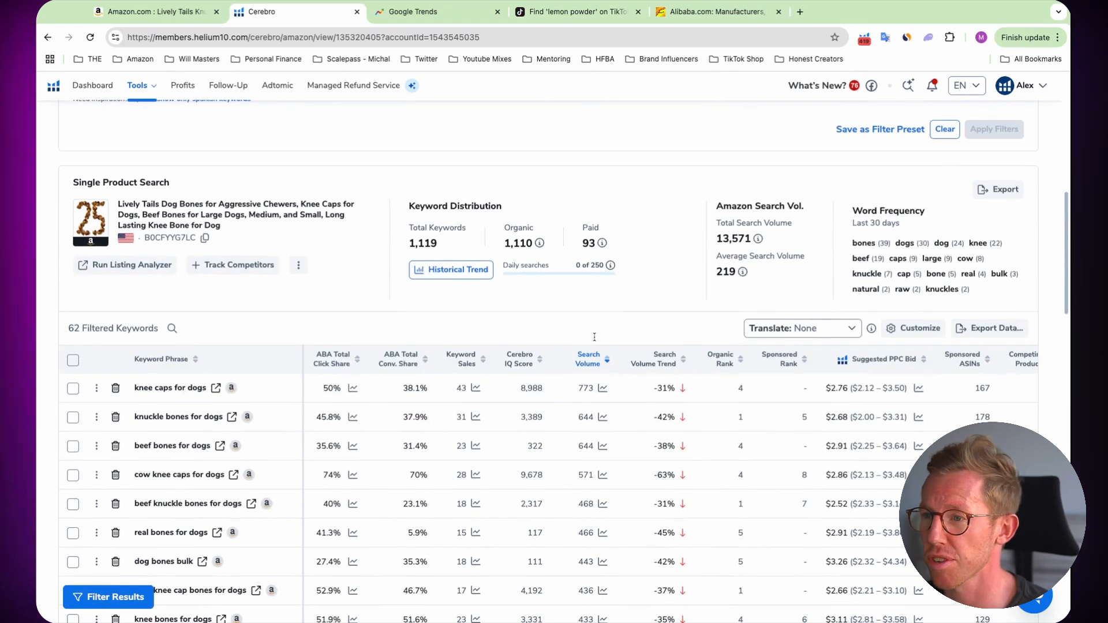
View the search volume history of "knee caps for dogs" over All time, and close the chart.
click(603, 389)
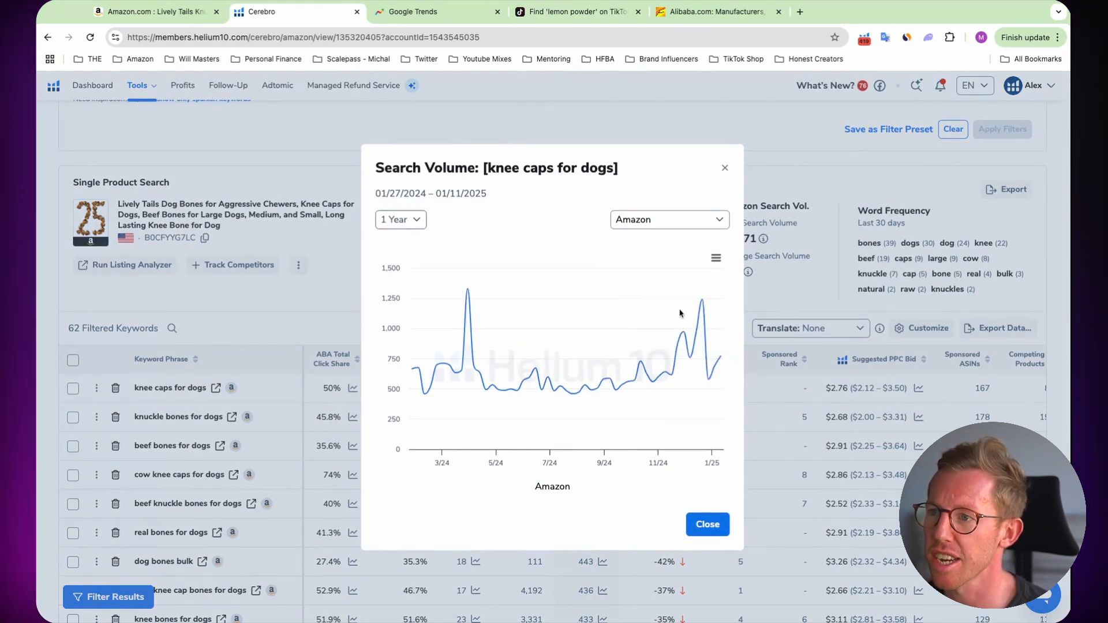
click(402, 221)
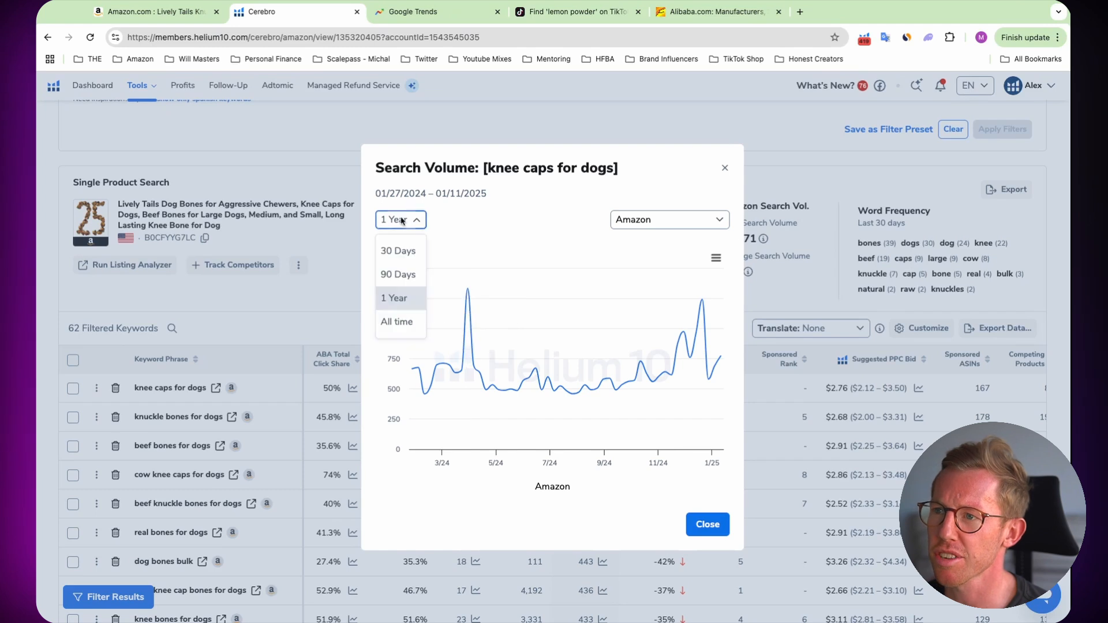
click(398, 322)
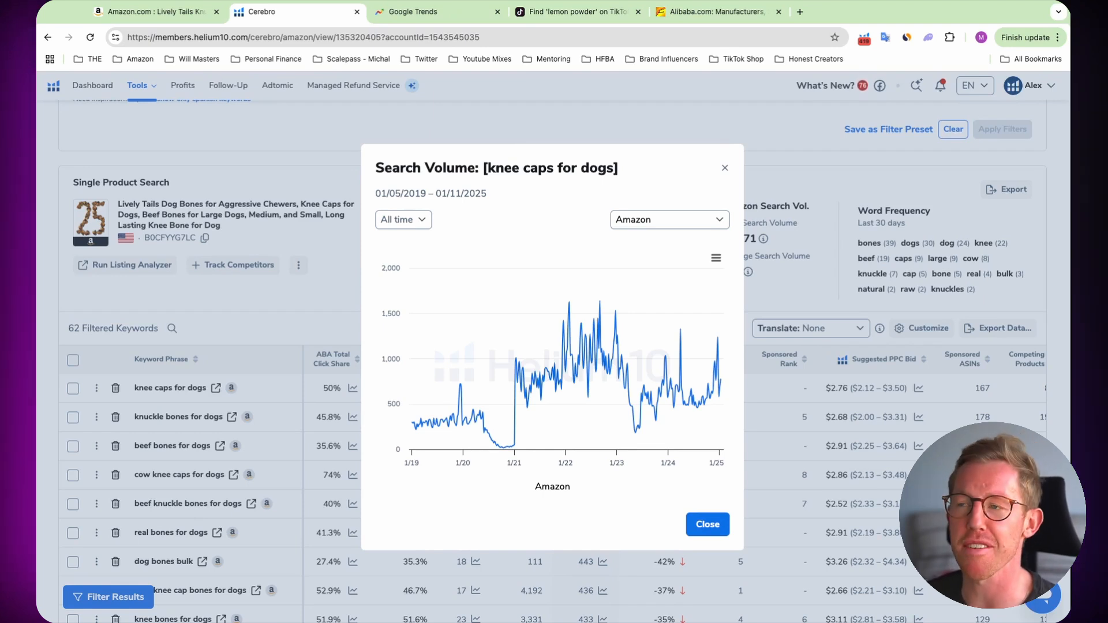
mouse_move(493, 433)
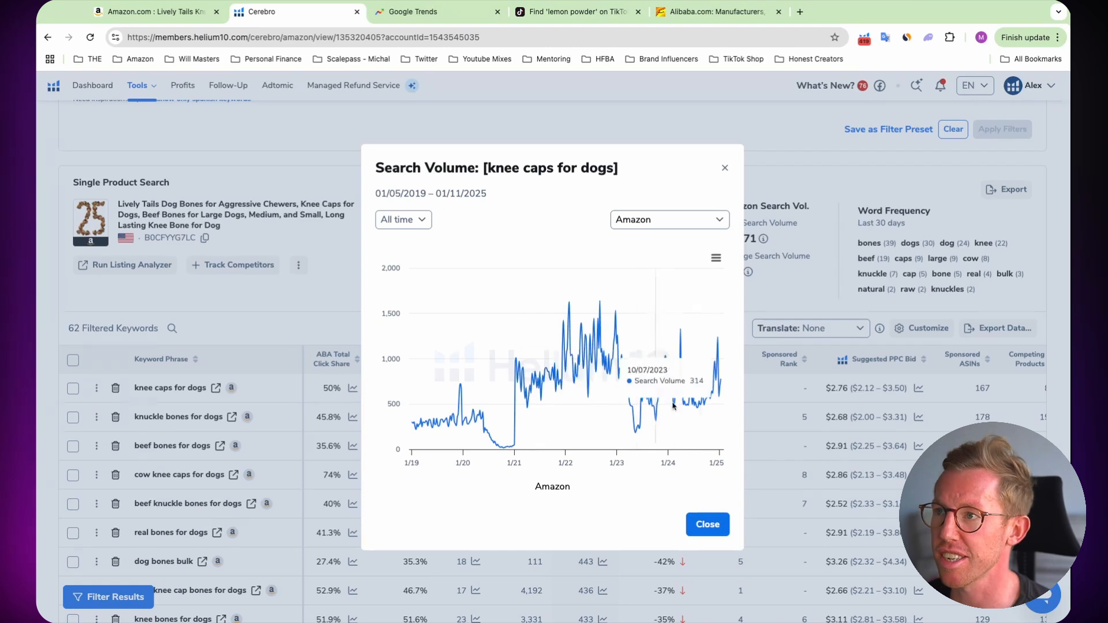
click(725, 168)
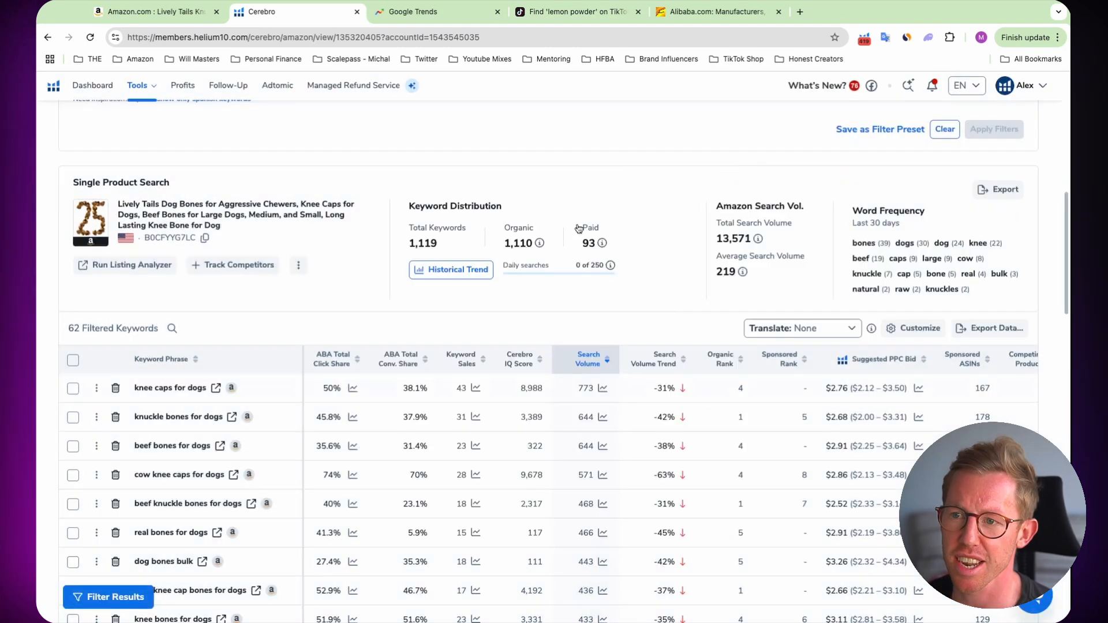
Open the Amazon search results for the keyword "knee caps for dogs" and look through the competing listings' packaging, prices and reviews.
click(216, 388)
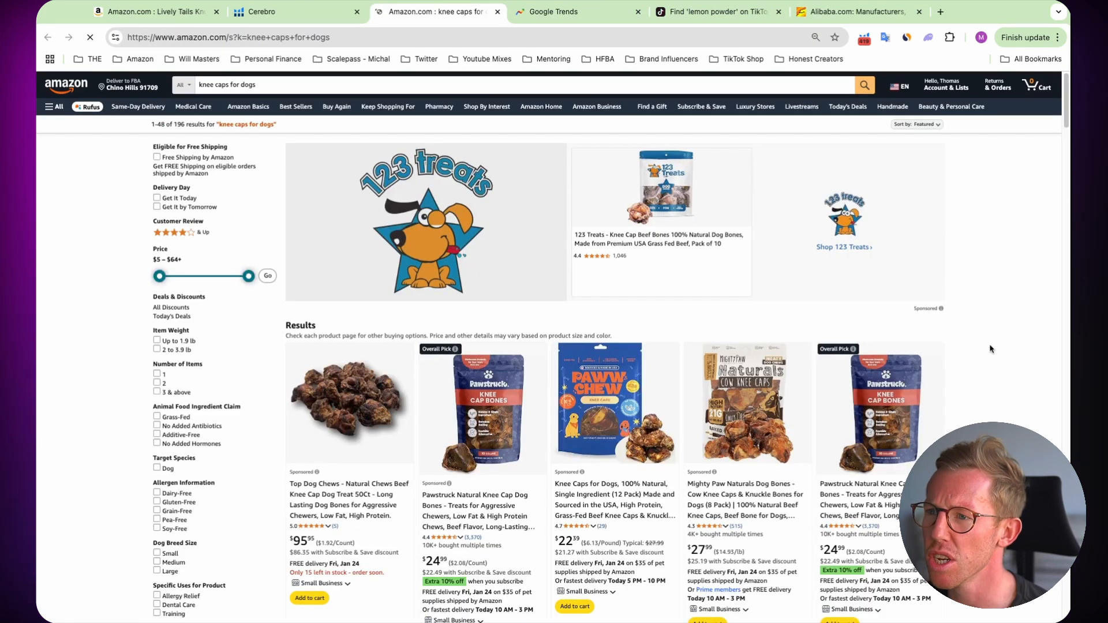
scroll(984, 363, down, 1)
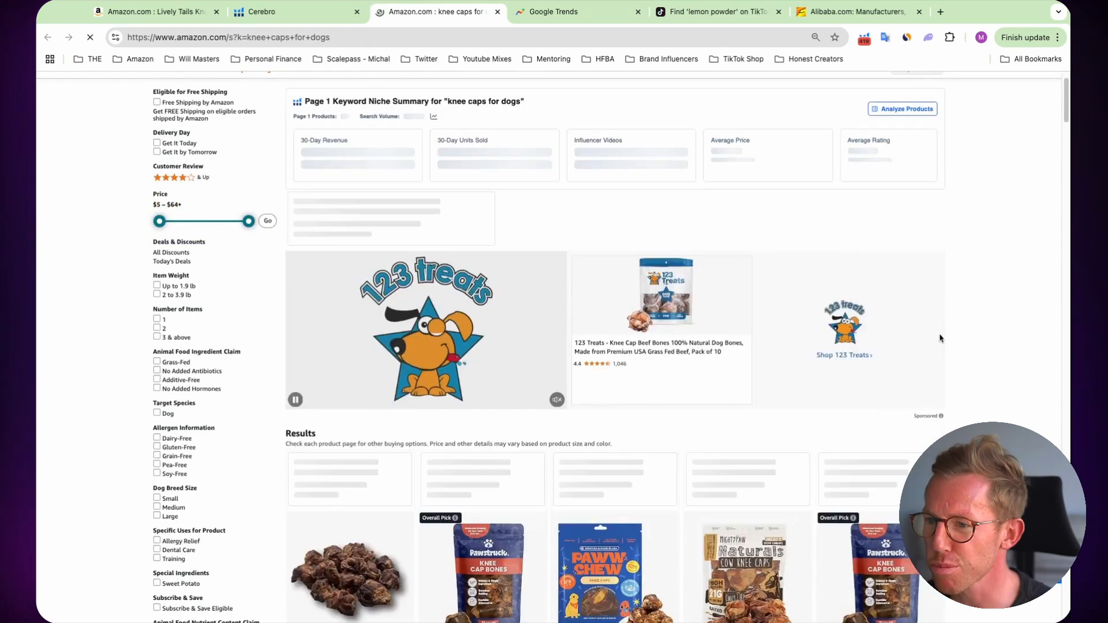
scroll(937, 339, down, 3)
ctrl+scroll(491, 420, up, 5)
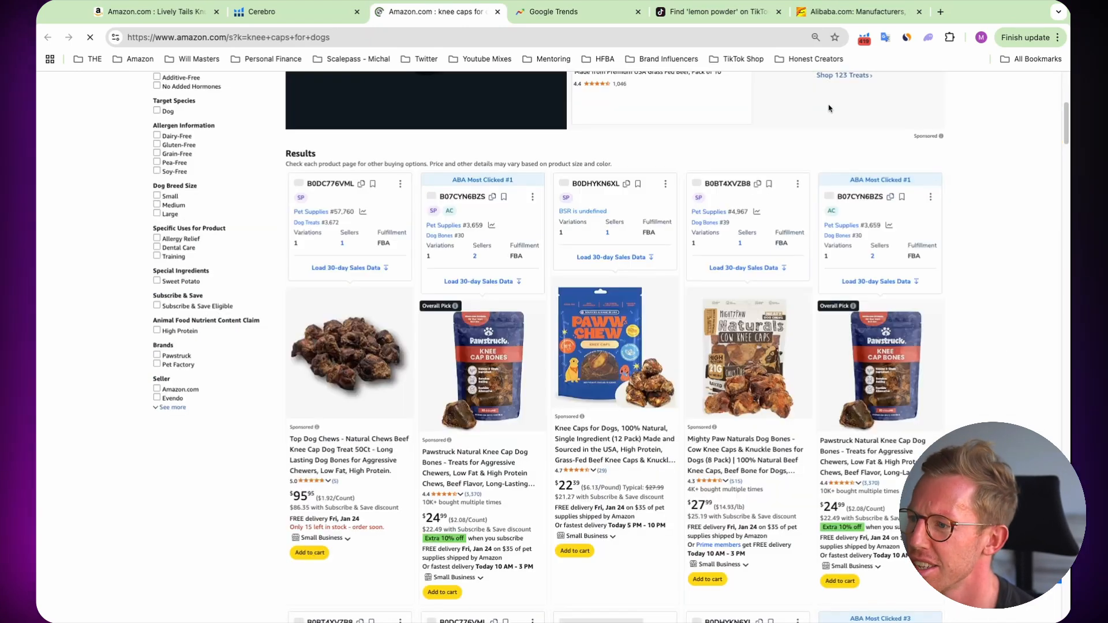
scroll(976, 395, down, 7)
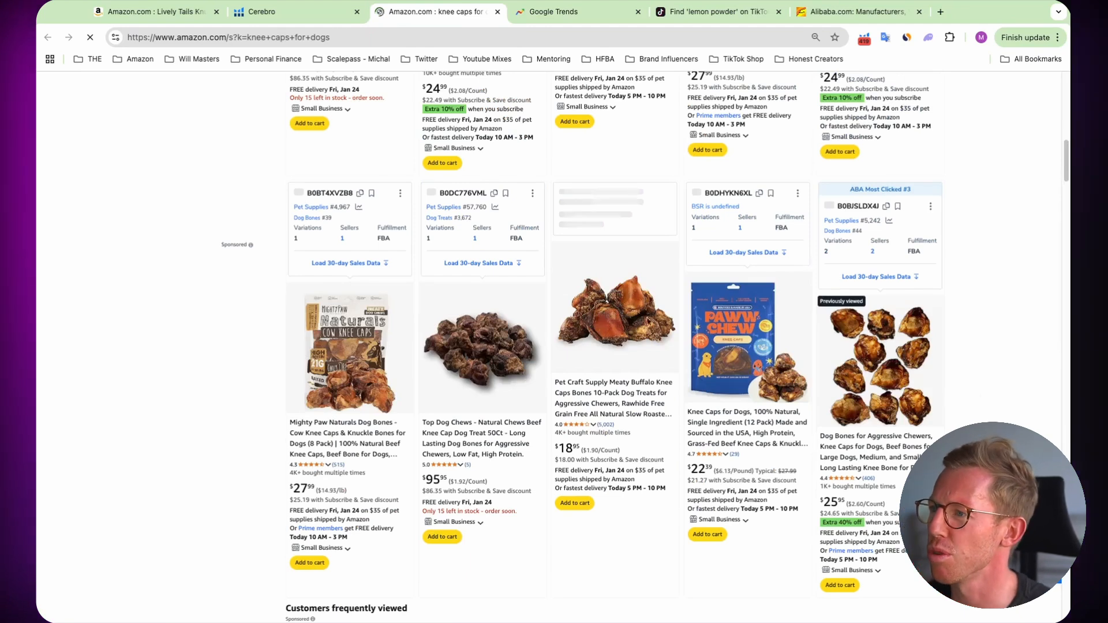
scroll(1027, 362, down, 2)
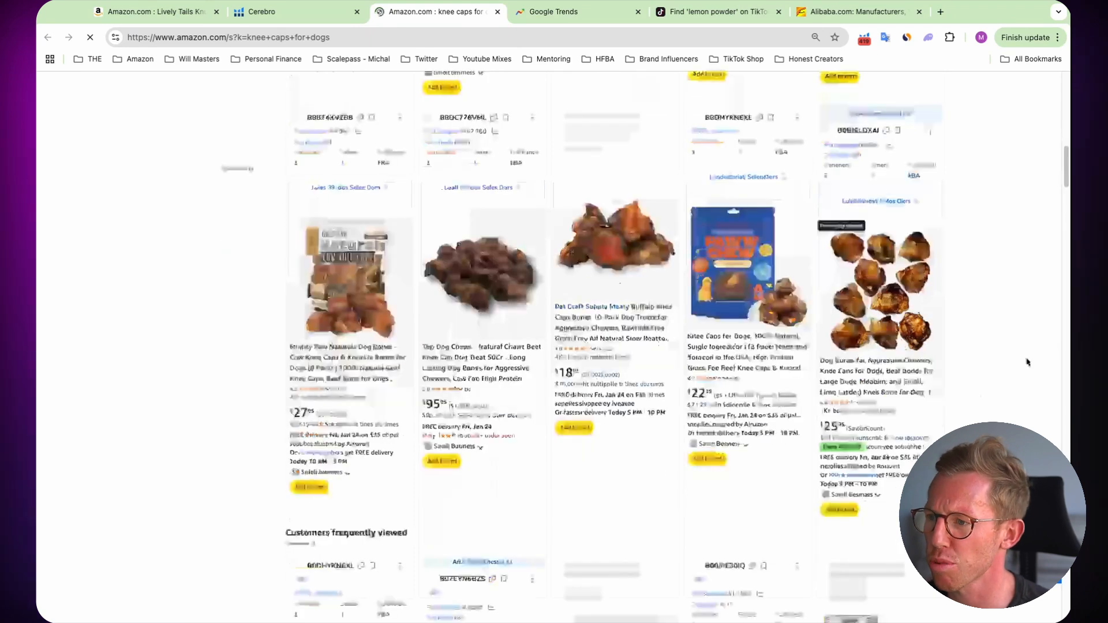
scroll(612, 231, down, 6)
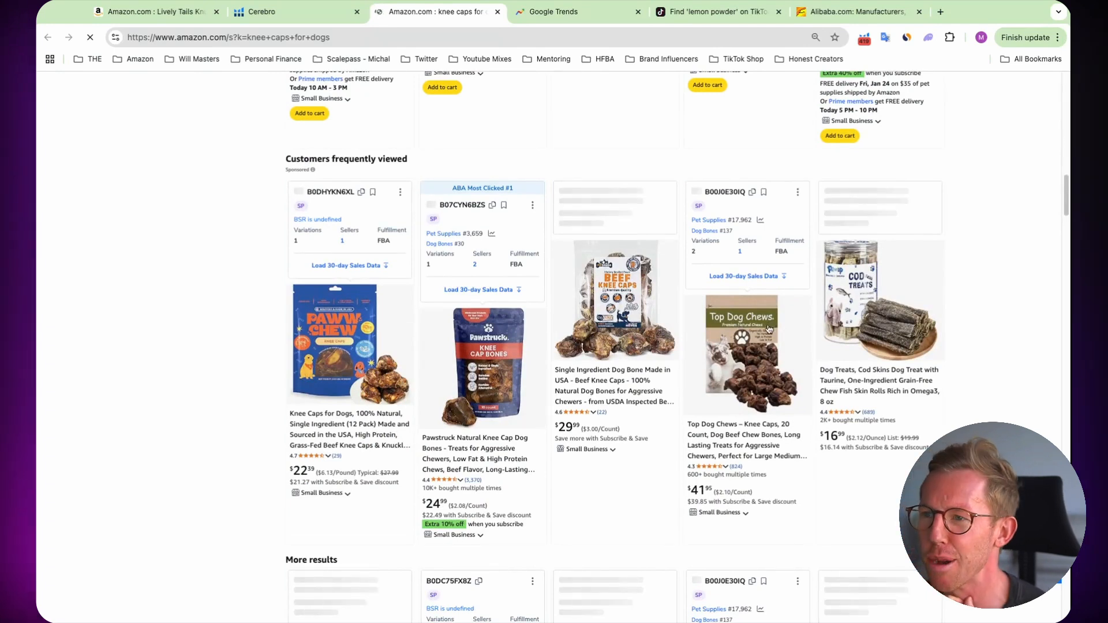
scroll(769, 328, down, 5)
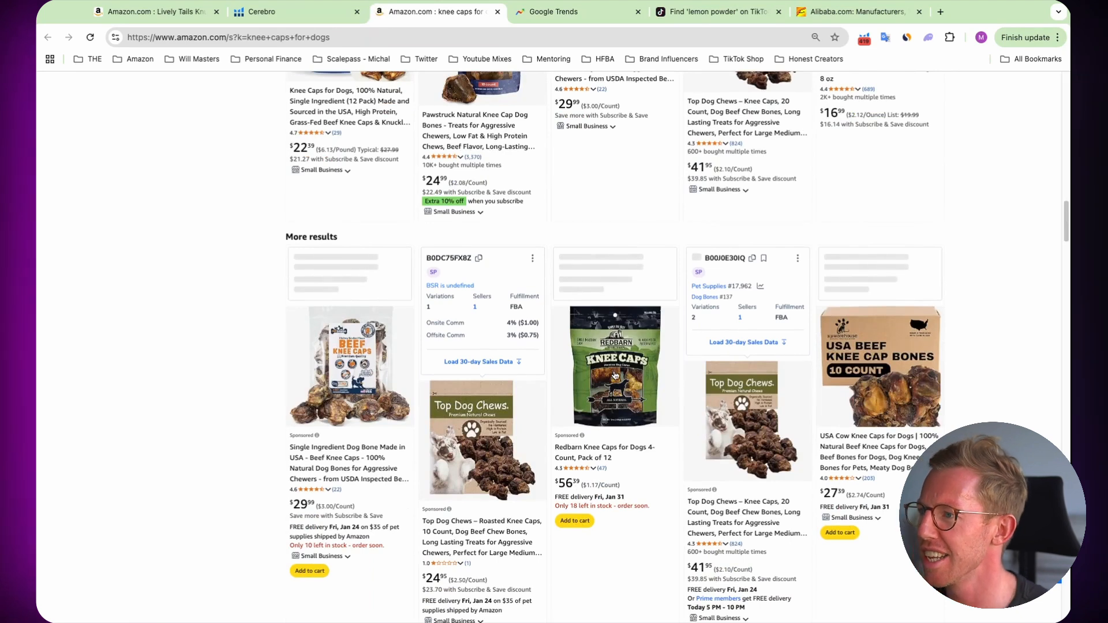
scroll(676, 384, down, 5)
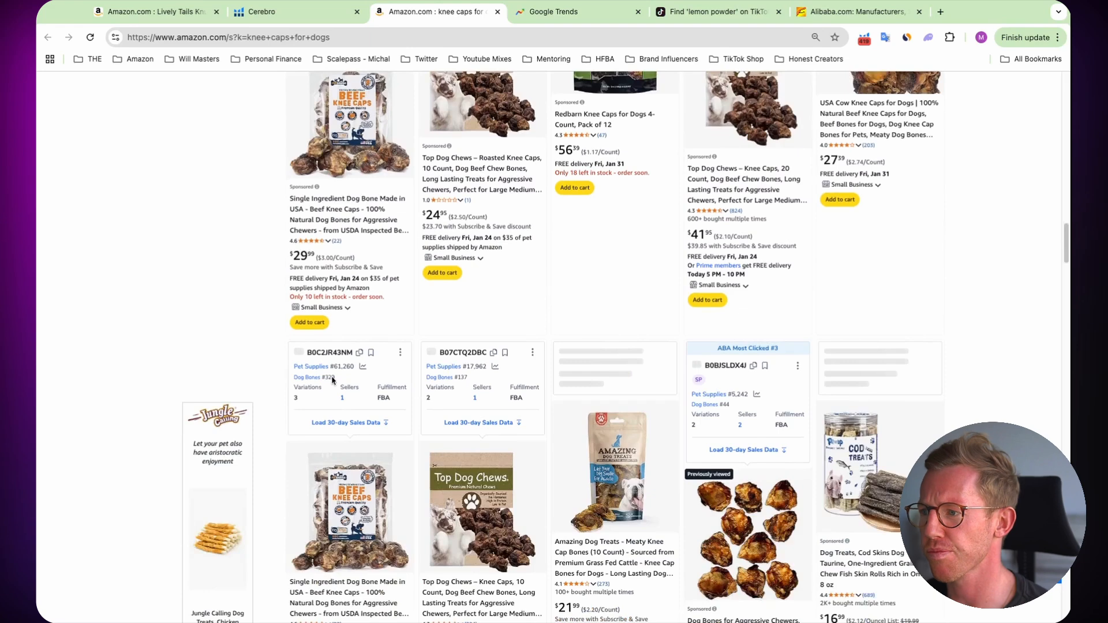
scroll(404, 398, down, 2)
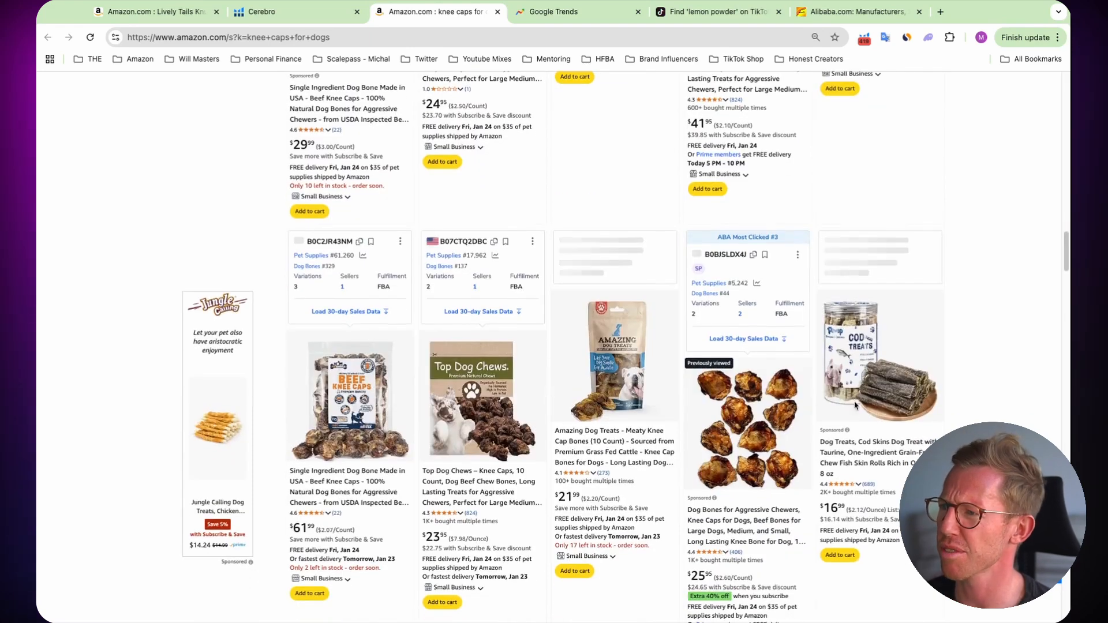
scroll(865, 367, down, 1)
scroll(865, 367, down, 9)
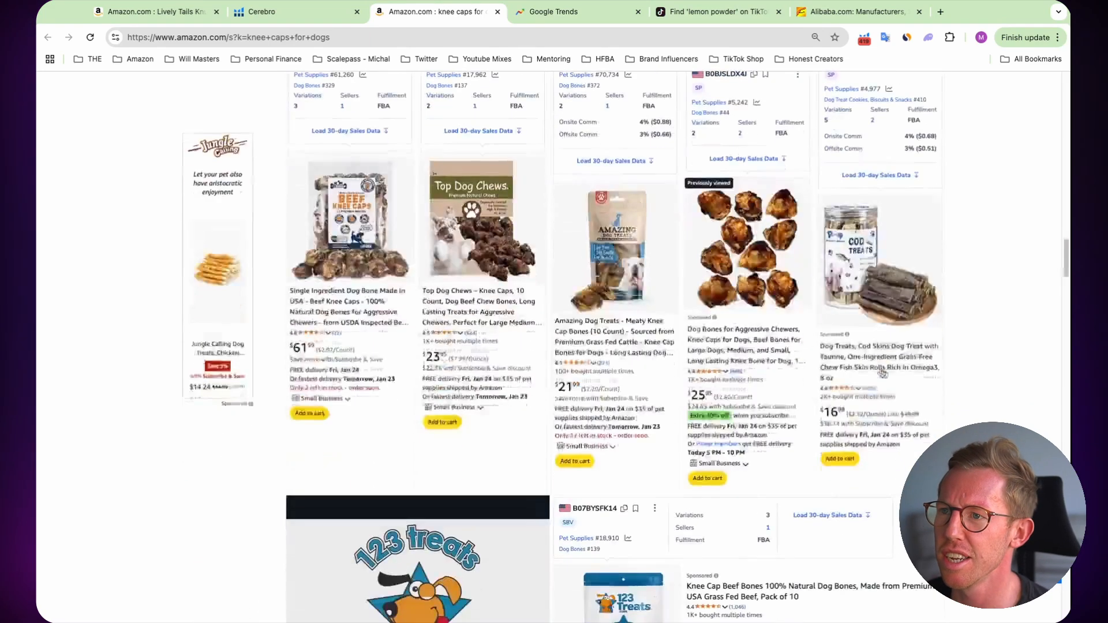
scroll(901, 375, down, 3)
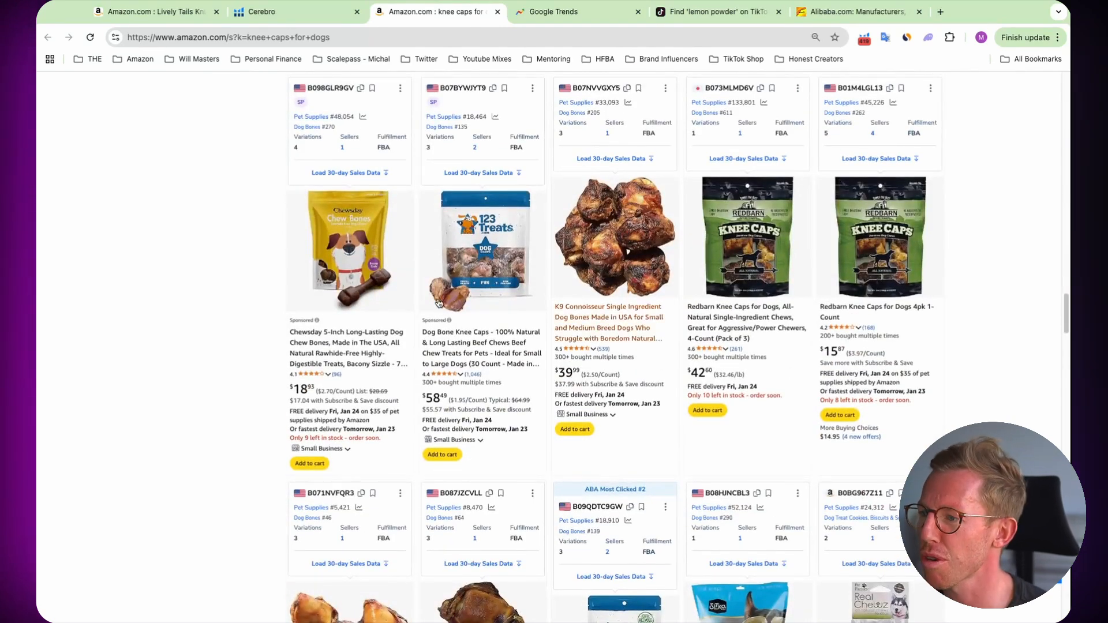
scroll(635, 354, down, 2)
scroll(669, 318, up, 2)
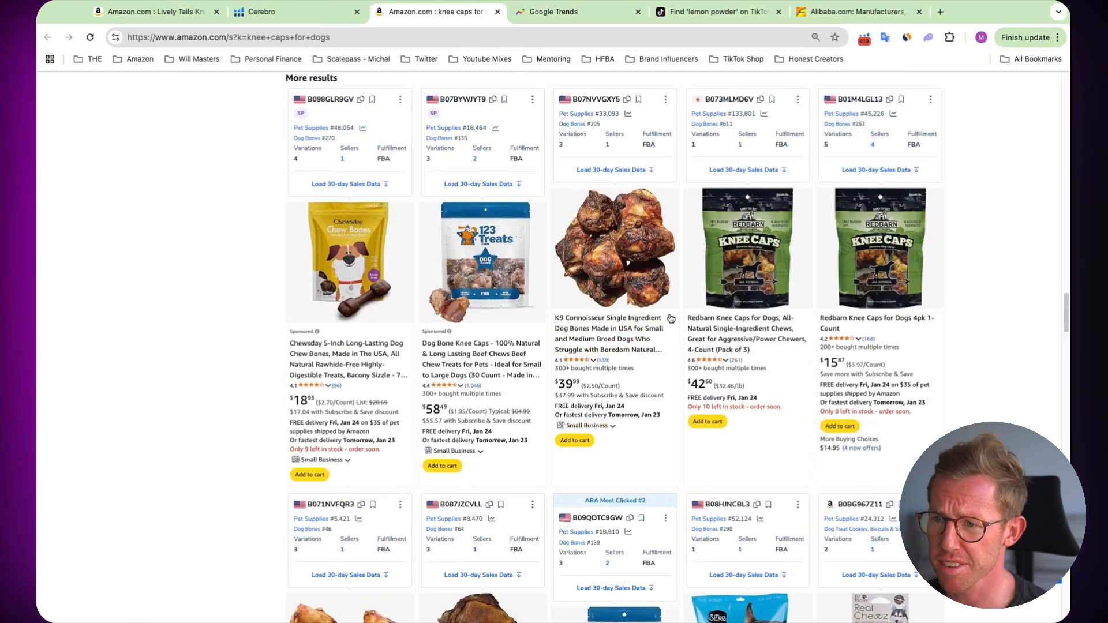
Compare the remaining knee cap listings and examine the Page 1 Keyword Niche Summary above the results.
scroll(671, 318, up, 2)
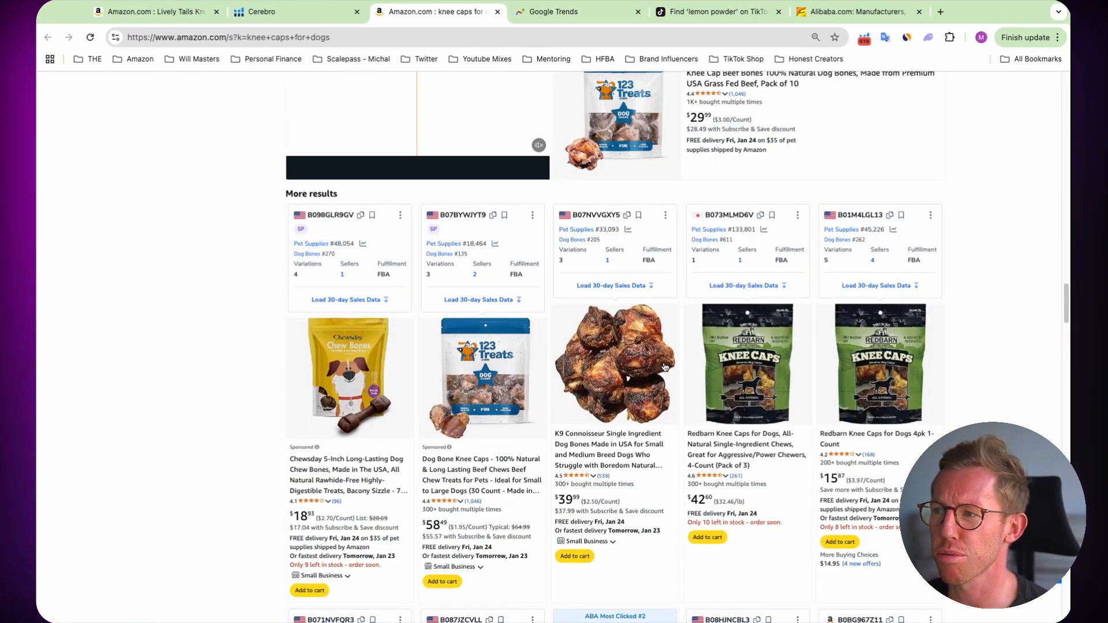
scroll(664, 367, up, 3)
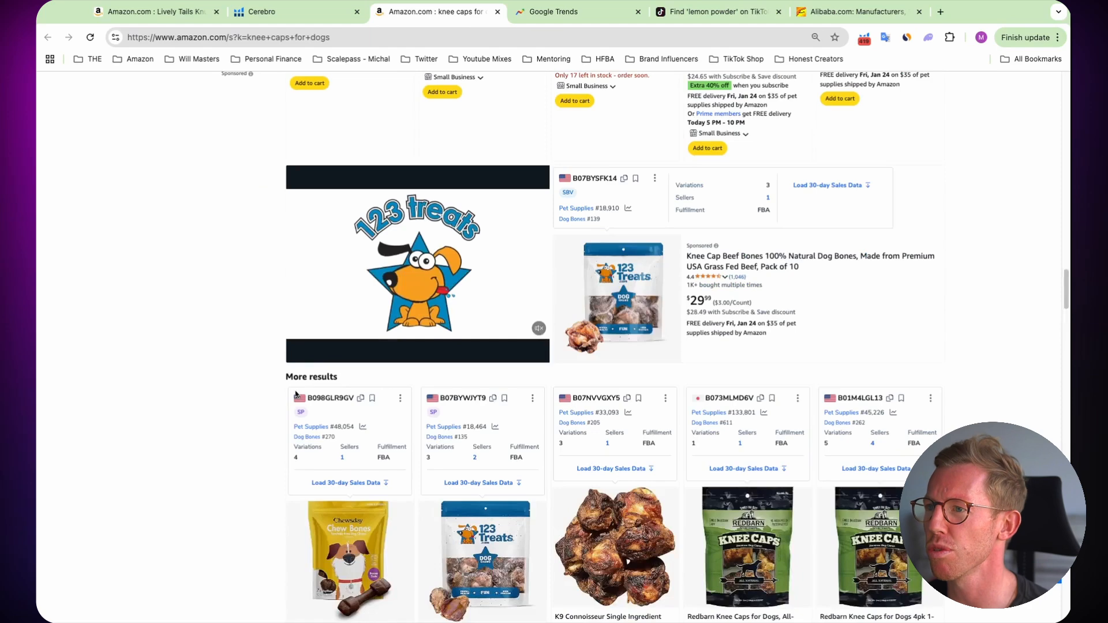
scroll(903, 363, up, 5)
scroll(904, 363, up, 10)
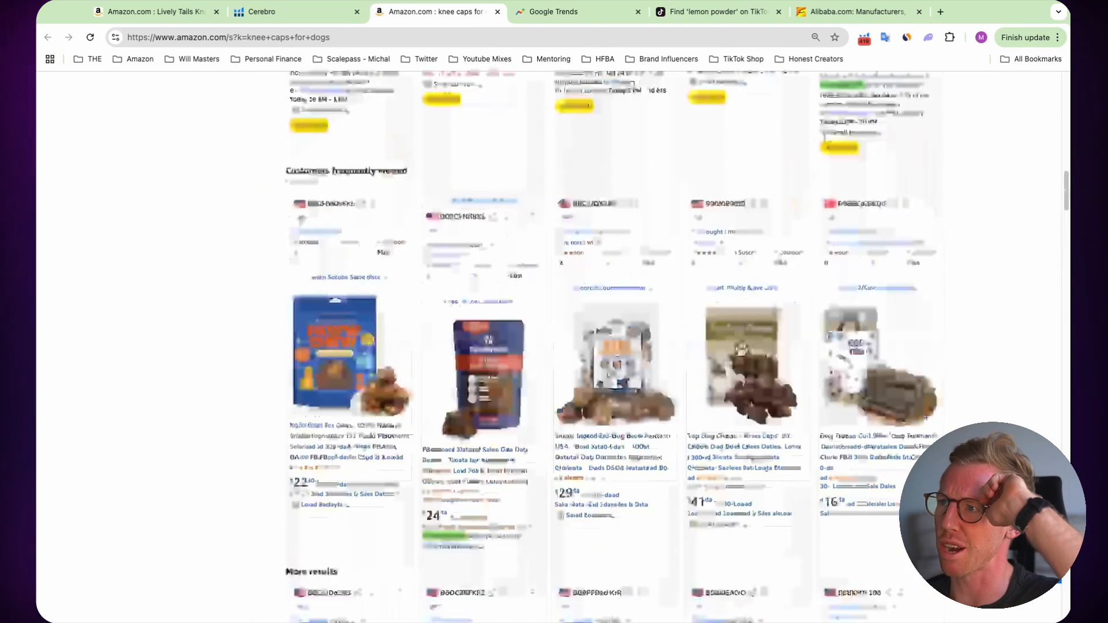
scroll(847, 345, up, 15)
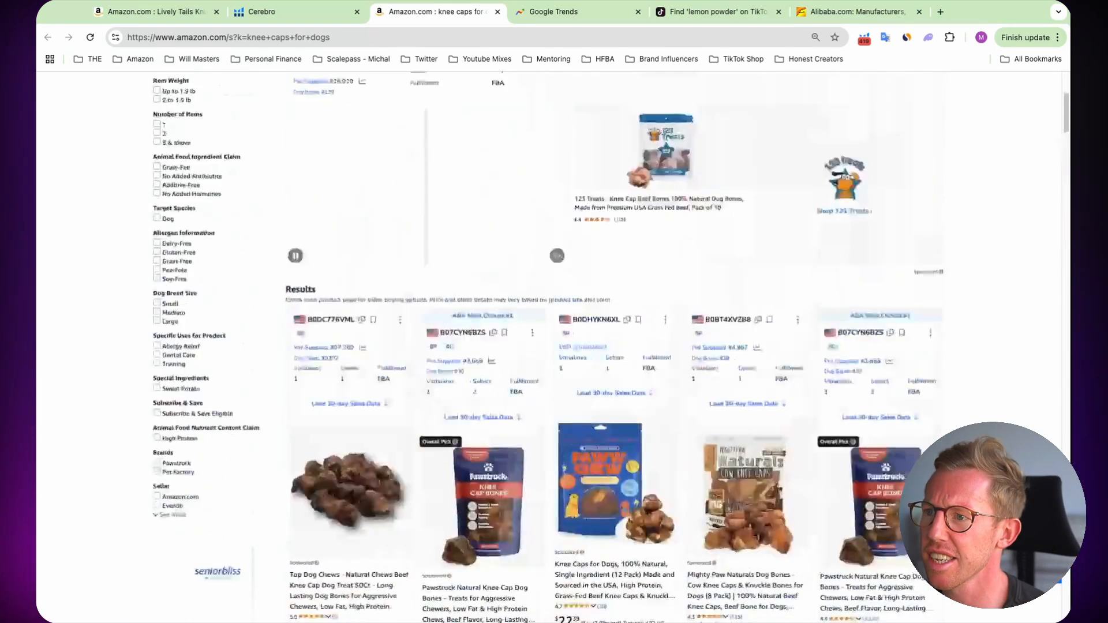
scroll(847, 345, down, 1)
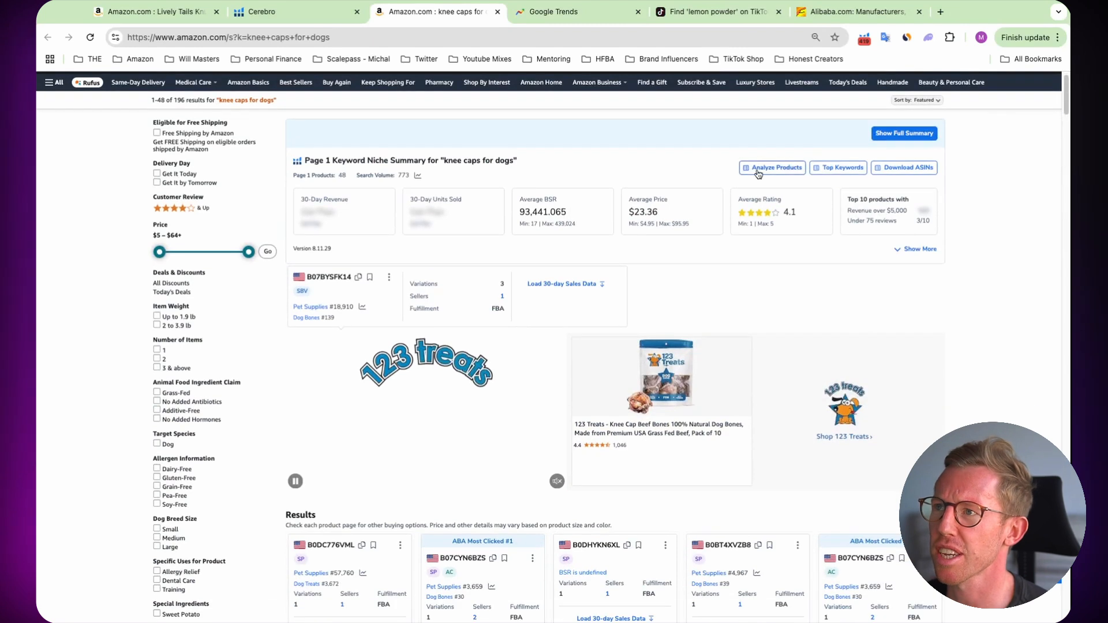
Switch to Google Trends and explore the search term "knee caps for dogs" in the United States.
click(577, 16)
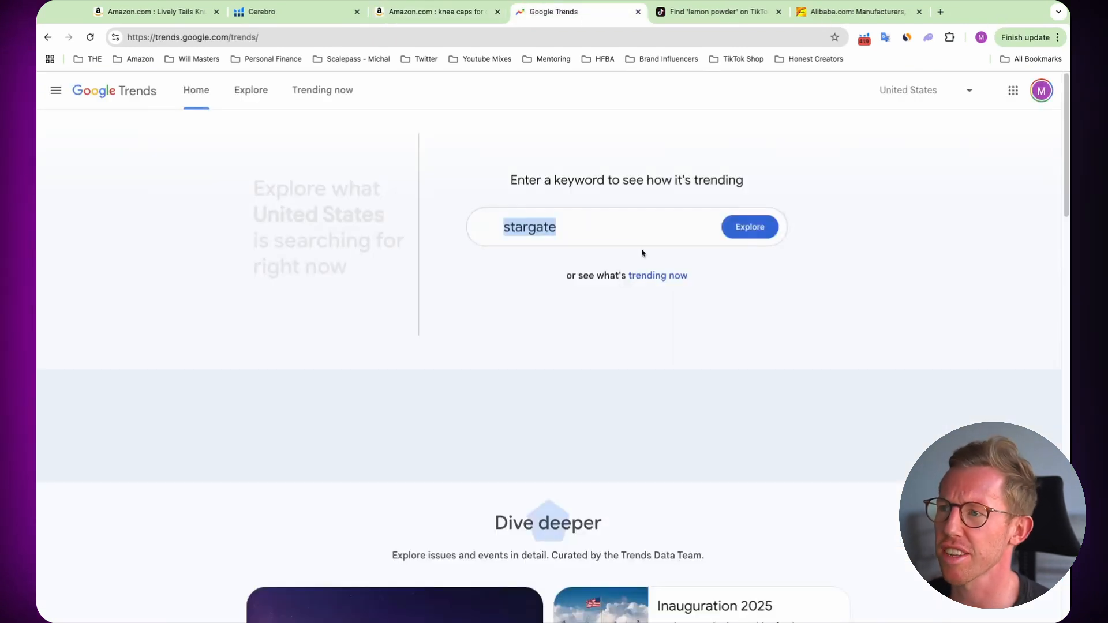
click(596, 233)
key(super+a)
text(knee caps)
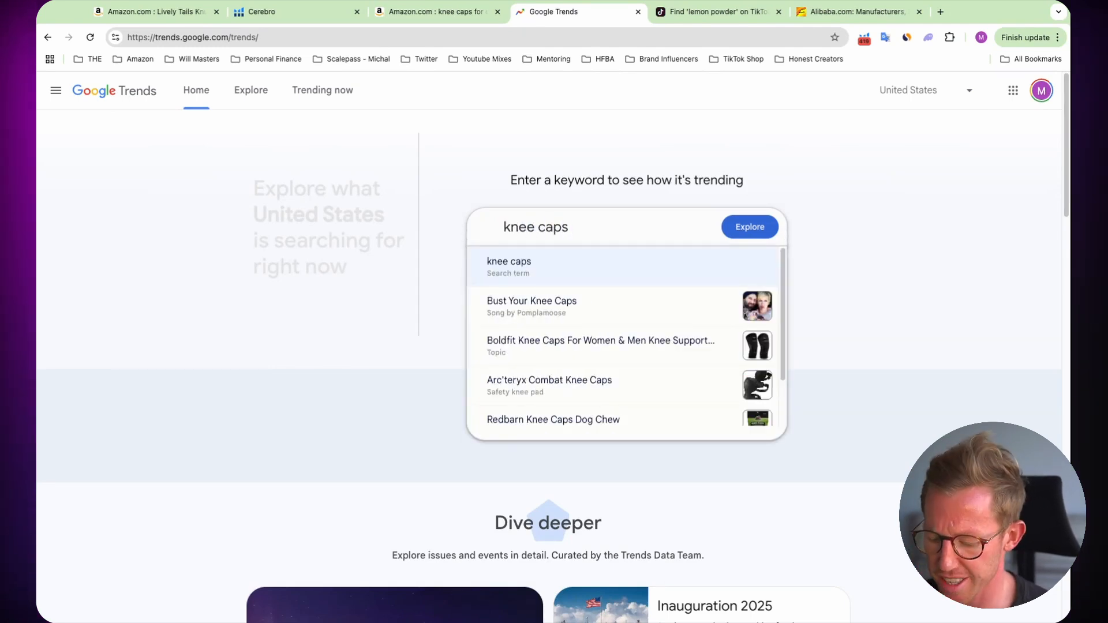
text( for dogs)
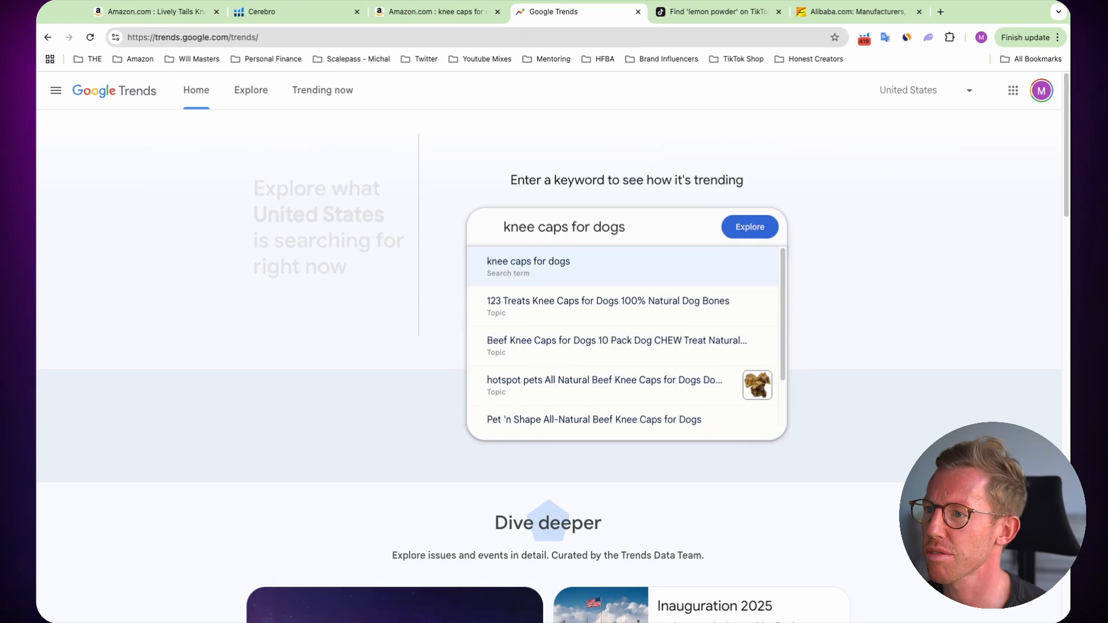
click(747, 229)
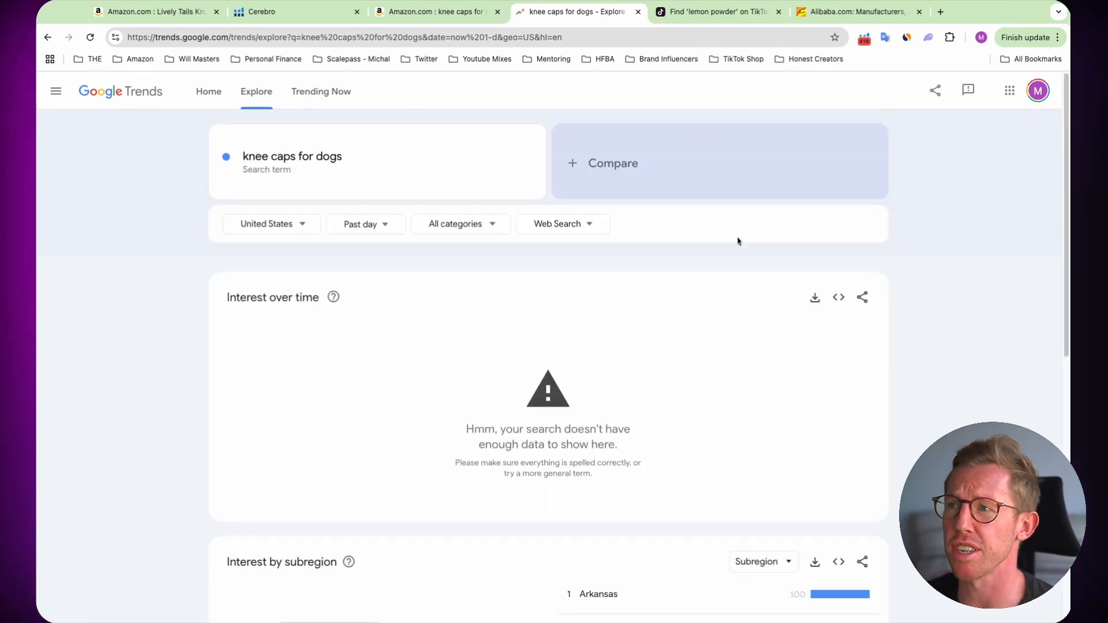
Set the time range for the "knee caps for dogs" trend to Past 5 years.
scroll(344, 258, down, 1)
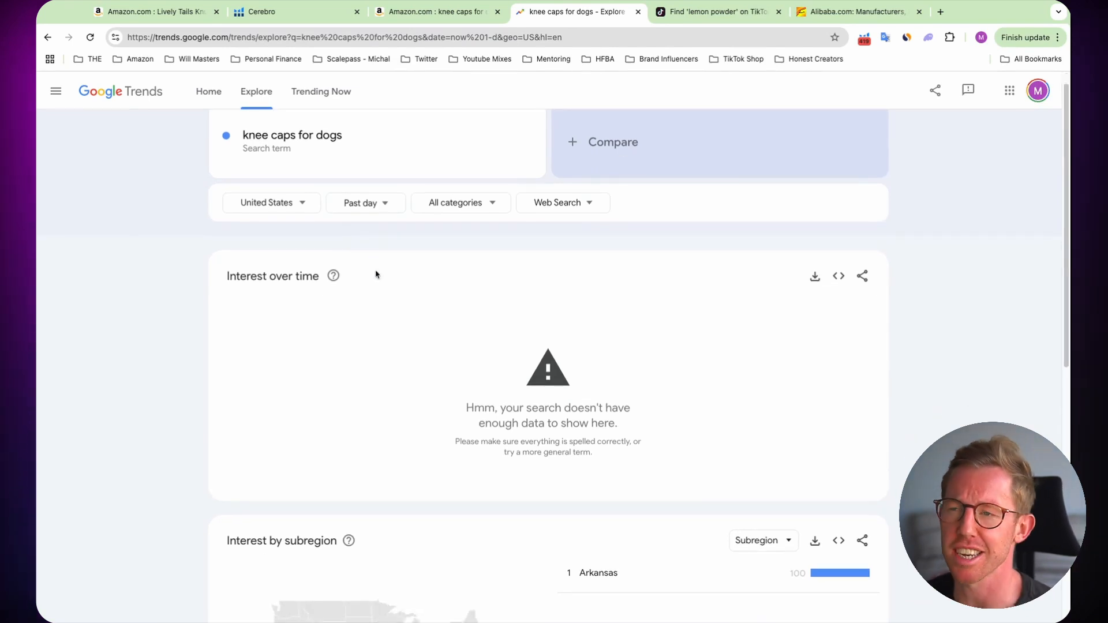
scroll(372, 258, up, 1)
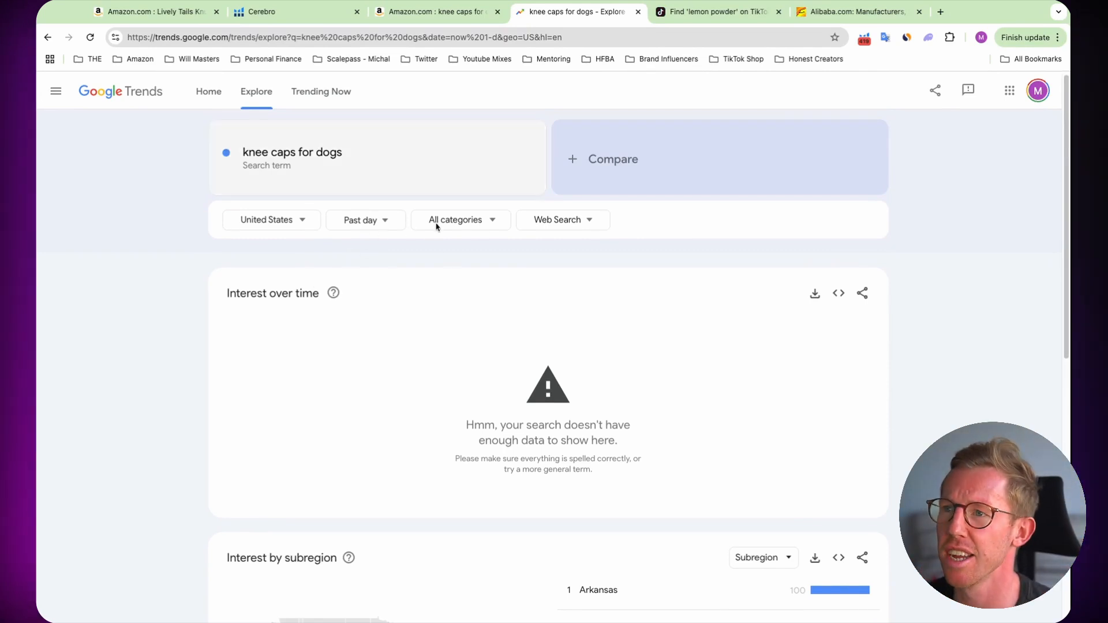
click(376, 221)
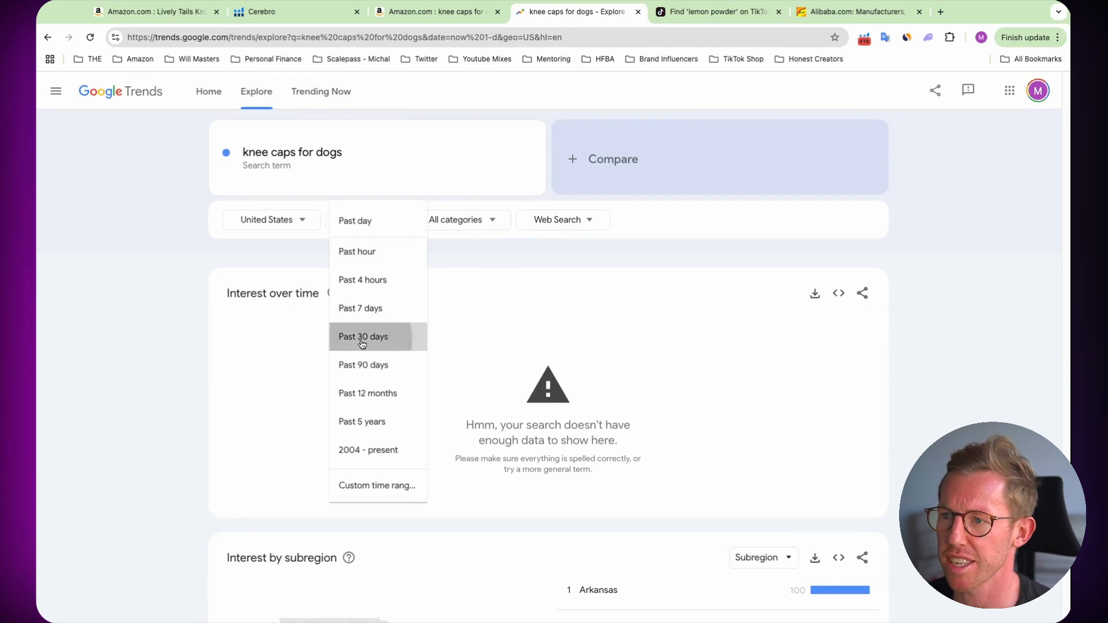
click(376, 420)
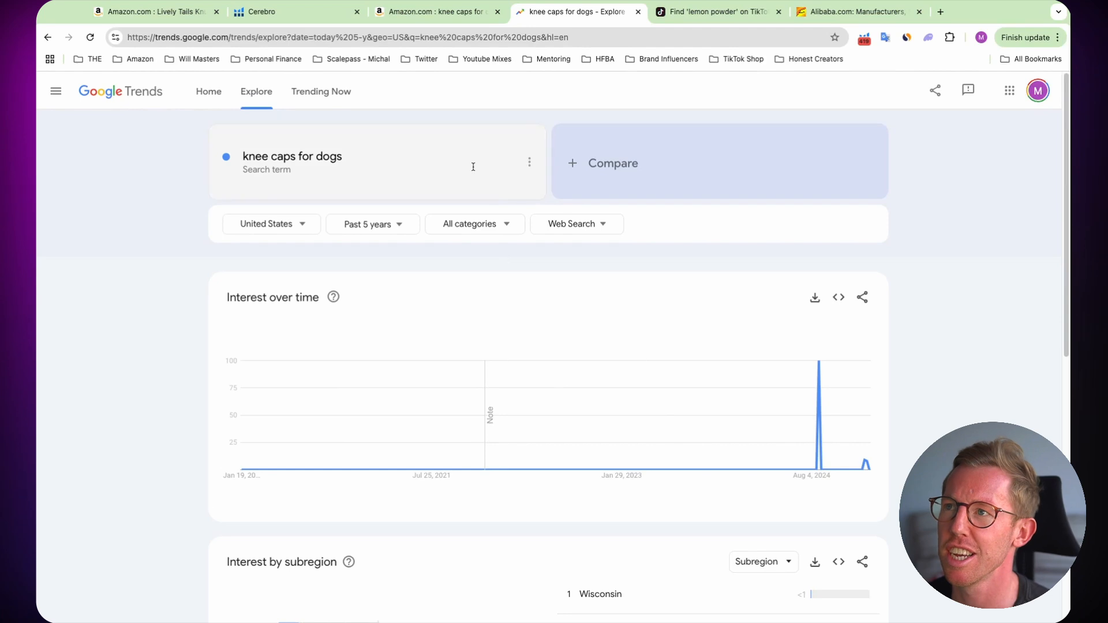
Return to the Amazon results for "knee caps for dogs", run Helium 10 Xray on them, and reposition the Xray window.
click(442, 22)
scroll(907, 345, down, 4)
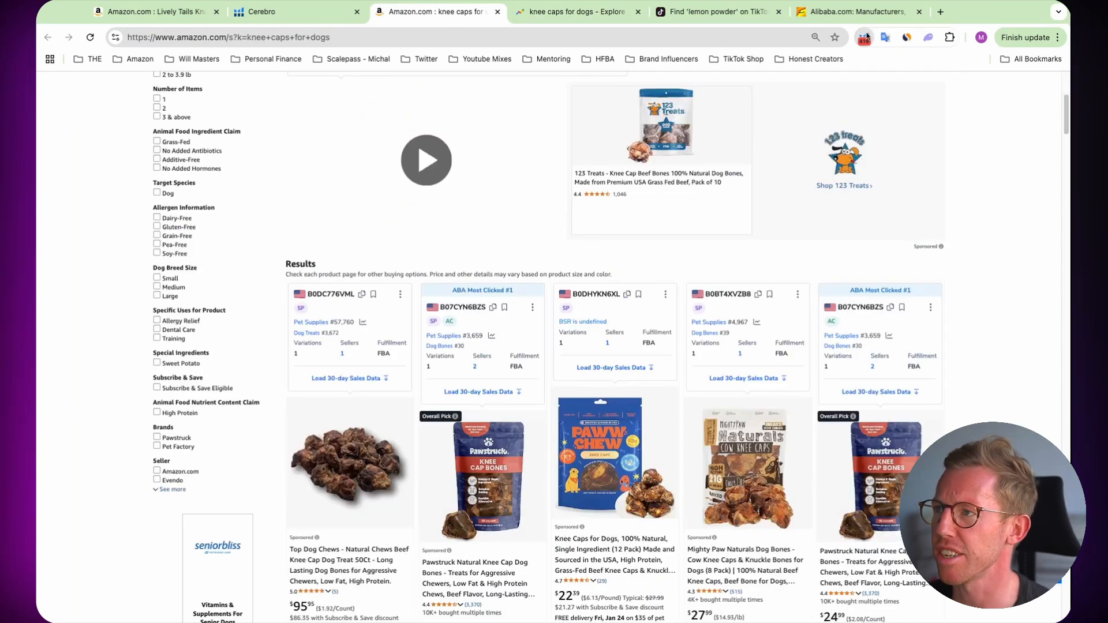
click(864, 37)
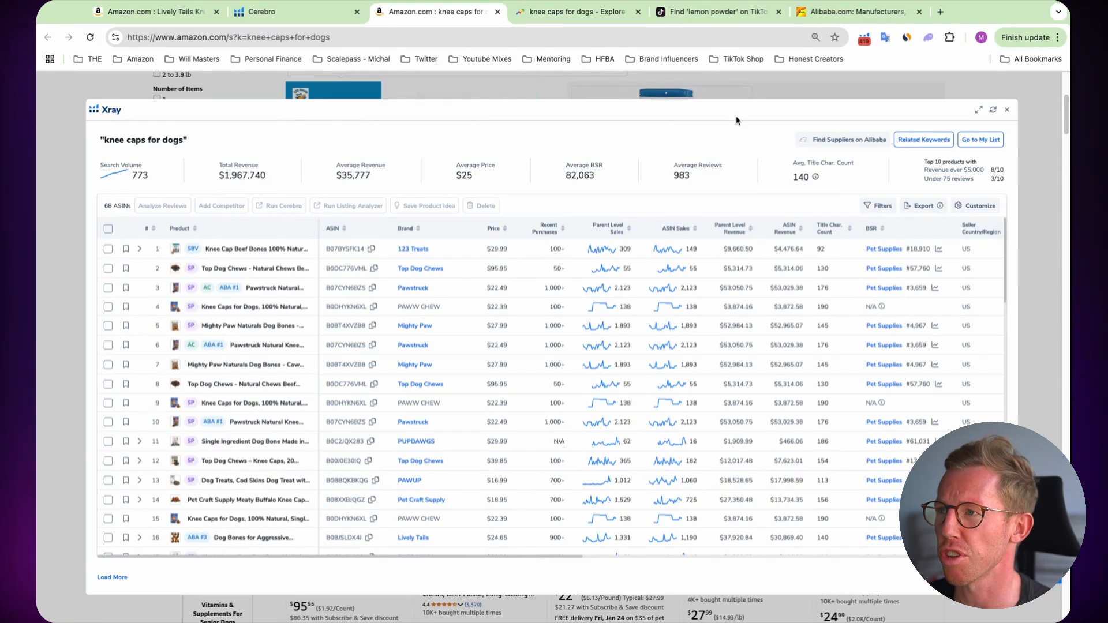
drag(737, 116, 99, 203)
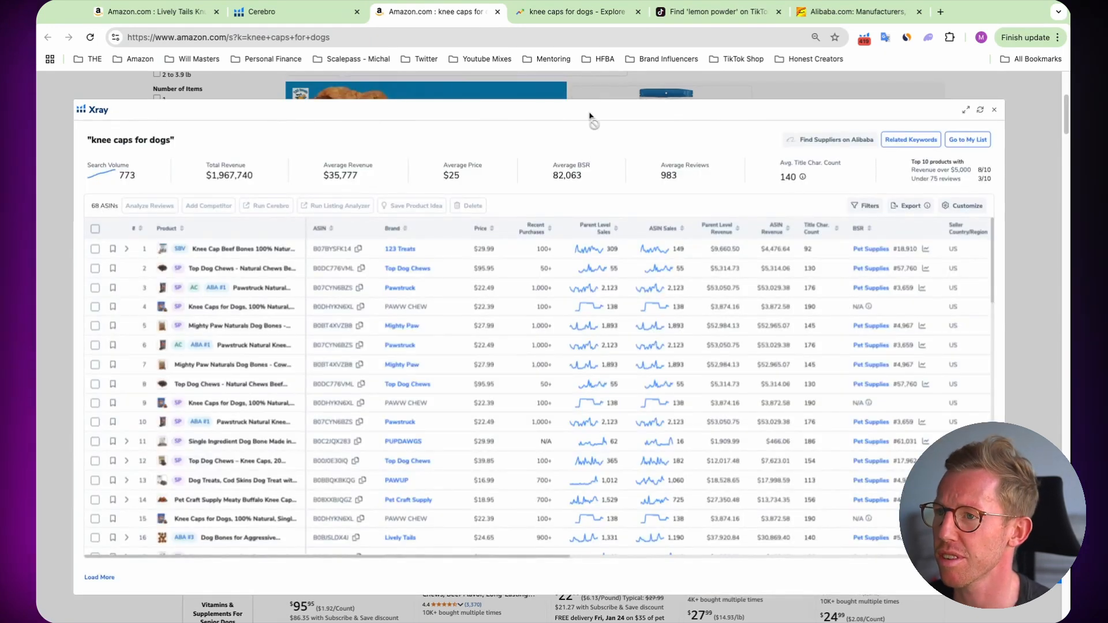
drag(591, 116, 589, 116)
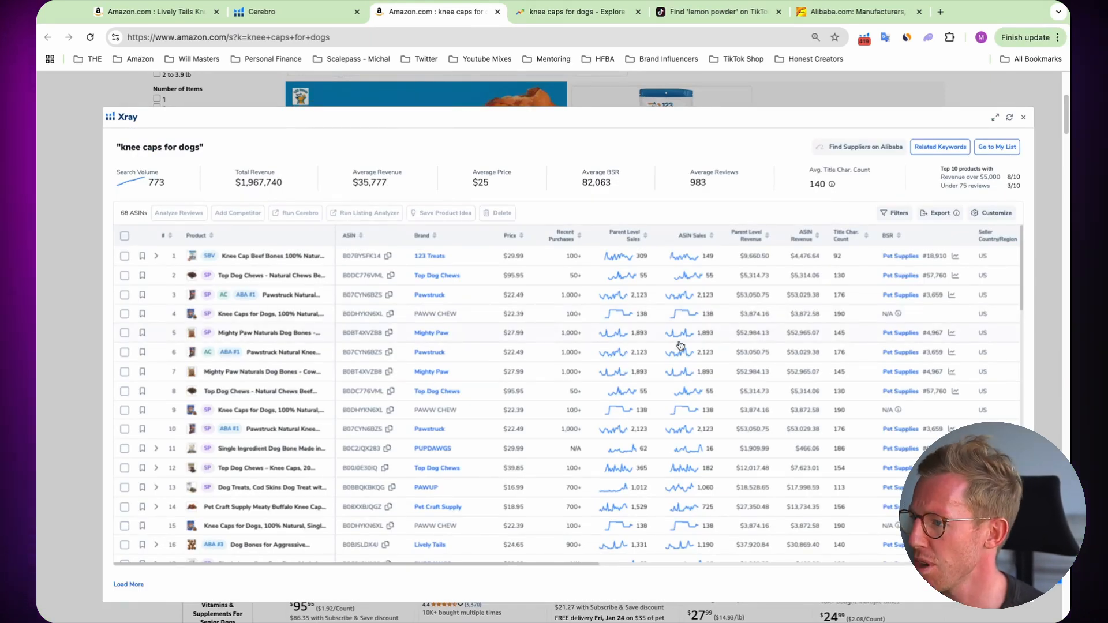
Filter the Xray table to hide sponsored products from the results.
click(994, 212)
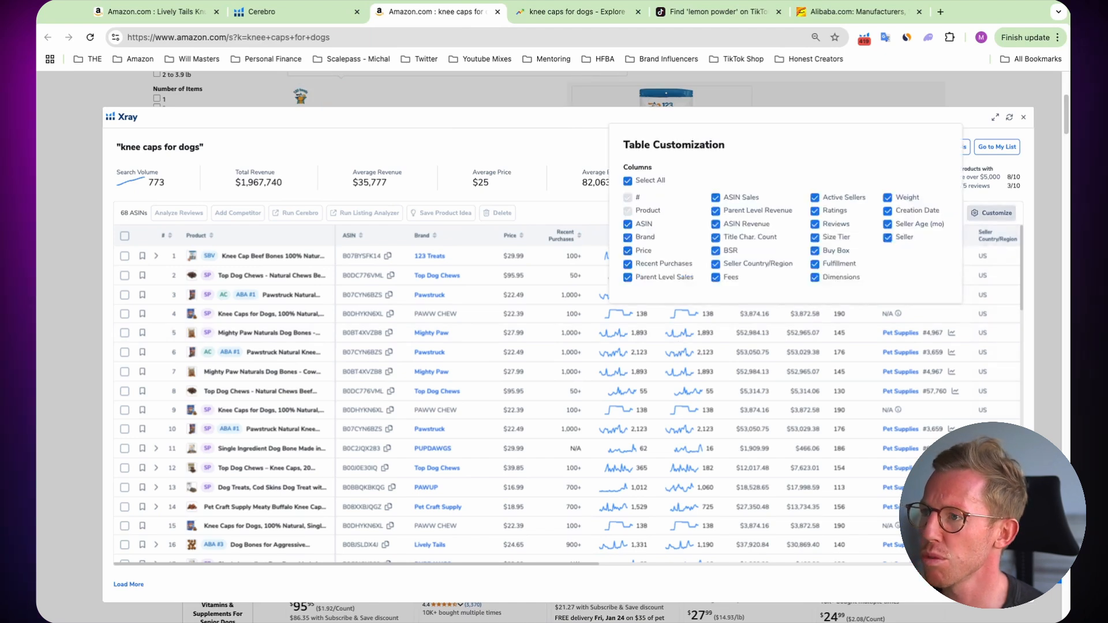
click(1004, 201)
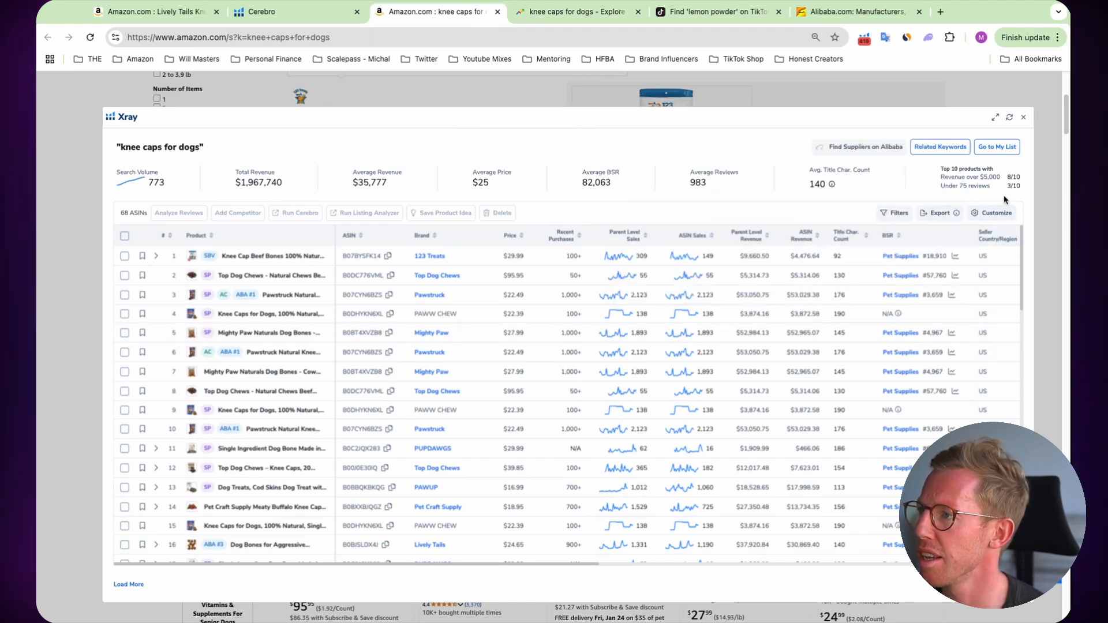
click(894, 212)
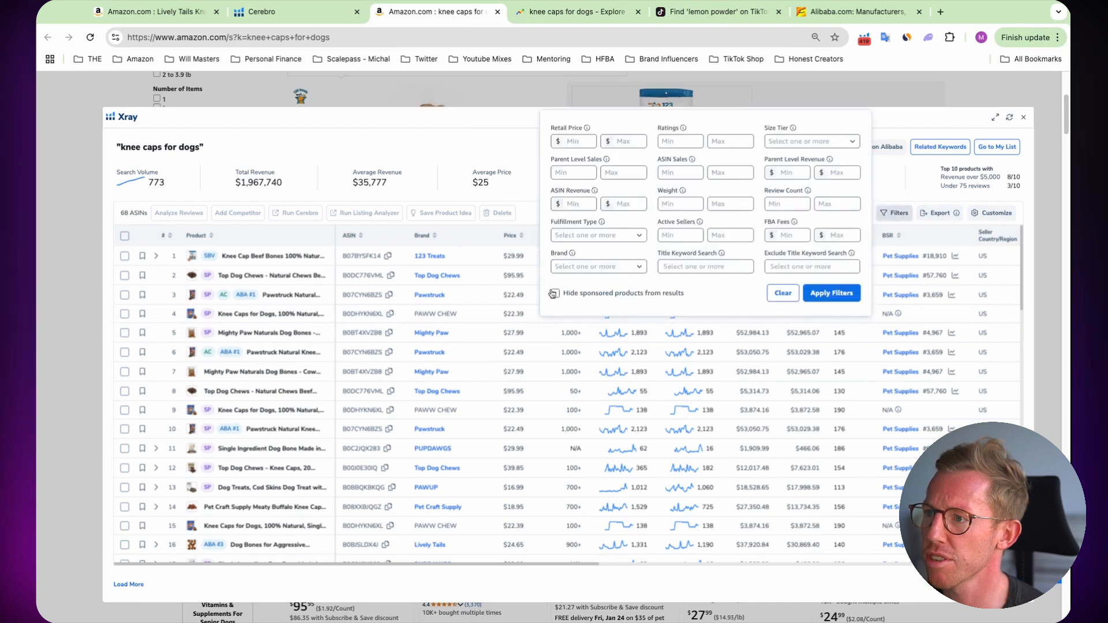
click(554, 295)
click(847, 296)
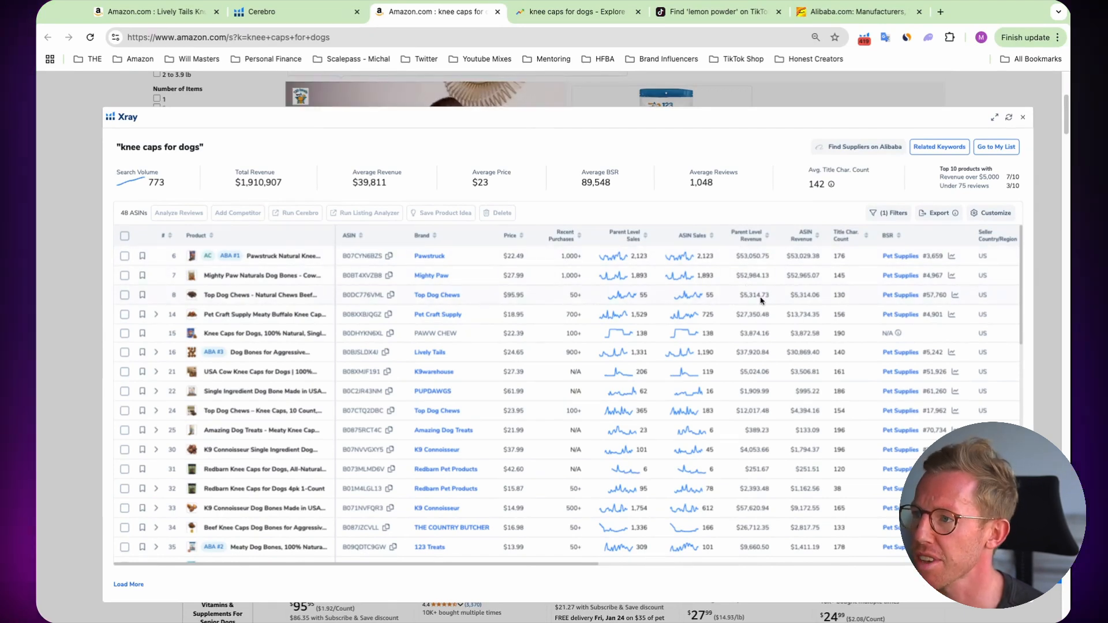
Sort the Xray products by Creation Date with the newest listings first.
scroll(761, 299, right, 1)
scroll(755, 312, left, 1)
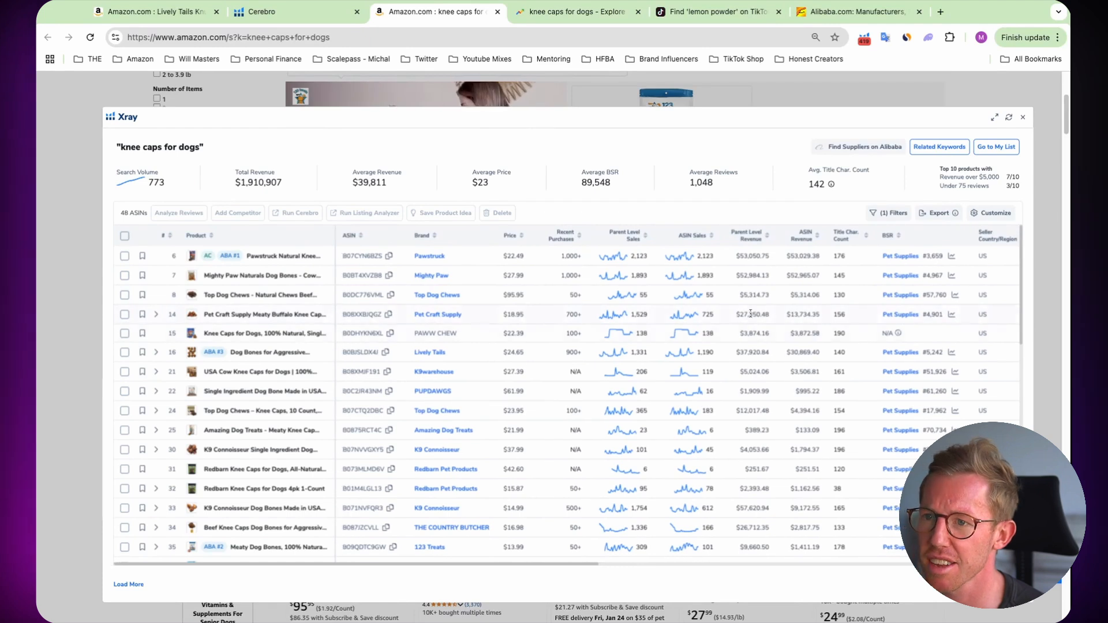
scroll(743, 342, right, 5)
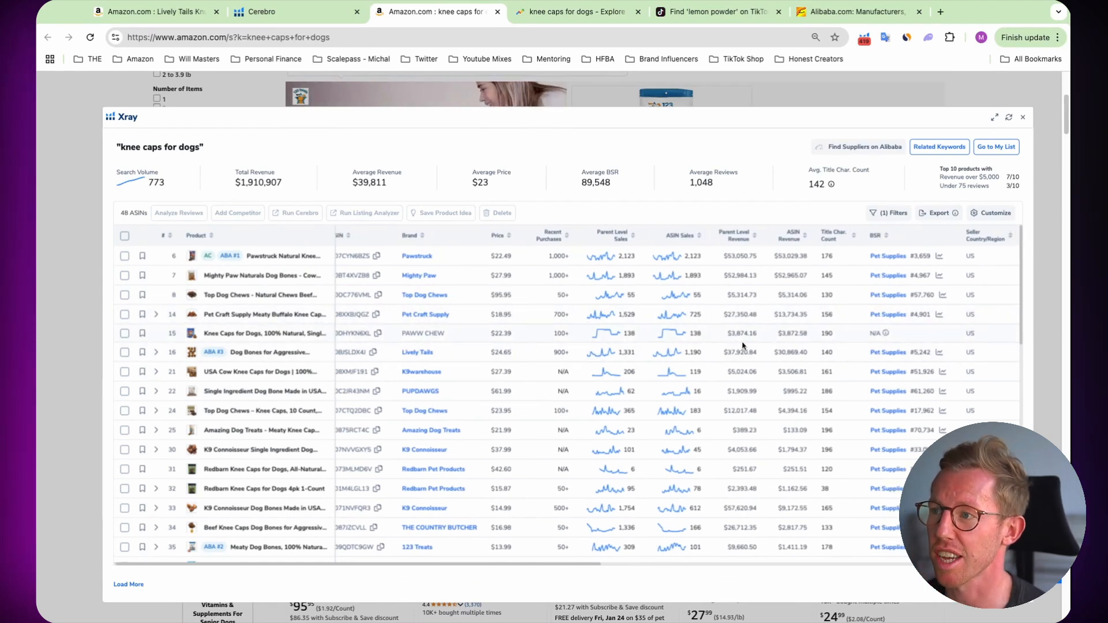
scroll(743, 345, right, 10)
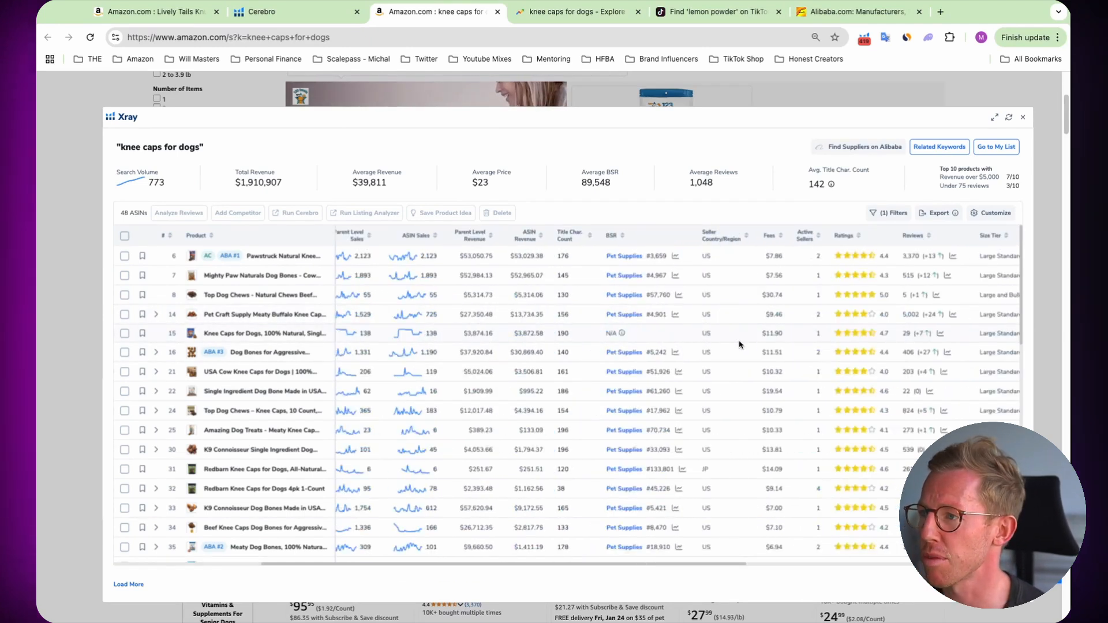
scroll(739, 345, right, 20)
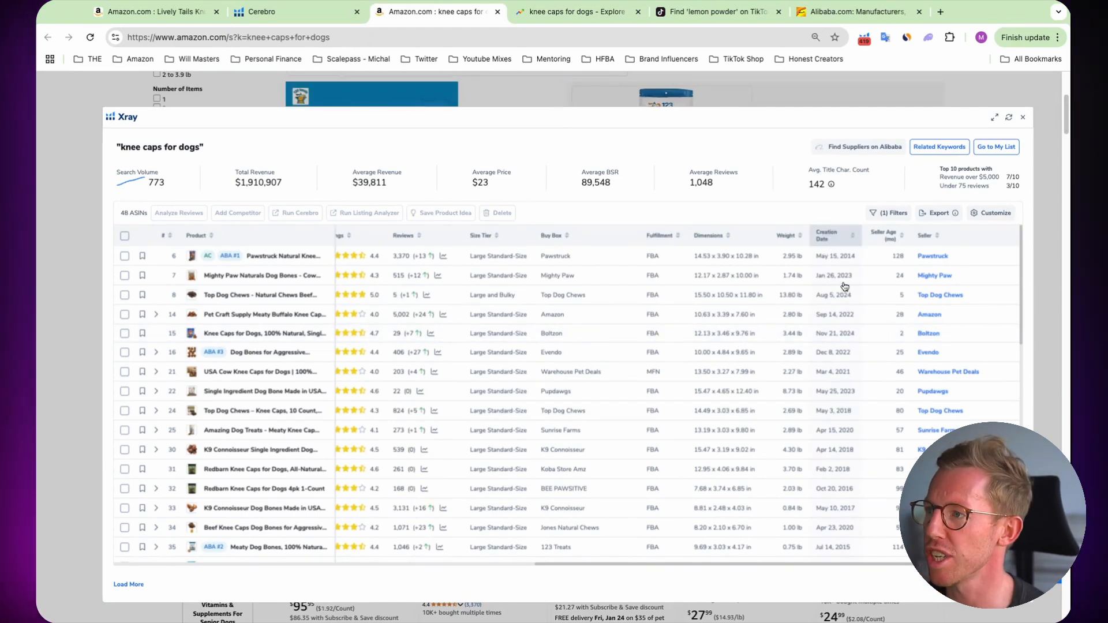
click(830, 235)
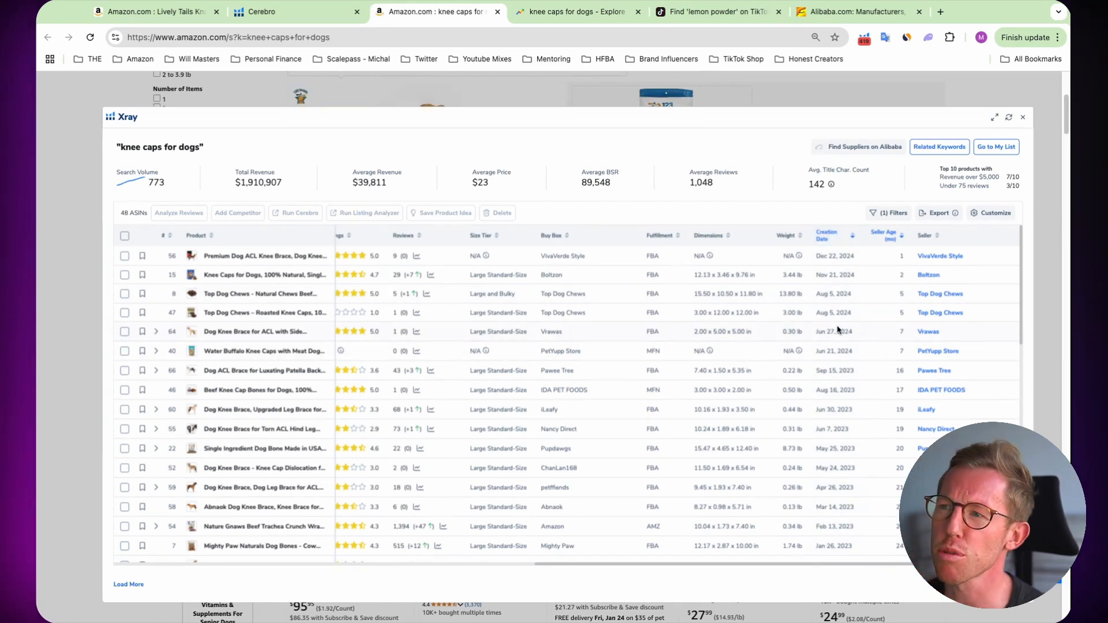
Compare the newest listings' reviews, ratings, sales and revenue in the Xray table.
scroll(838, 323, left, 3)
scroll(837, 329, left, 2)
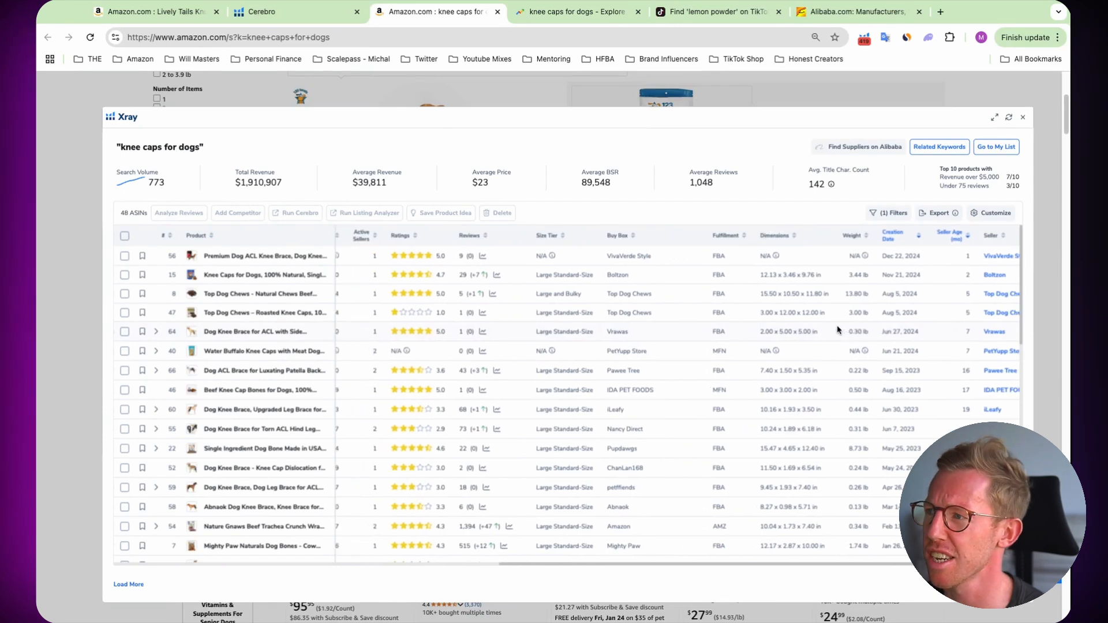
scroll(837, 330, left, 5)
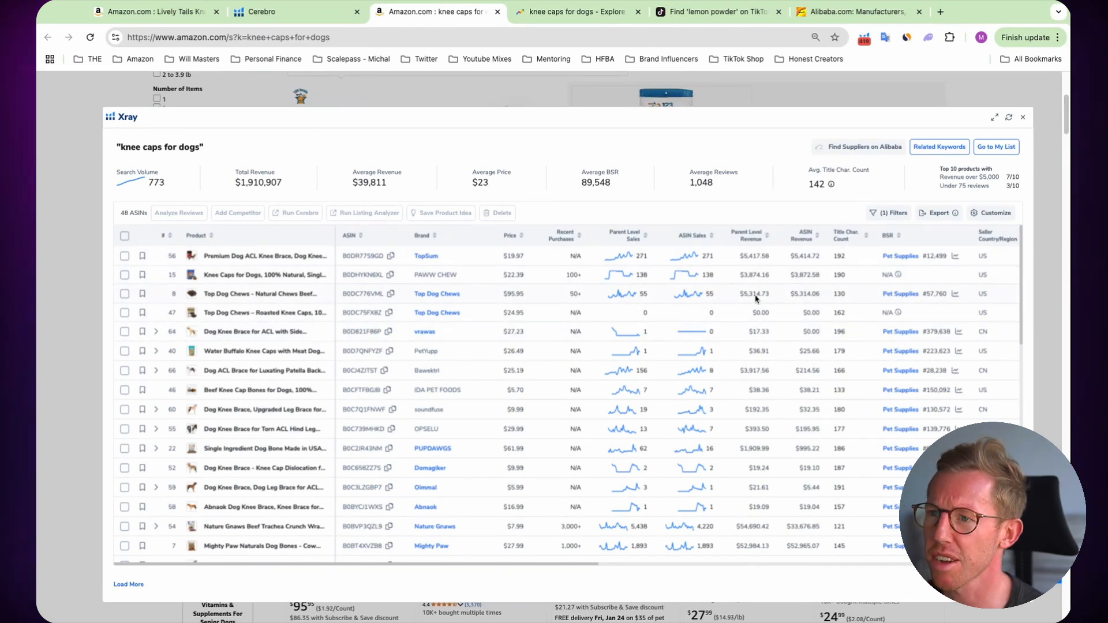
scroll(757, 299, right, 1)
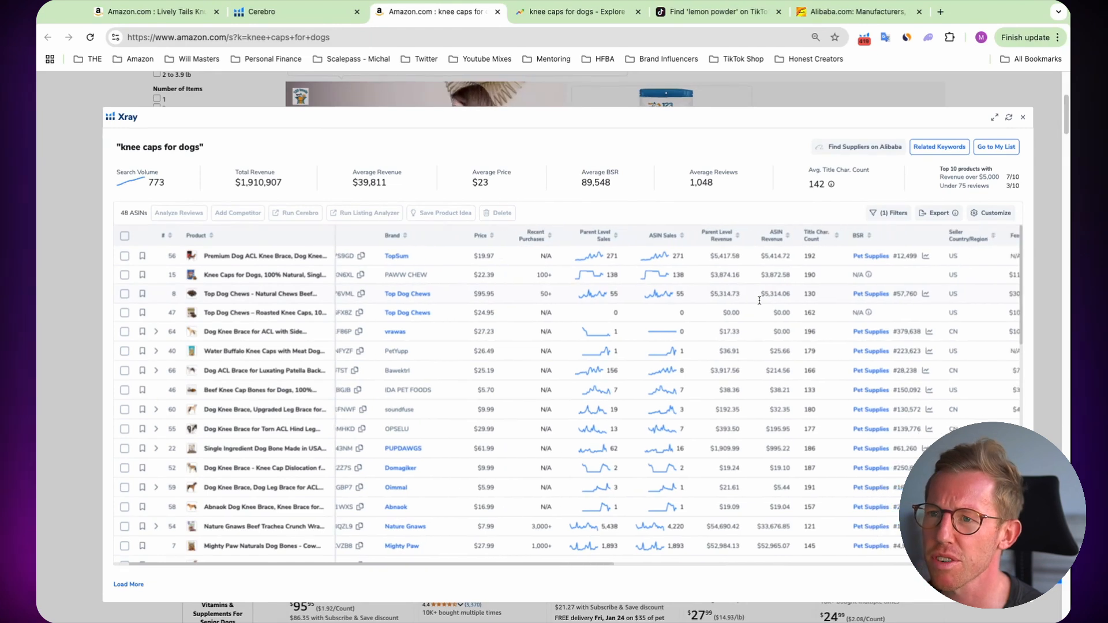
scroll(759, 300, left, 1)
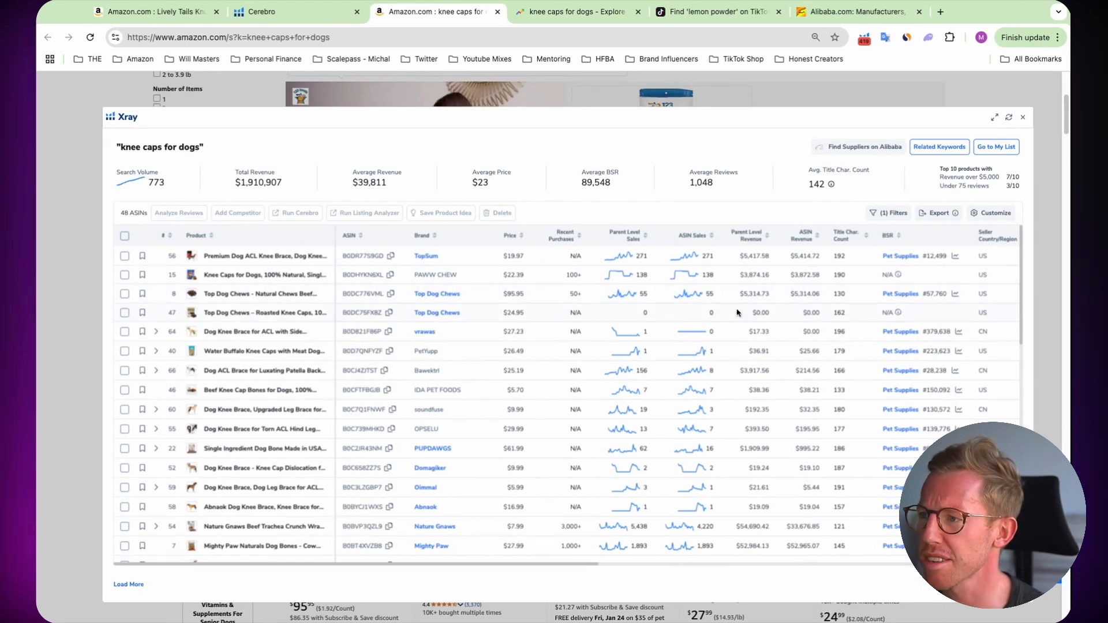
scroll(742, 311, down, 1)
scroll(750, 315, up, 1)
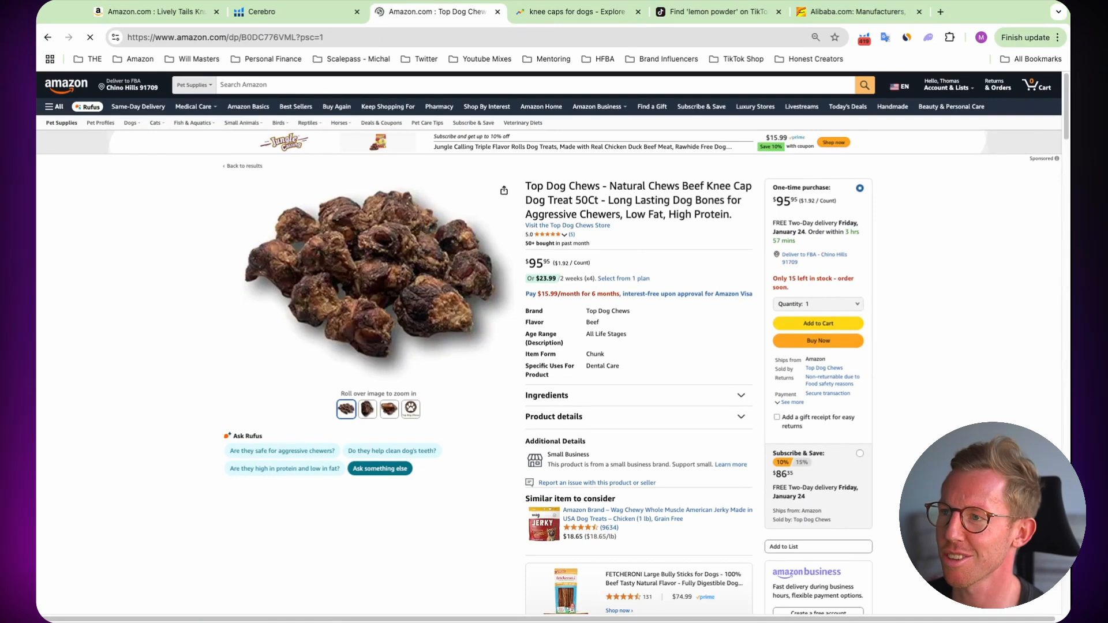
Open the Top Dog Chews 50Ct beef knee cap listing and examine its product images, price and Helium 10 product summary.
mouse_move(371, 417)
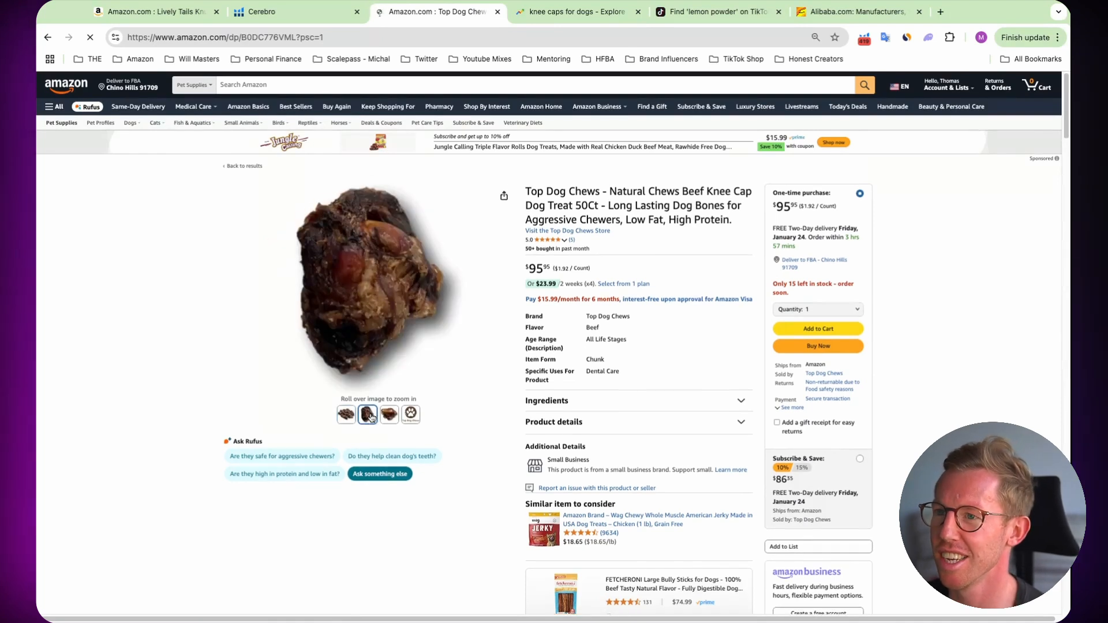
mouse_move(409, 415)
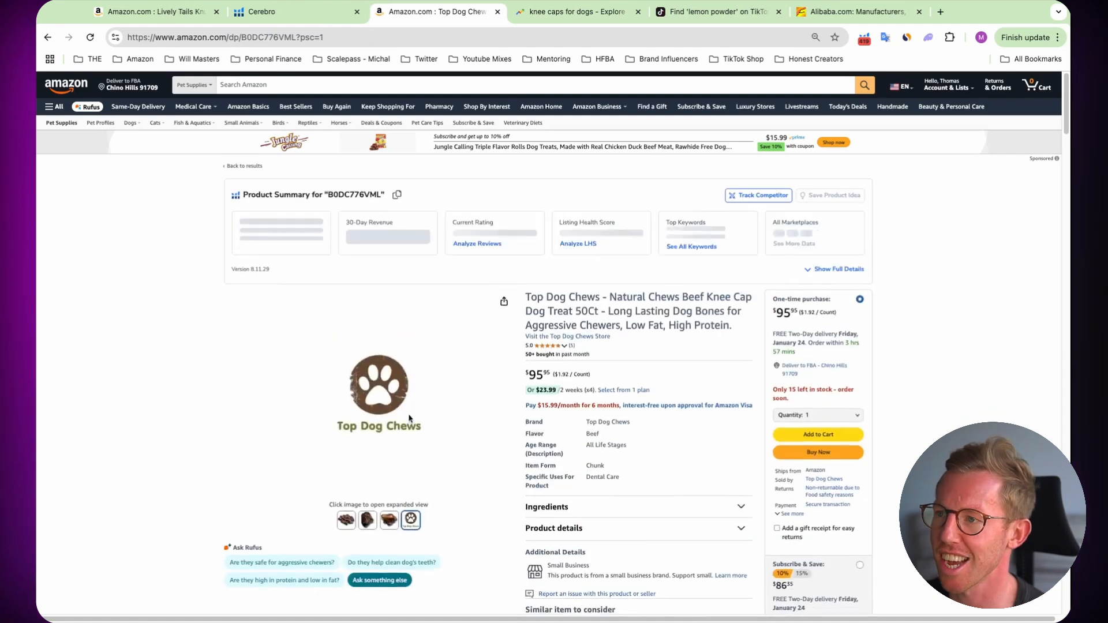
scroll(448, 404, down, 1)
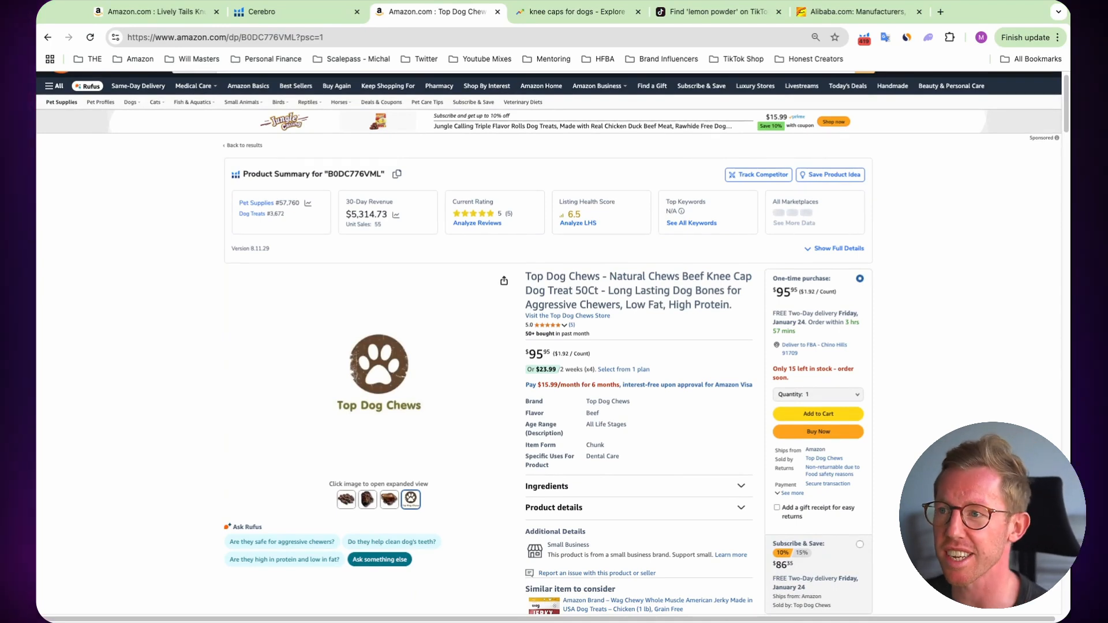
mouse_move(347, 500)
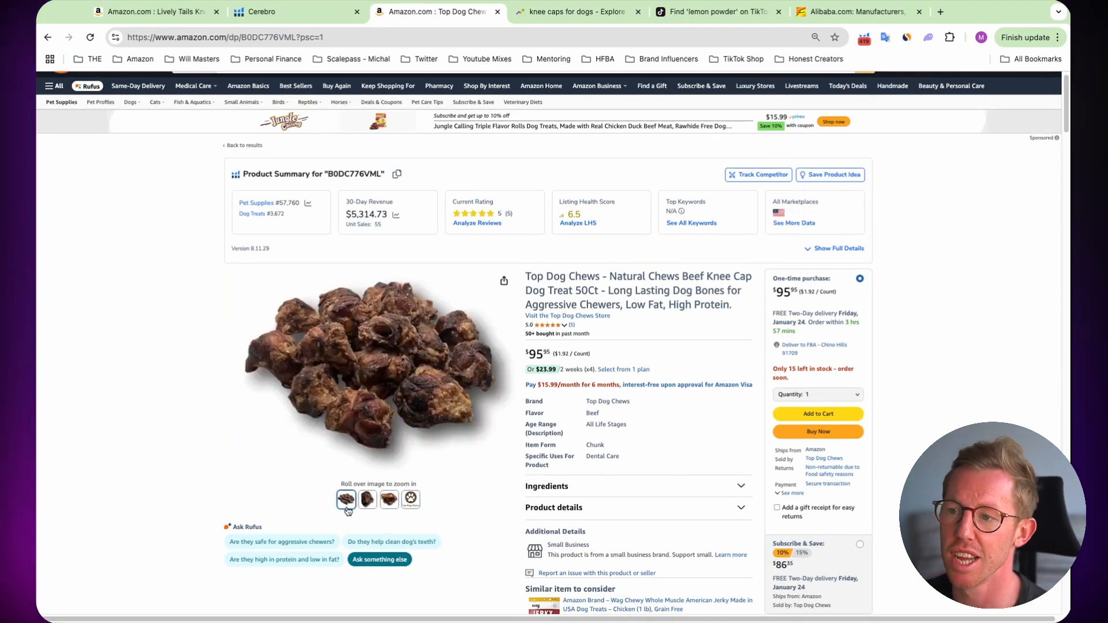
mouse_move(389, 507)
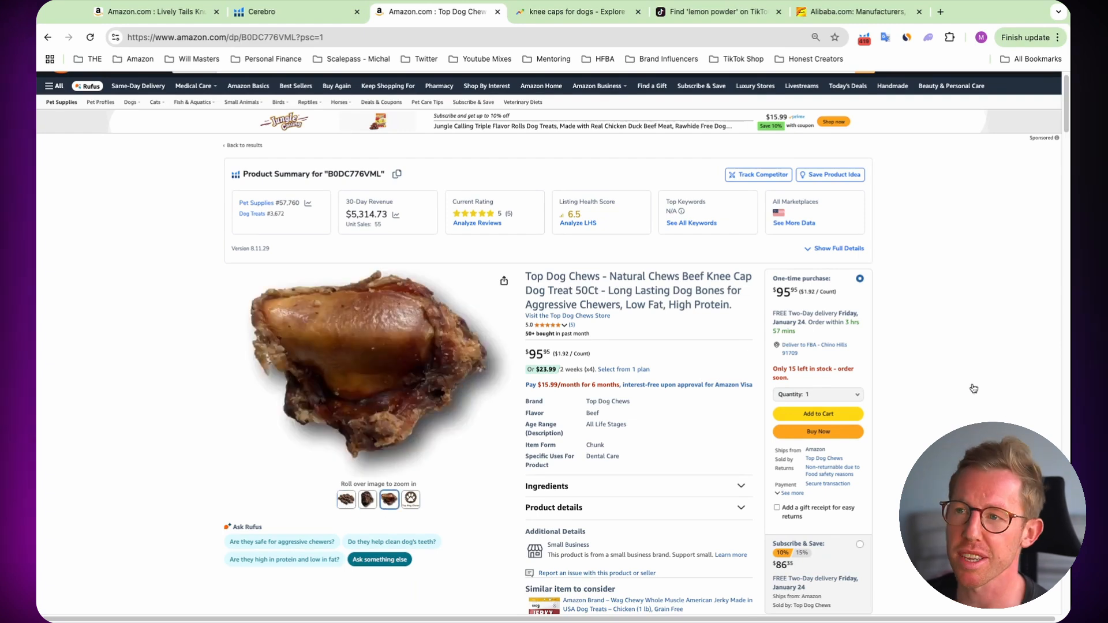
drag(1066, 123, 1067, 122)
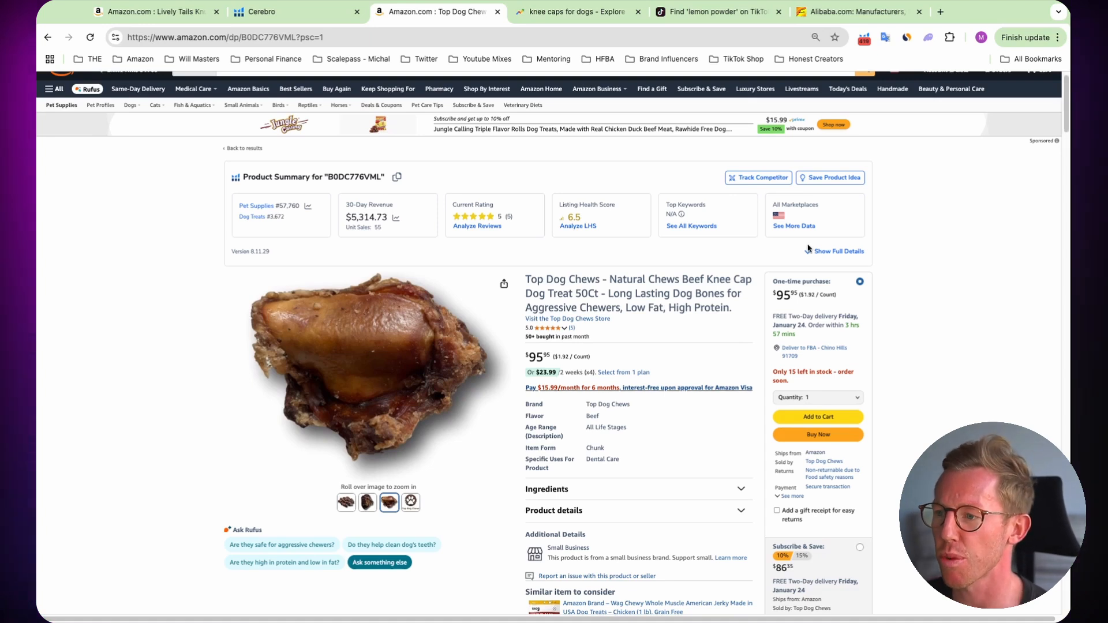
scroll(808, 249, down, 2)
scroll(750, 277, up, 2)
scroll(662, 318, down, 4)
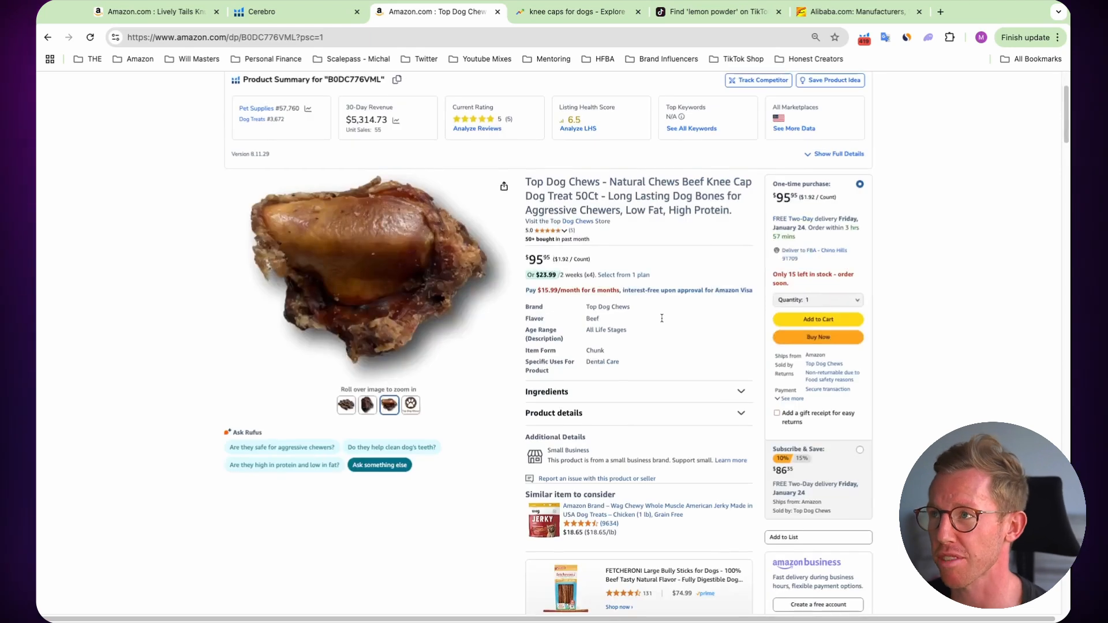
scroll(662, 318, up, 2)
Switch to Alibaba, search for "knee cap for dogs", and look through the supplier results.
click(862, 19)
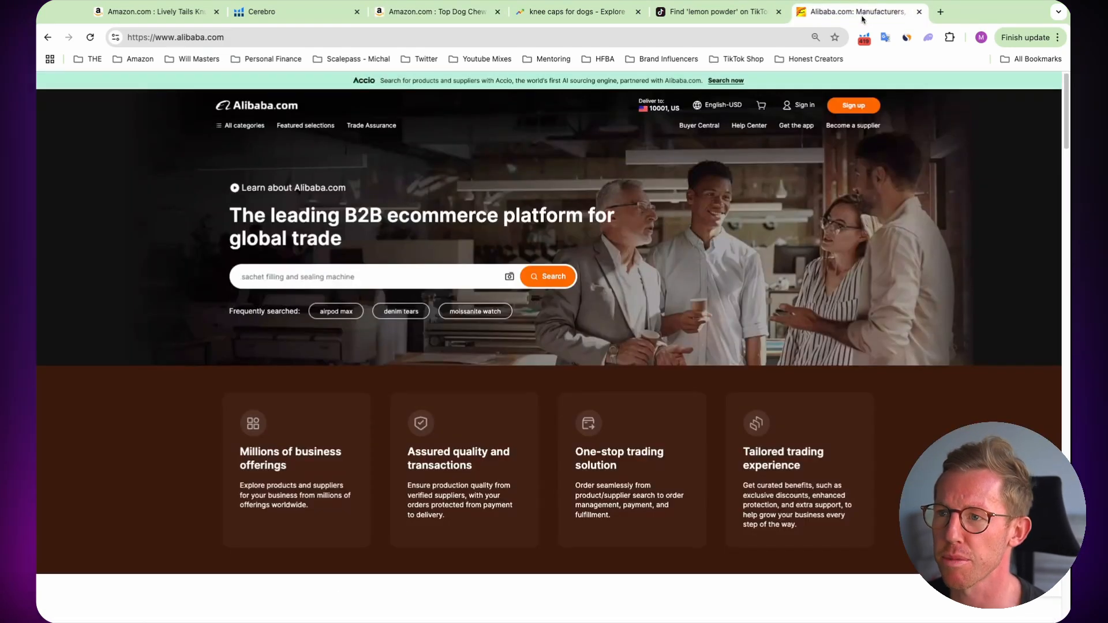
click(350, 276)
text(knee)
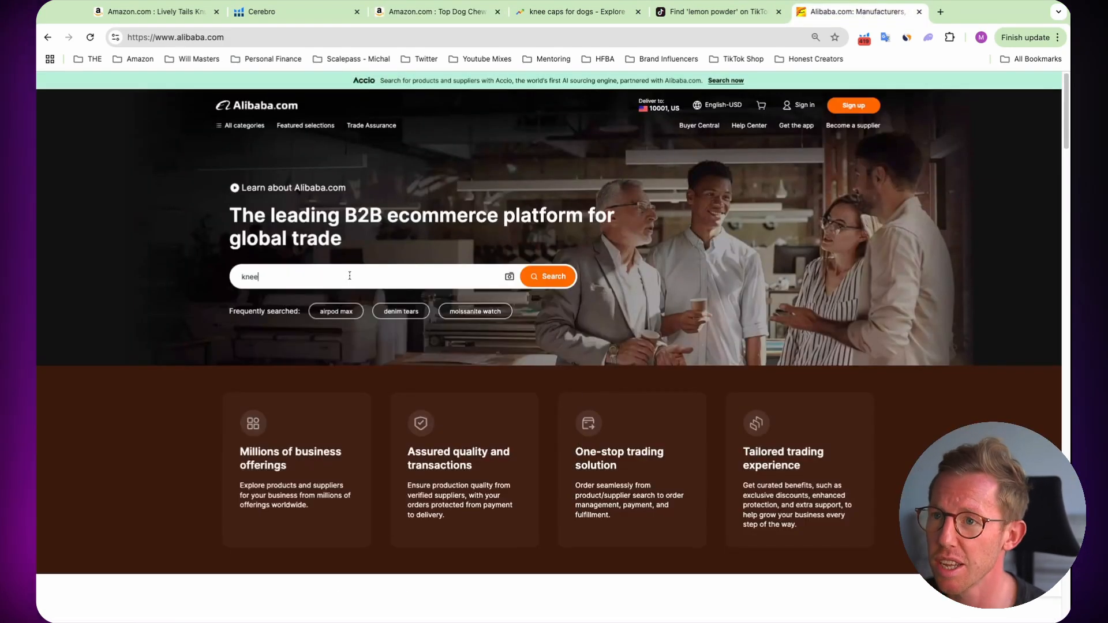
text( cap fotr)
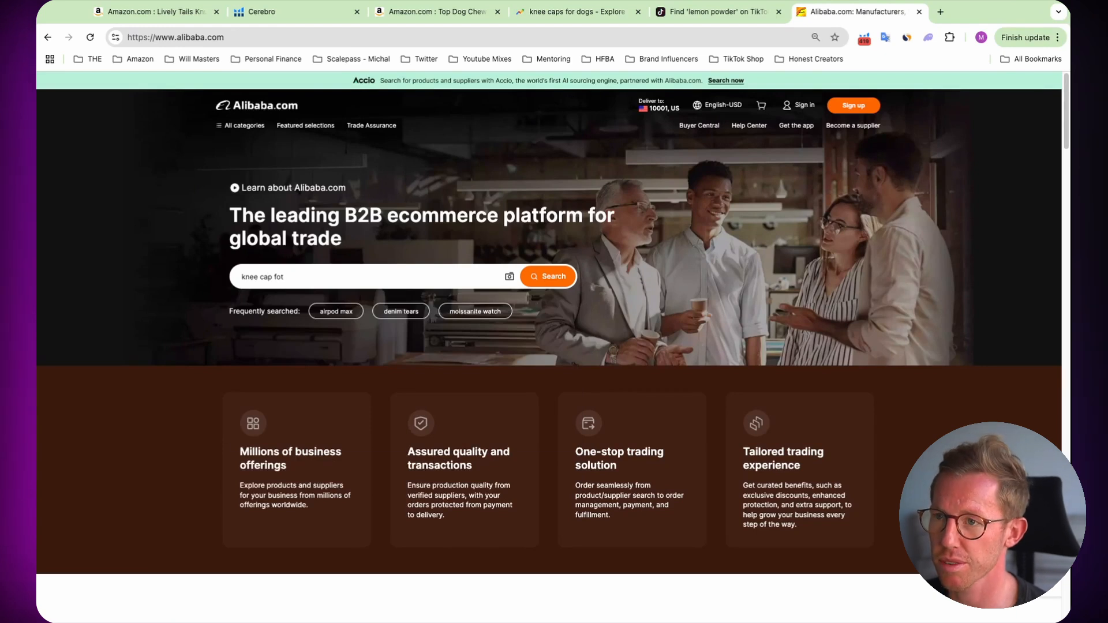
text( dogs)
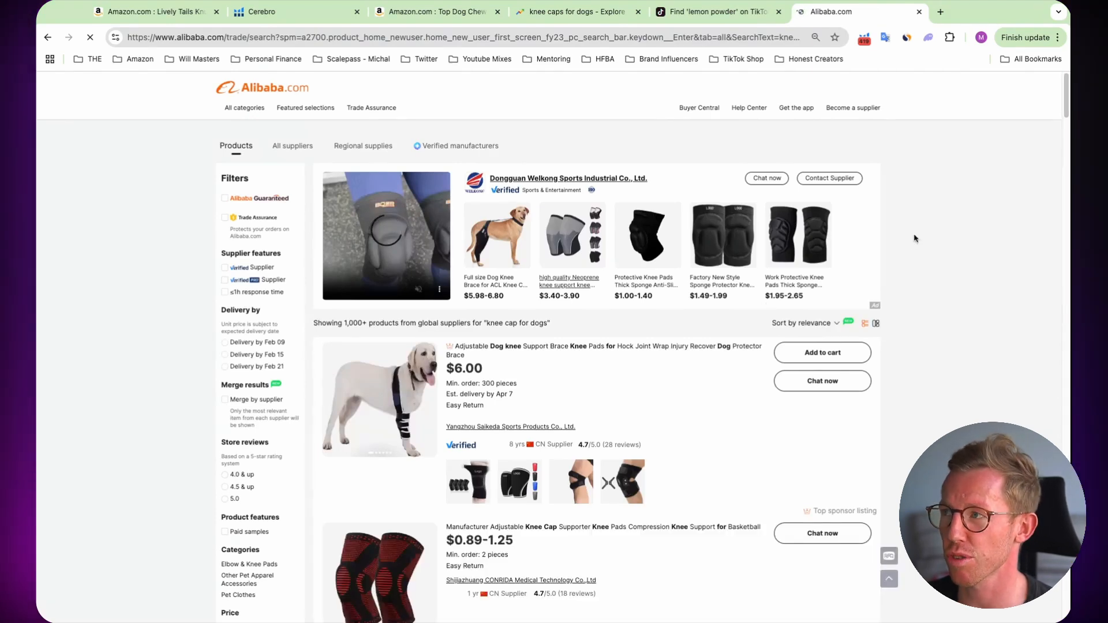
scroll(1065, 101, down, 15)
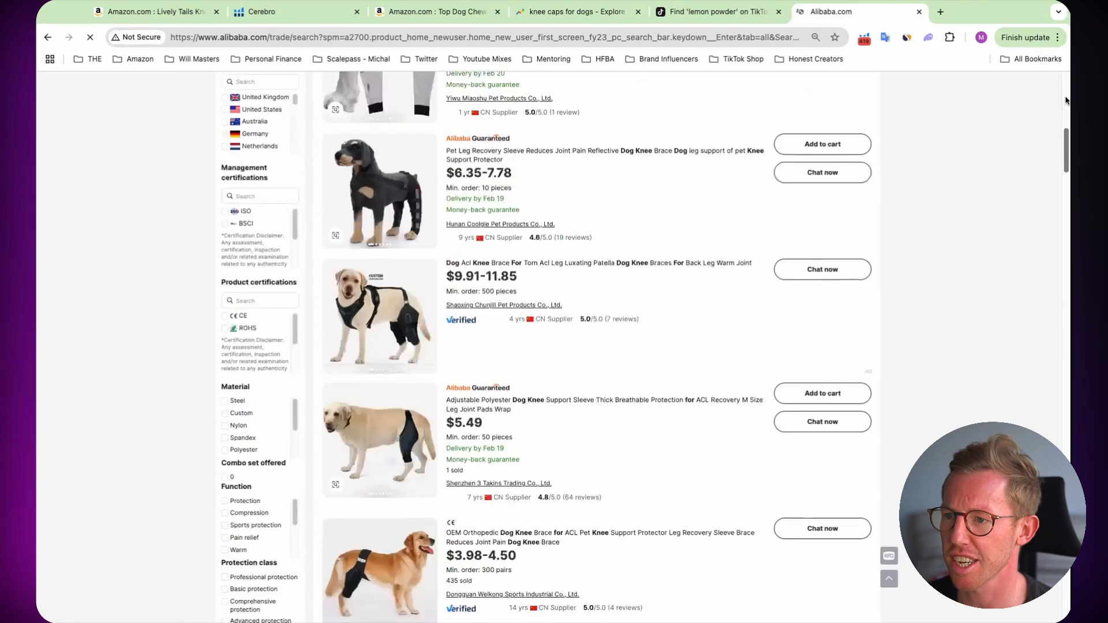
scroll(1067, 101, down, 10)
scroll(1066, 101, up, 20)
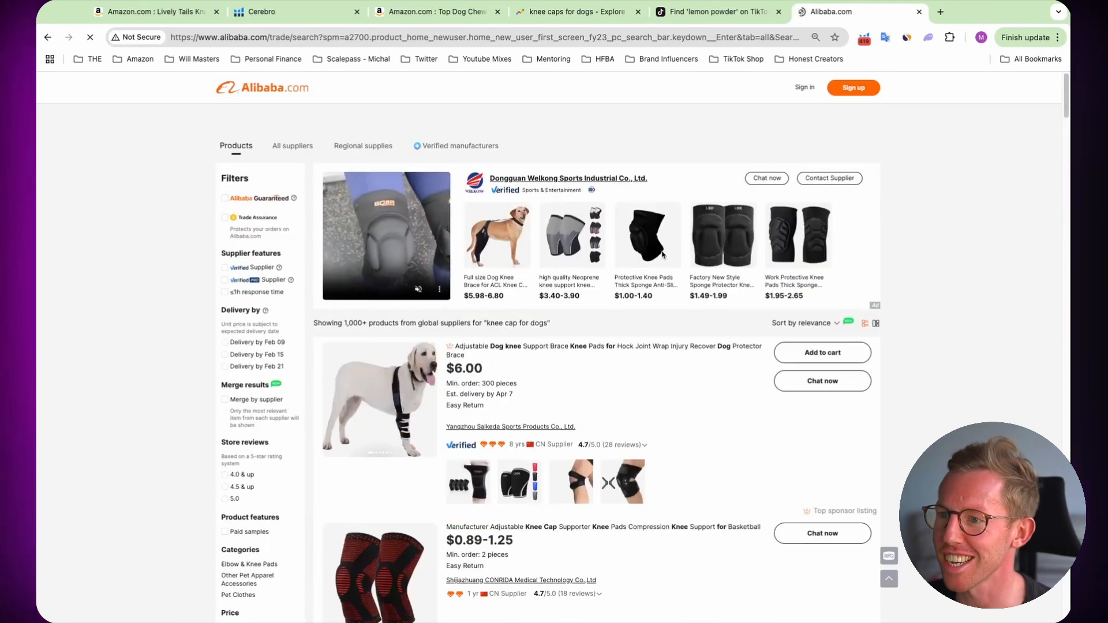
Look through the dog knee cap supplier results and refine the Alibaba search to "knee cap treats for dogs".
scroll(387, 370, down, 2)
scroll(386, 370, down, 10)
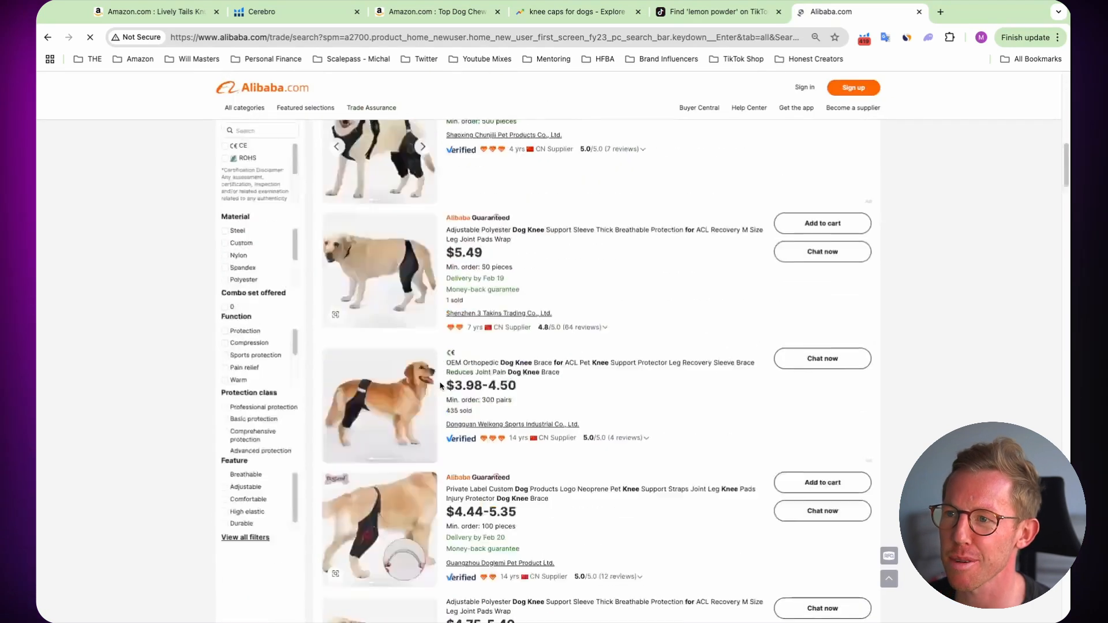
scroll(443, 374, up, 12)
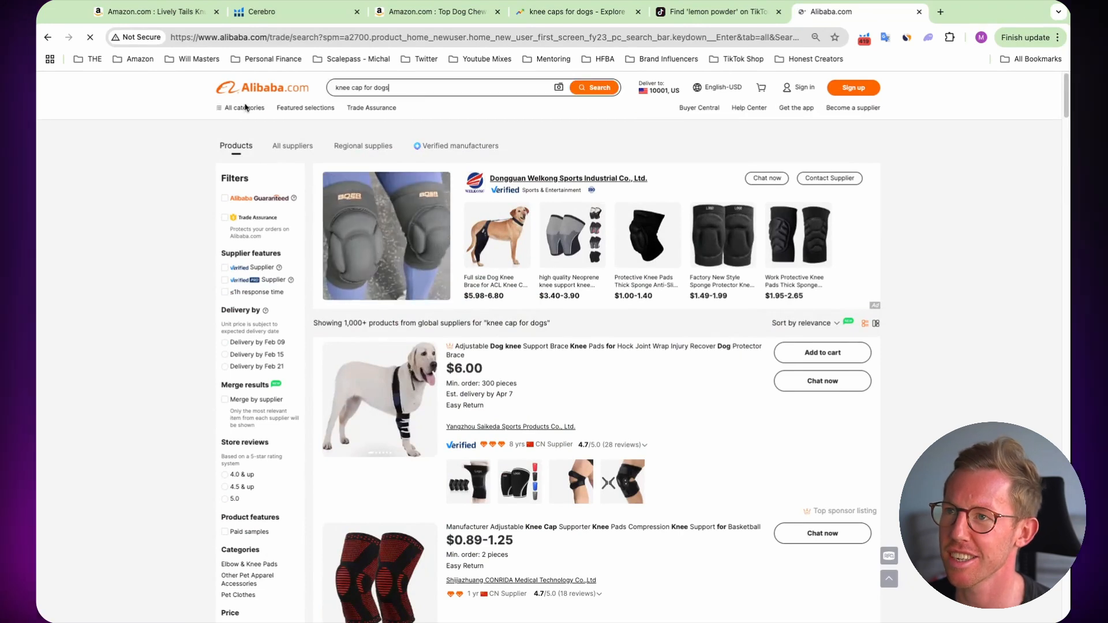
click(364, 88)
text(treats)
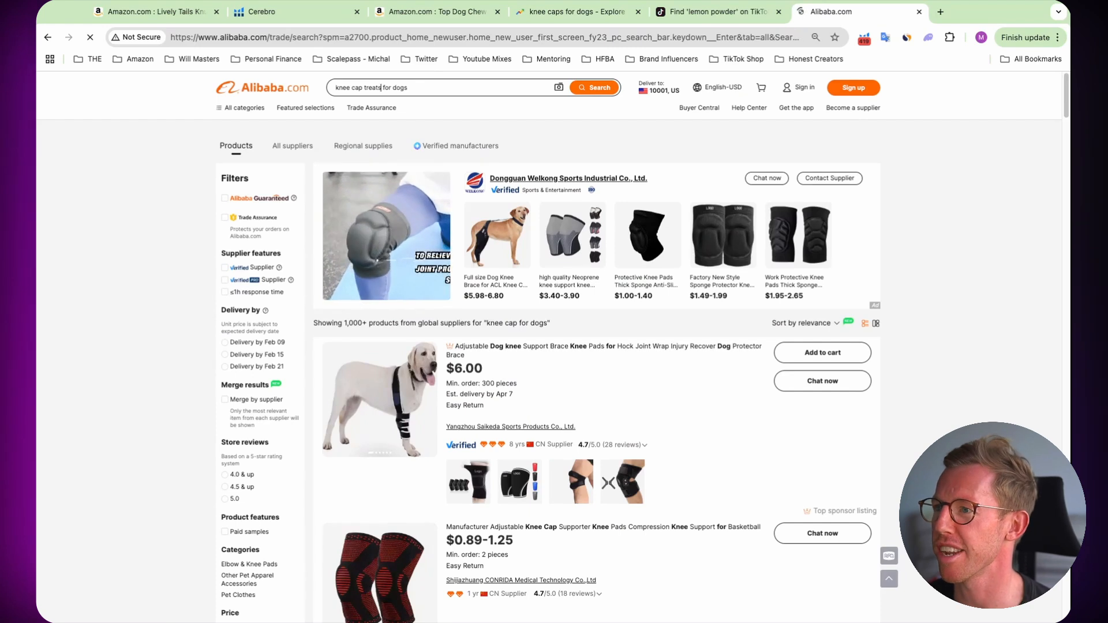
key(Return)
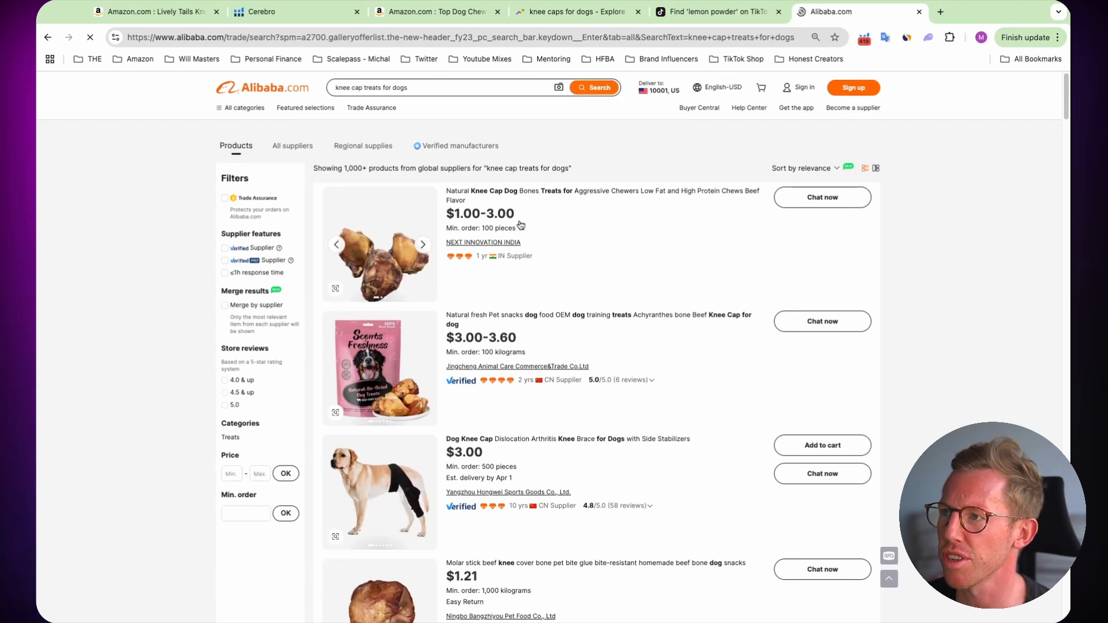
Compare the knee cap treat suppliers' products, prices and minimum orders, and open the Natural fresh Pet snacks Beef Knee Cap listing.
scroll(522, 234, down, 1)
scroll(529, 242, down, 1)
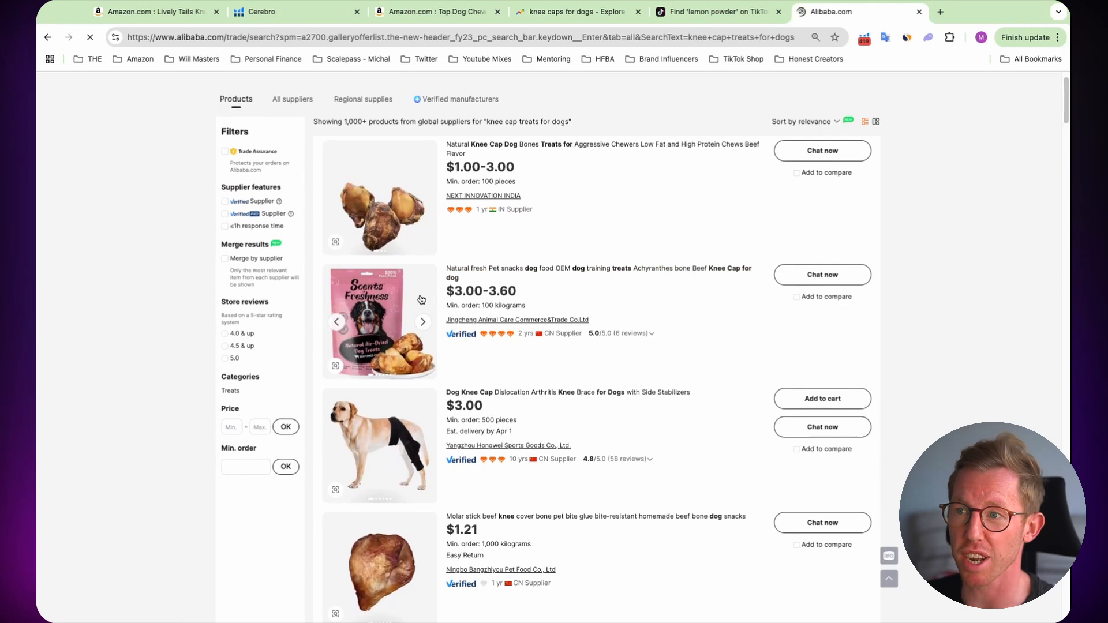
scroll(421, 299, down, 4)
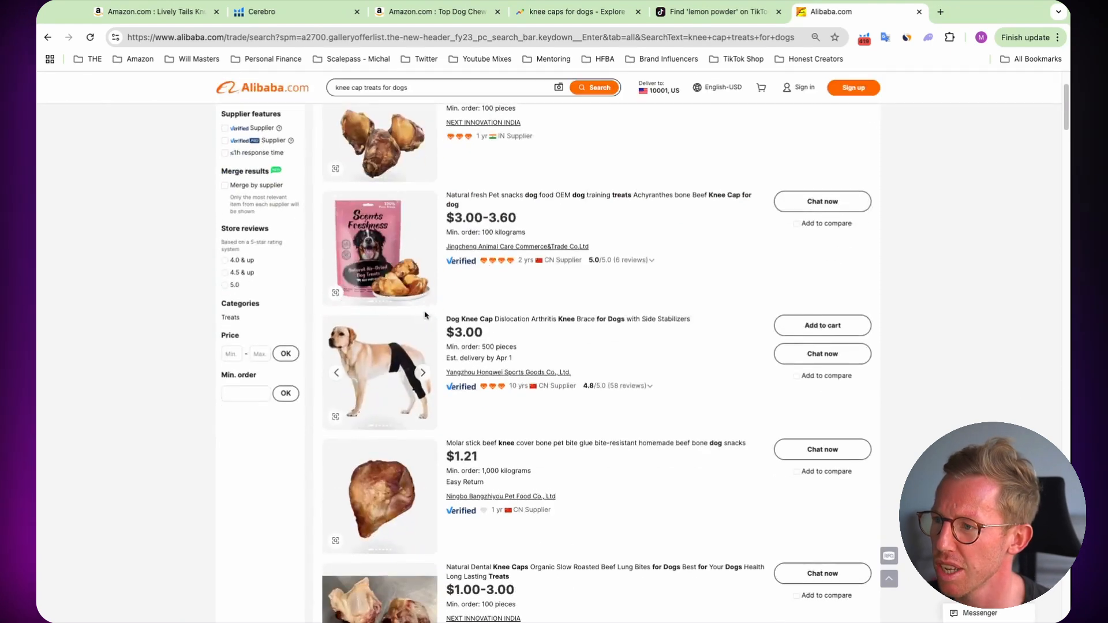
scroll(421, 421, down, 3)
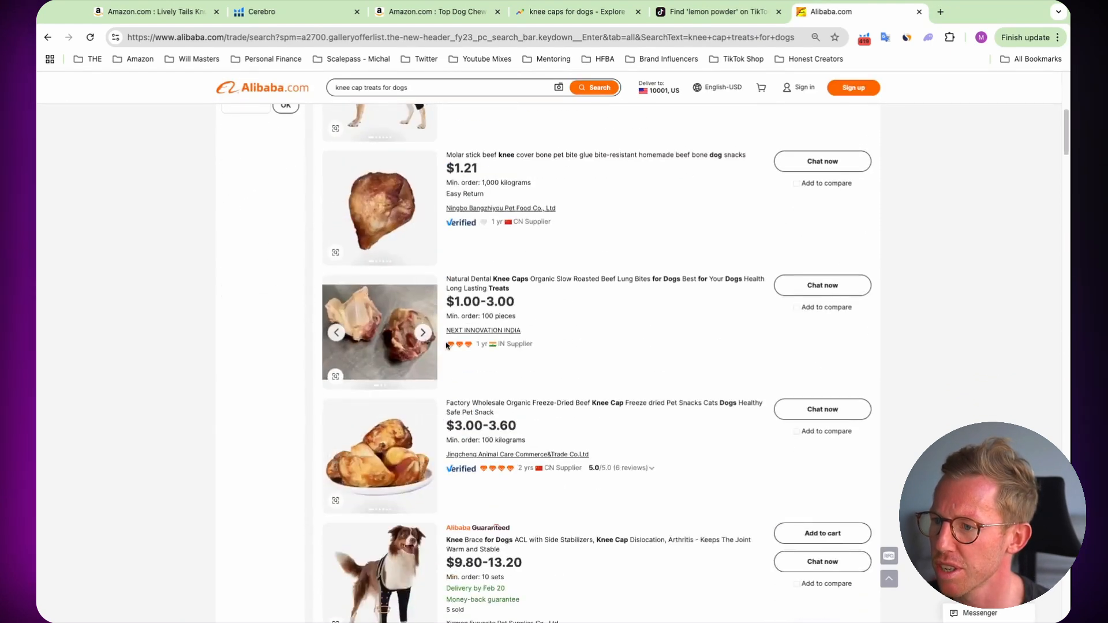
scroll(468, 382, down, 3)
scroll(468, 382, up, 10)
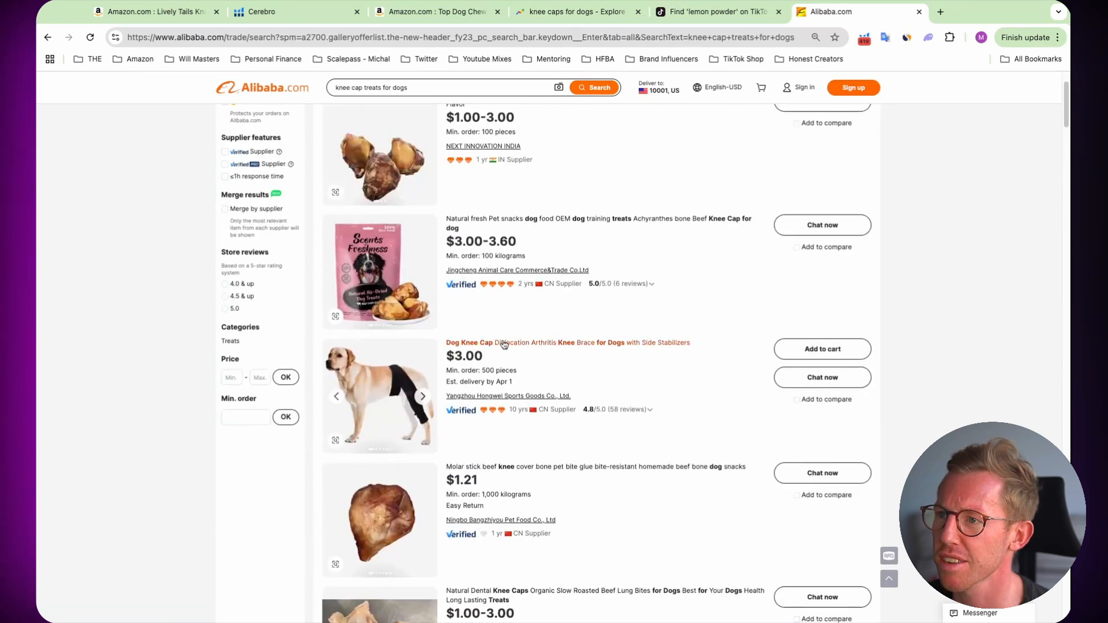
click(415, 277)
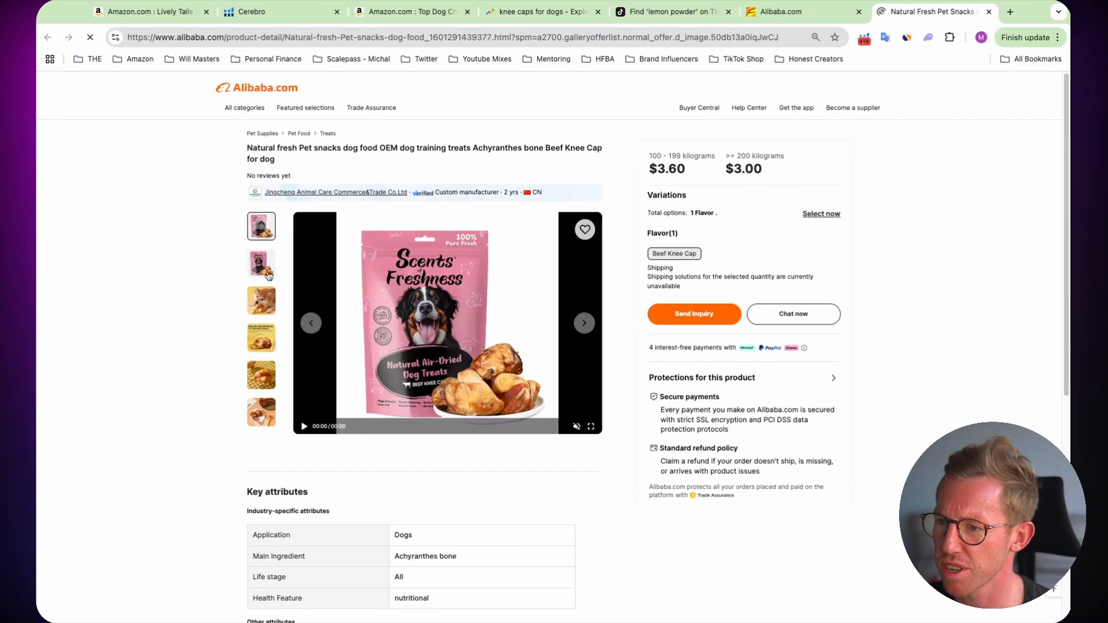
Examine the Beef Knee Cap listing's pricing, expanded product attributes, packaging details and store reviews.
scroll(181, 316, down, 1)
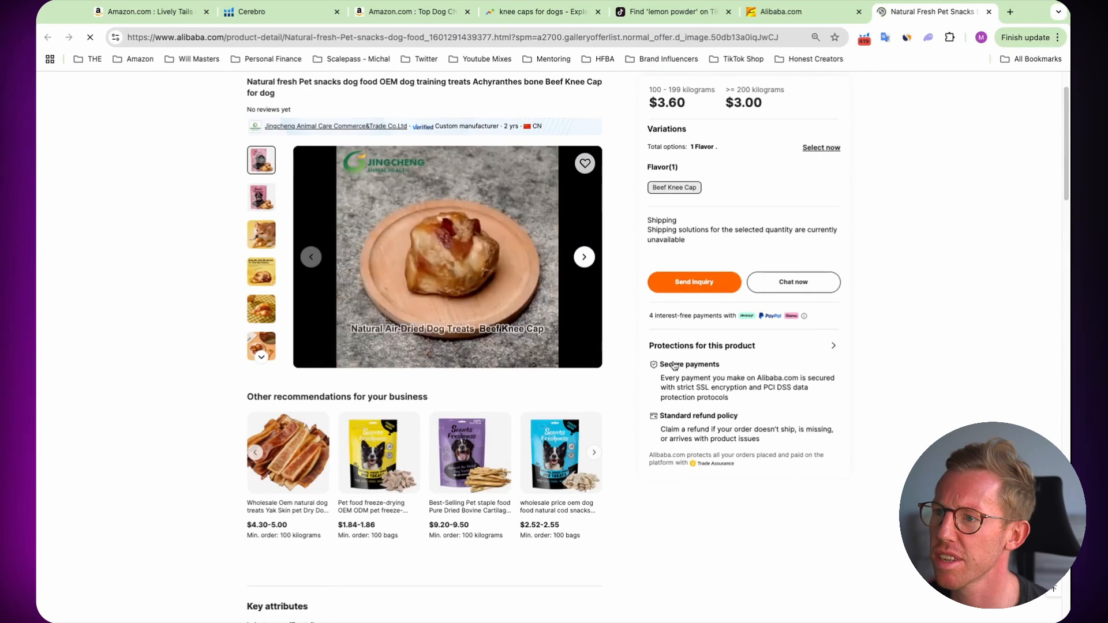
scroll(620, 389, down, 6)
scroll(587, 424, down, 1)
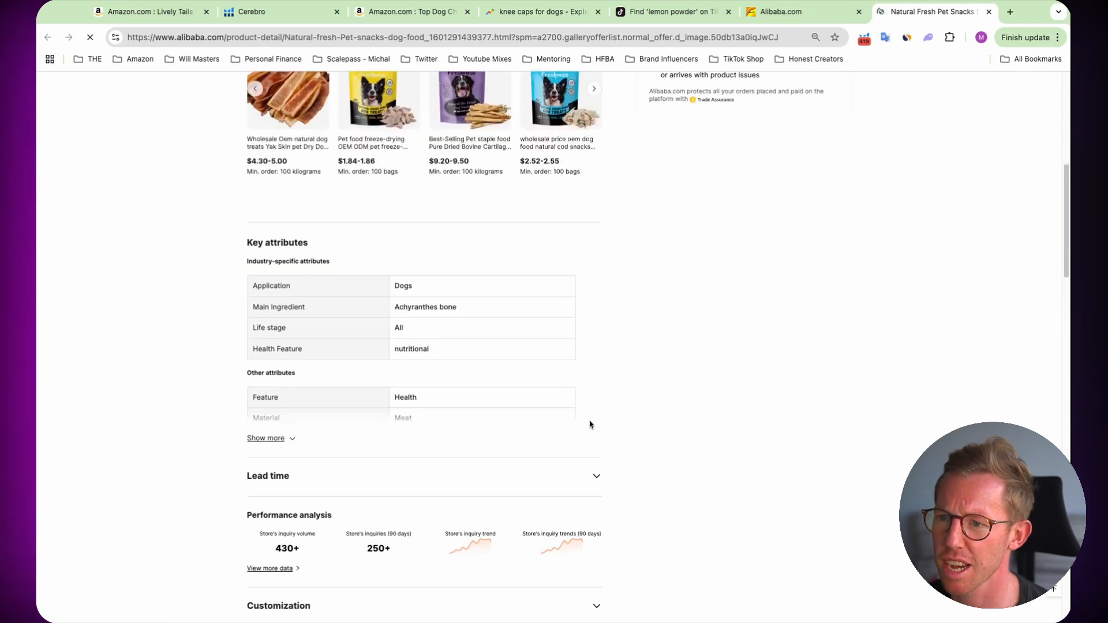
click(263, 438)
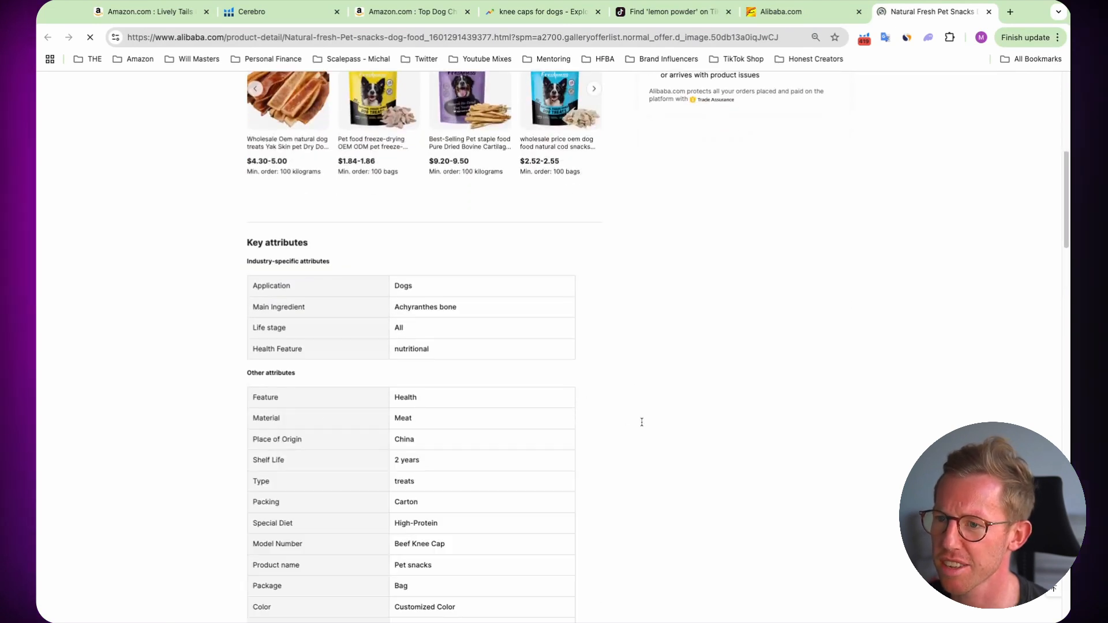
scroll(655, 431, down, 3)
scroll(687, 424, down, 8)
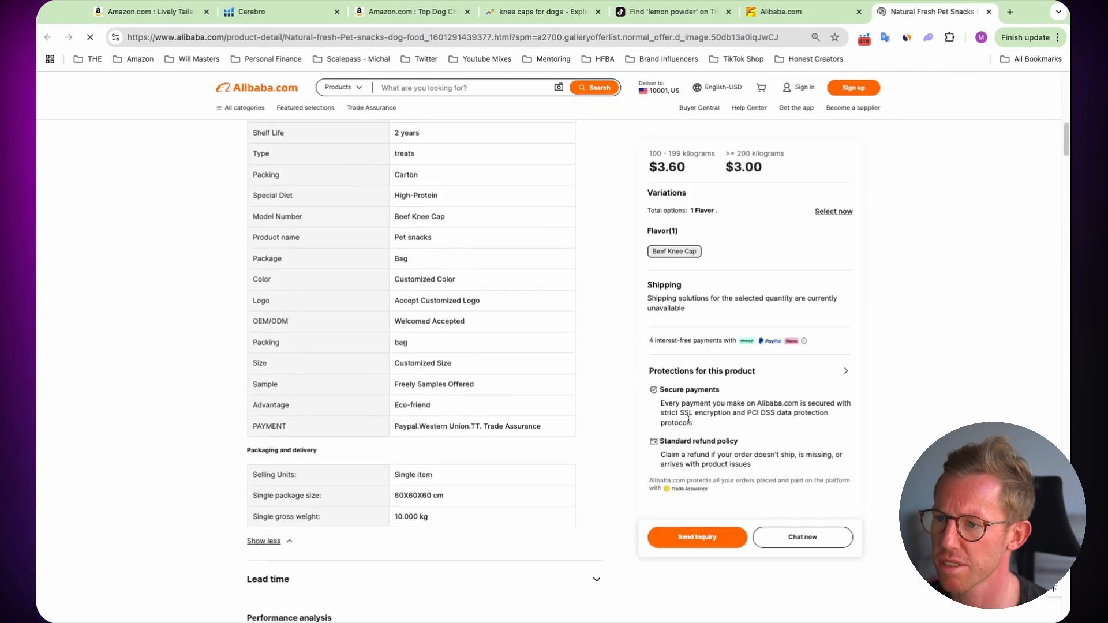
scroll(616, 420, down, 4)
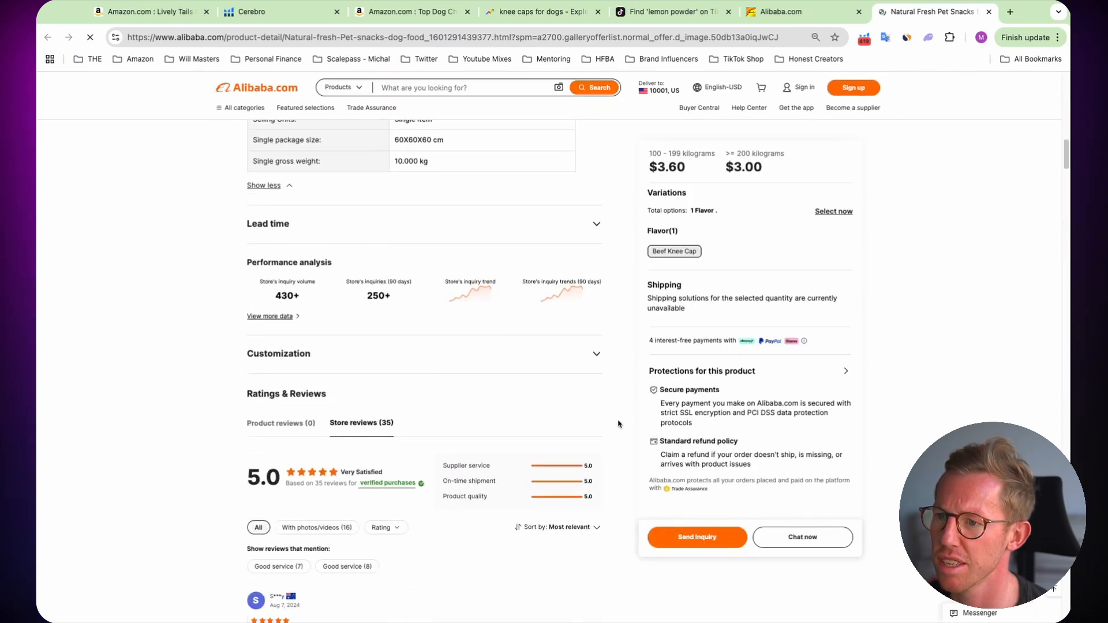
scroll(459, 496, down, 2)
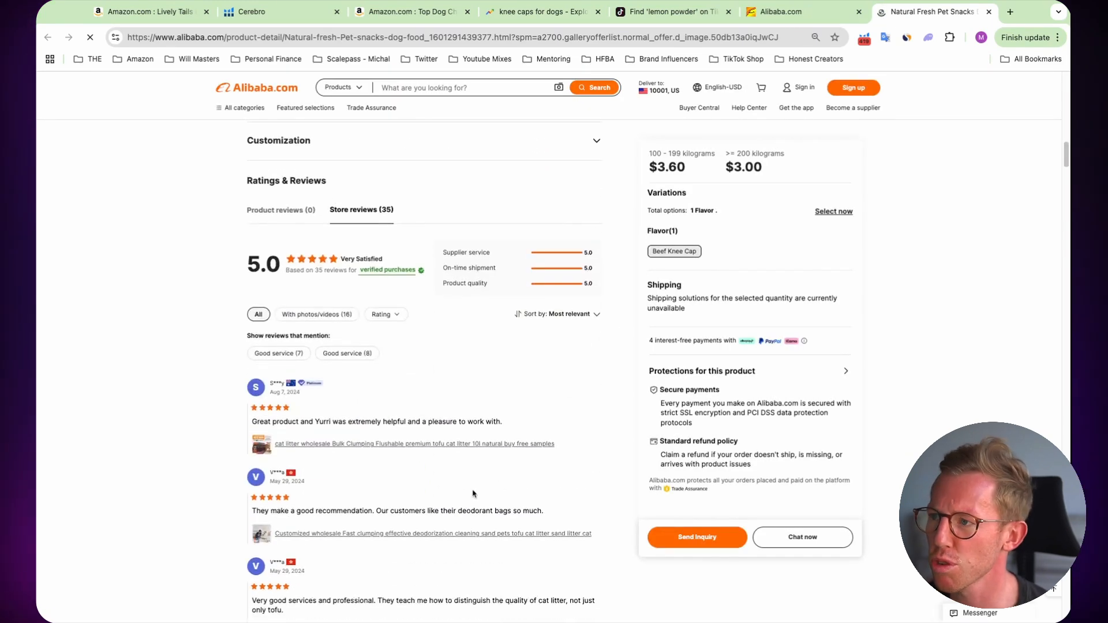
scroll(473, 495, up, 5)
scroll(478, 367, up, 10)
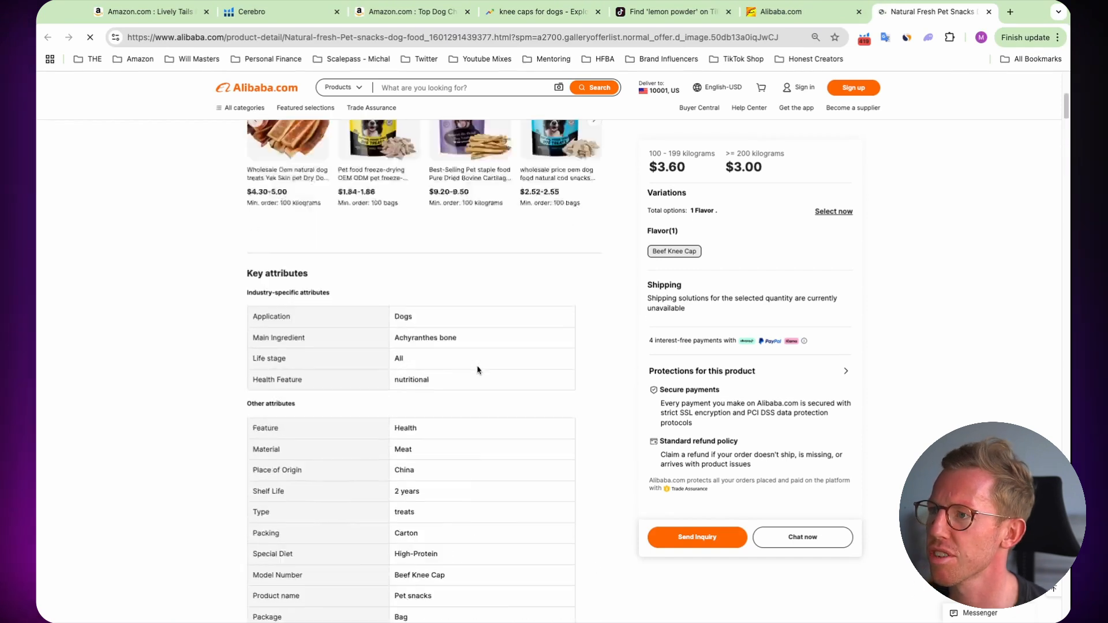
scroll(678, 191, up, 5)
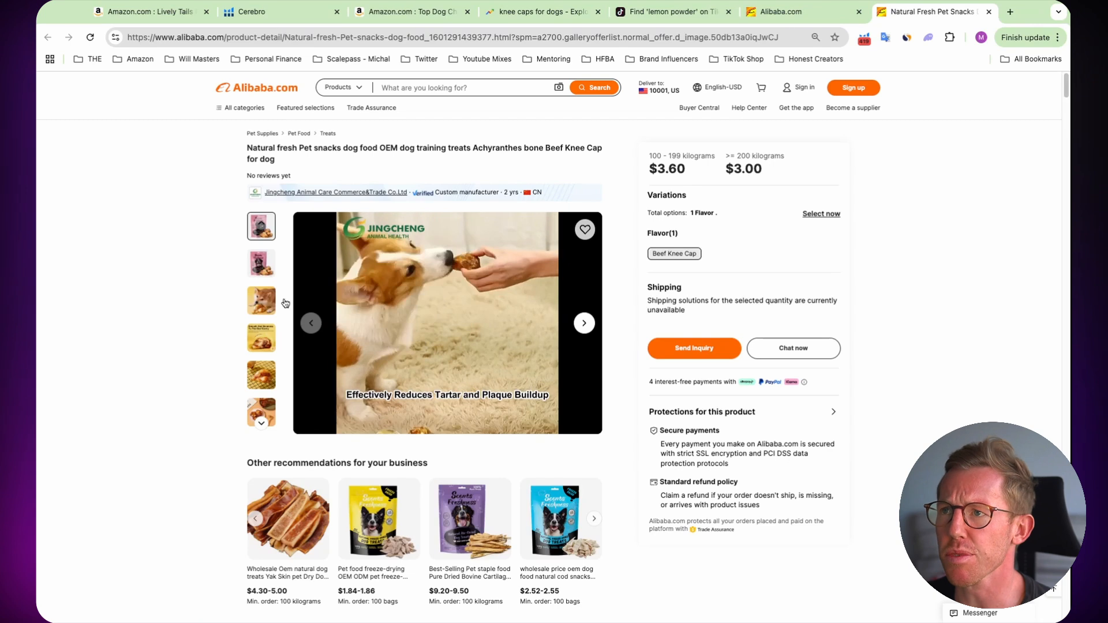
Switch to the Amazon Top Dog Chews listing, expand its ingredients and product details, and highlight the "Made In The USA" bullet point.
click(411, 23)
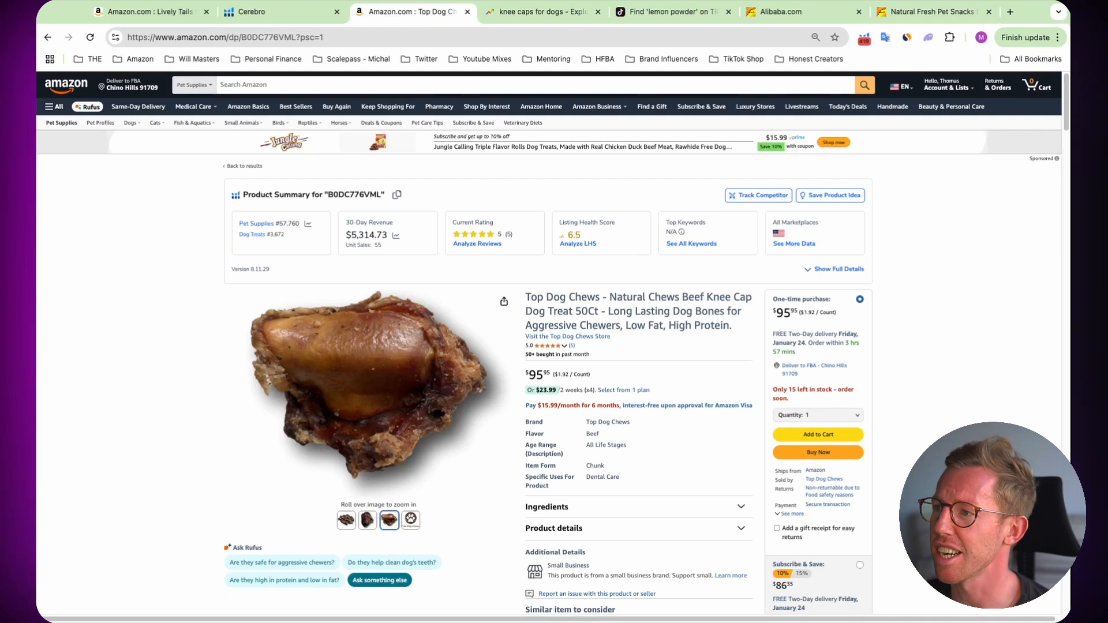
scroll(940, 342, down, 1)
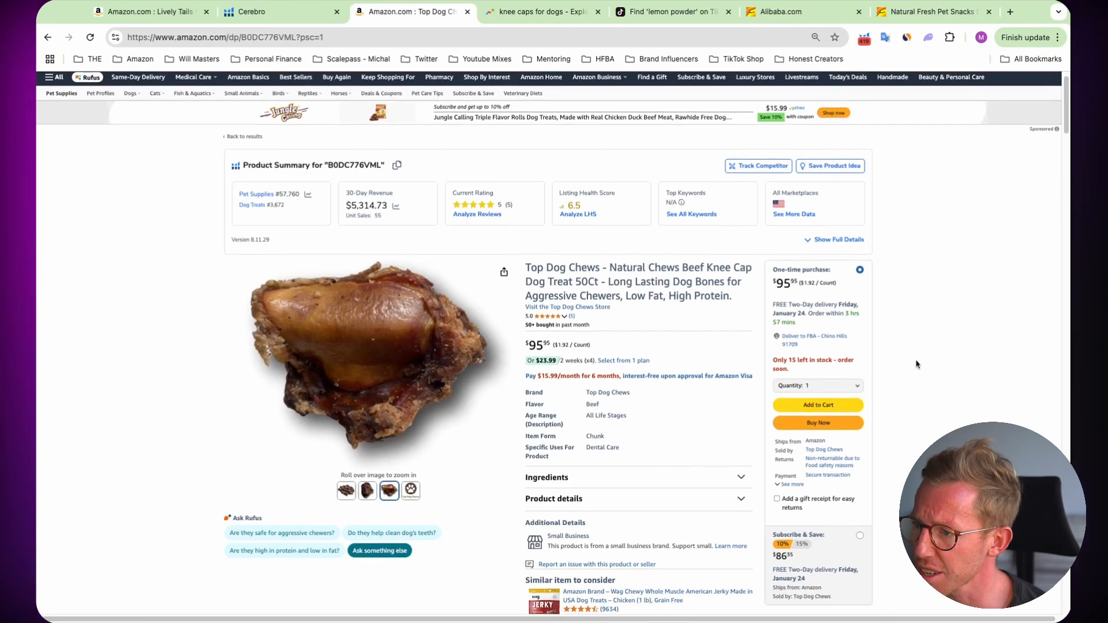
click(741, 476)
scroll(740, 485, down, 1)
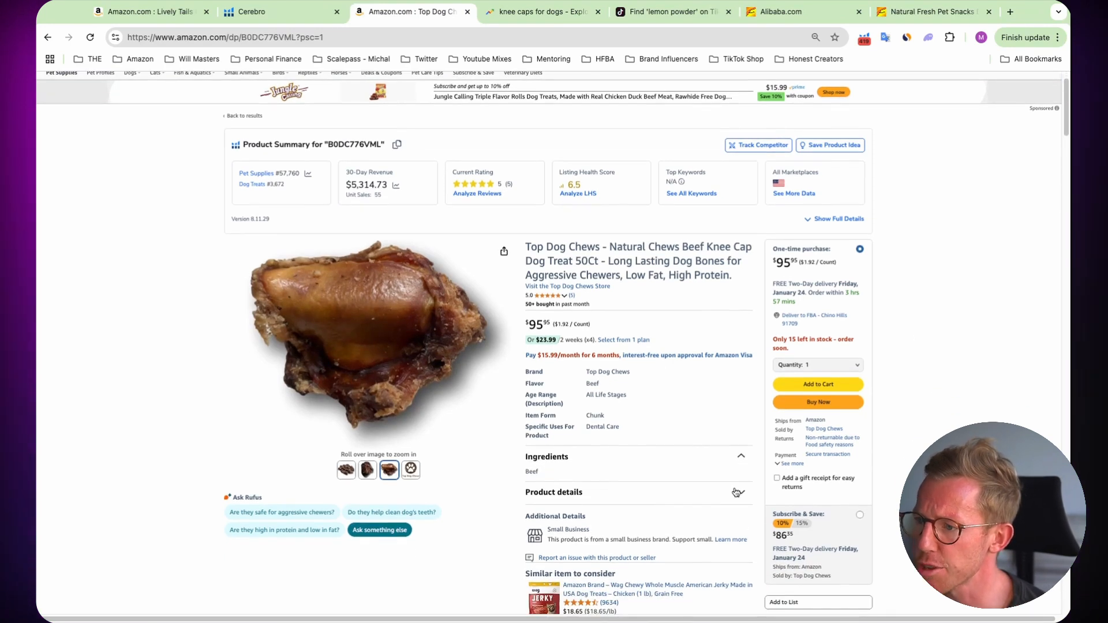
click(738, 491)
scroll(739, 492, down, 3)
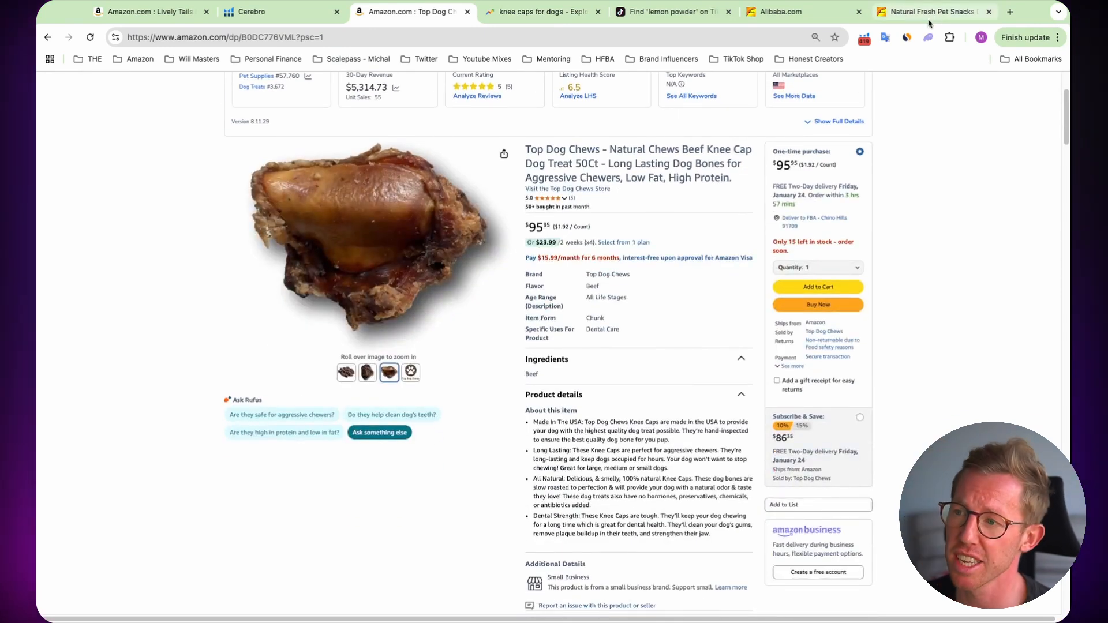
drag(533, 426, 669, 440)
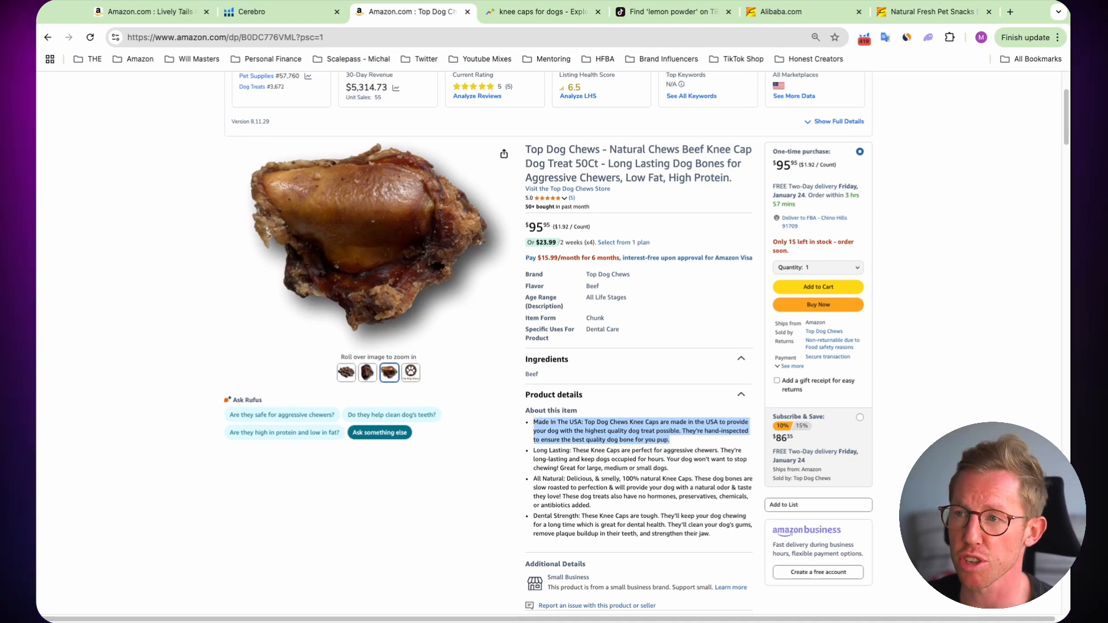
Open thomasnet.com in a new browser tab and search its suppliers for "knee caps for dogs".
click(1007, 15)
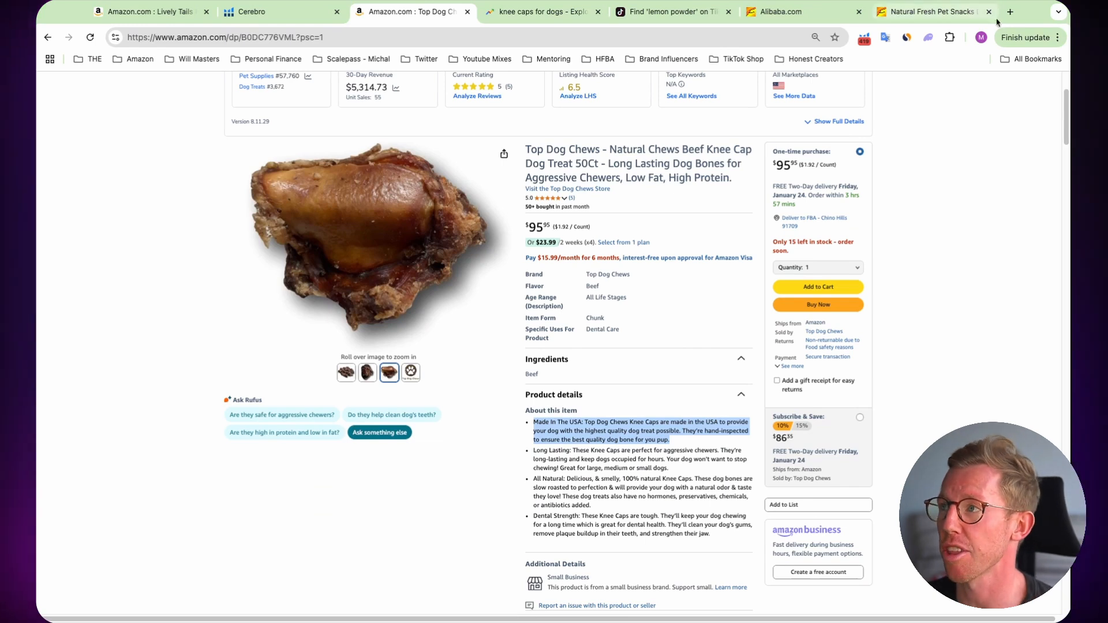
text(thomasnet)
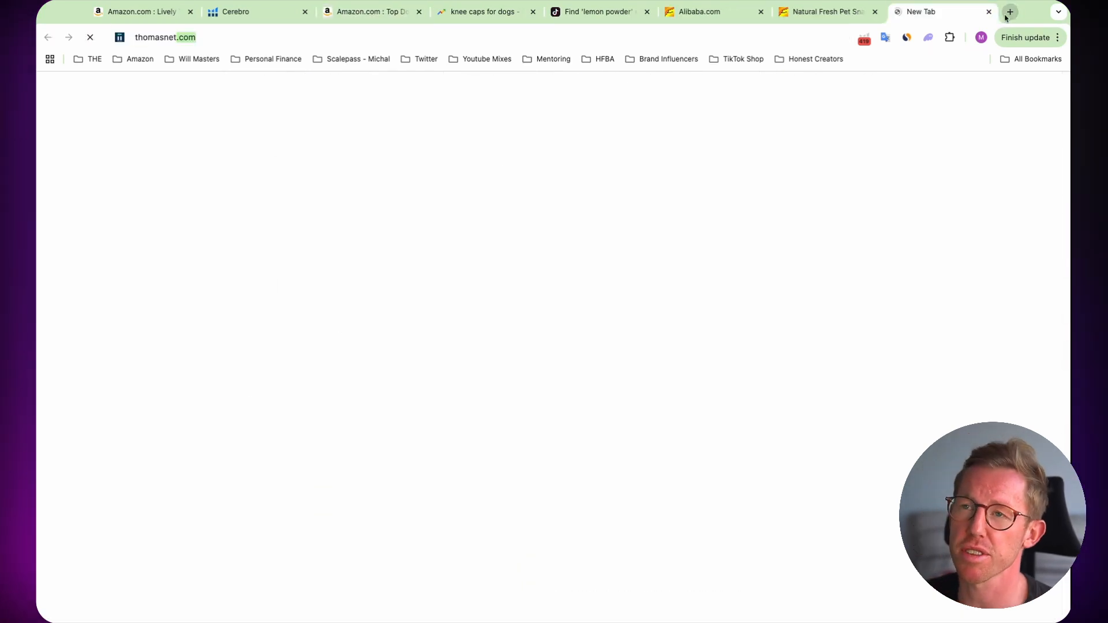
key(Return)
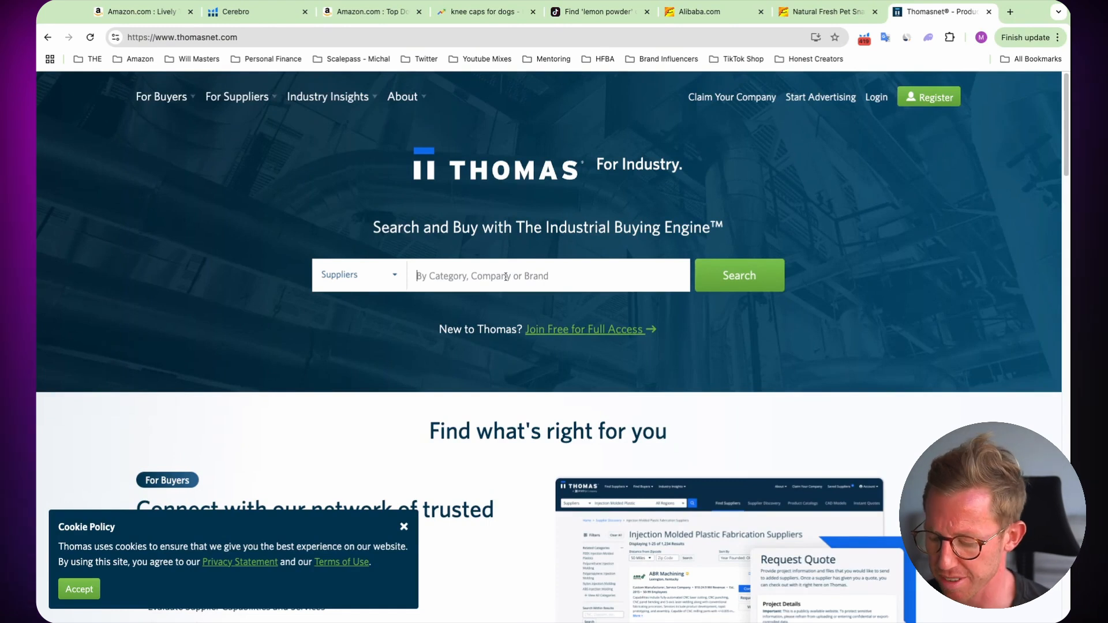
text(knee caps fo)
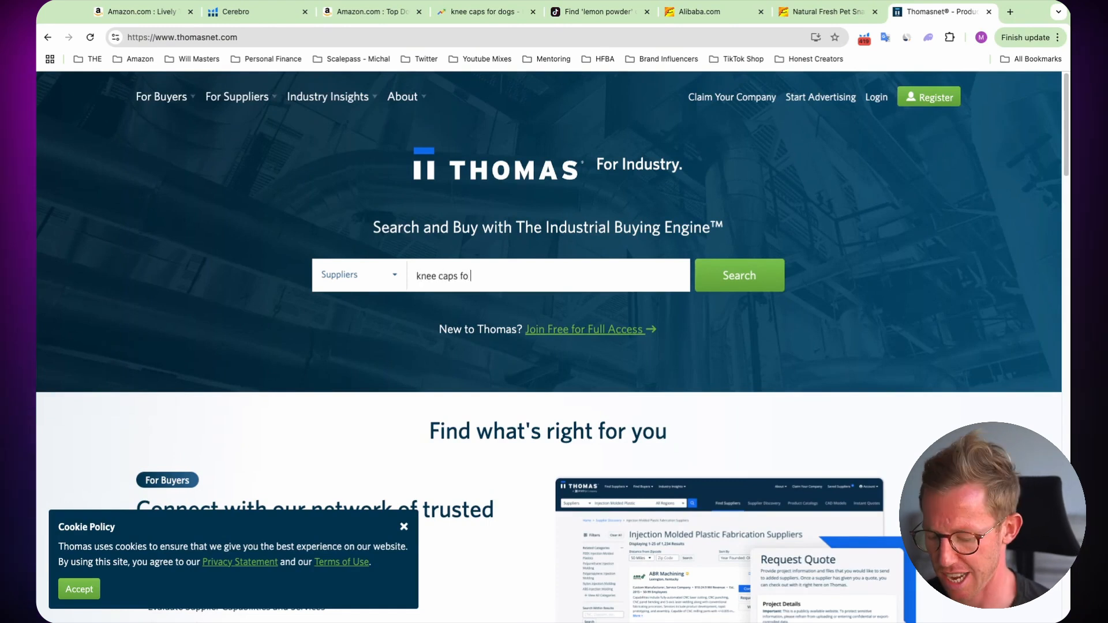
text(r dgoogs)
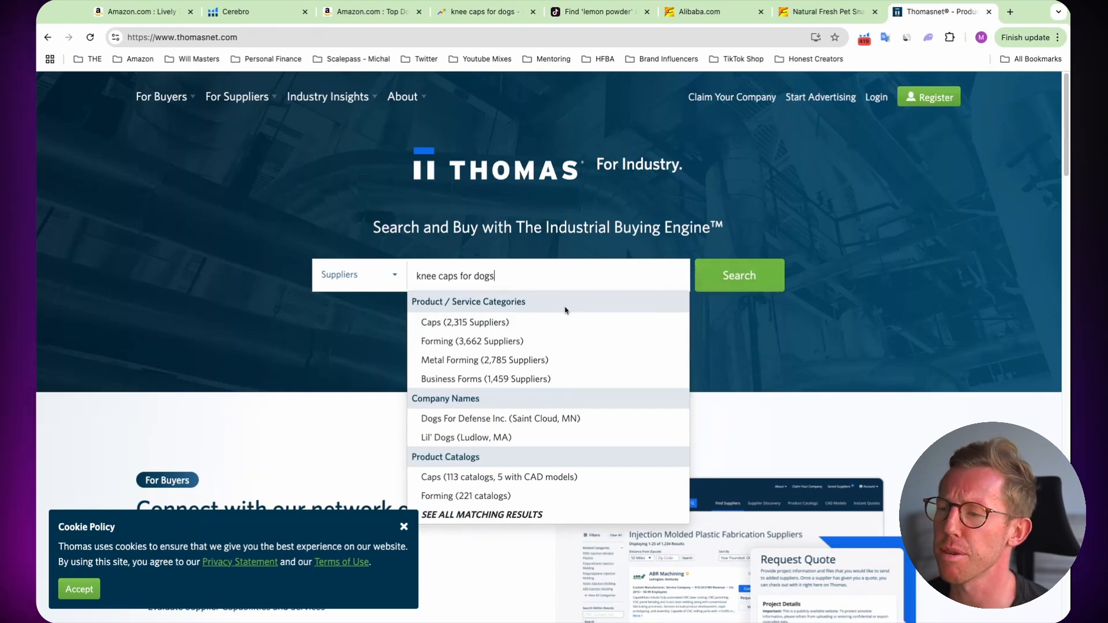
click(711, 276)
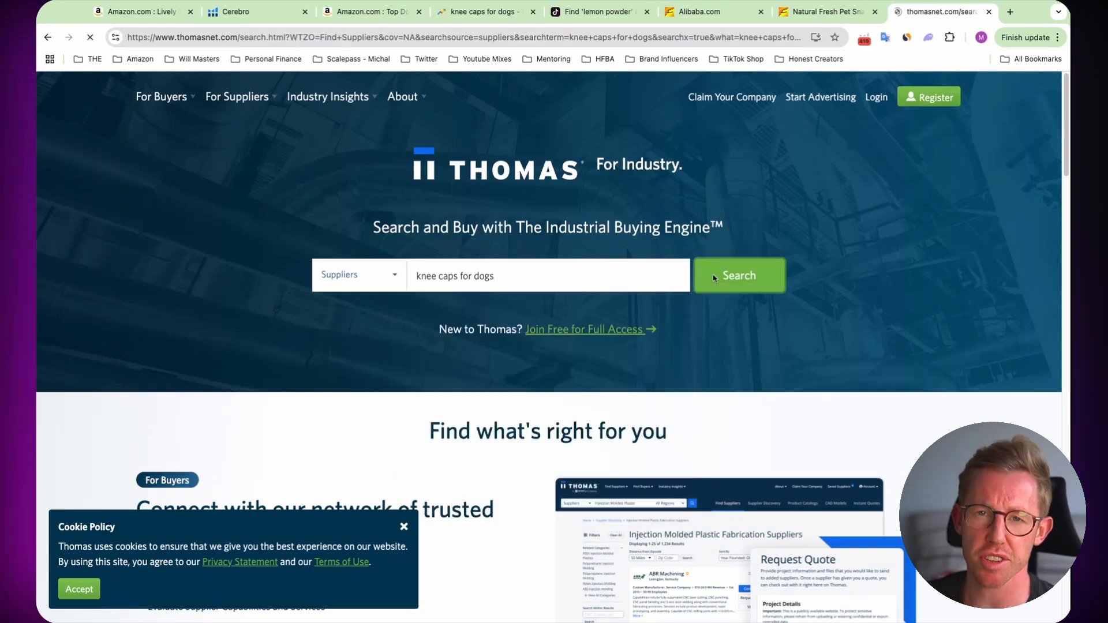
Review the Thomasnet results by supplier category, company name and brand name for relevant dog treat manufacturers.
scroll(714, 297, down, 12)
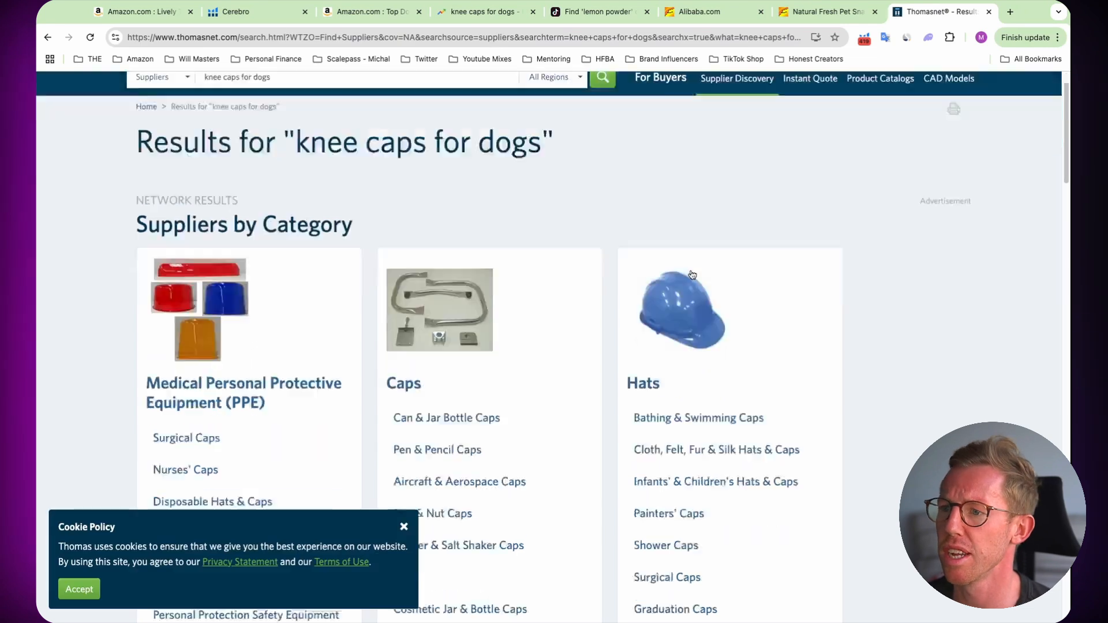
scroll(715, 297, up, 8)
scroll(715, 292, down, 7)
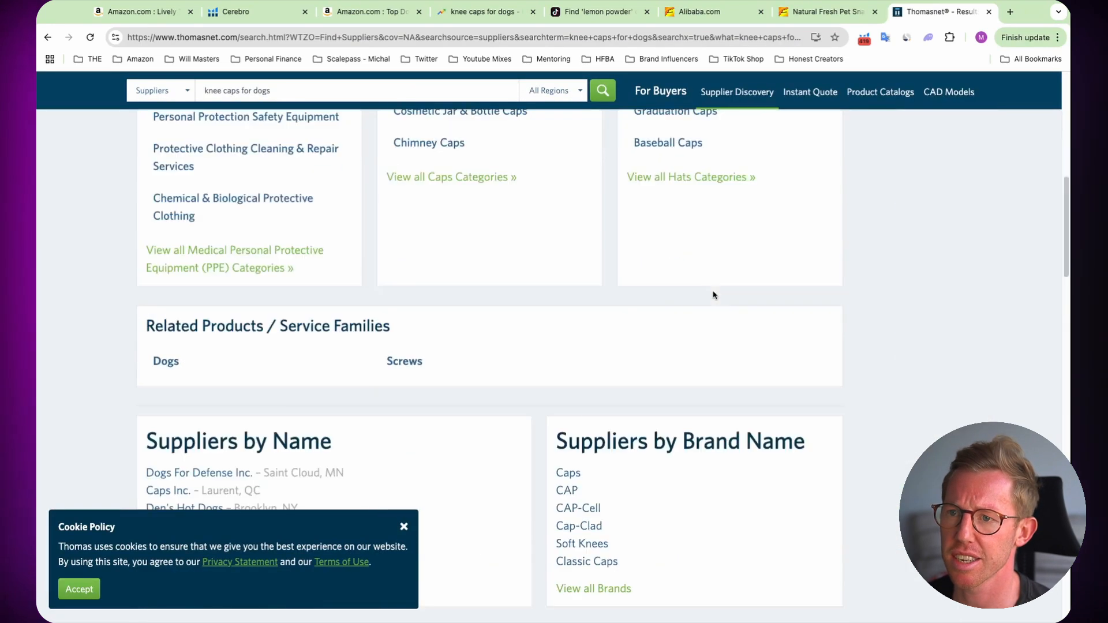
scroll(703, 301, down, 5)
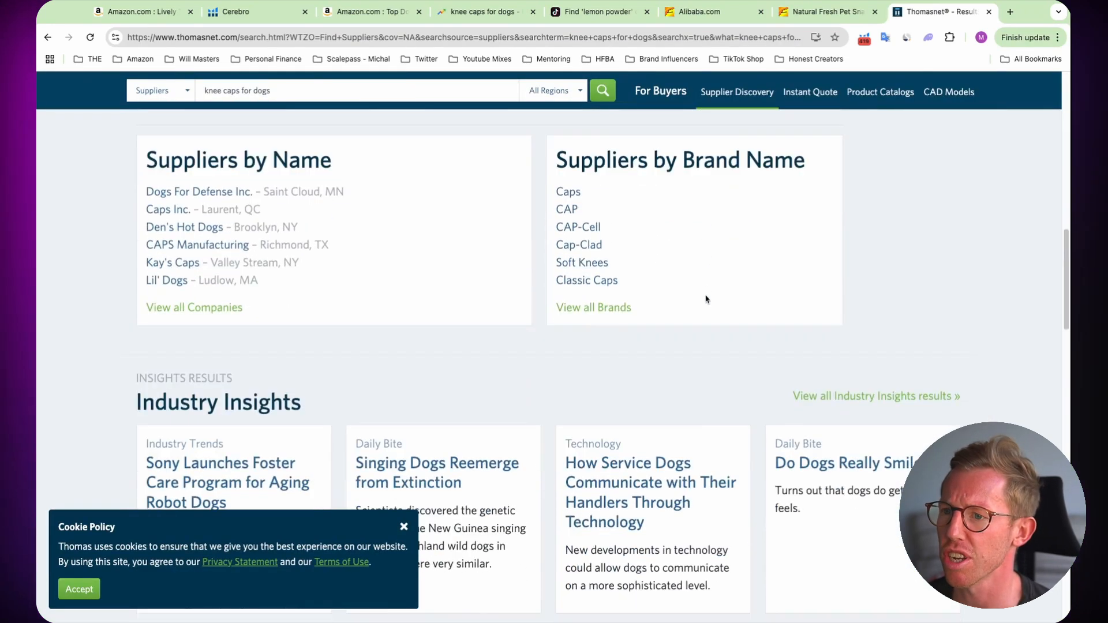
scroll(705, 287, up, 20)
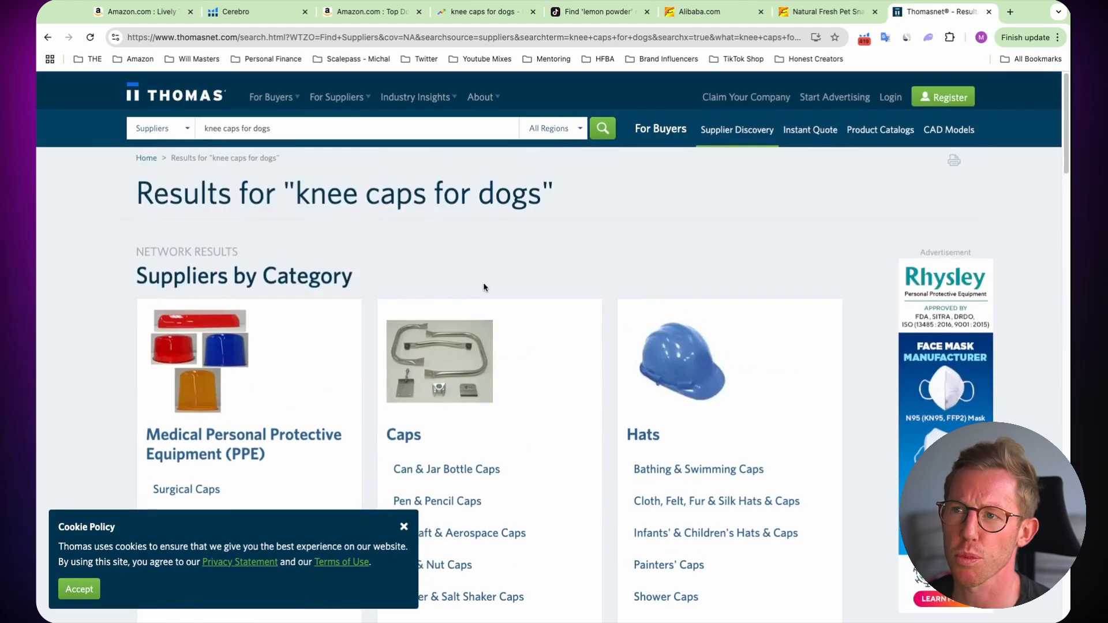
Change the Thomasnet supplier search to "knee cap treats for dogs" and run it.
click(283, 131)
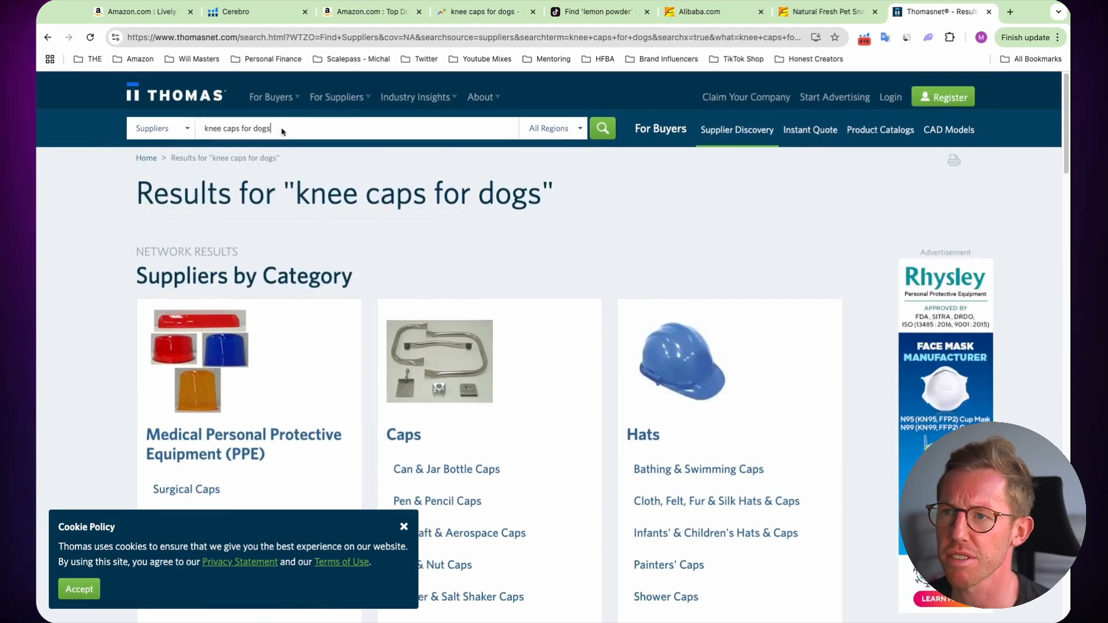
click(239, 128)
key(BackSpace)
text(treats)
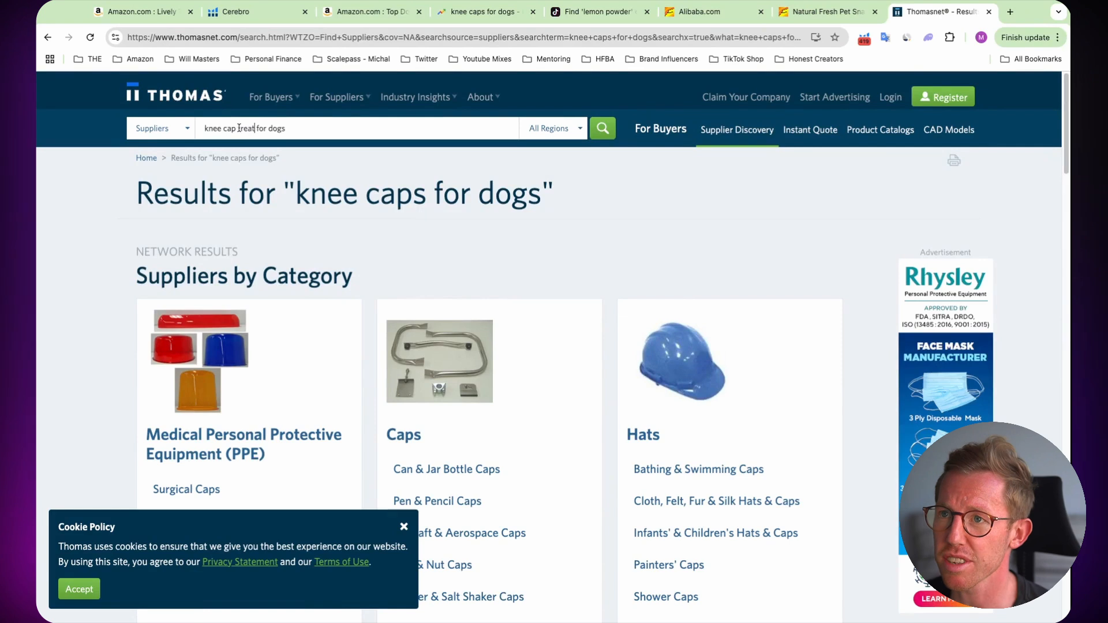
key(Return)
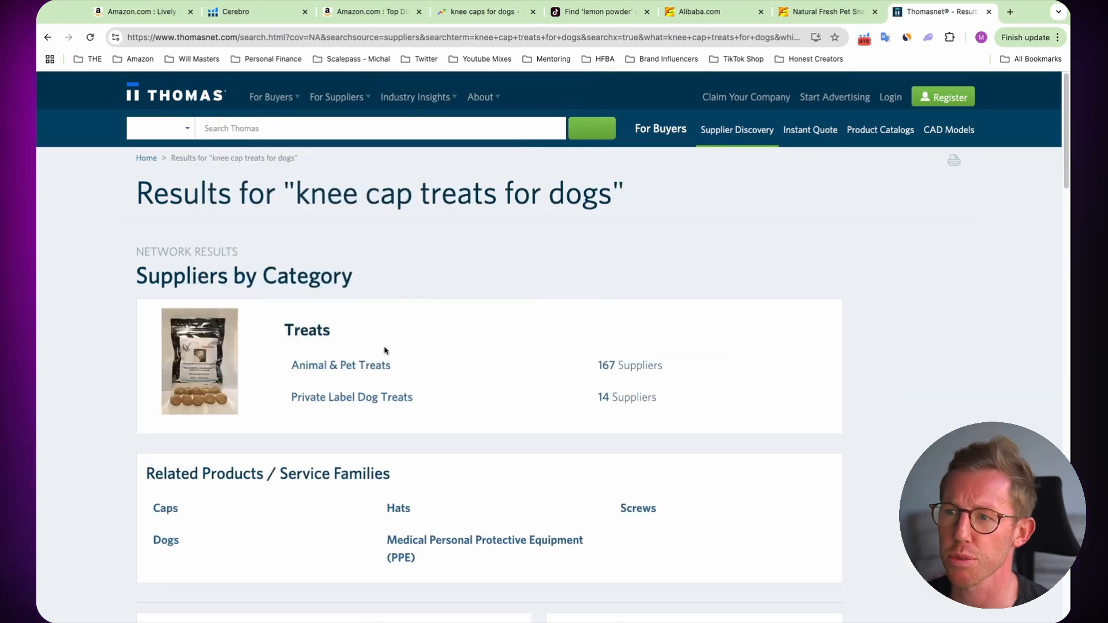
Open the Private Label Dog Treats category on Thomasnet and review its suppliers' services and locations.
click(356, 401)
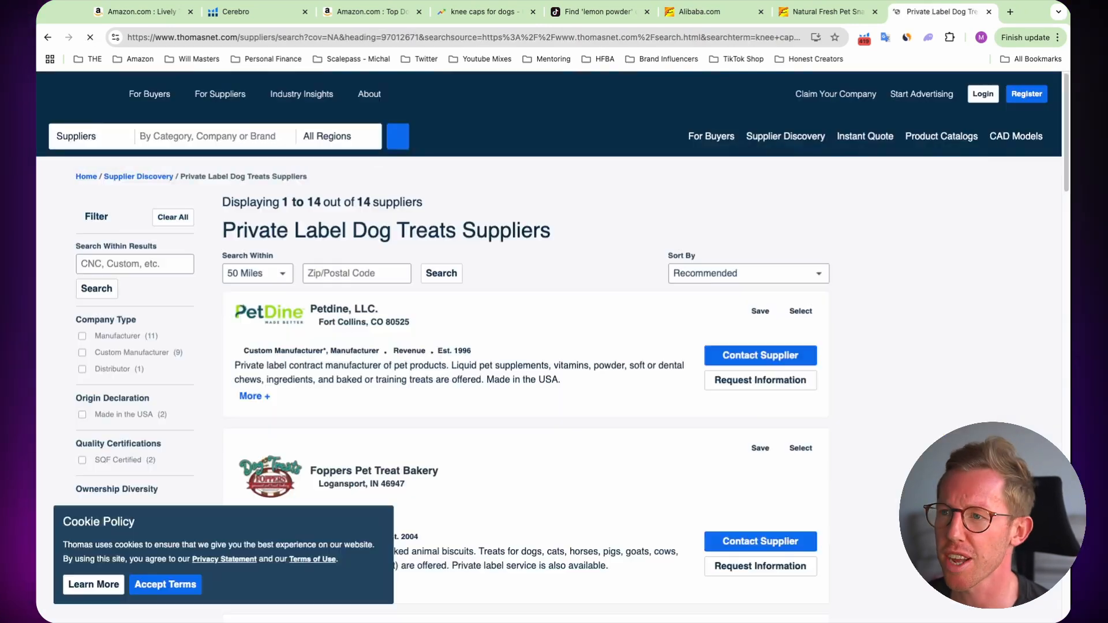
scroll(845, 428, down, 2)
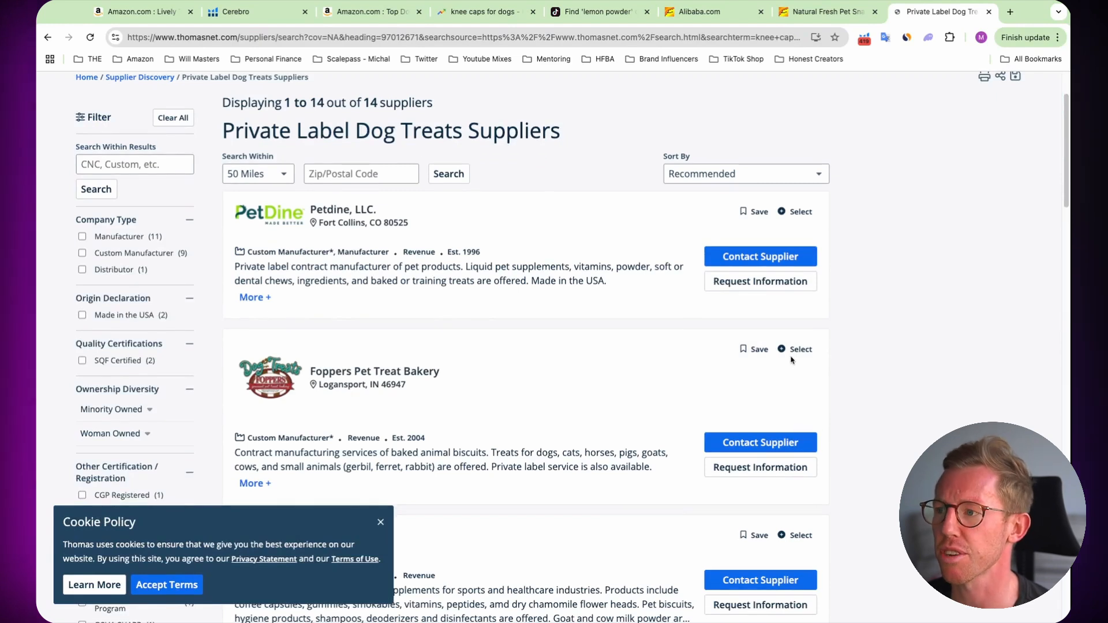
scroll(791, 360, down, 3)
scroll(628, 343, down, 4)
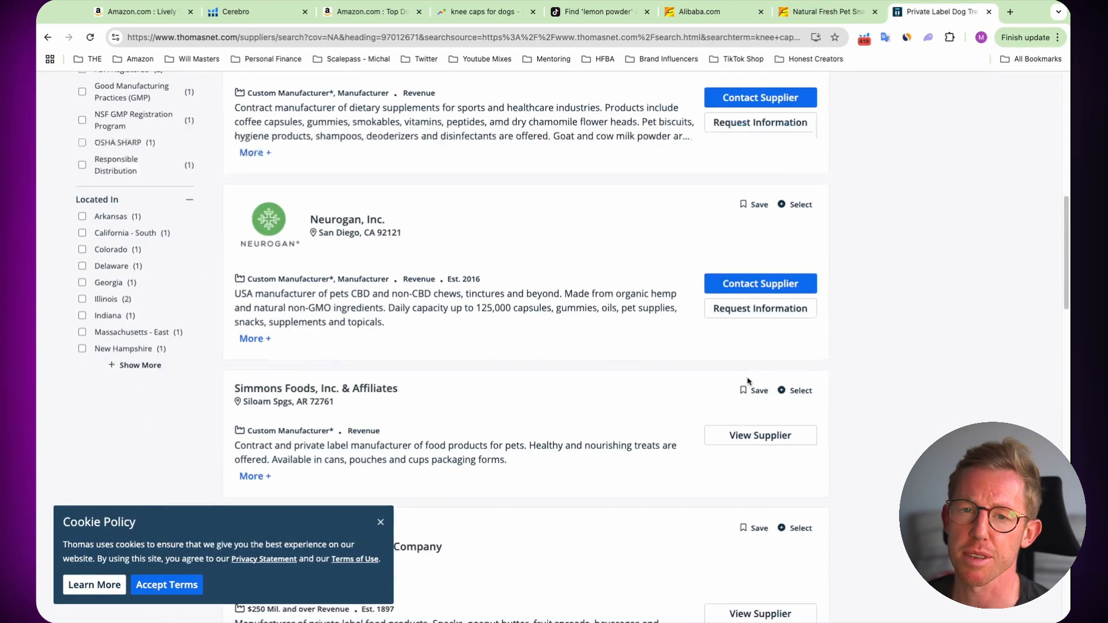
scroll(627, 343, up, 4)
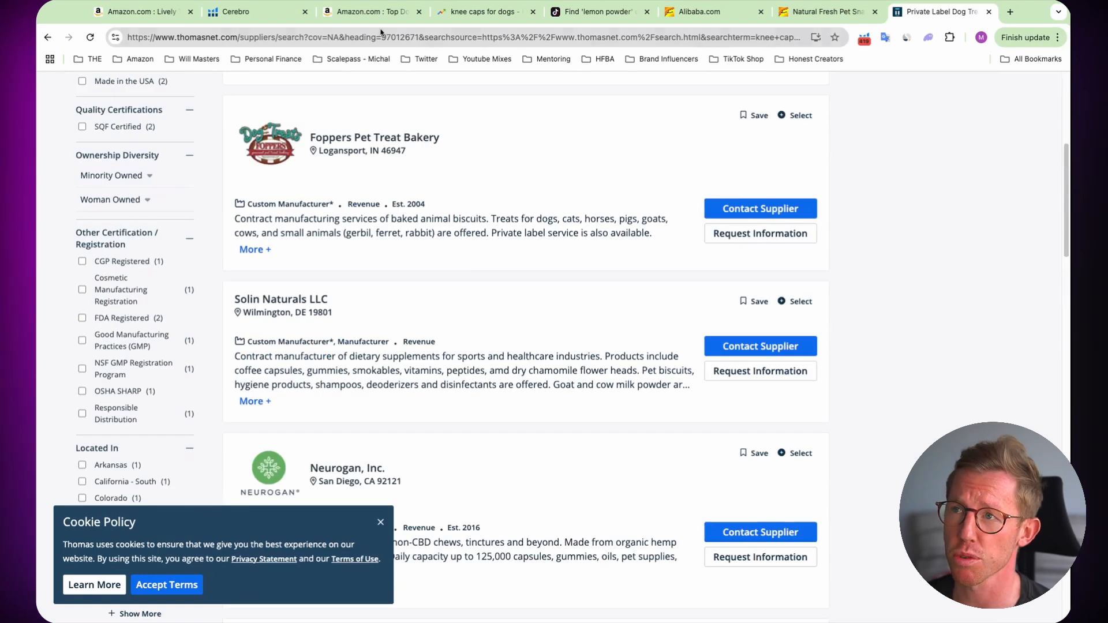
Go back from the Top Dog Chews listing to the Amazon results for "knee caps for dogs" and close the Xray window.
click(372, 13)
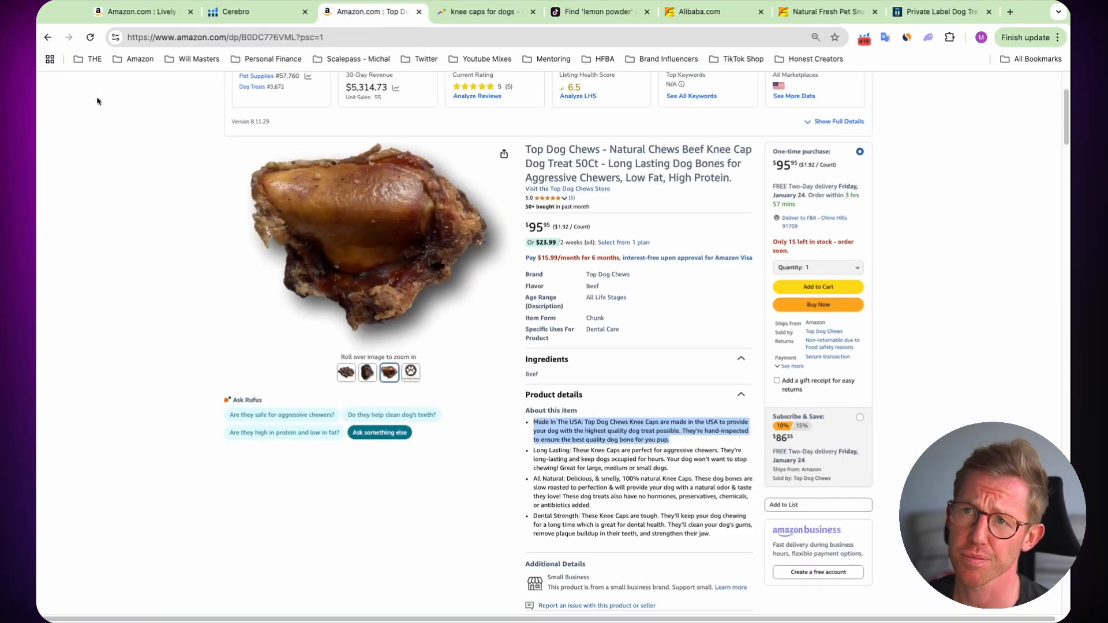
click(48, 37)
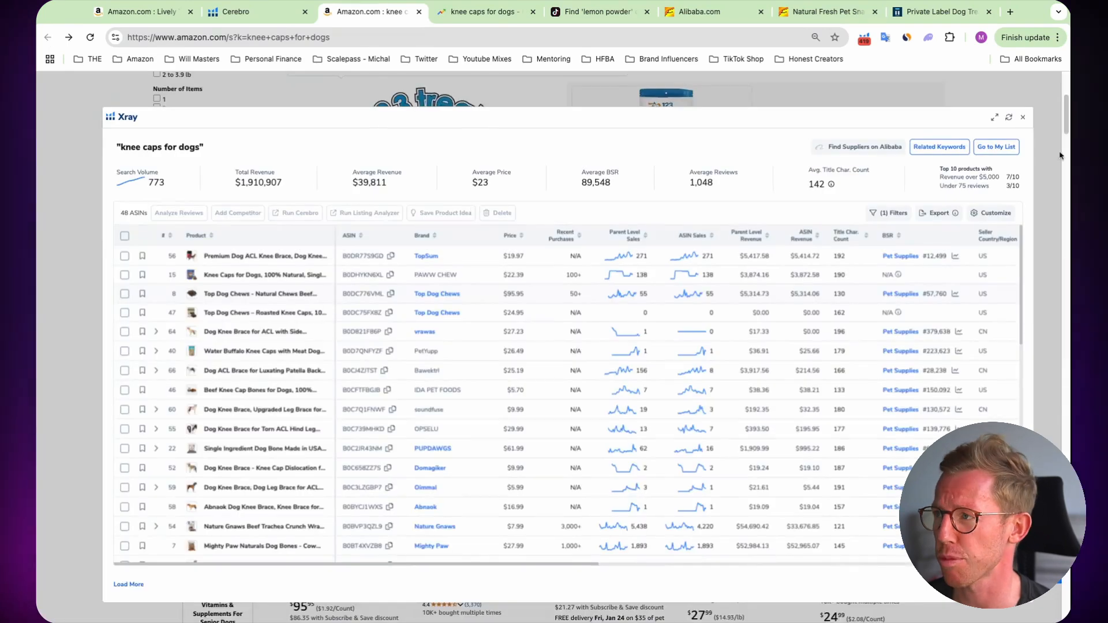
click(1023, 119)
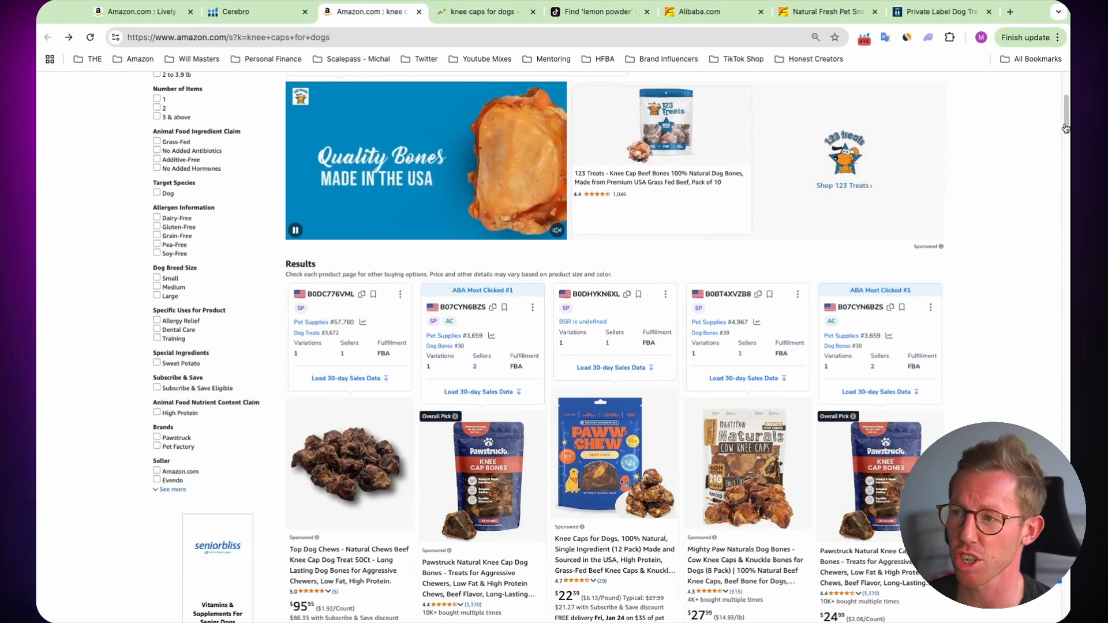
Browse the Amazon "knee caps for dogs" results page to survey the competing brands and their product images.
scroll(984, 283, down, 1)
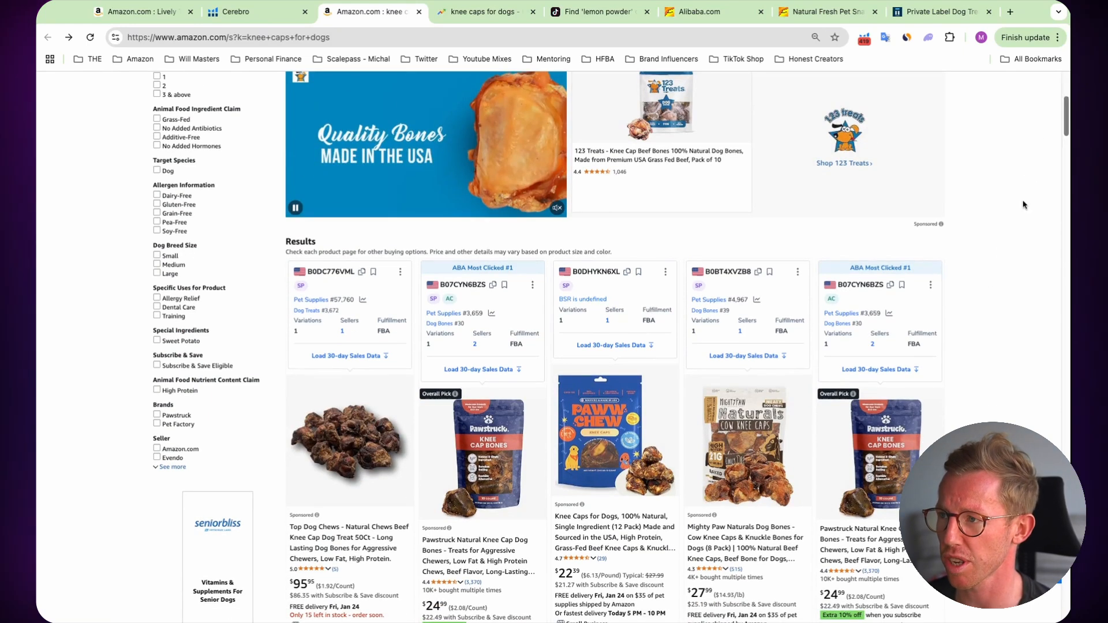
scroll(1023, 204, down, 3)
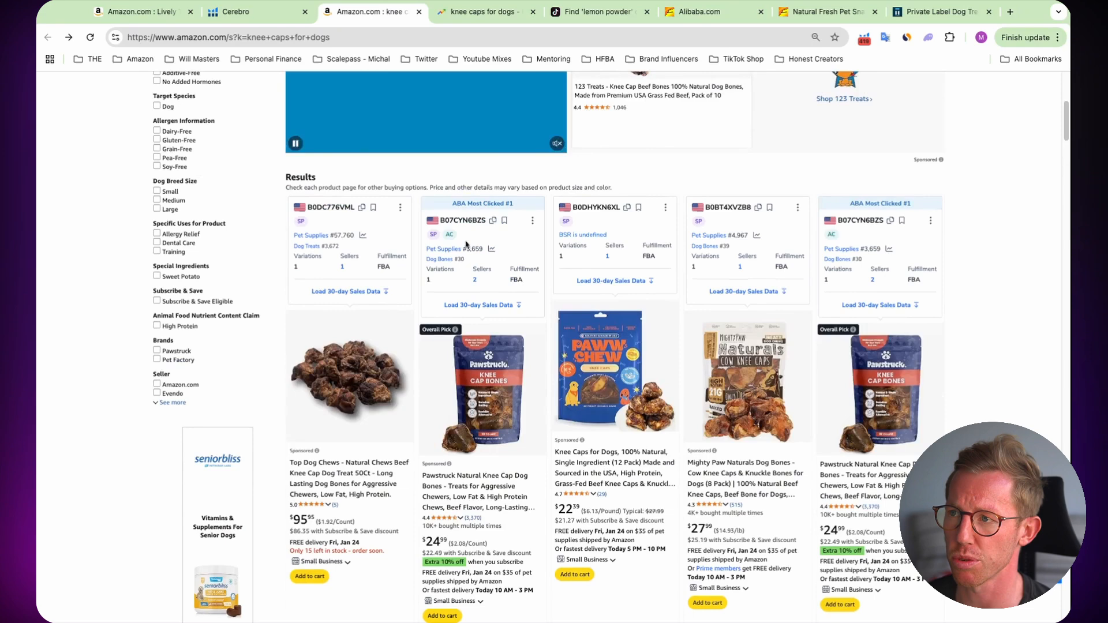
drag(1067, 108, 1066, 288)
scroll(615, 346, down, 6)
scroll(614, 347, up, 5)
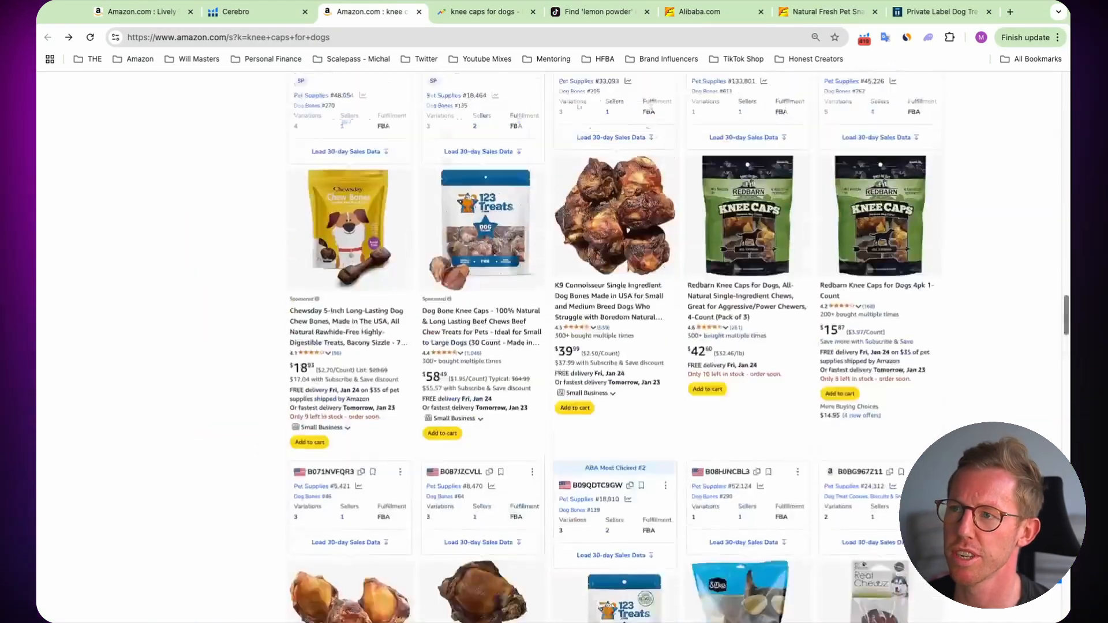
scroll(628, 322, down, 10)
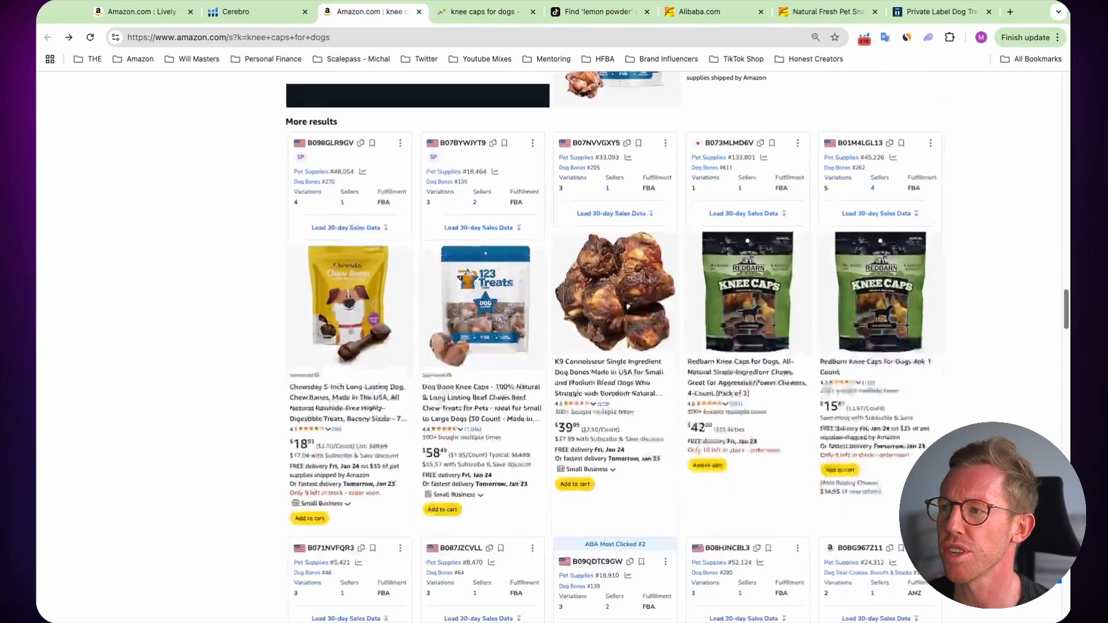
scroll(615, 346, down, 2)
scroll(615, 346, up, 20)
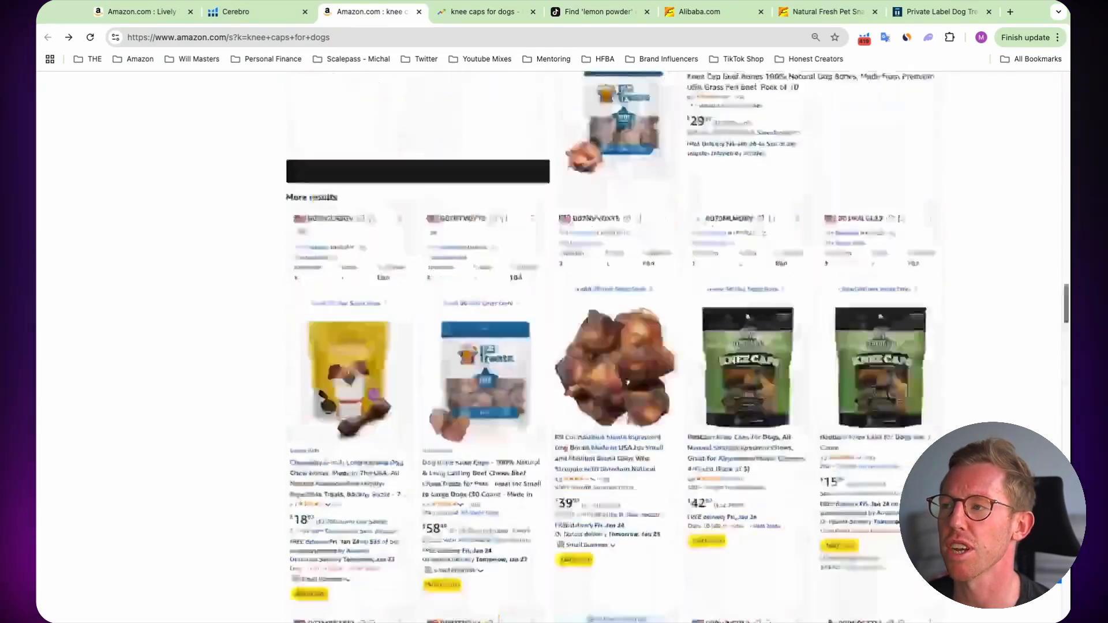
scroll(615, 346, up, 20)
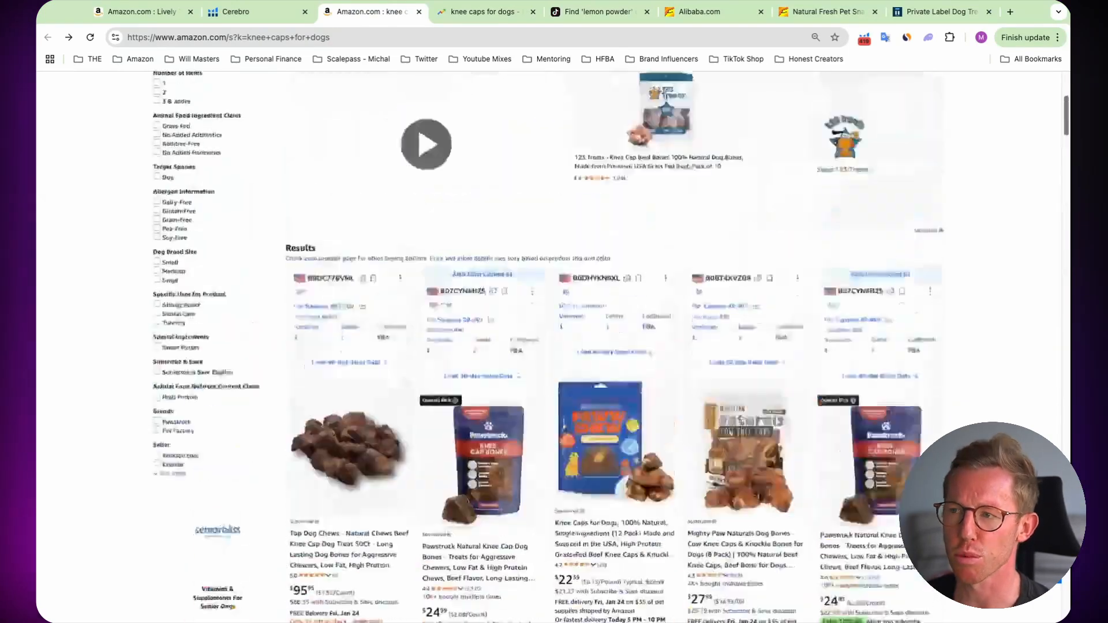
Compare the packaging, prices, ratings and purchase volumes of the knee cap products in the first result rows.
scroll(614, 346, down, 8)
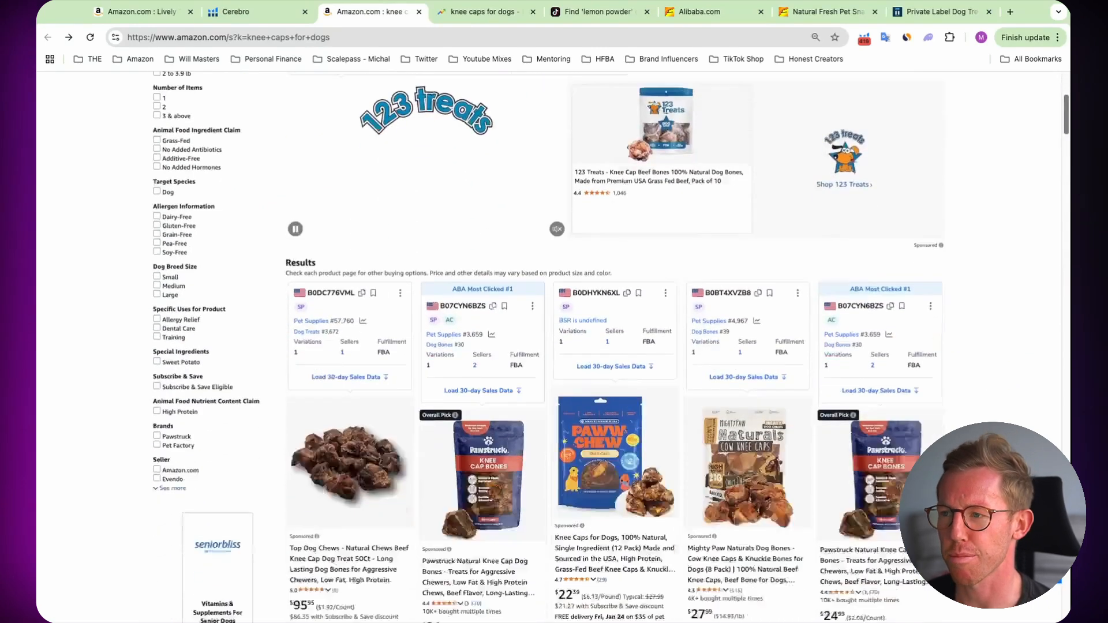
scroll(614, 346, down, 2)
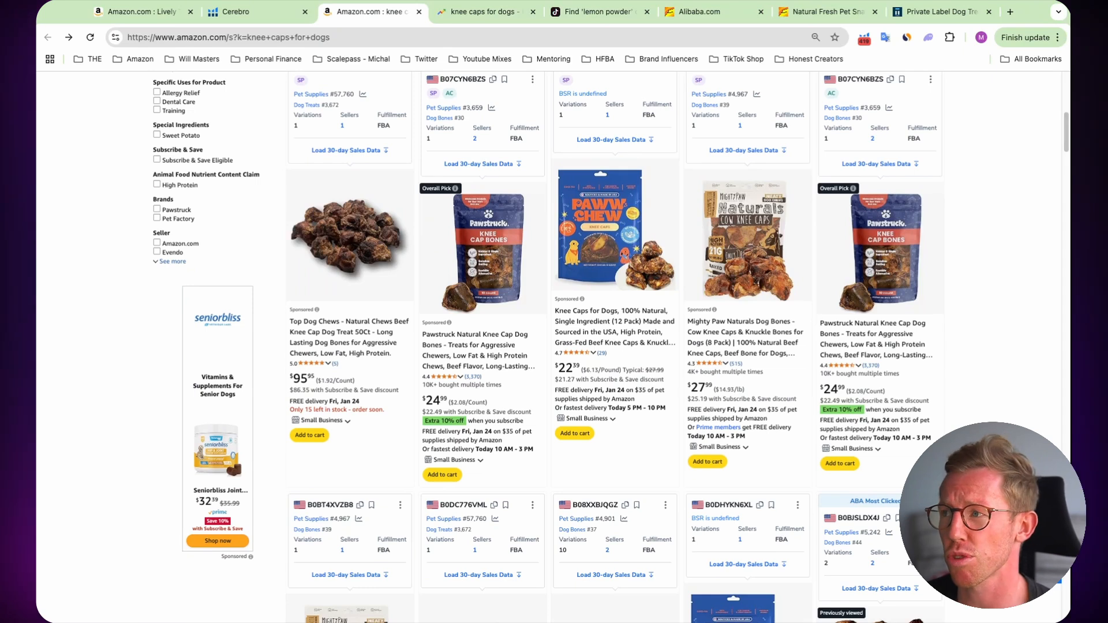
scroll(1068, 134, down, 2)
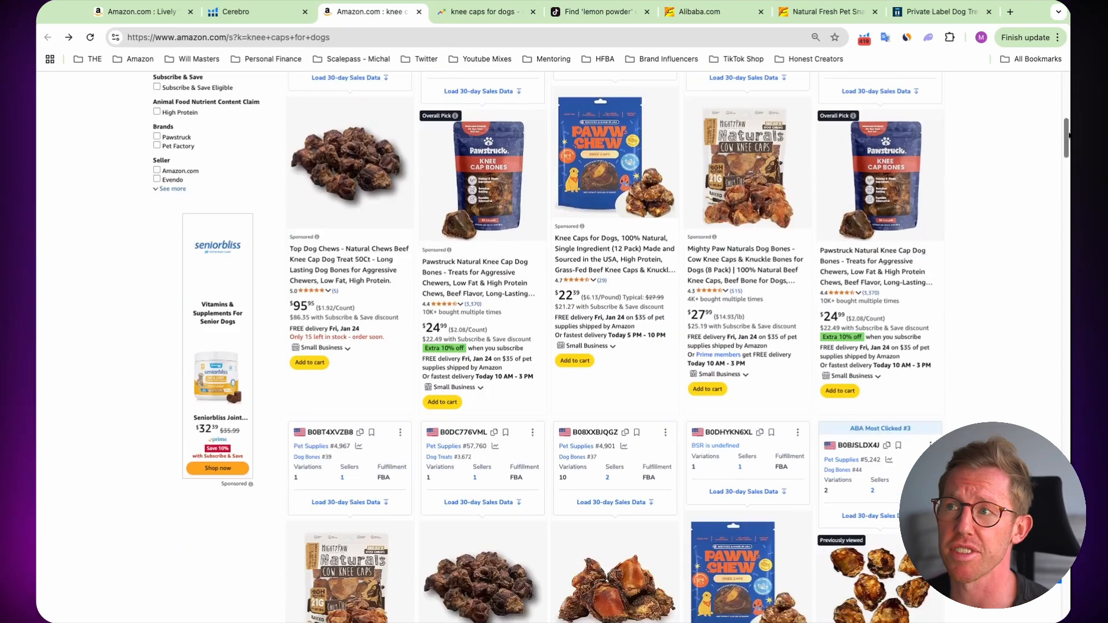
scroll(1068, 134, up, 1)
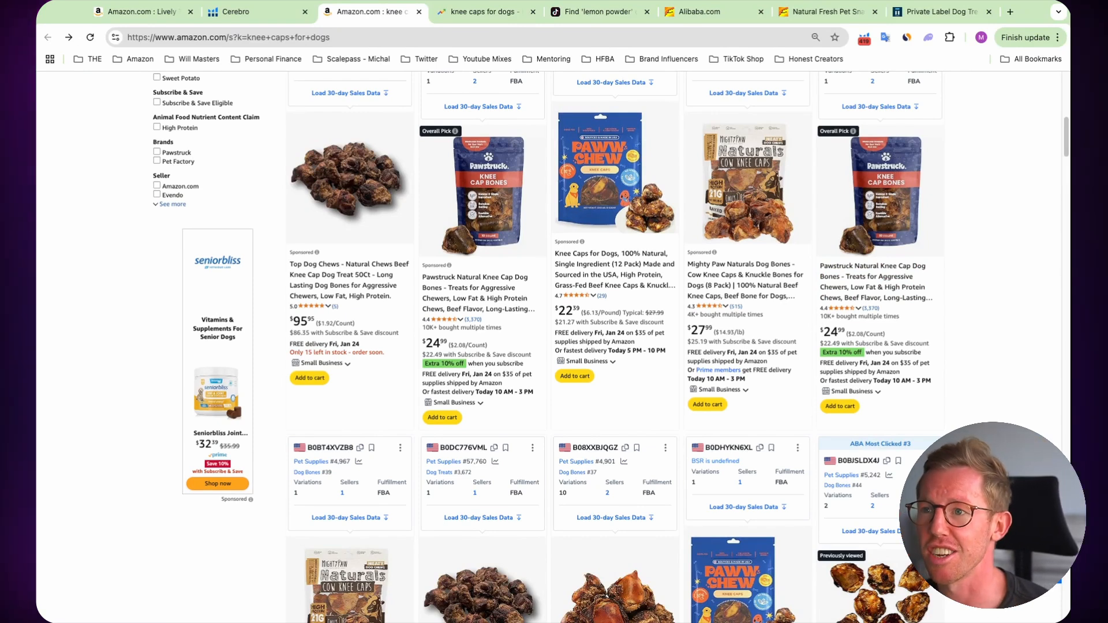
drag(1066, 143, 1066, 143)
scroll(1065, 143, down, 2)
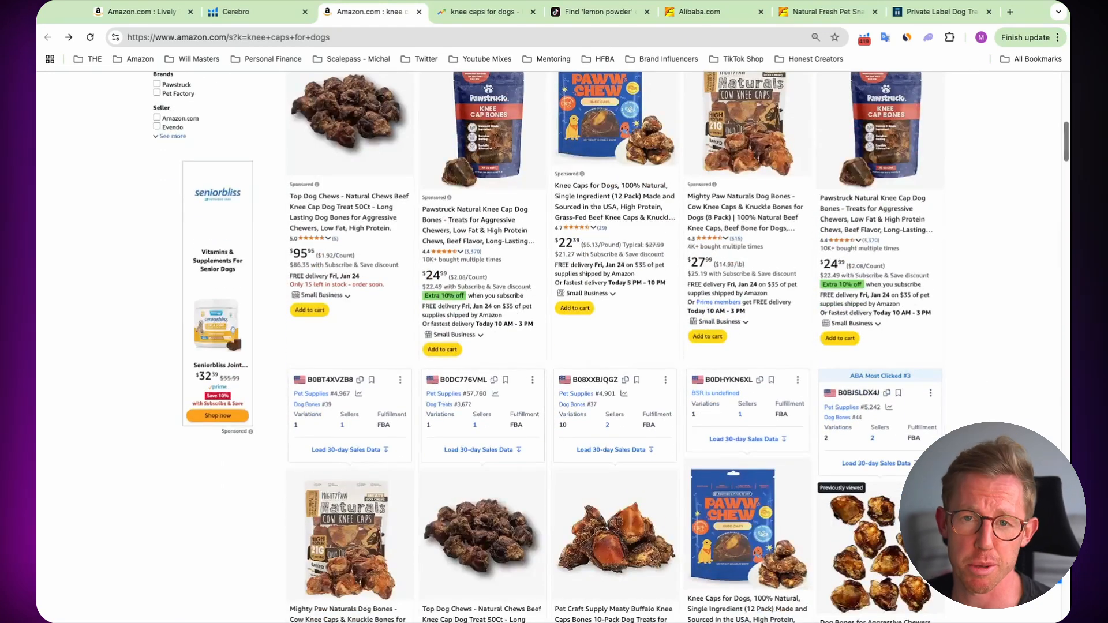
scroll(1066, 144, down, 1)
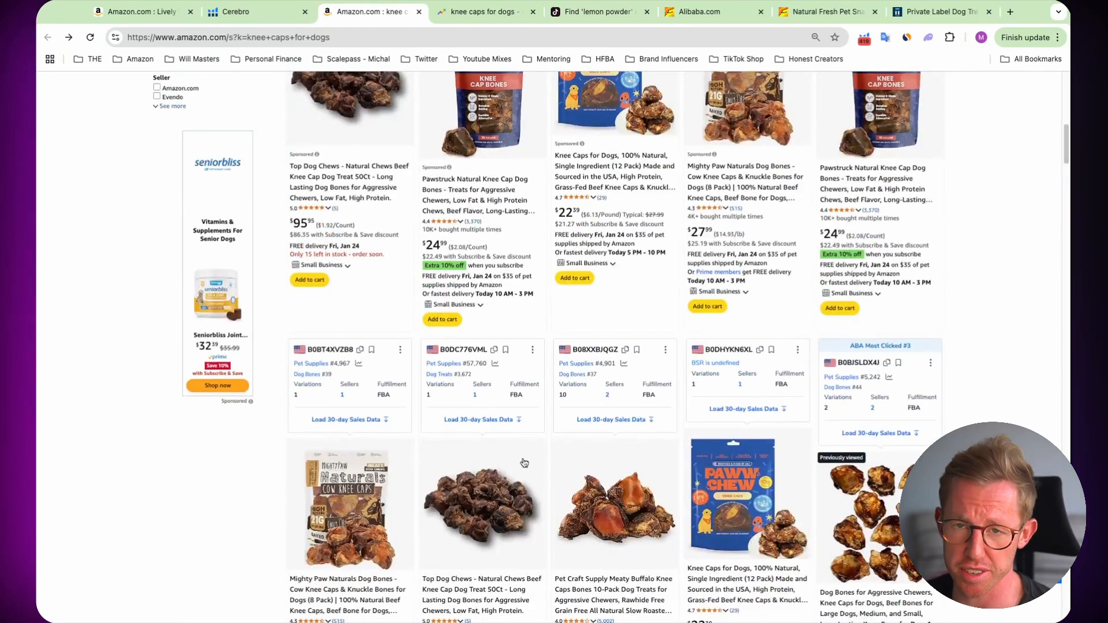
scroll(1065, 162, up, 5)
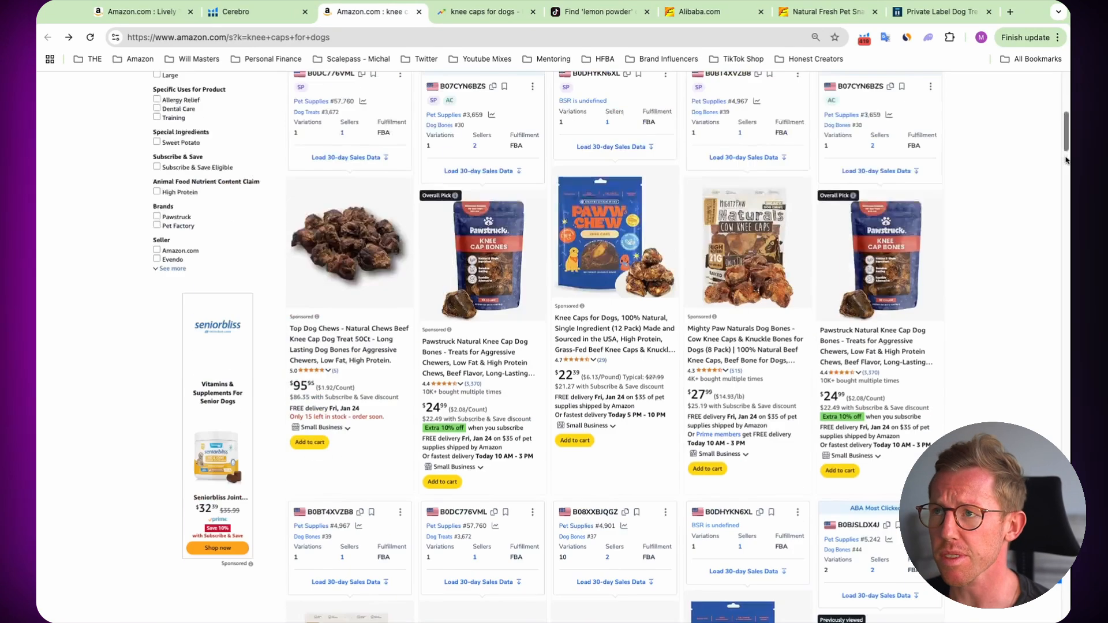
scroll(1066, 160, up, 1)
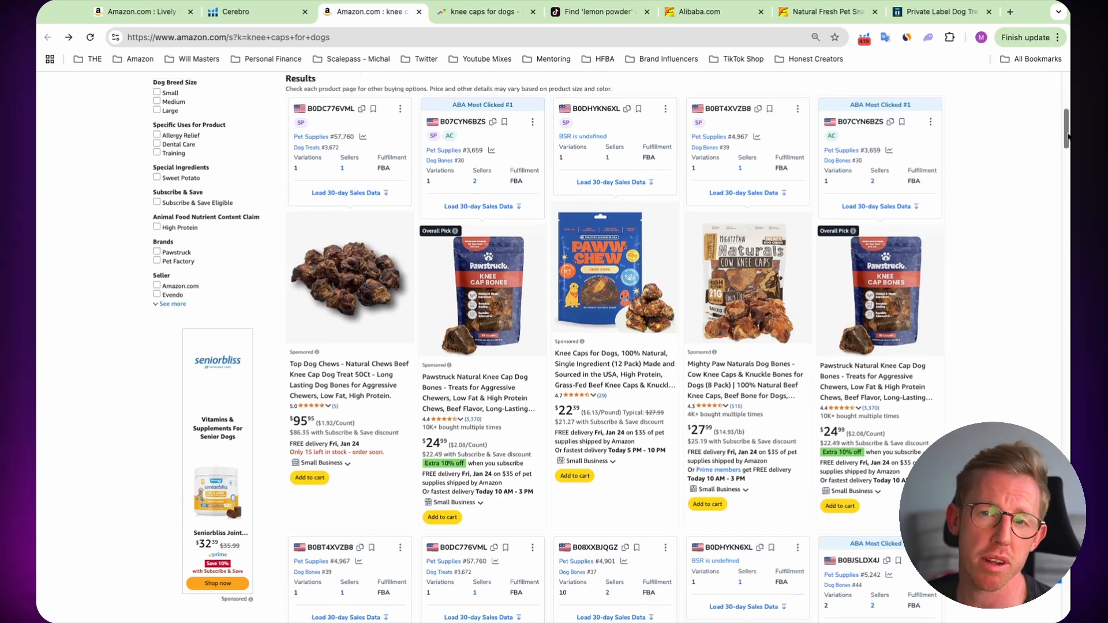
drag(1067, 144, 1068, 139)
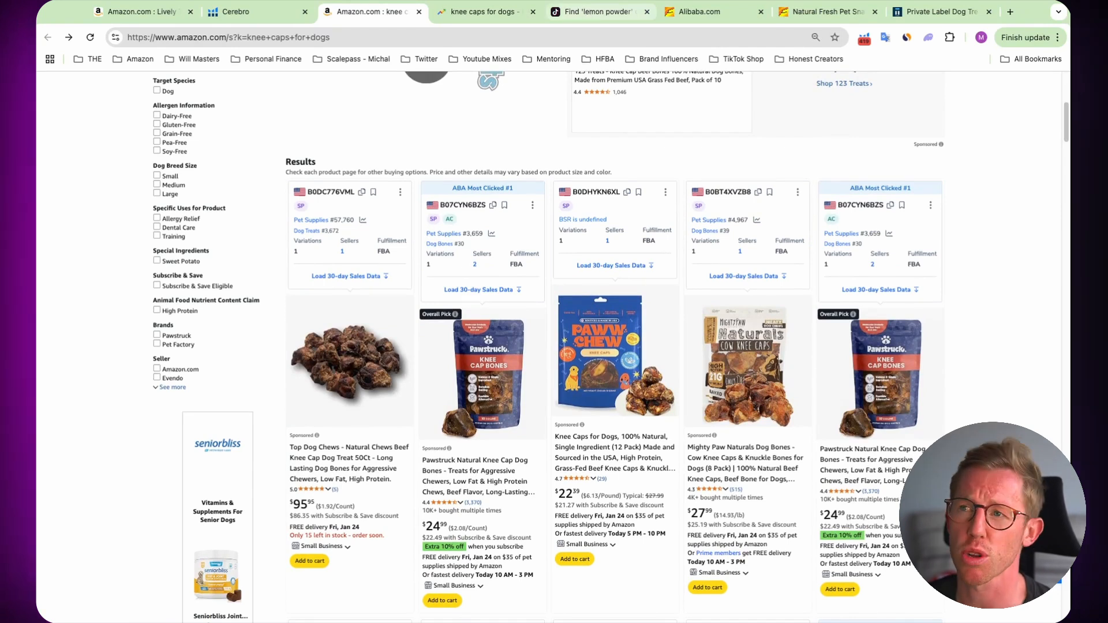
Switch to TikTok and search its videos for "knee cap treats for dogs", correcting any typo in the search term.
click(599, 11)
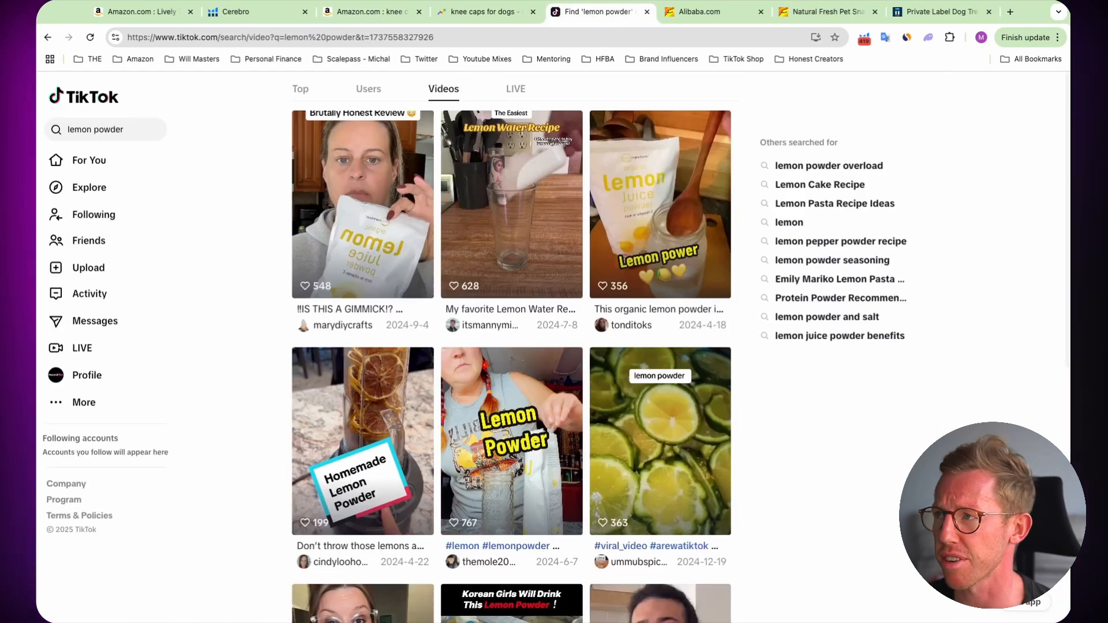
click(107, 137)
click(247, 129)
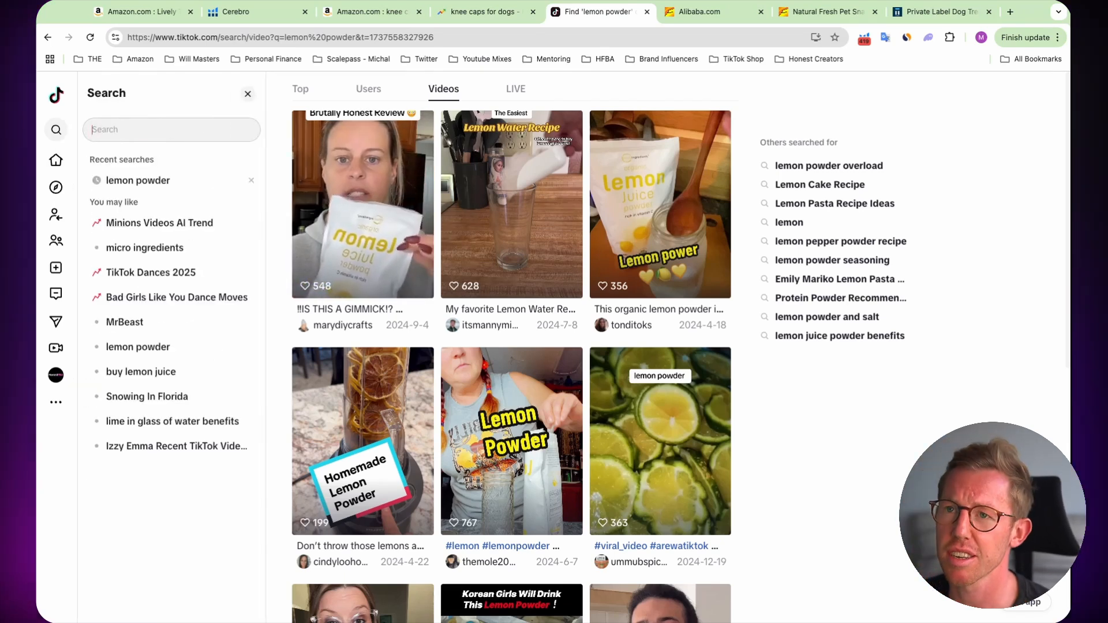
text(knee cap)
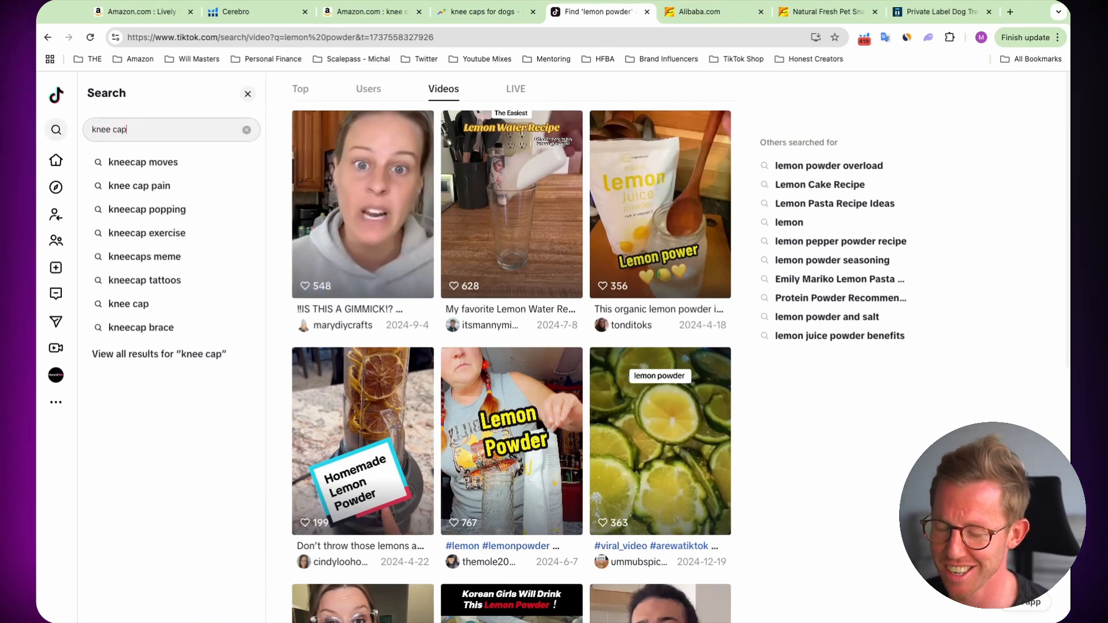
text( treats)
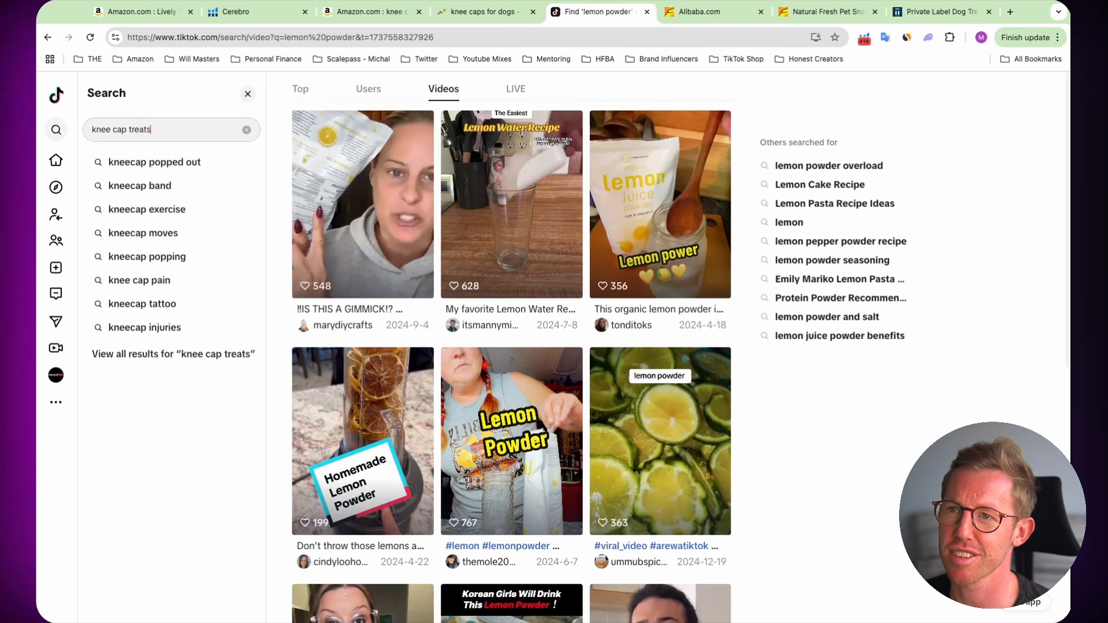
text( for dogsd)
key(Return)
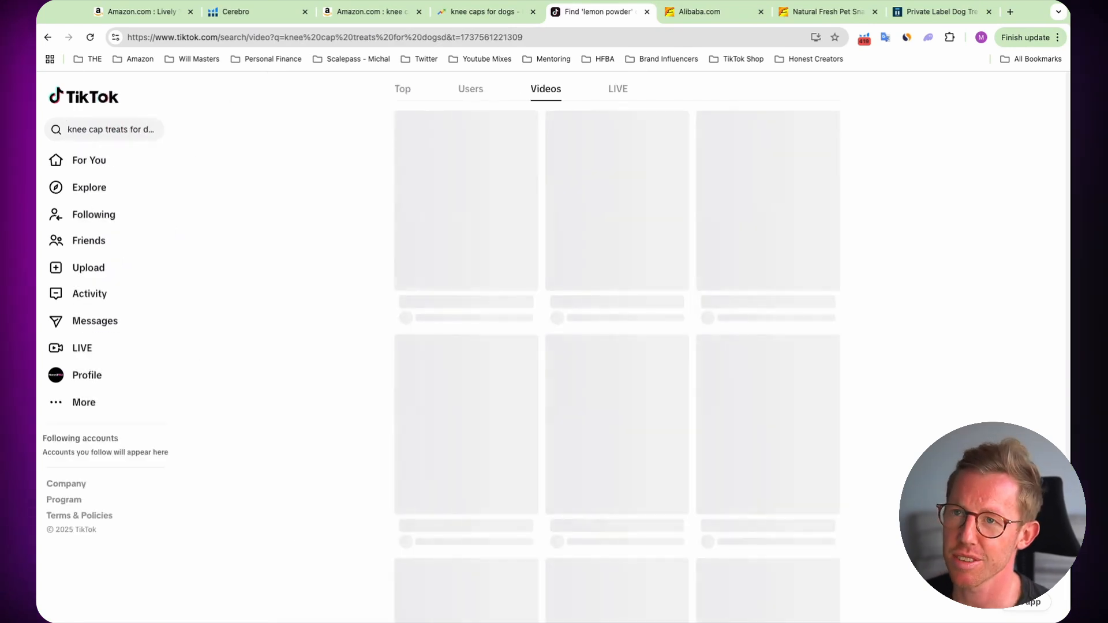
click(132, 130)
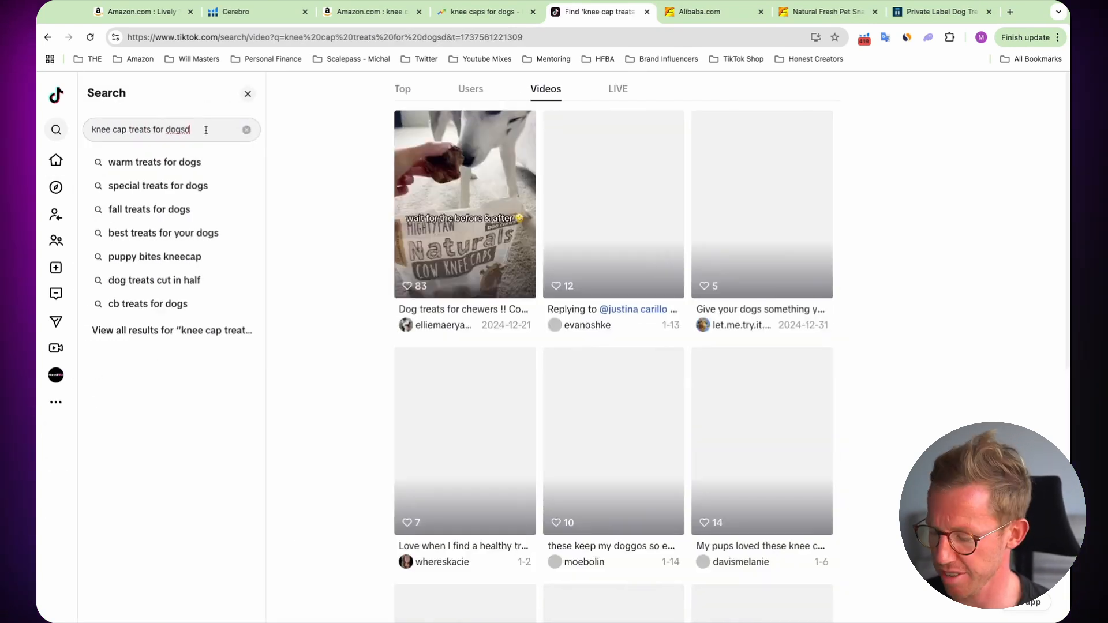
key(BackSpace)
key(Return)
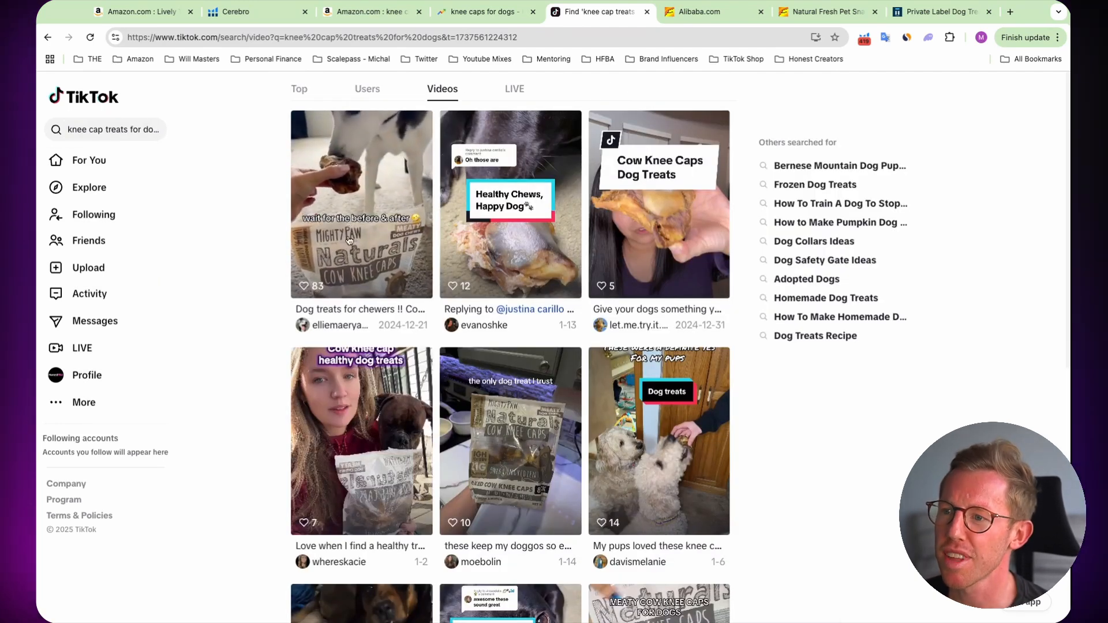
Review the TikTok video results for the featured knee cap brands, like counts and posting dates.
scroll(471, 415, down, 2)
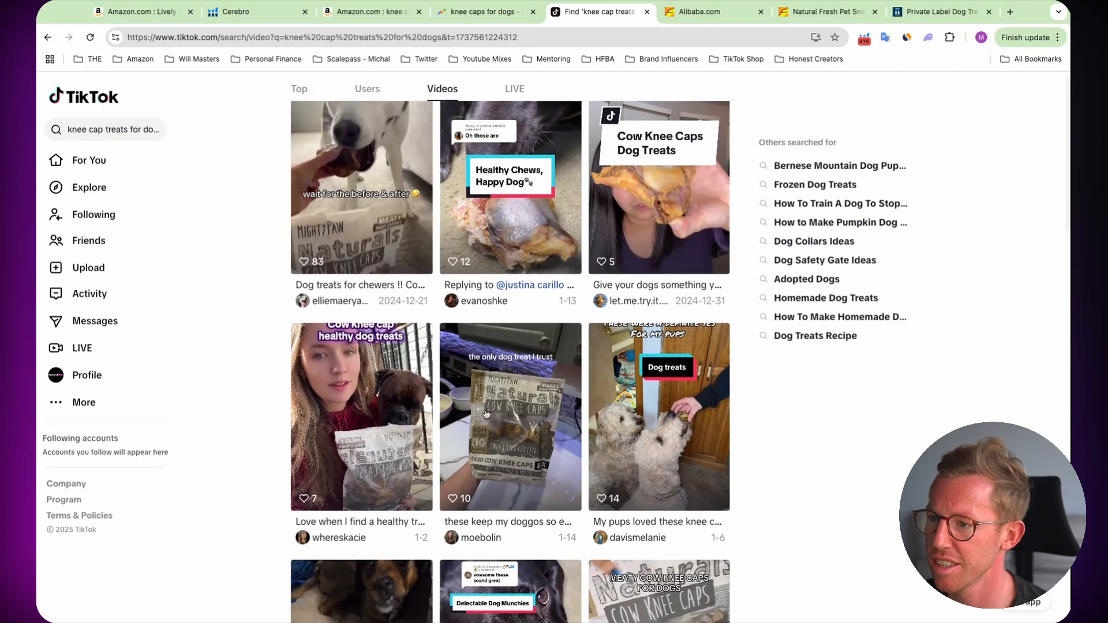
scroll(441, 358, down, 3)
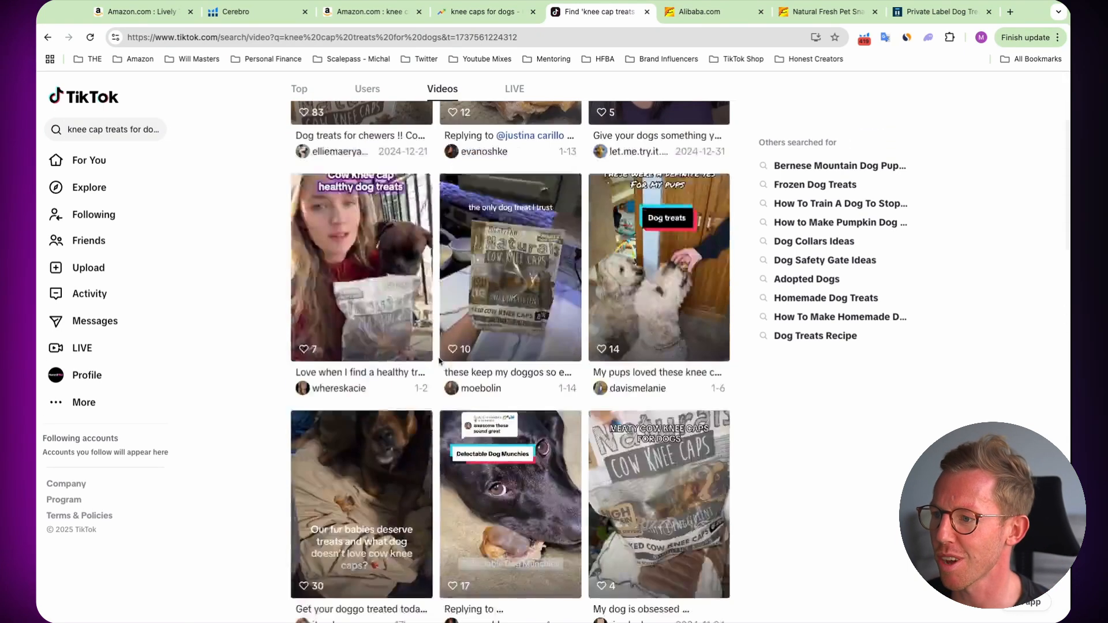
scroll(439, 344, up, 2)
scroll(439, 345, down, 5)
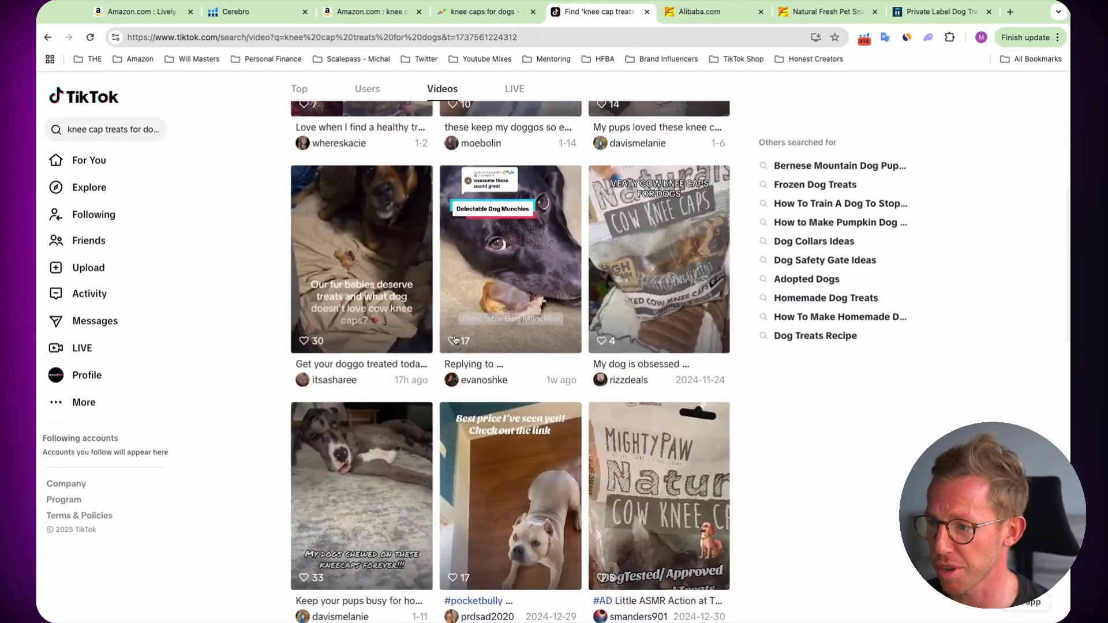
scroll(590, 478, down, 1)
scroll(626, 434, up, 4)
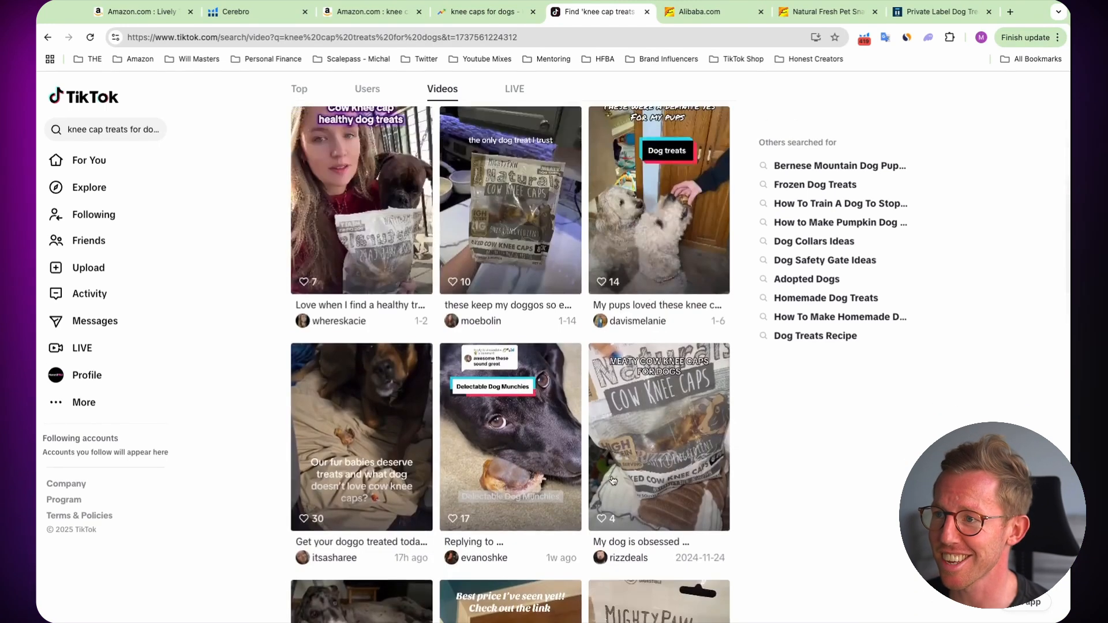
scroll(626, 434, up, 1)
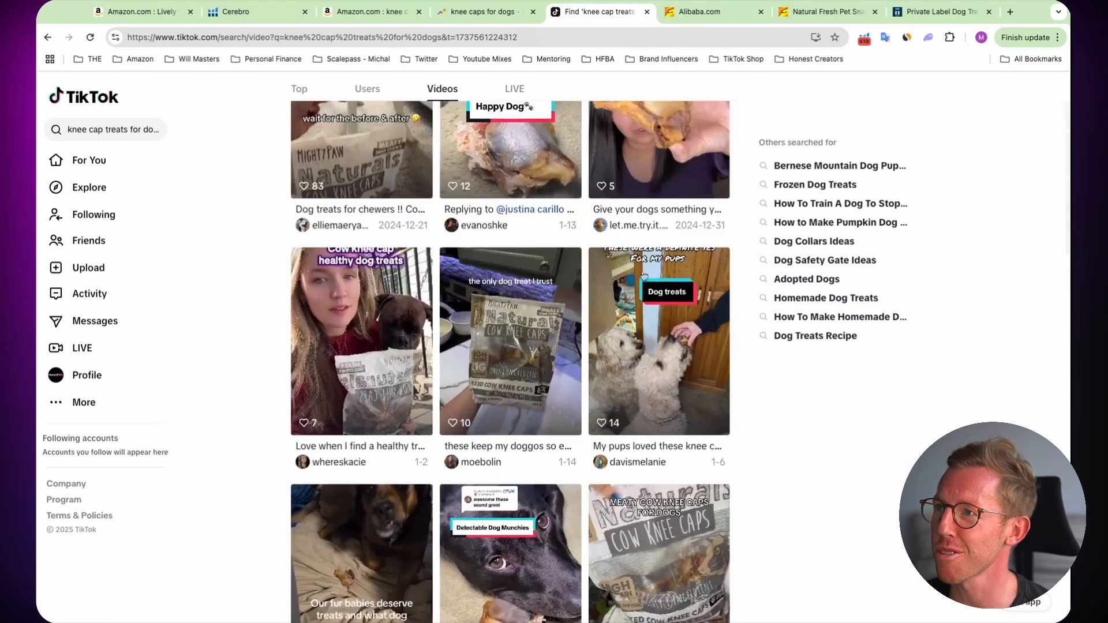
Switch back to the Amazon "knee caps for dogs" results and locate the Mighty Paw Naturals cow knee caps product.
click(371, 13)
scroll(570, 334, up, 2)
scroll(581, 339, down, 2)
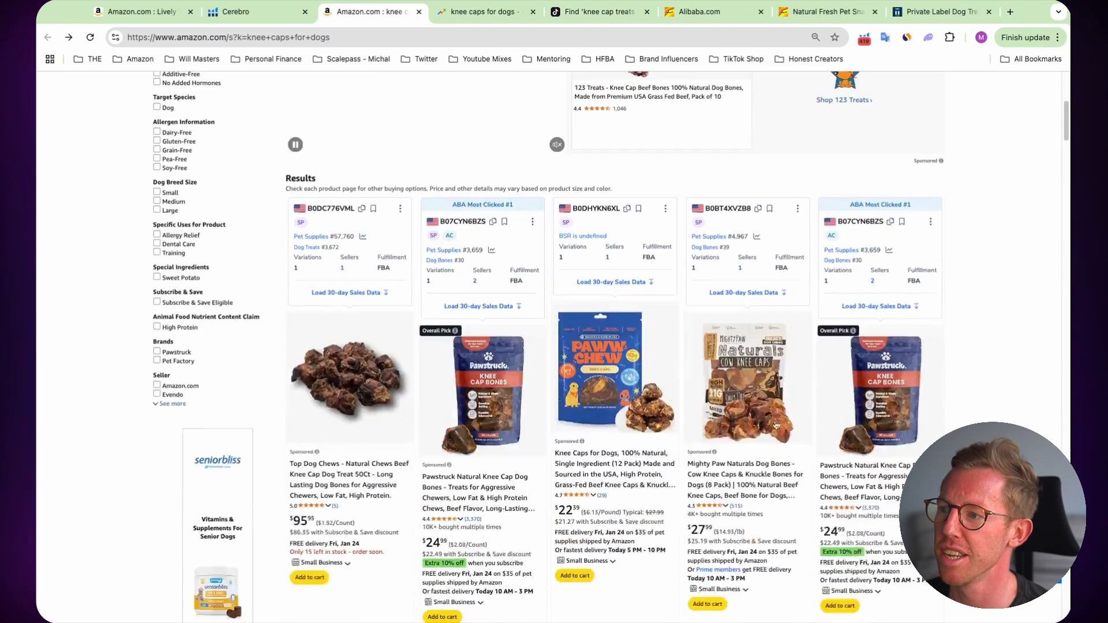
Run Helium 10 Xray on the "knee caps for dogs" results, rank the products by parent level revenue, and close the report.
scroll(746, 526, down, 1)
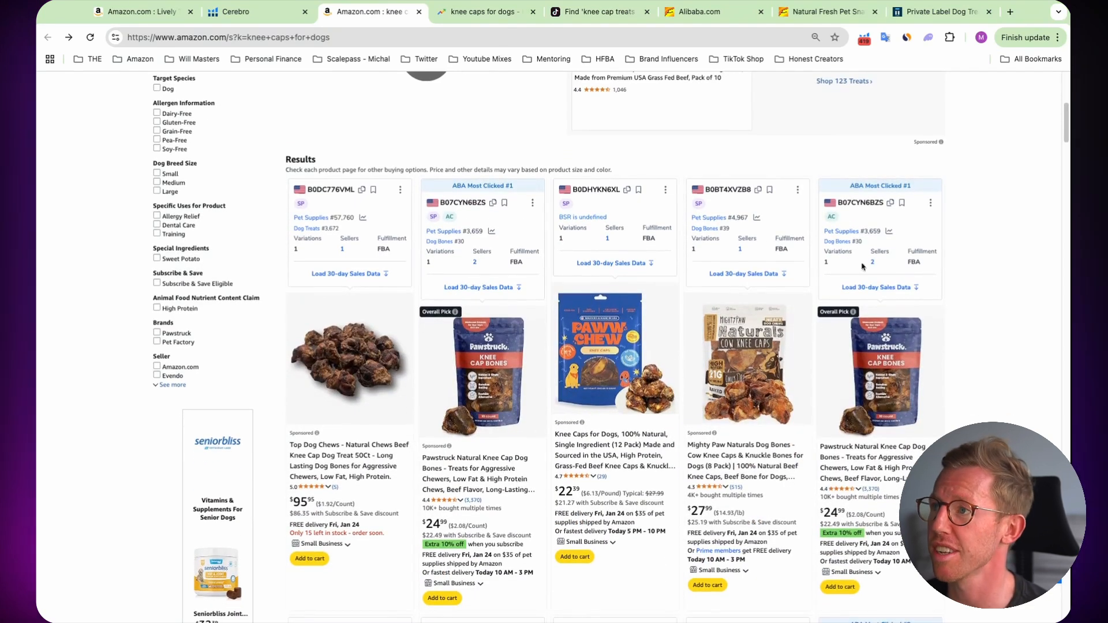
click(862, 39)
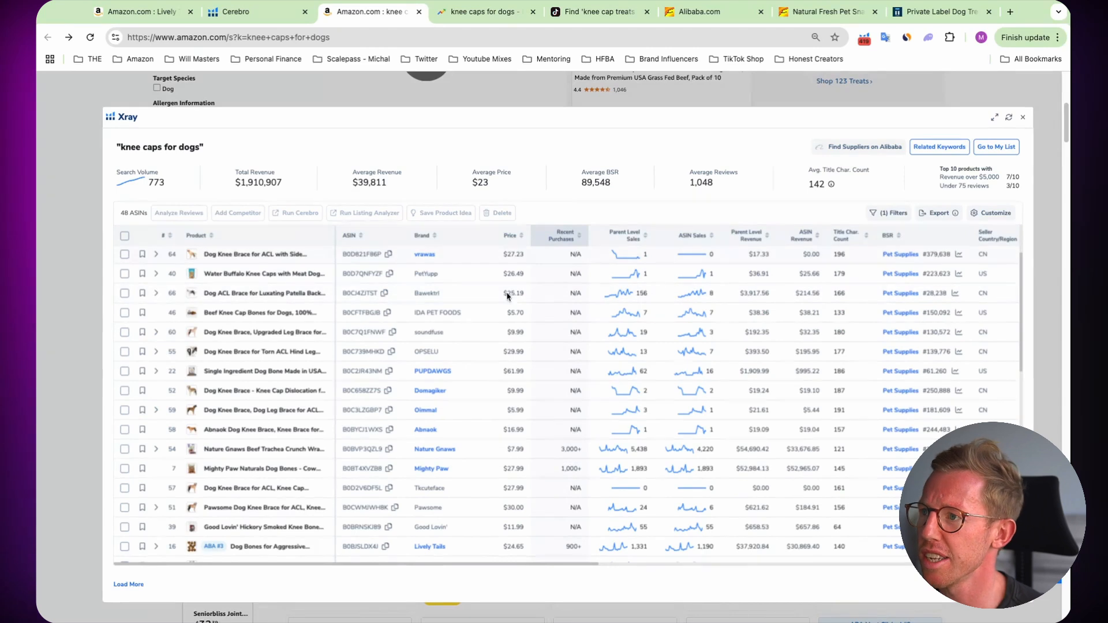
click(751, 243)
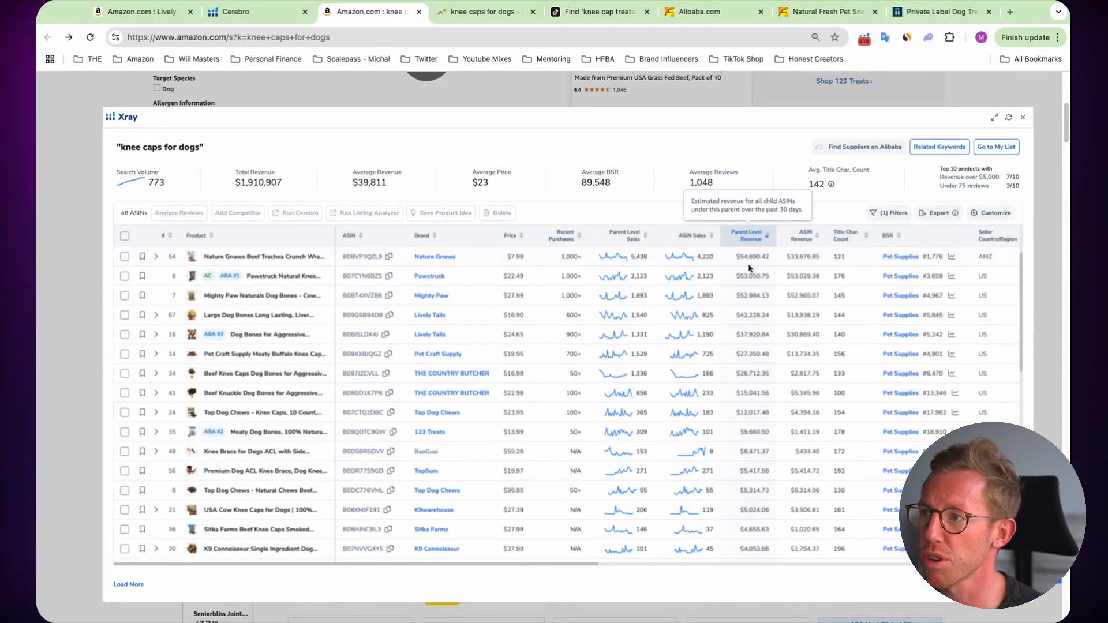
click(1022, 118)
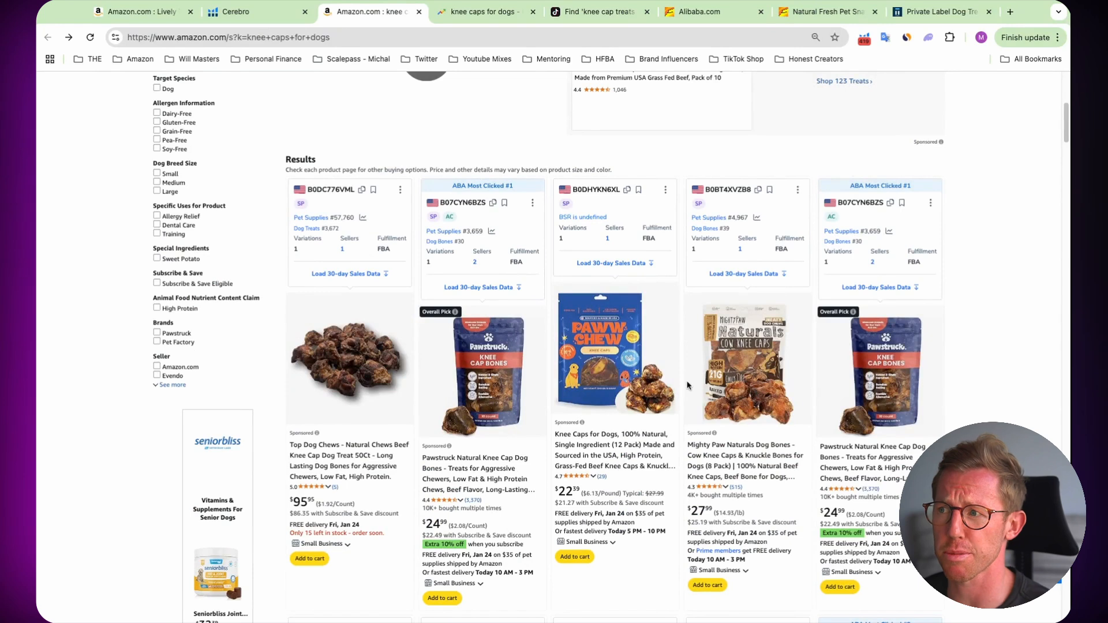
Switch to TikTok and examine the knee cap treat videos for Mighty Paw promotions, comparing their like counts and posting dates.
click(581, 13)
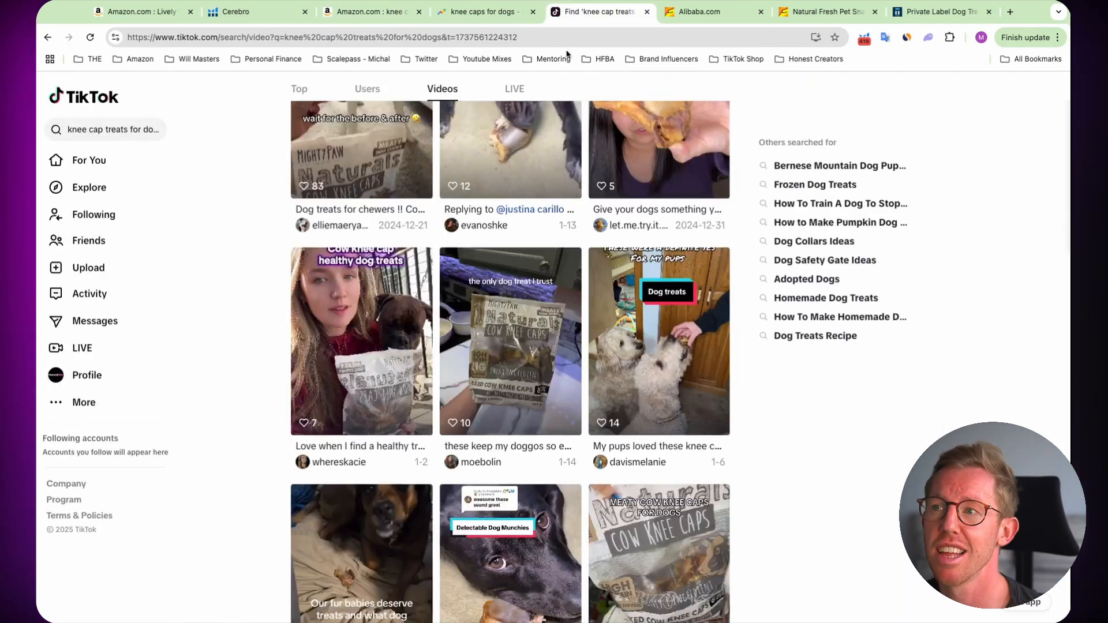
scroll(505, 294, up, 2)
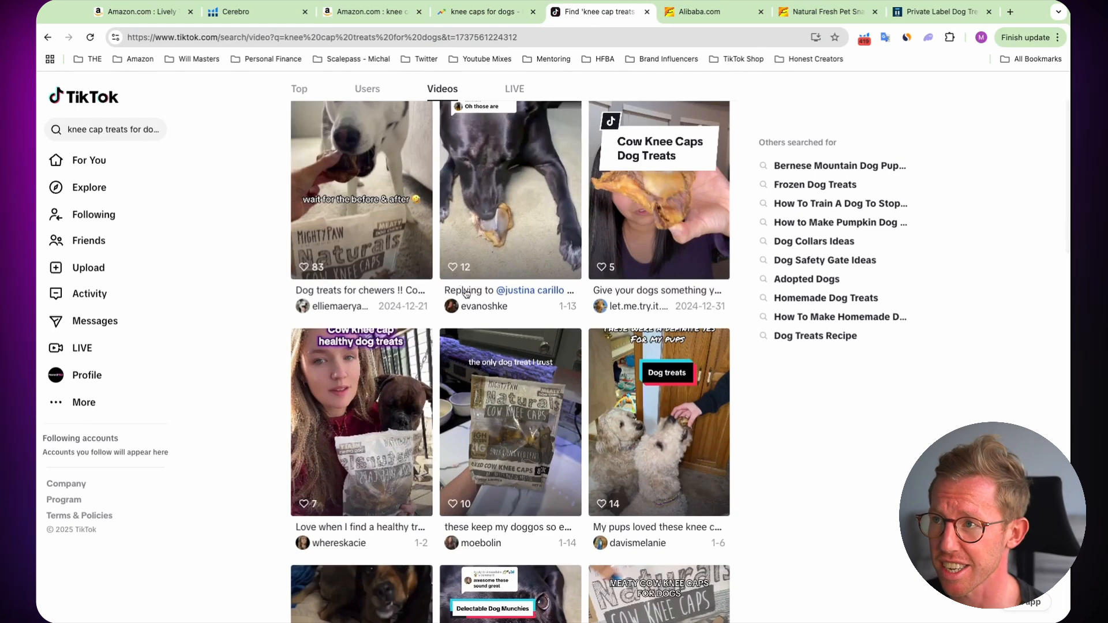
scroll(467, 293, up, 1)
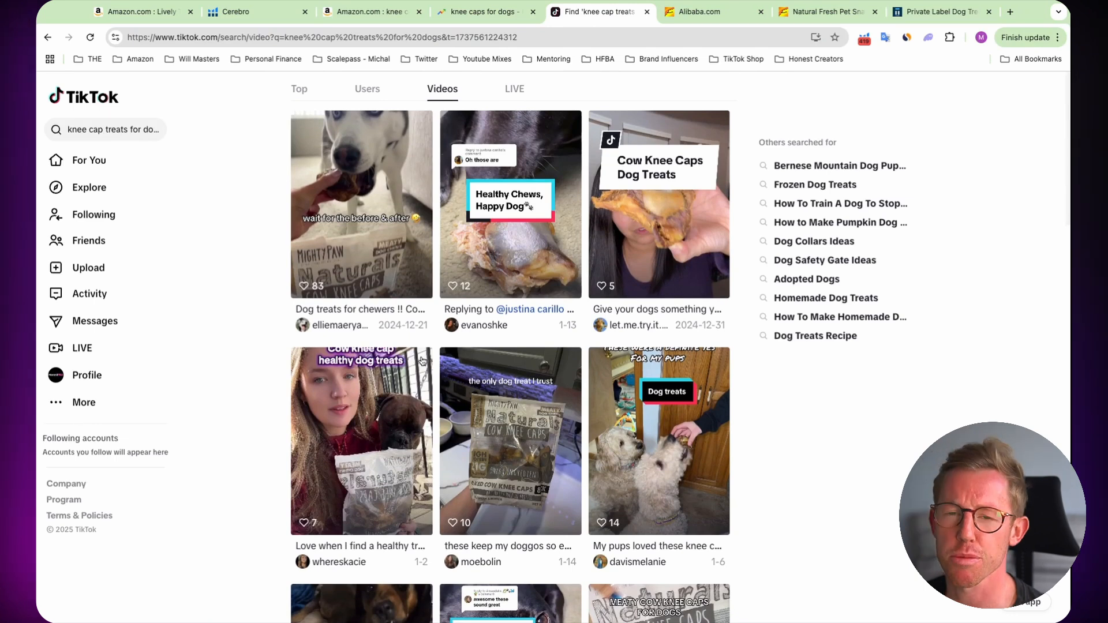
scroll(421, 360, down, 3)
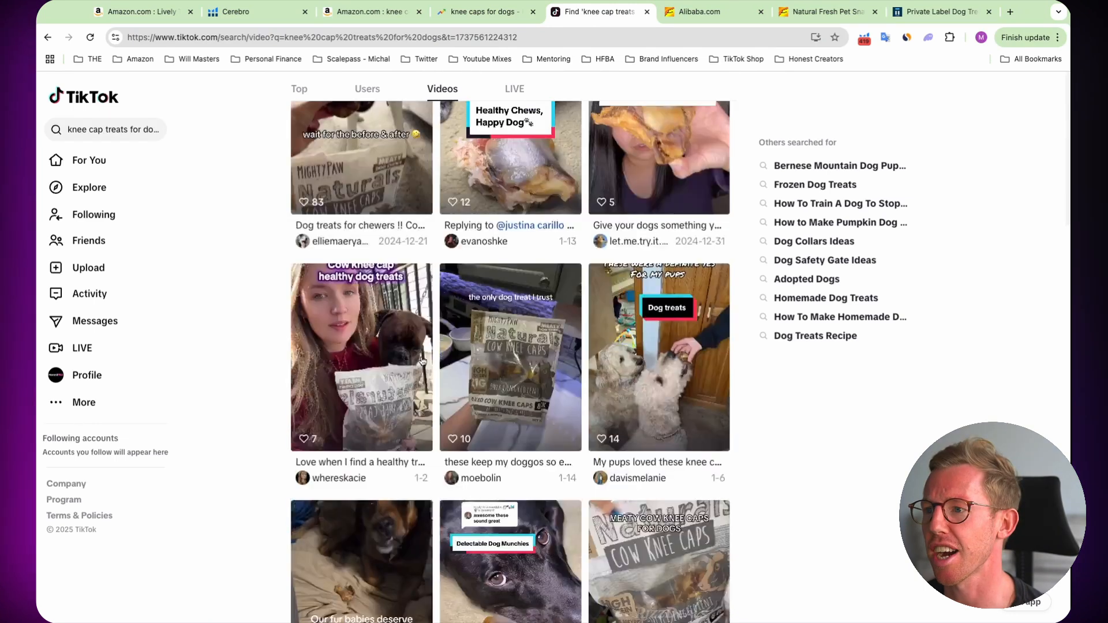
scroll(422, 360, down, 2)
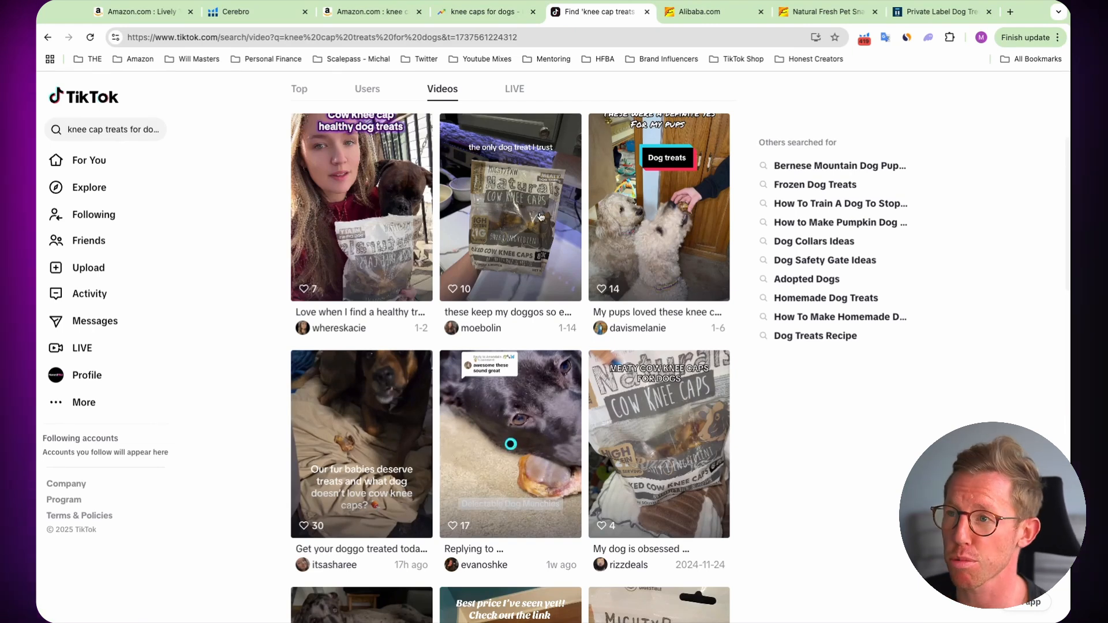
scroll(663, 281, down, 1)
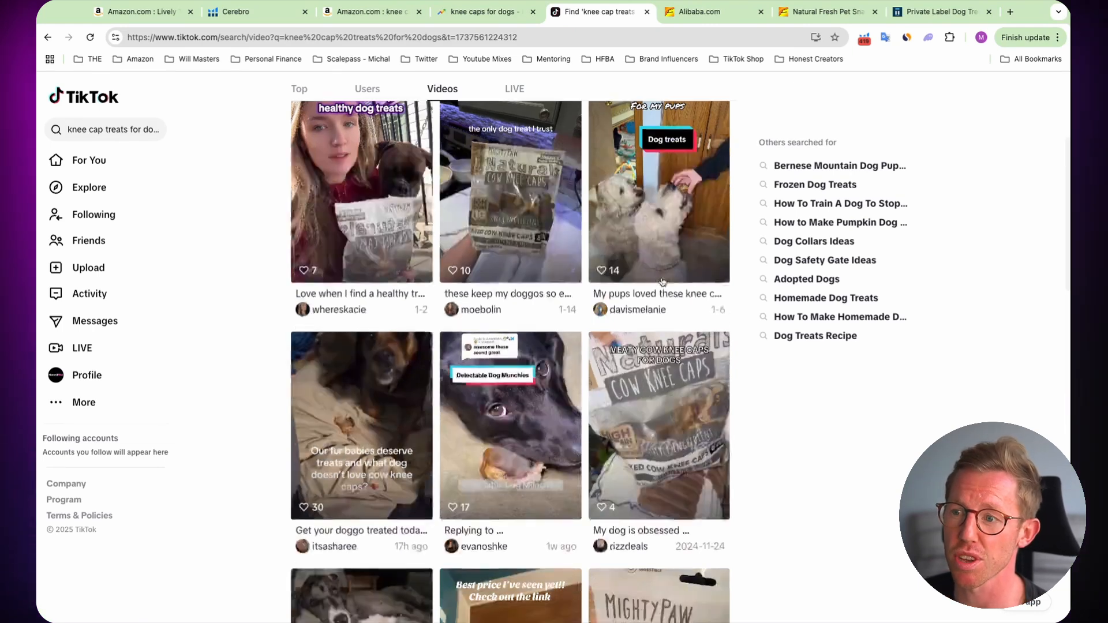
scroll(662, 282, down, 6)
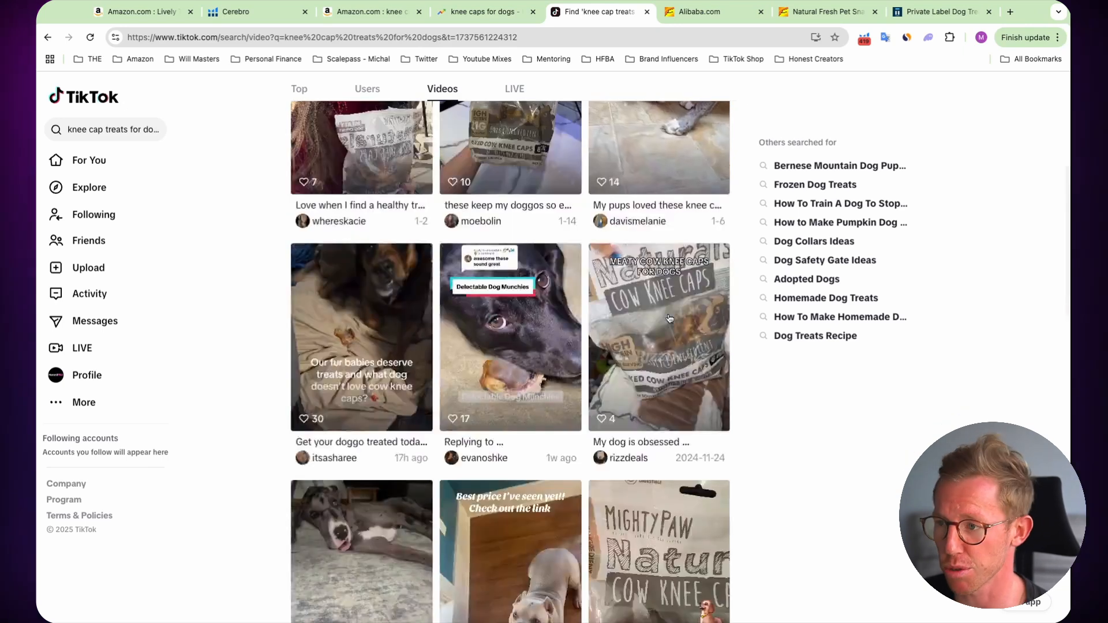
scroll(662, 317, down, 7)
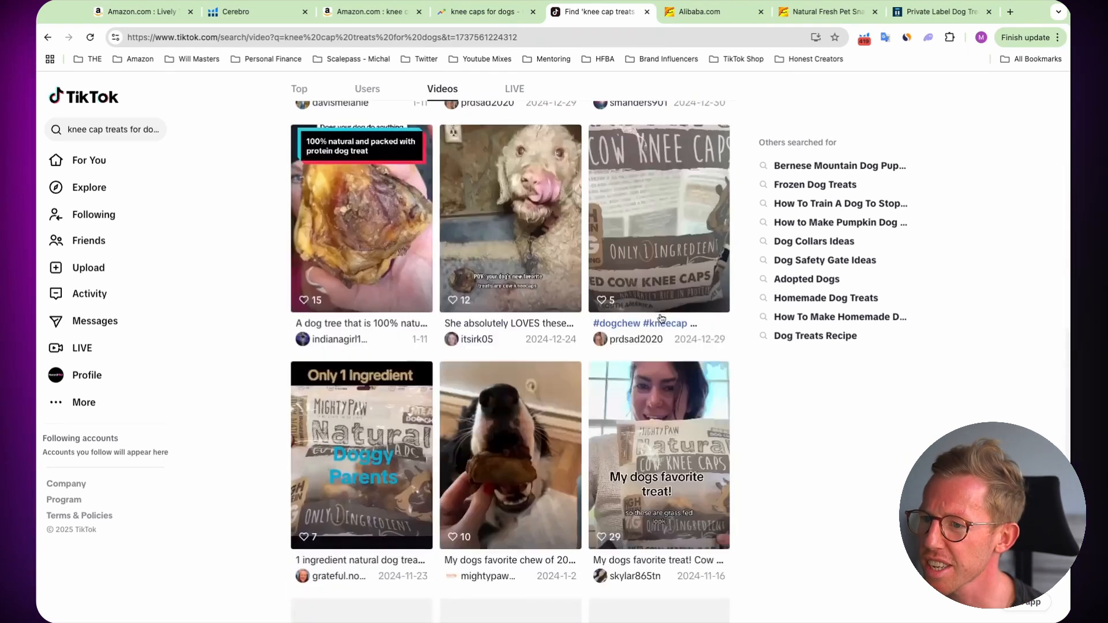
scroll(641, 364, down, 5)
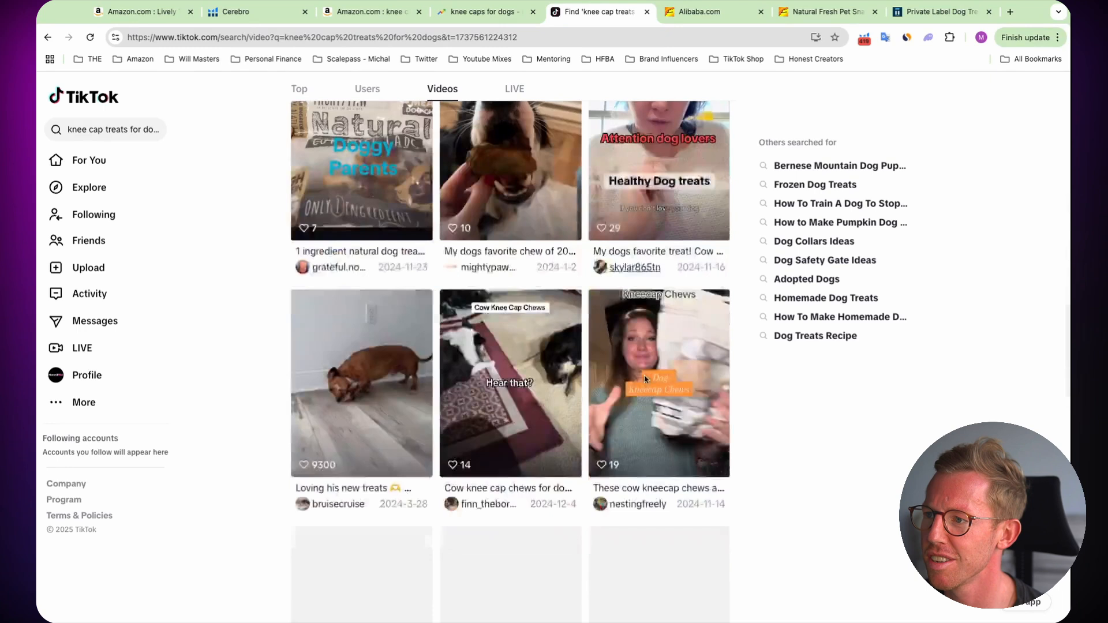
scroll(645, 378, up, 4)
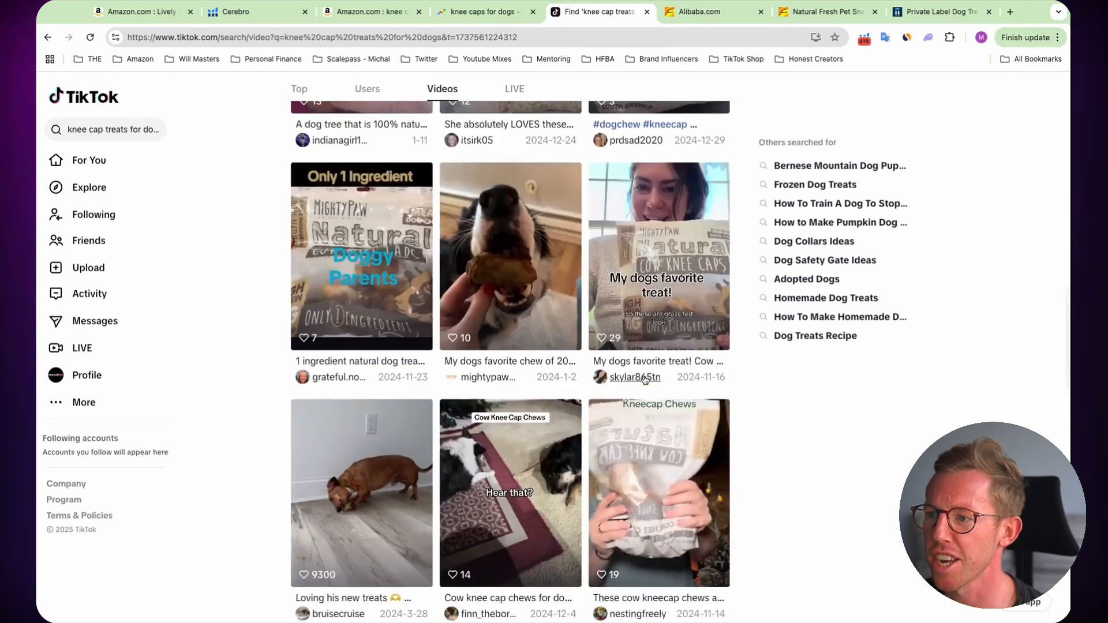
scroll(645, 380, down, 2)
scroll(645, 379, down, 4)
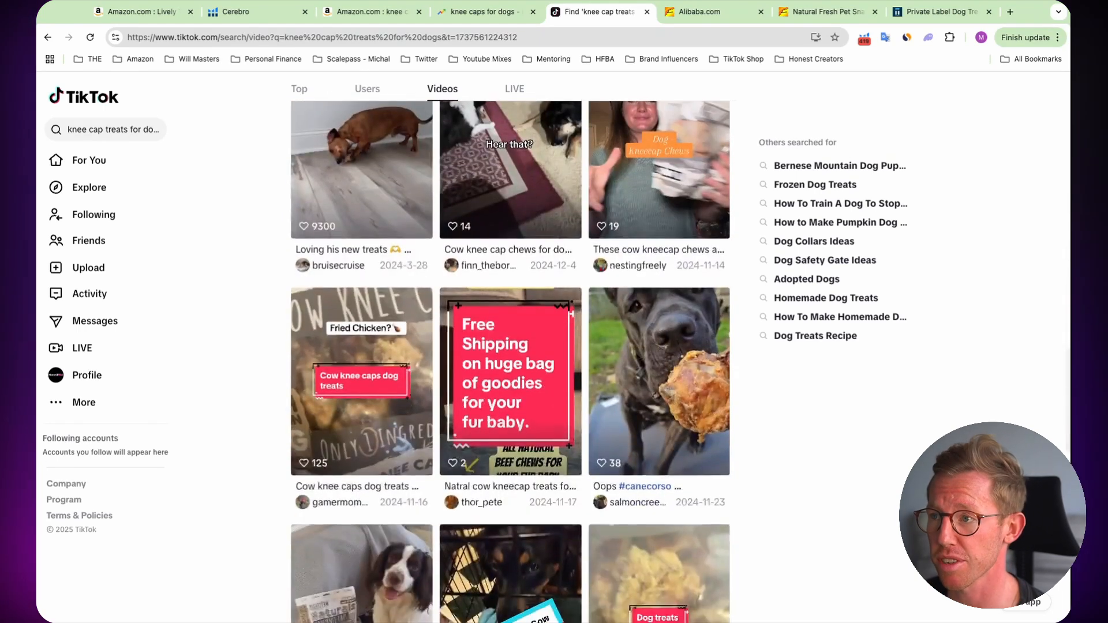
scroll(645, 379, up, 4)
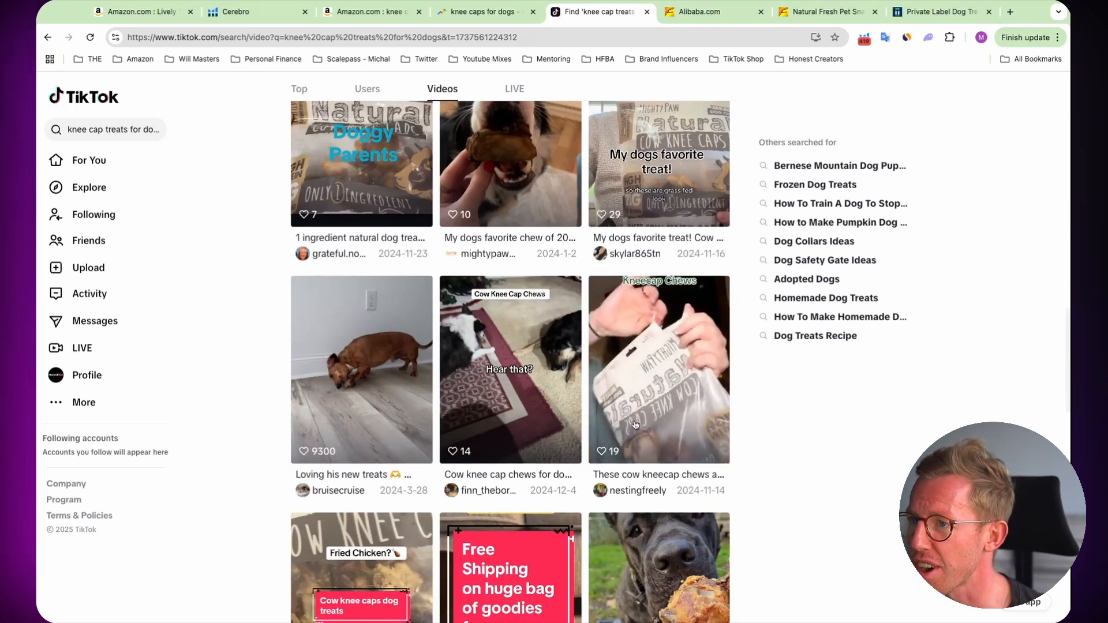
scroll(645, 375, down, 10)
scroll(663, 416, up, 8)
scroll(663, 417, up, 4)
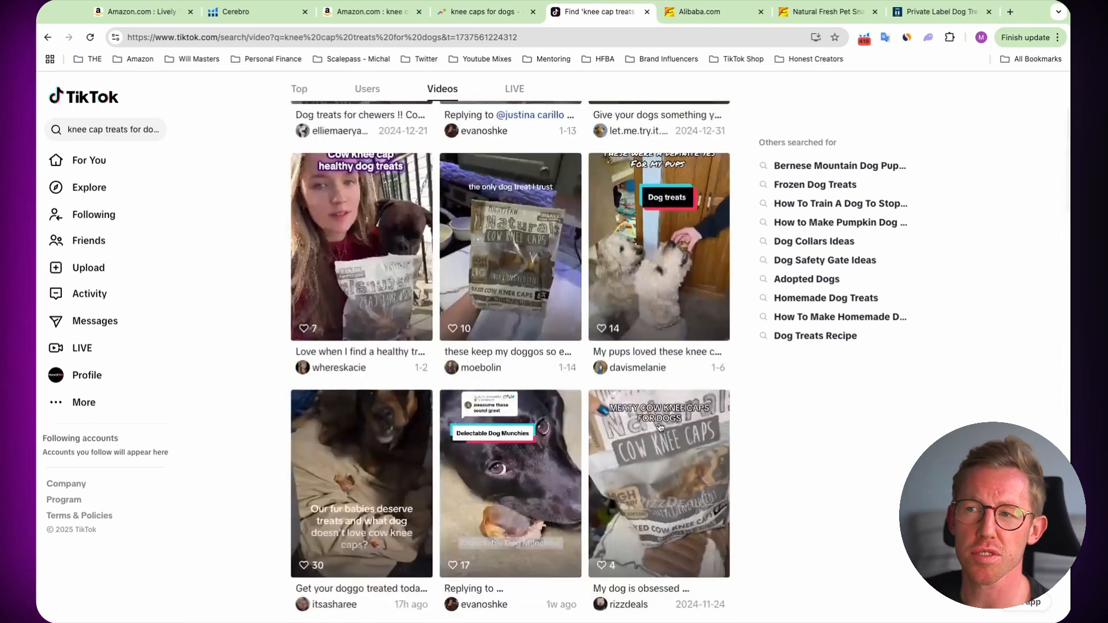
scroll(660, 426, up, 3)
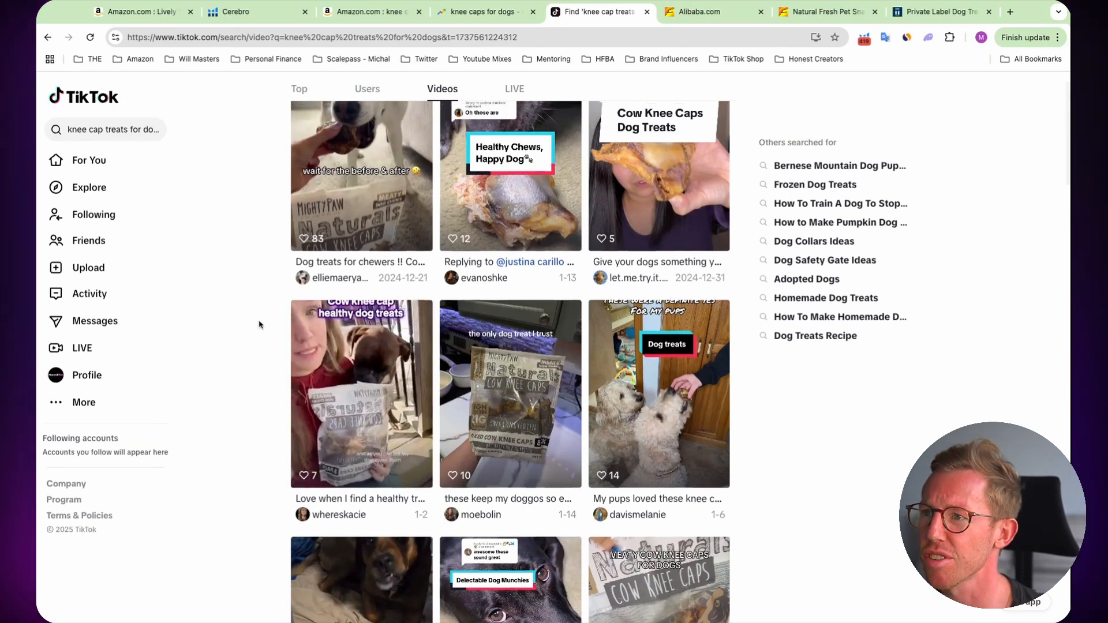
scroll(260, 321, up, 2)
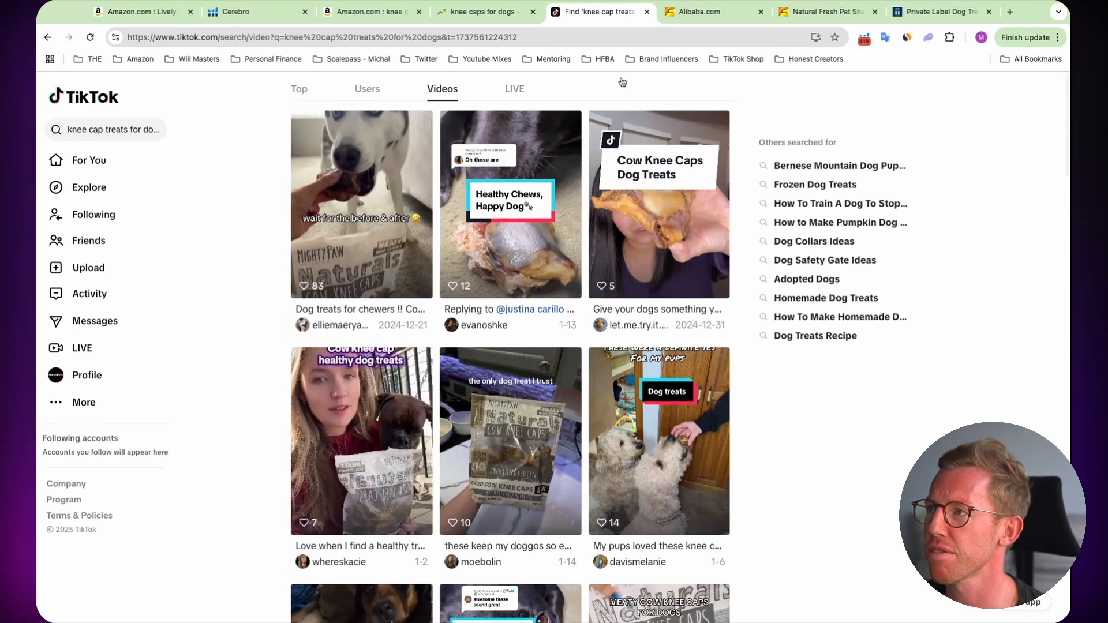
Search Google for "facebook ad library" in a new tab and open the Ad Library site.
click(1010, 12)
text(facebook ad library)
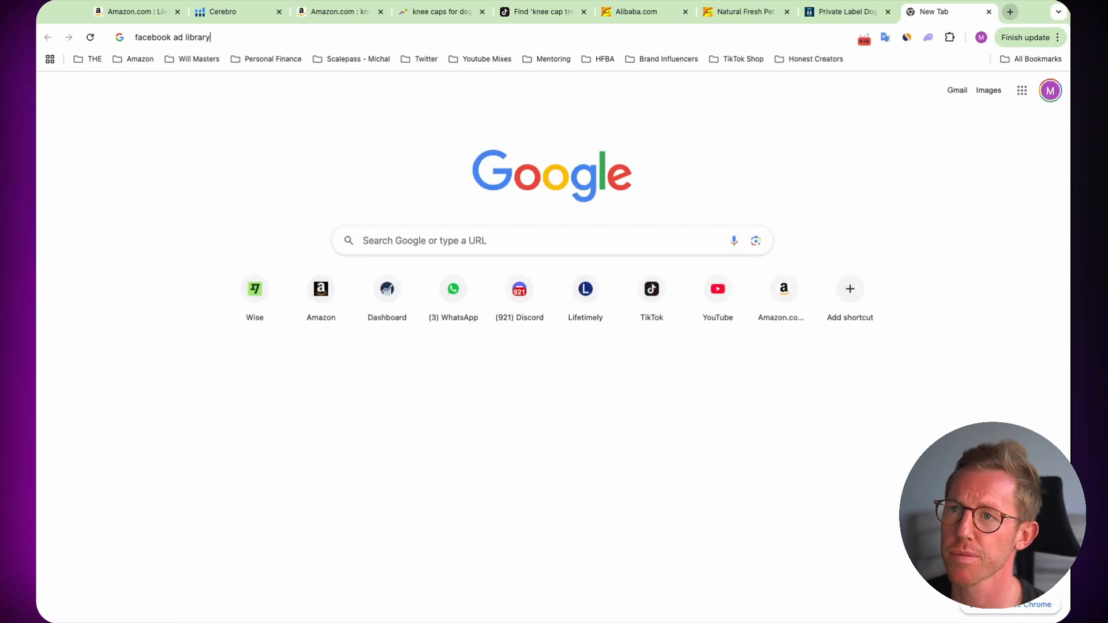
key(Return)
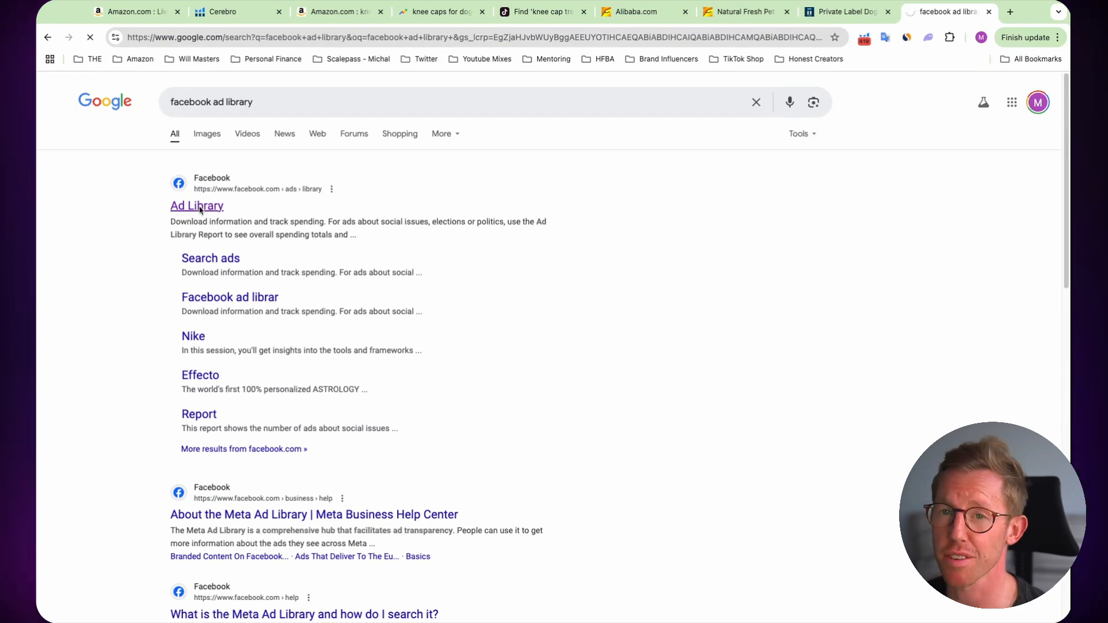
click(199, 206)
Set the ad category to All ads and search the United States ads for "mighty paw".
click(400, 351)
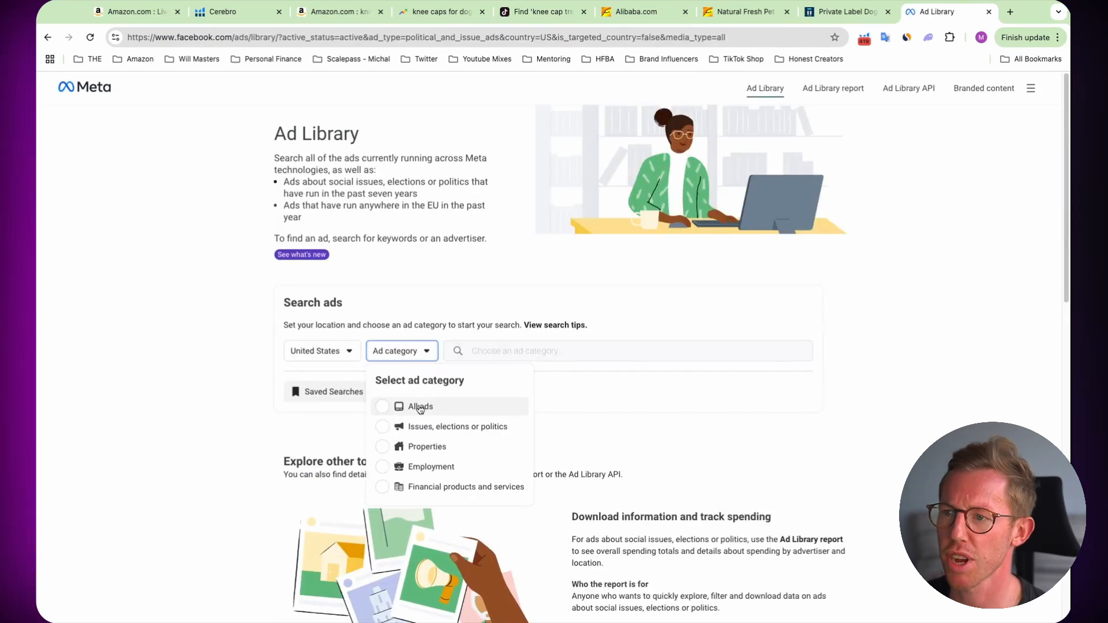
click(388, 404)
click(548, 357)
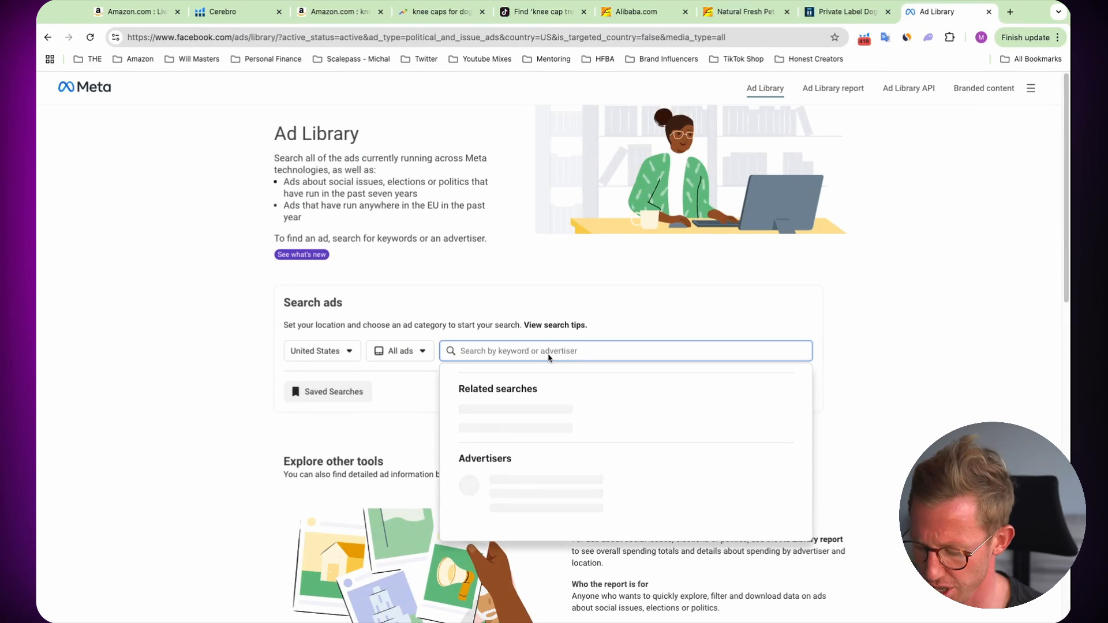
text(mighty paw)
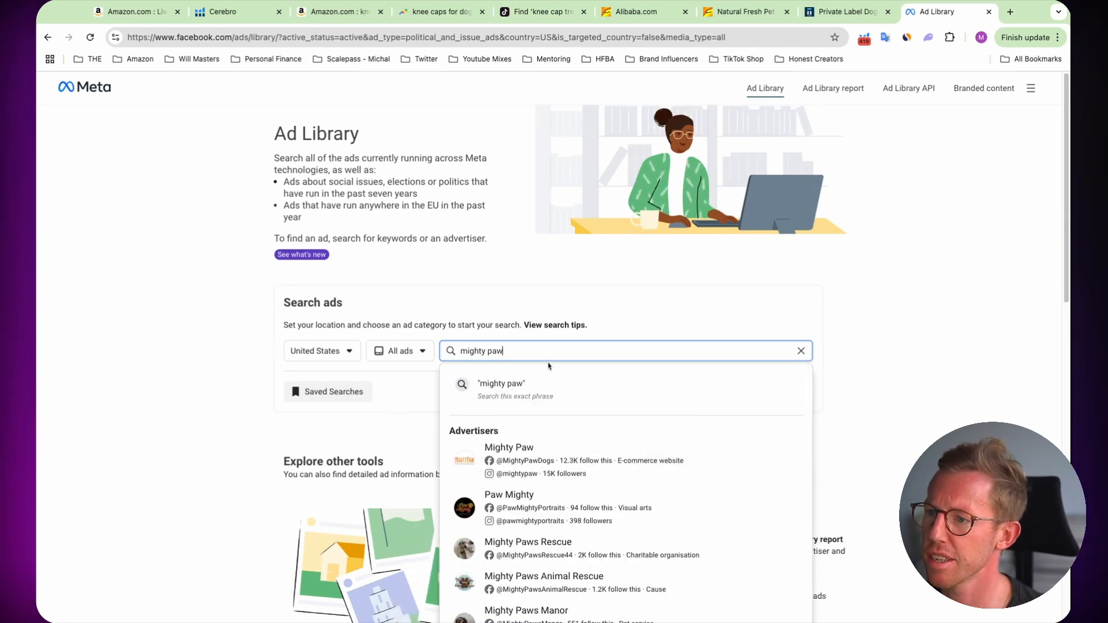
key(Return)
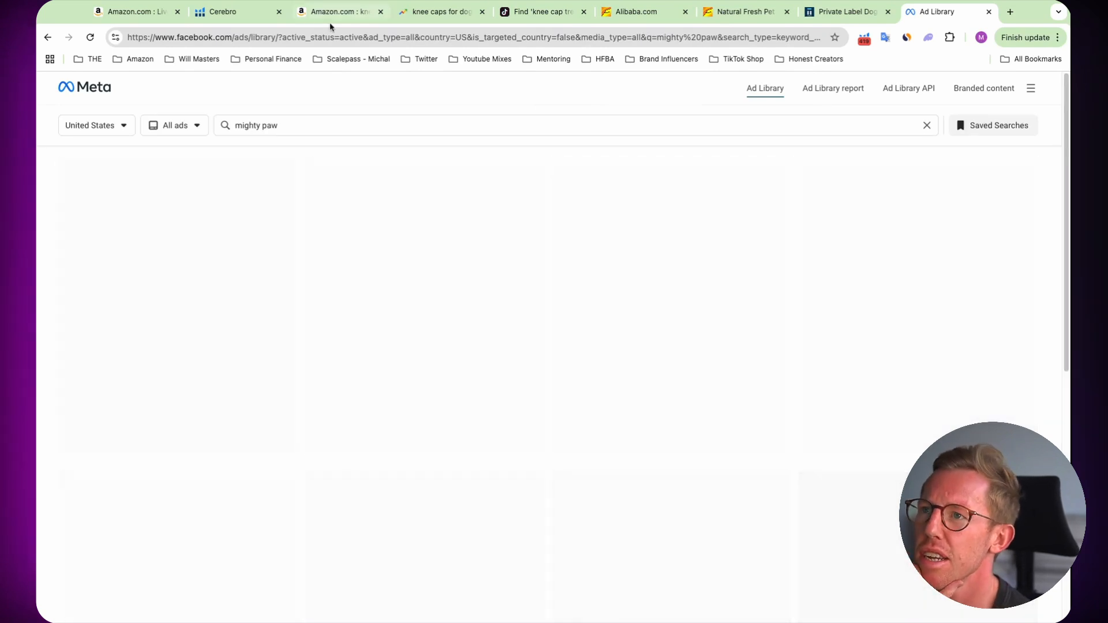
Check the brand name in the Amazon results, return to the Ad Library, and show only ads from the advertiser Mighty Paw.
click(331, 13)
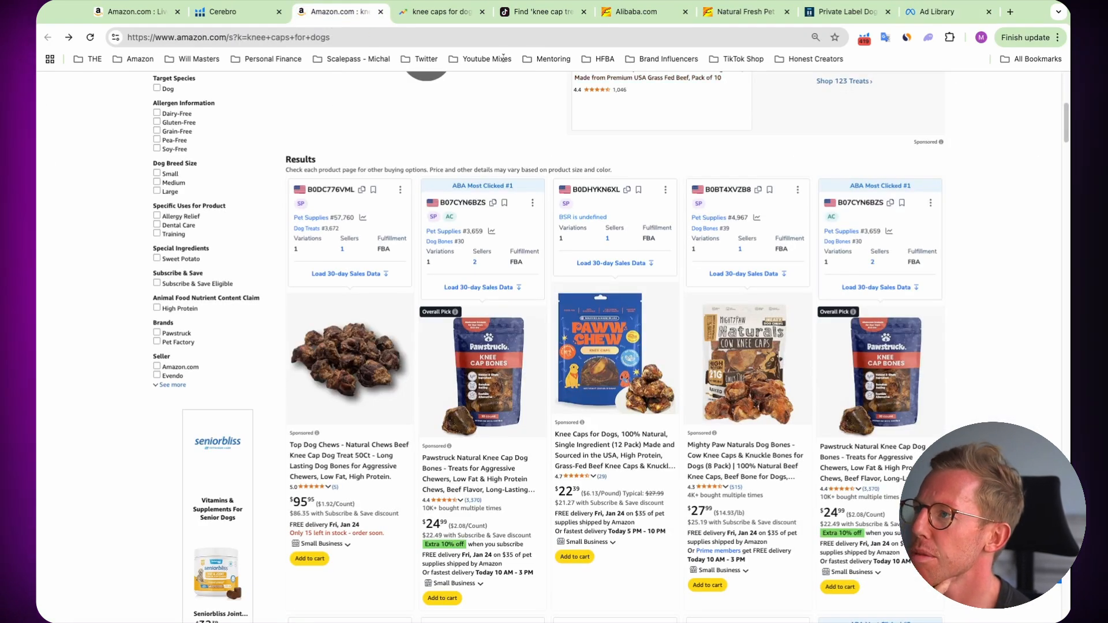
click(947, 13)
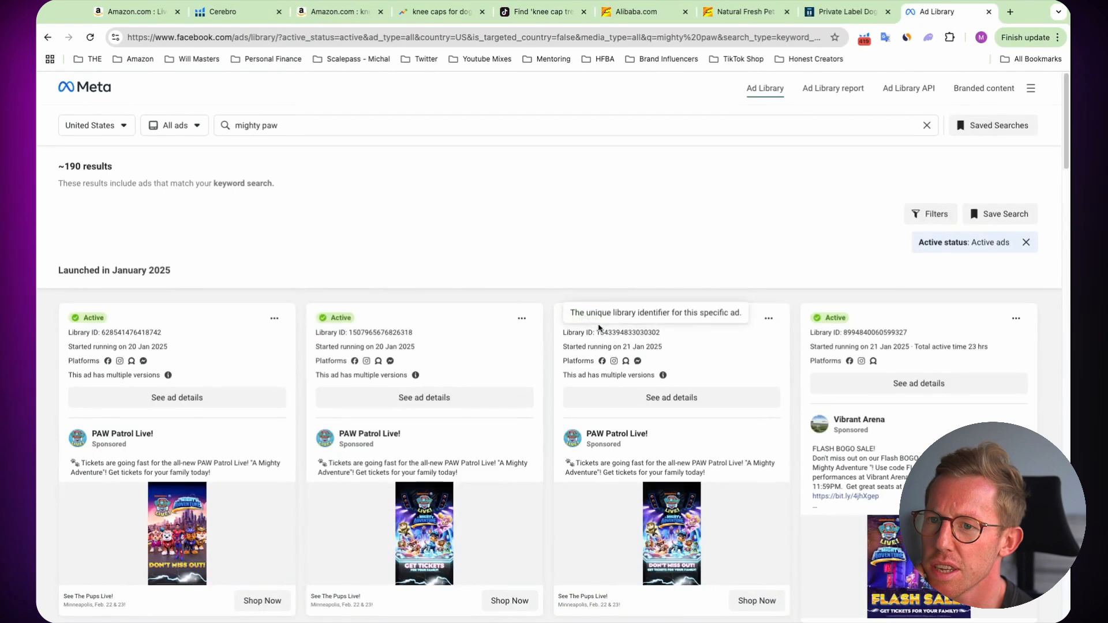
scroll(444, 285, down, 2)
scroll(444, 285, up, 2)
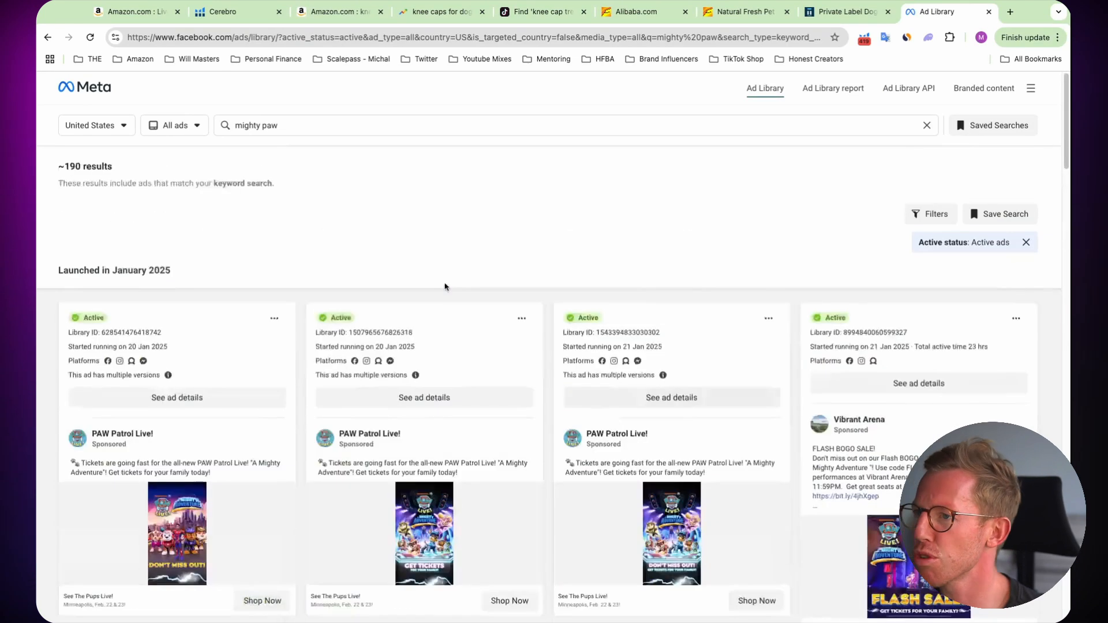
click(289, 129)
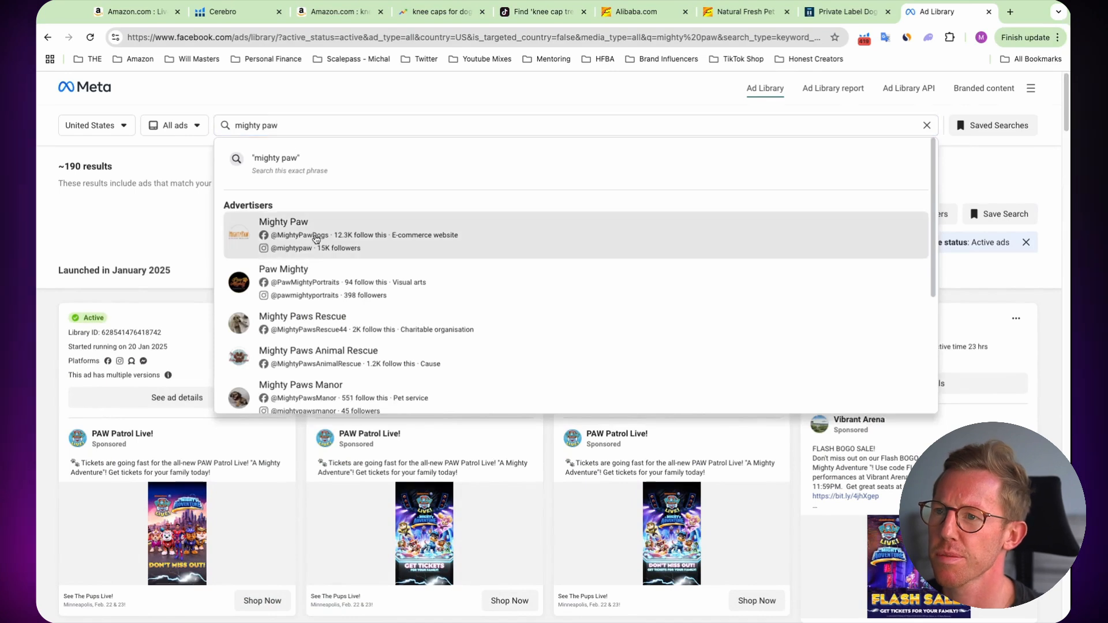
click(316, 239)
Review Mighty Paw's active ads launched in January 2025, checking the advertised products, start dates and number of ads per creative.
scroll(504, 244, down, 3)
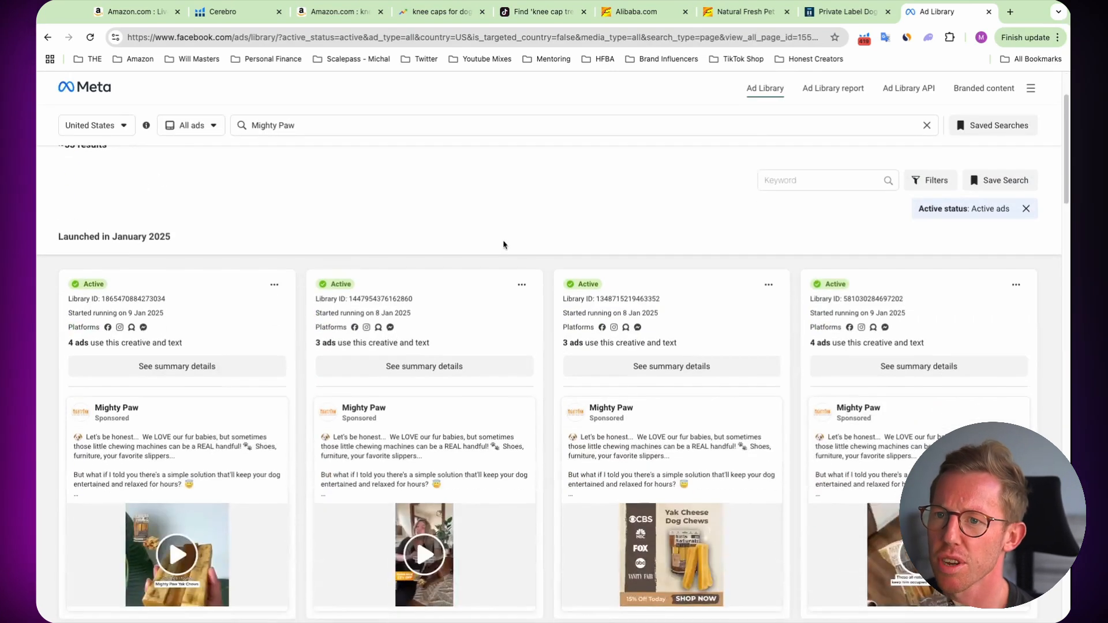
scroll(460, 280, down, 1)
scroll(458, 282, up, 1)
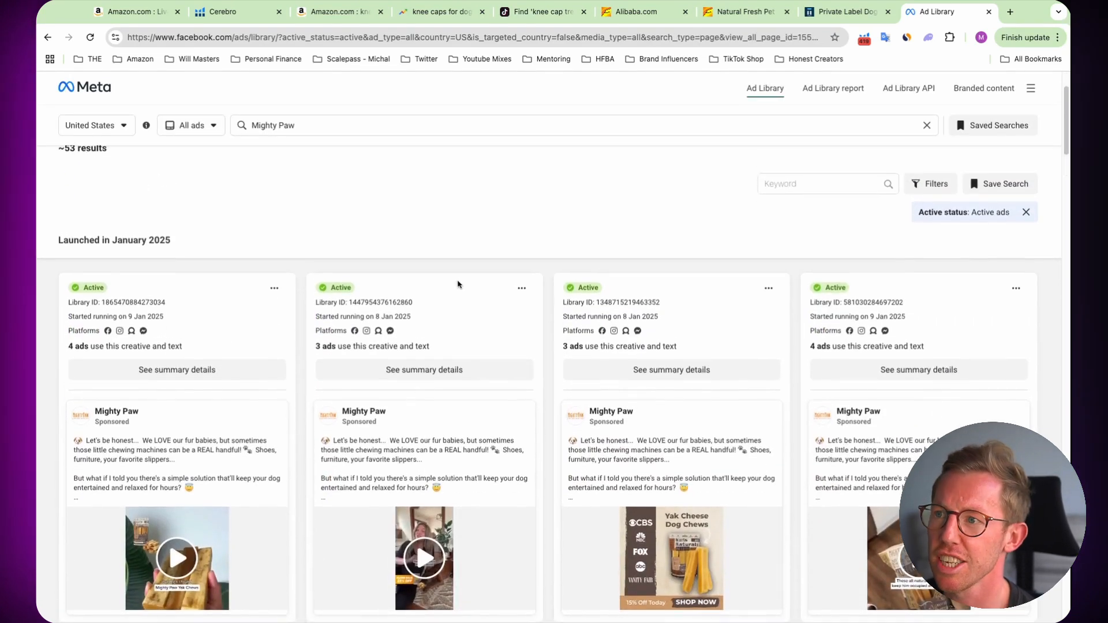
scroll(462, 319, down, 1)
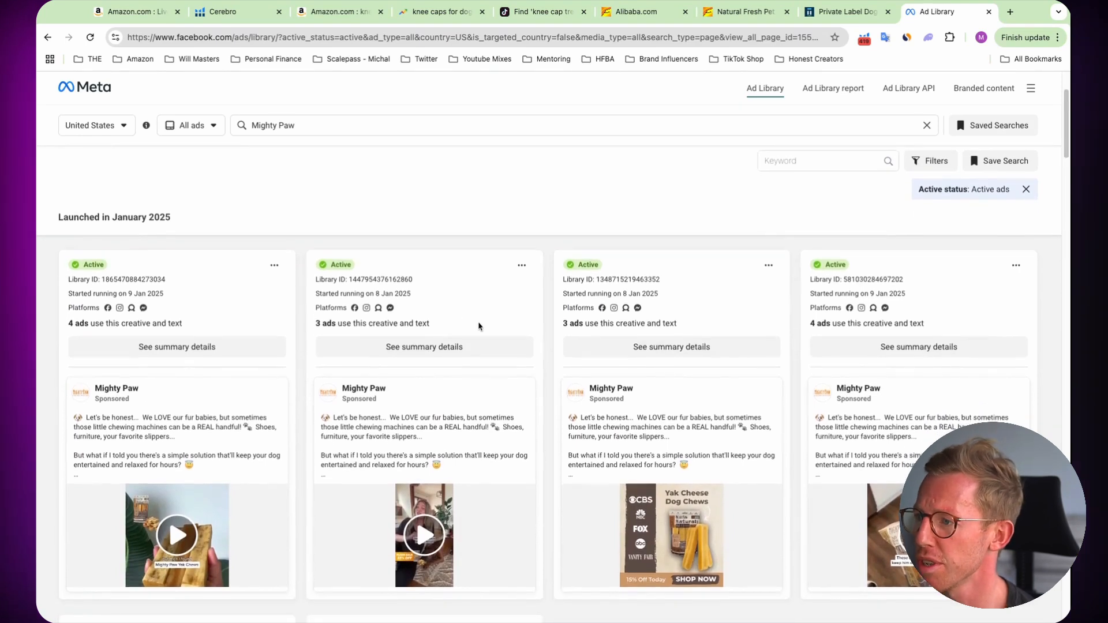
scroll(478, 326, down, 4)
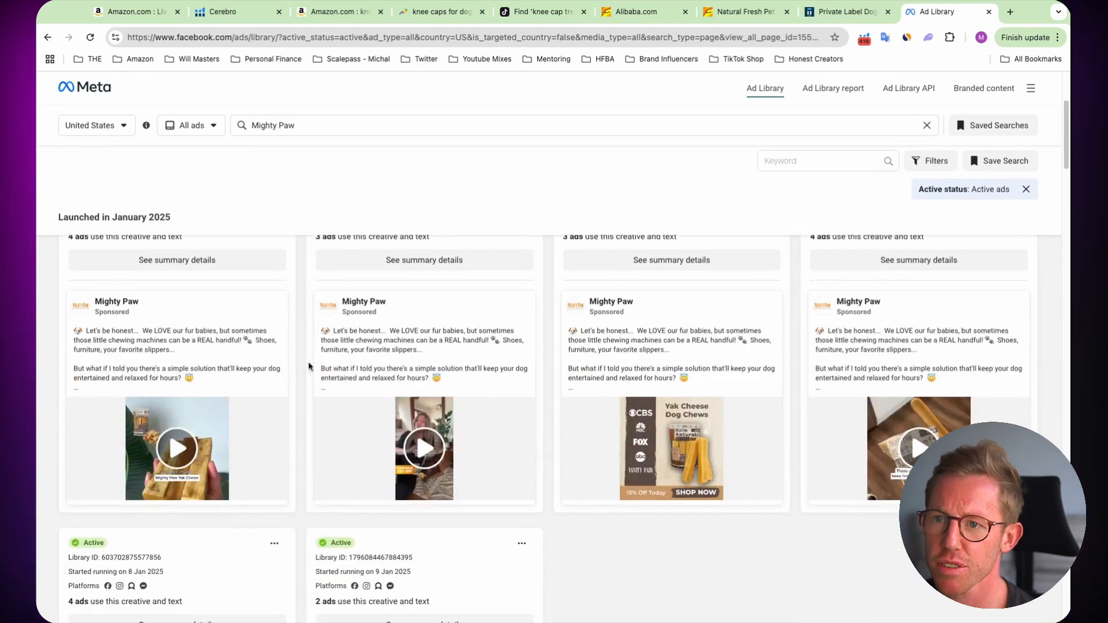
scroll(260, 357, up, 2)
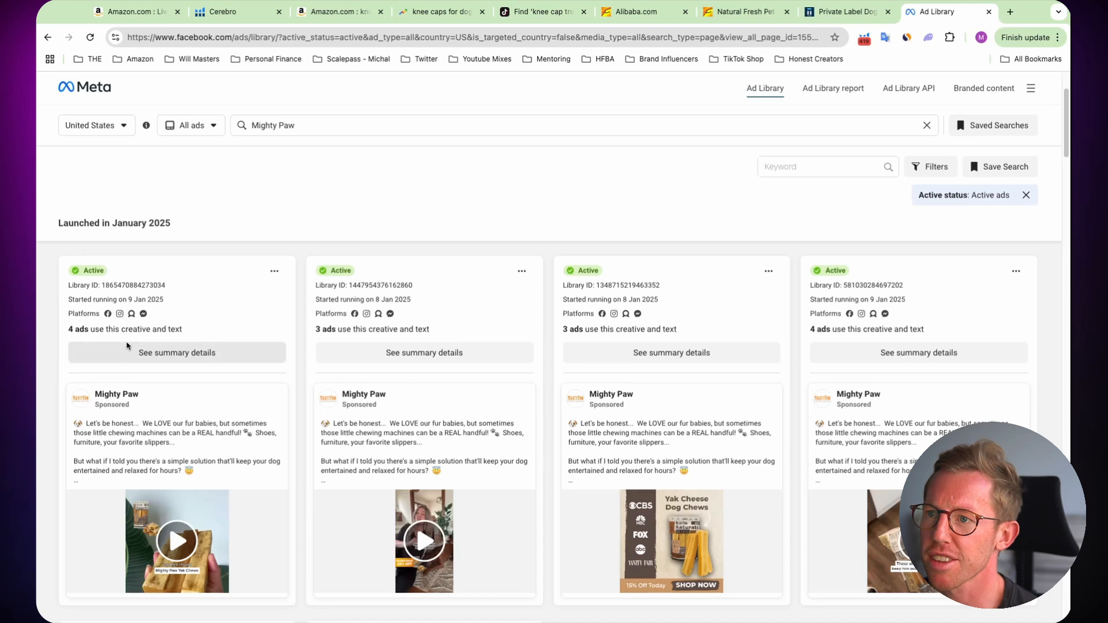
scroll(127, 346, down, 1)
scroll(811, 327, down, 1)
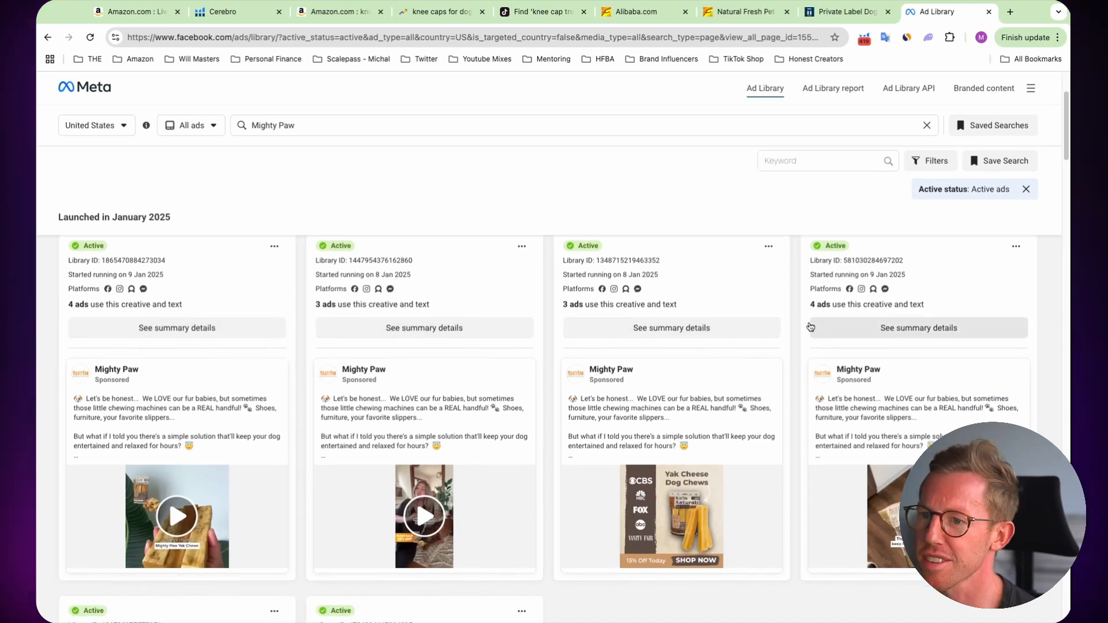
Review Mighty Paw's remaining active ads, including those launched in December 2024, checking which products they promote and their start dates.
scroll(830, 337, down, 5)
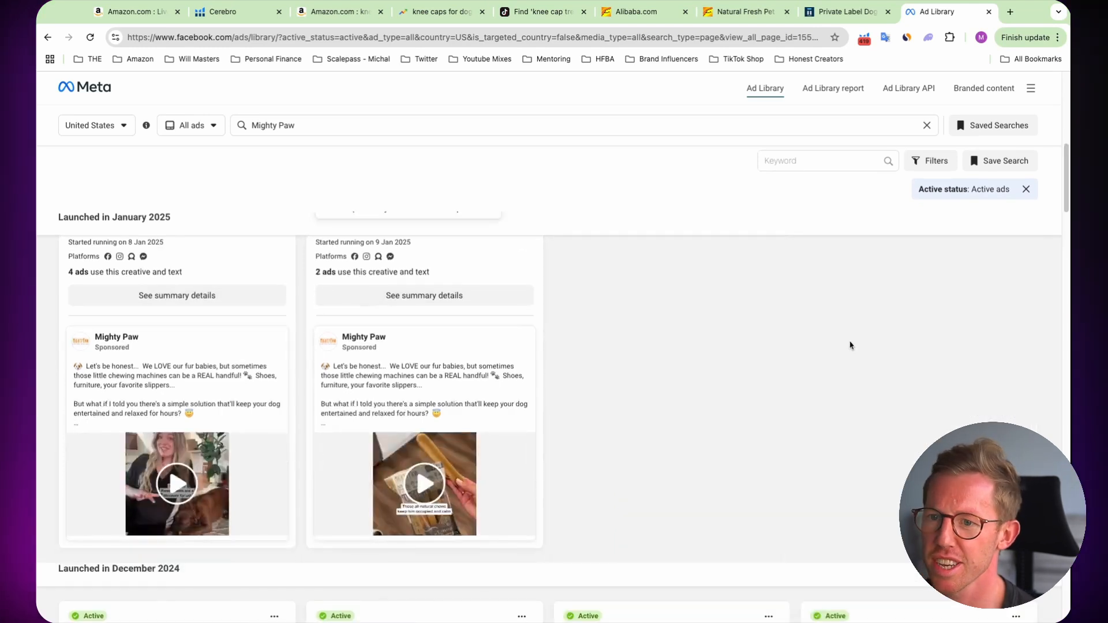
scroll(850, 345, down, 5)
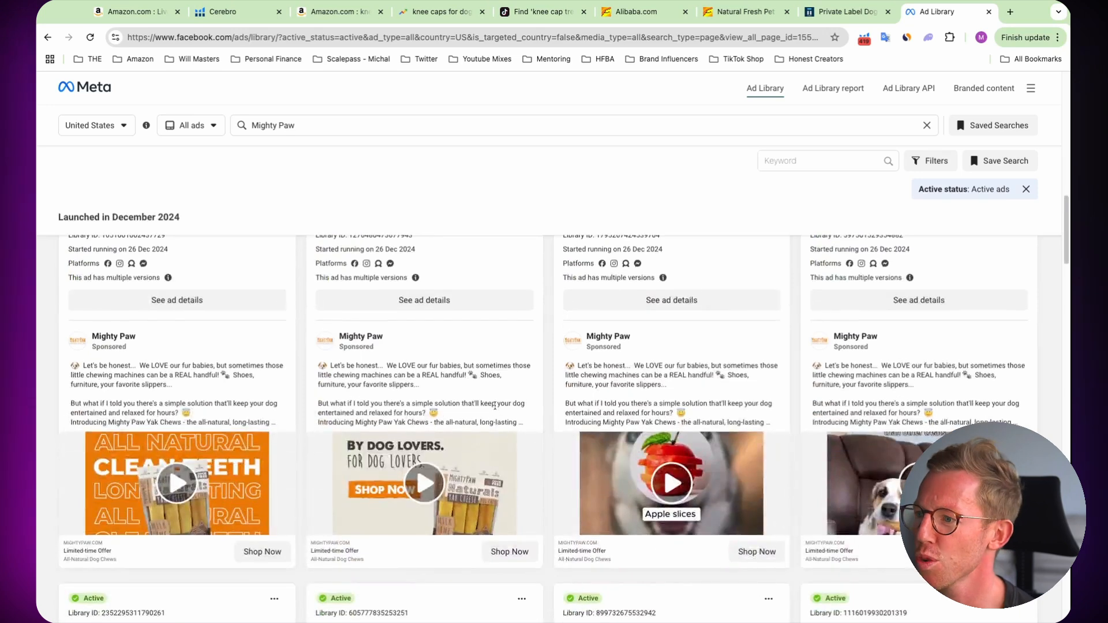
scroll(494, 406, down, 3)
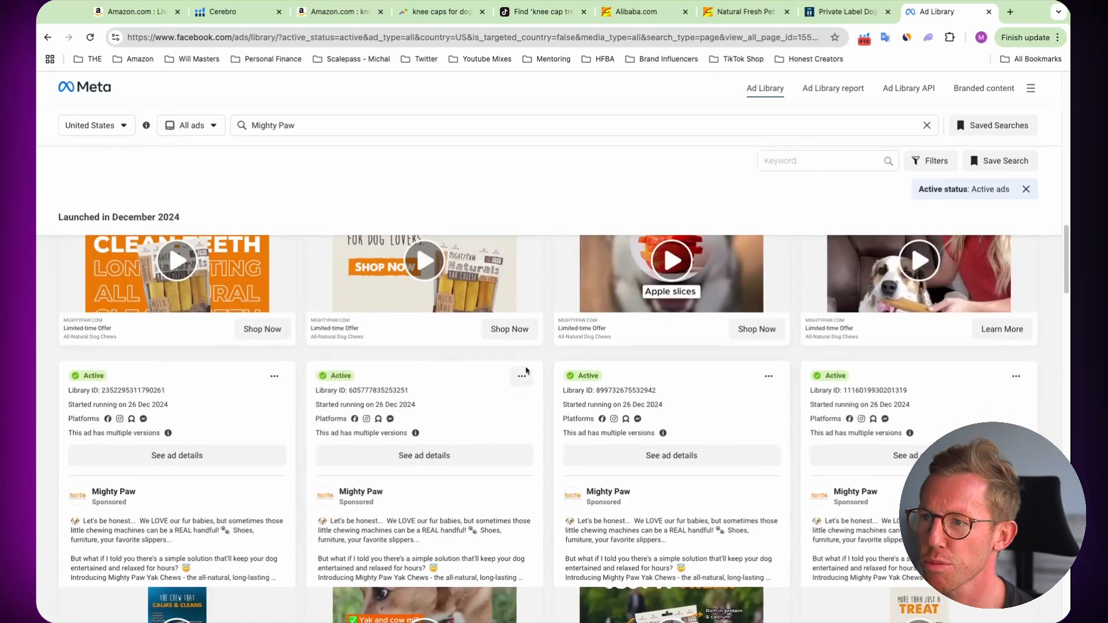
scroll(527, 366, down, 3)
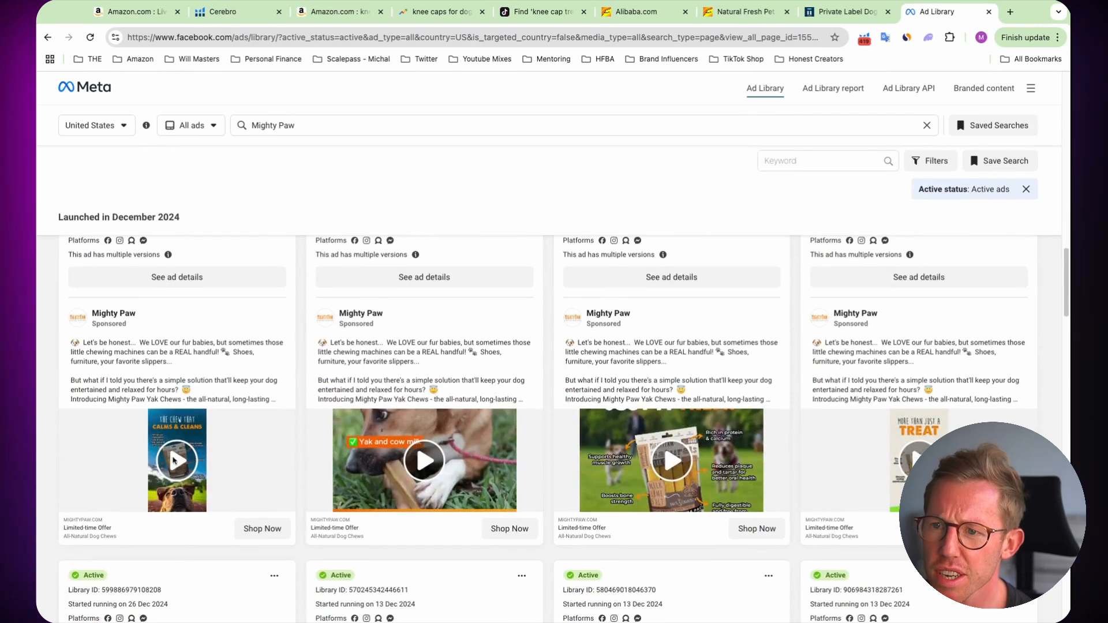
scroll(188, 463, down, 5)
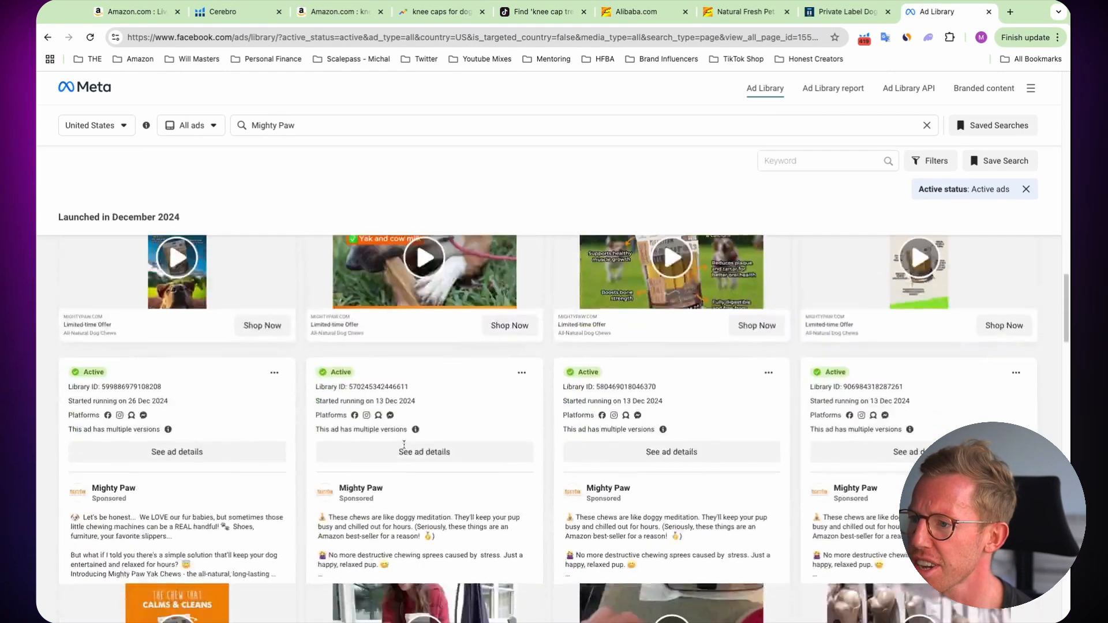
scroll(408, 440, down, 2)
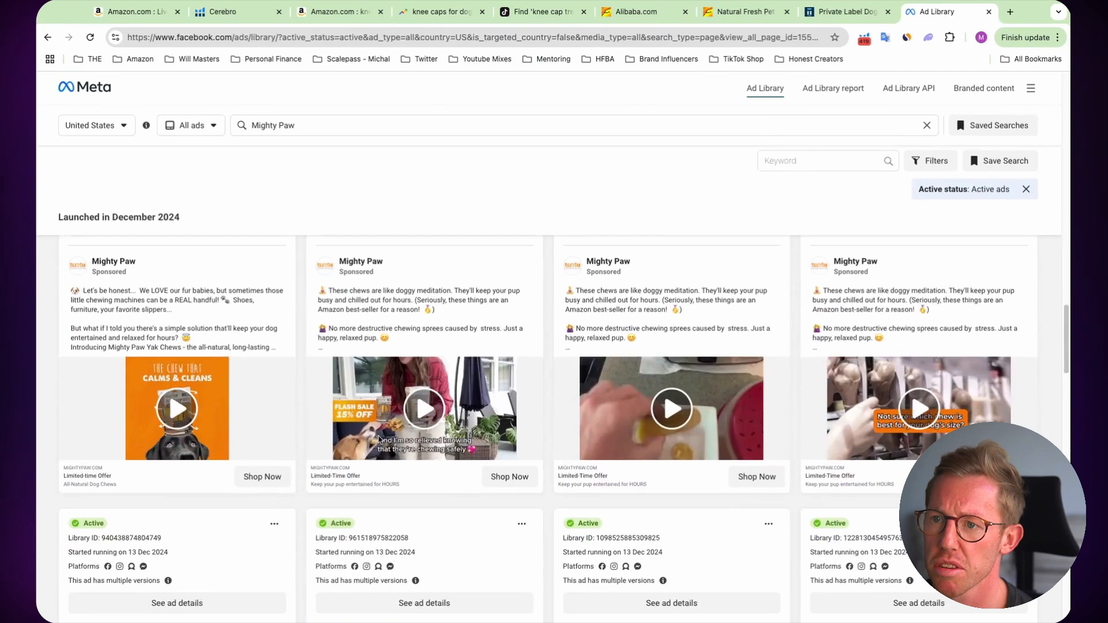
scroll(352, 443, down, 9)
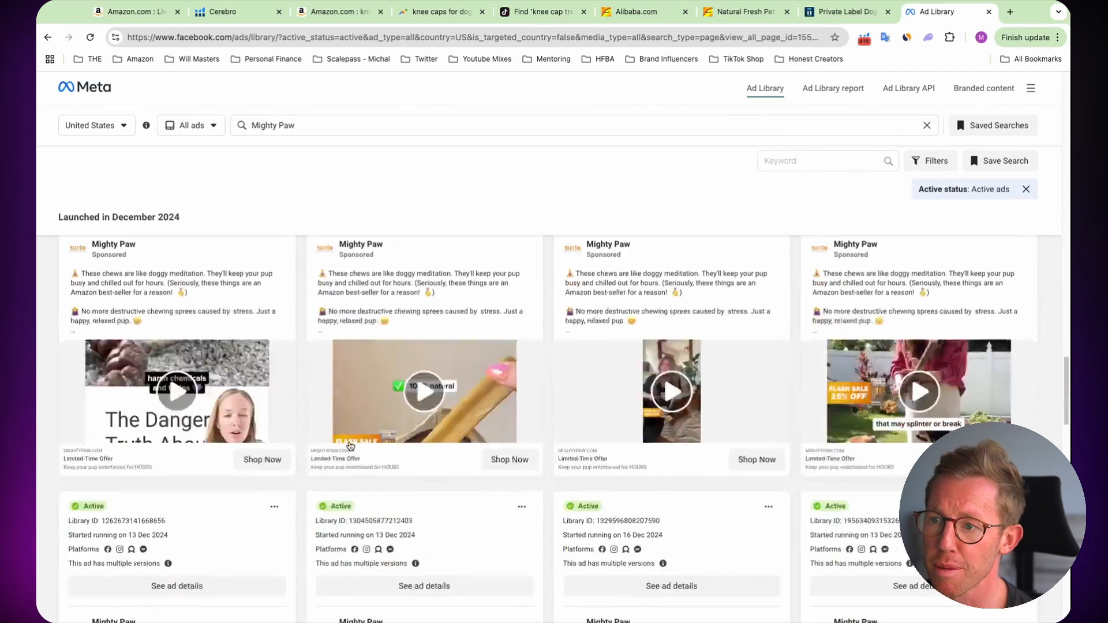
scroll(348, 445, down, 5)
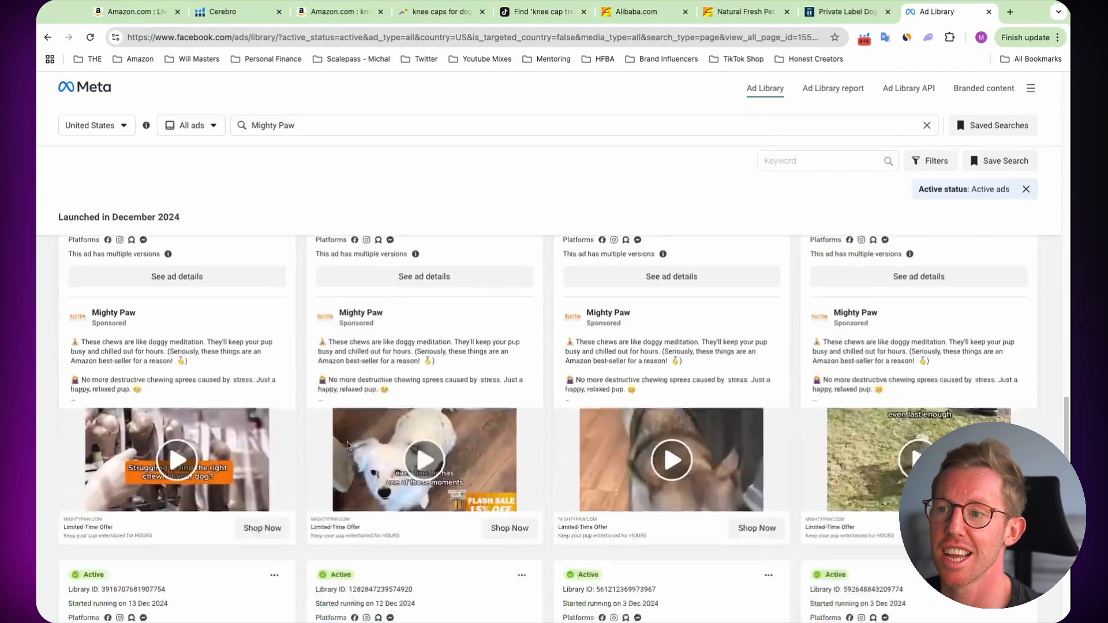
scroll(348, 445, down, 5)
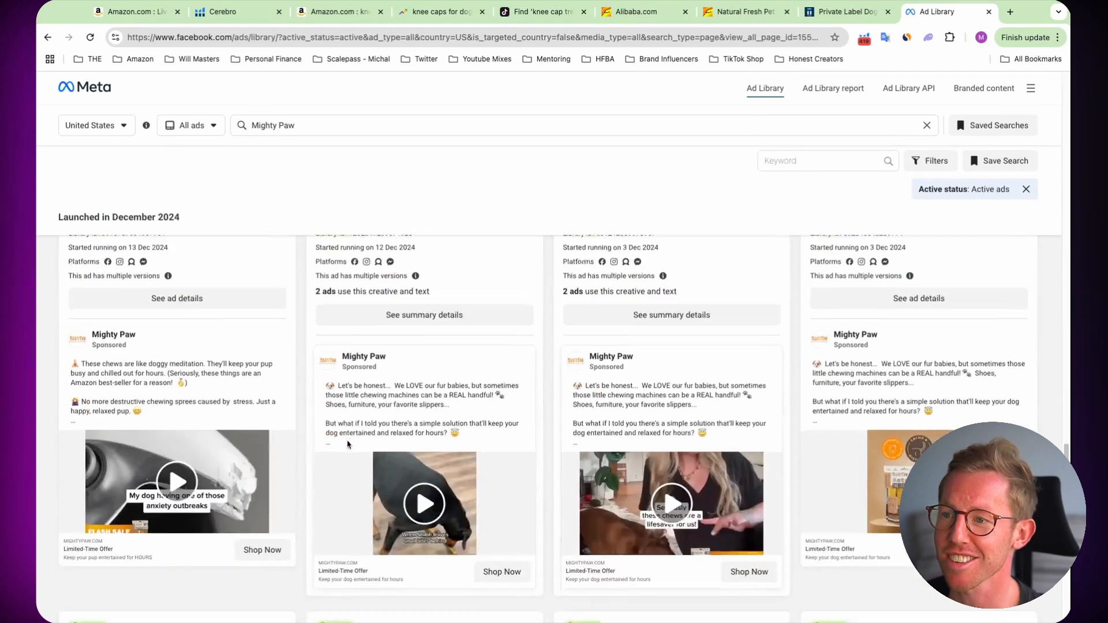
scroll(649, 412, down, 8)
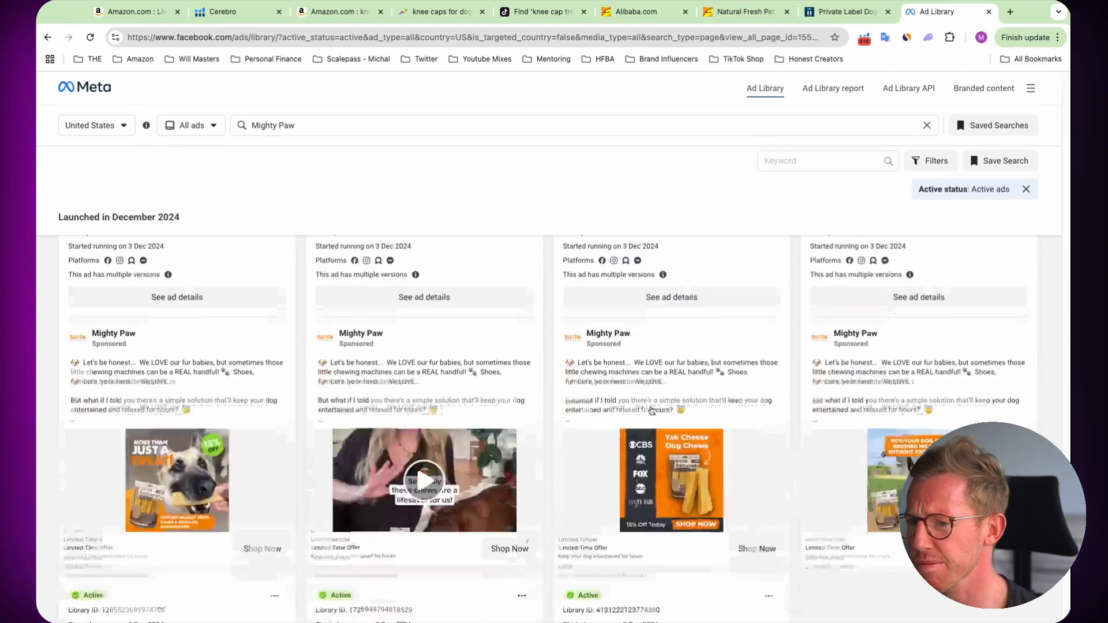
scroll(588, 435, down, 4)
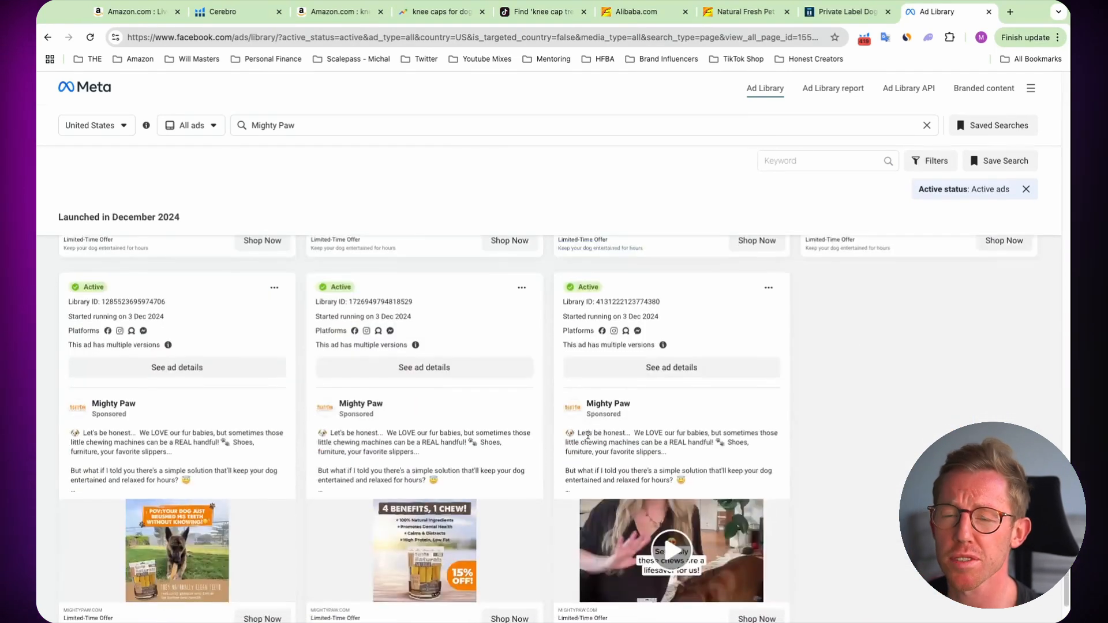
scroll(587, 432, down, 5)
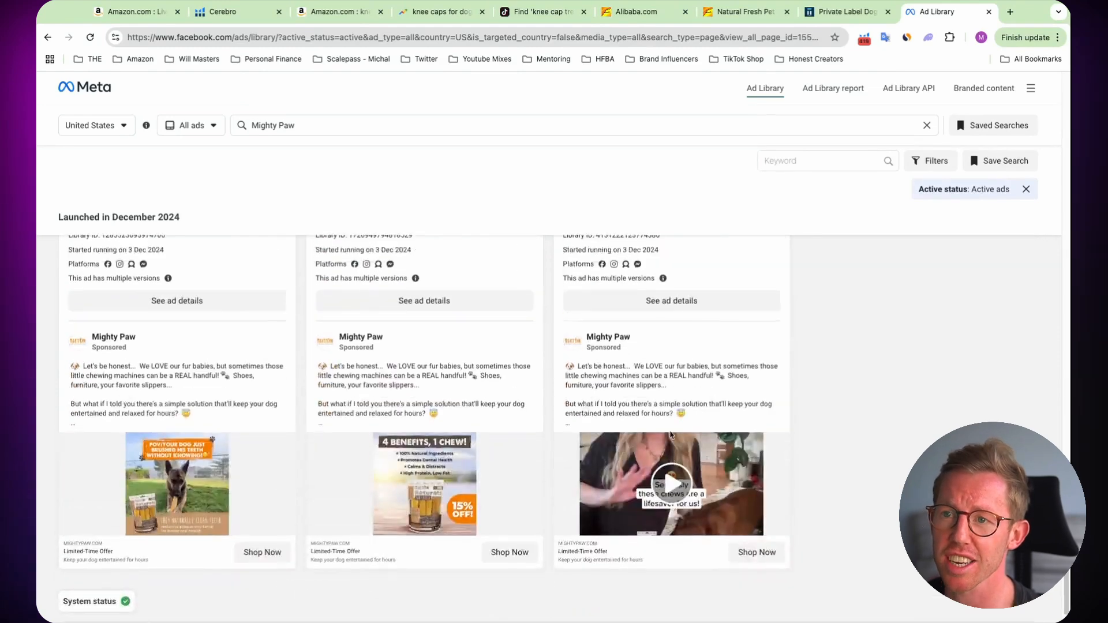
scroll(669, 427, up, 15)
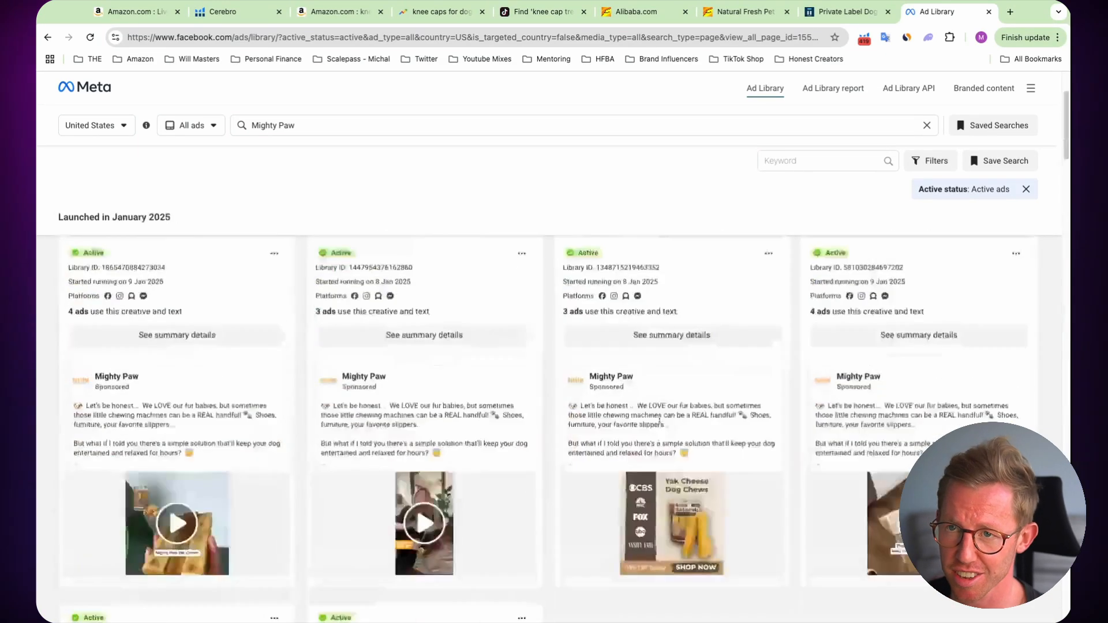
scroll(438, 335, down, 1)
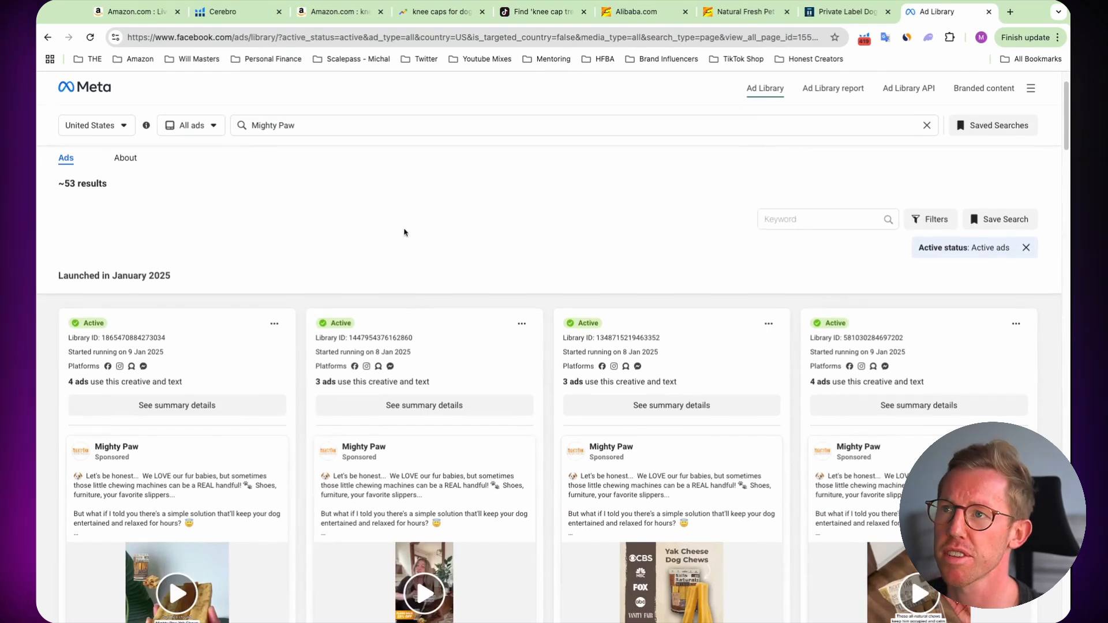
Open the Mighty Paw cow knee caps listing from the Amazon results and examine its 30-day price and sales rank chart.
click(339, 18)
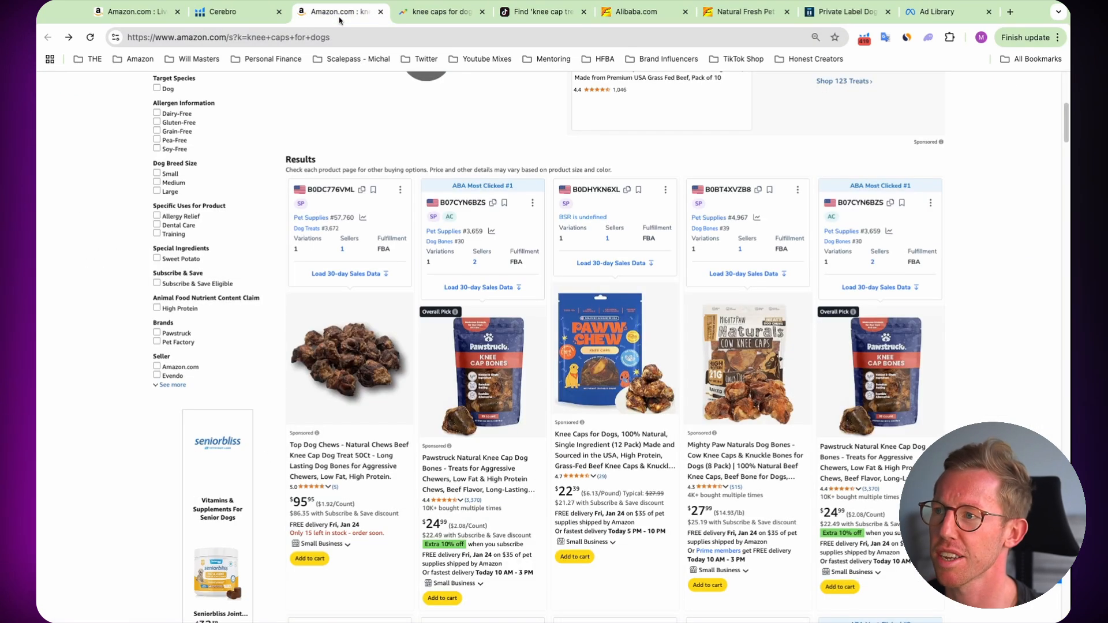
click(740, 357)
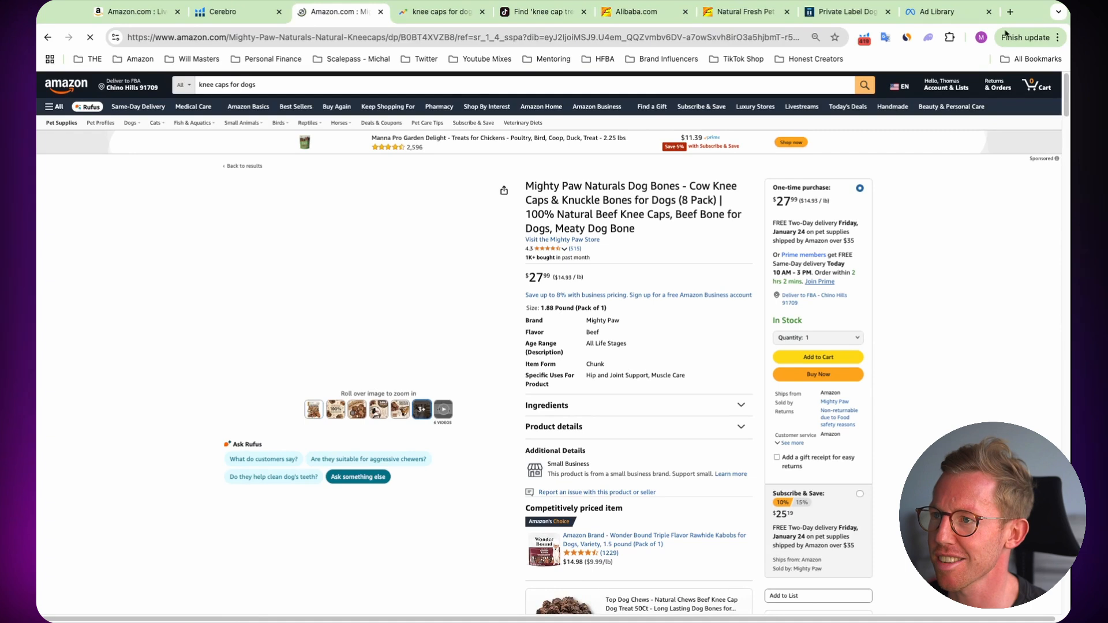
scroll(459, 394, down, 4)
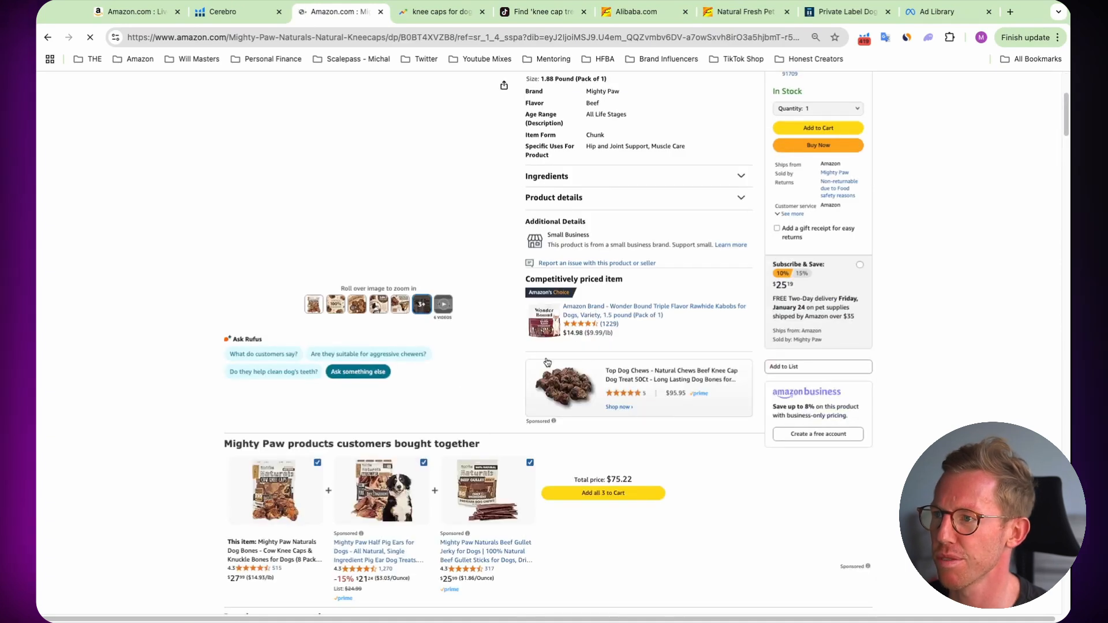
scroll(547, 363, up, 2)
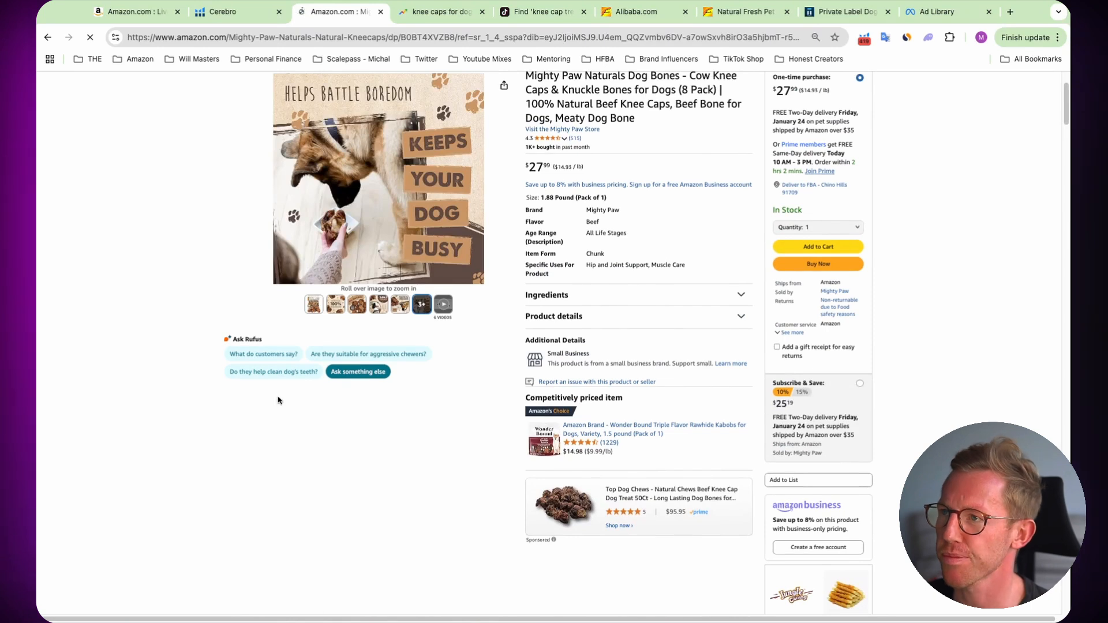
scroll(191, 400, down, 10)
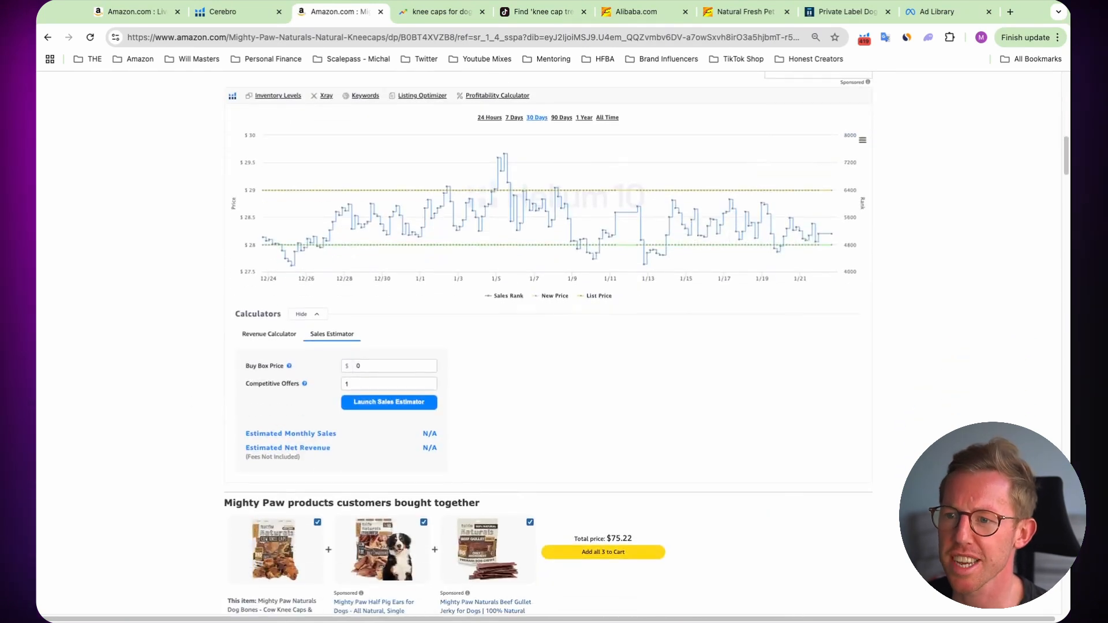
scroll(275, 537, down, 2)
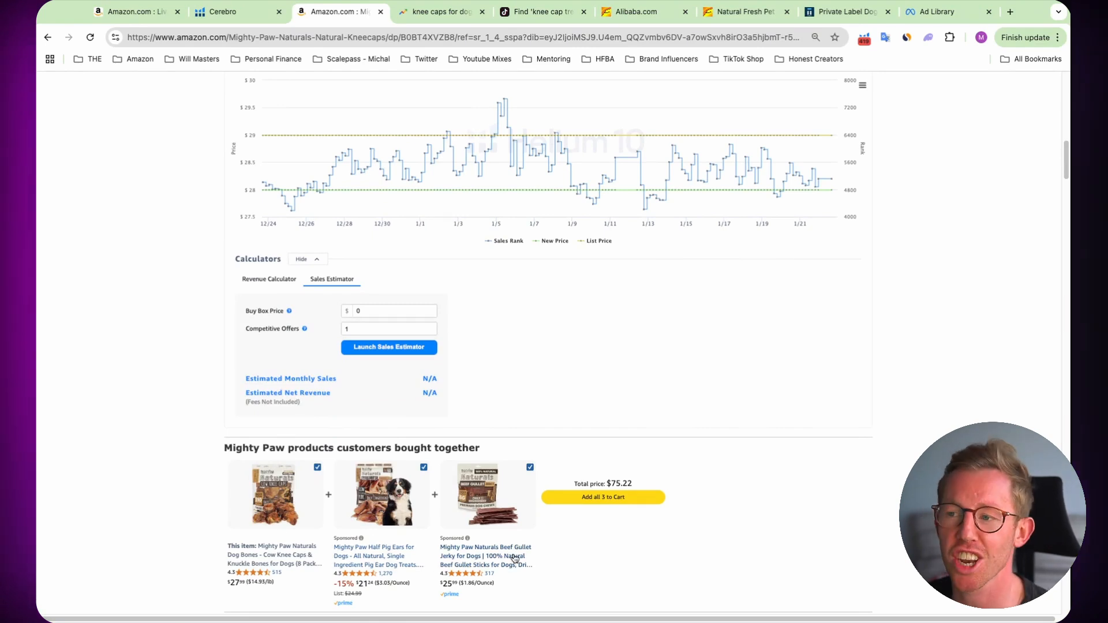
scroll(515, 537, up, 5)
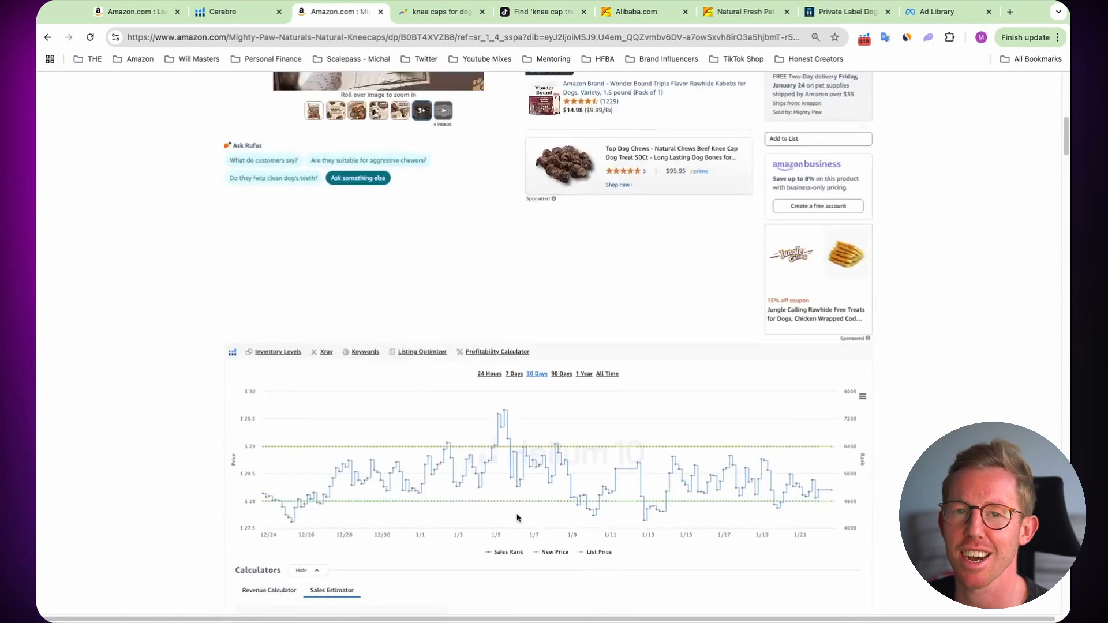
scroll(515, 517, up, 1)
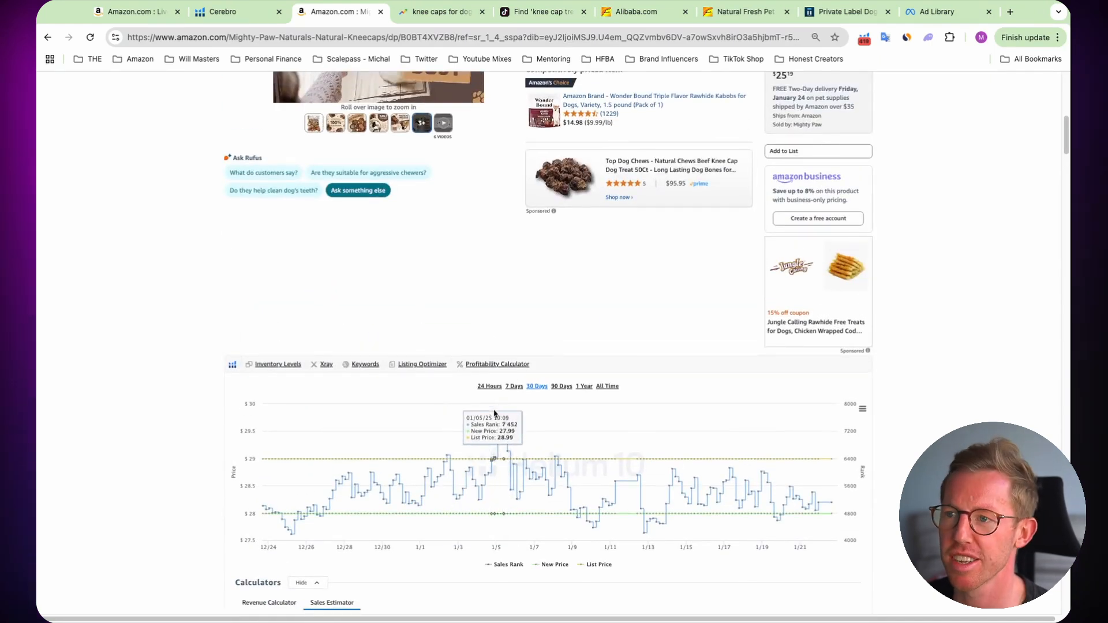
Look up the Mighty Paw cow knee caps listing's keywords in Helium 10 Cerebro.
click(368, 366)
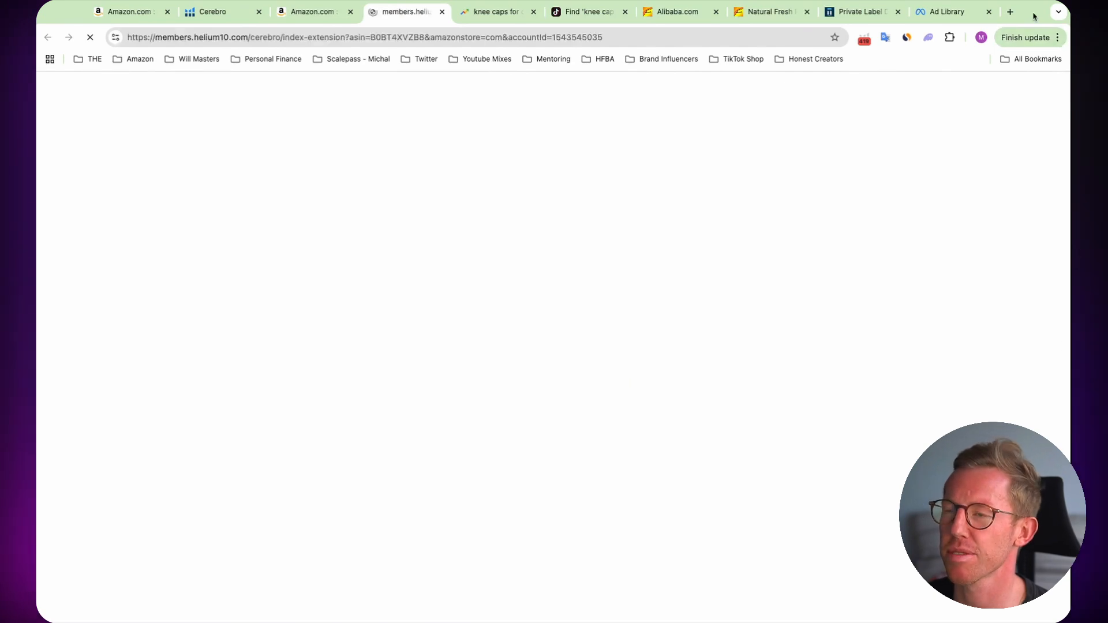
scroll(351, 323, down, 5)
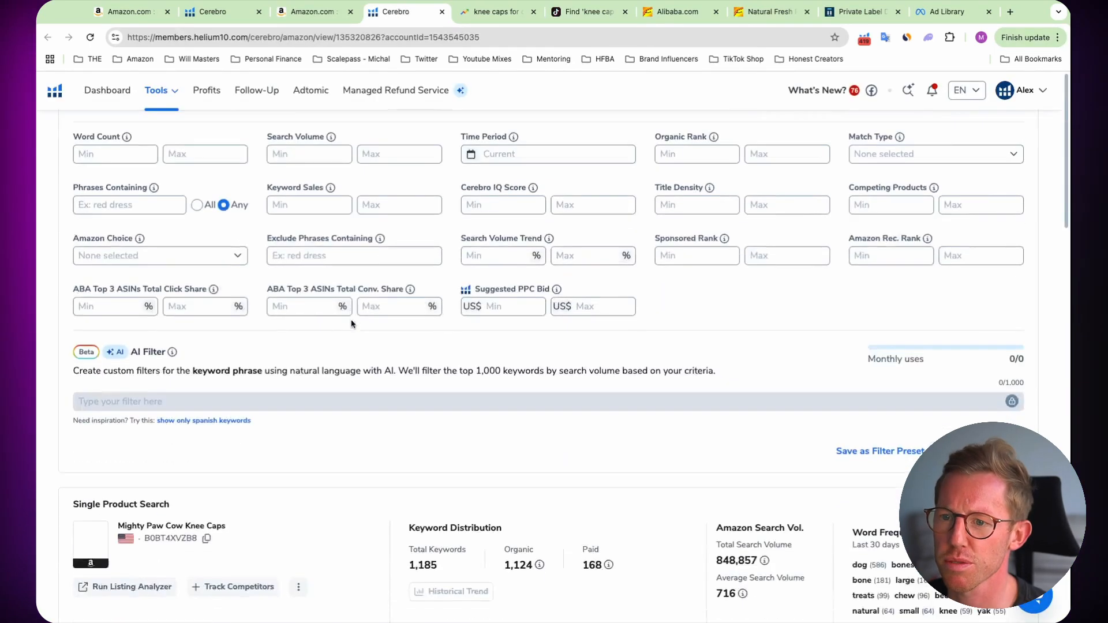
scroll(352, 323, up, 5)
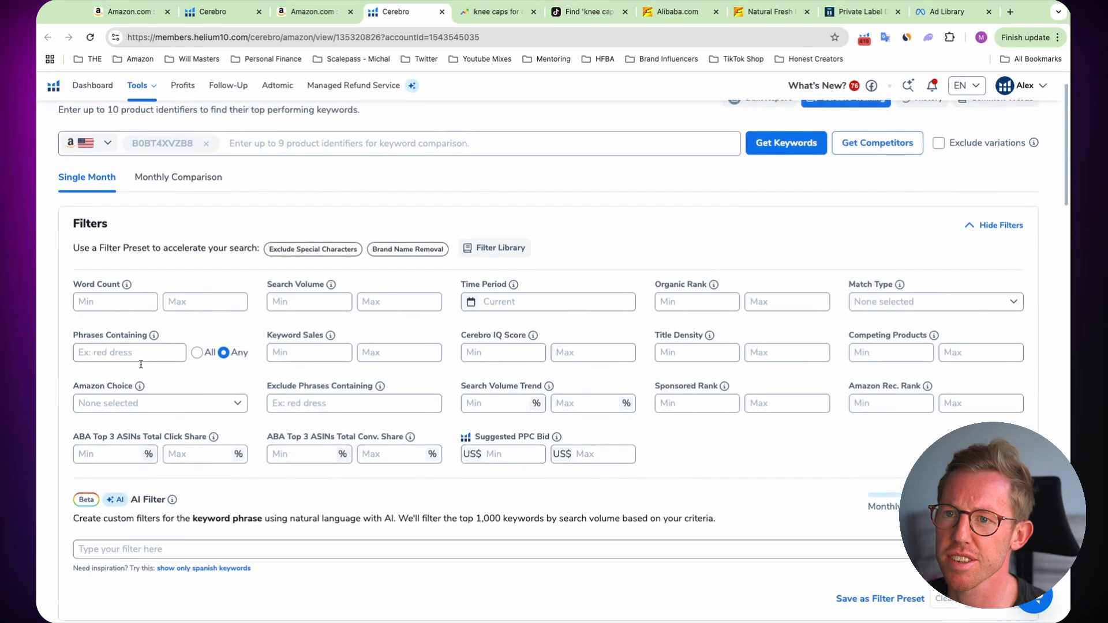
Filter the Cerebro keywords to phrases containing "mighty paw" and check the search volumes of the filtered list.
click(143, 351)
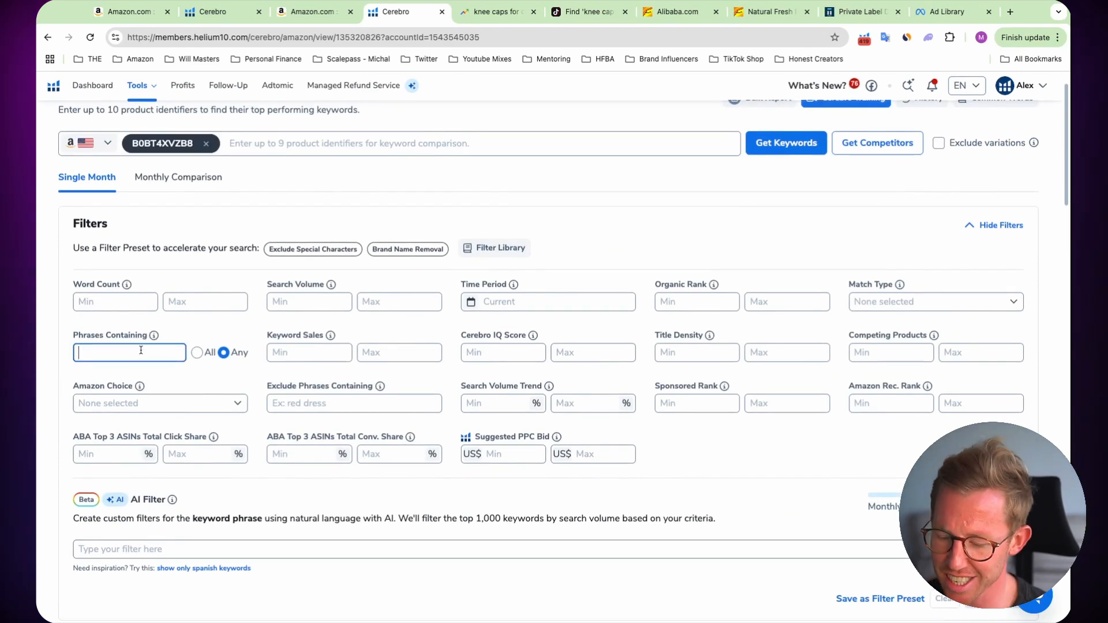
text(mighty aw)
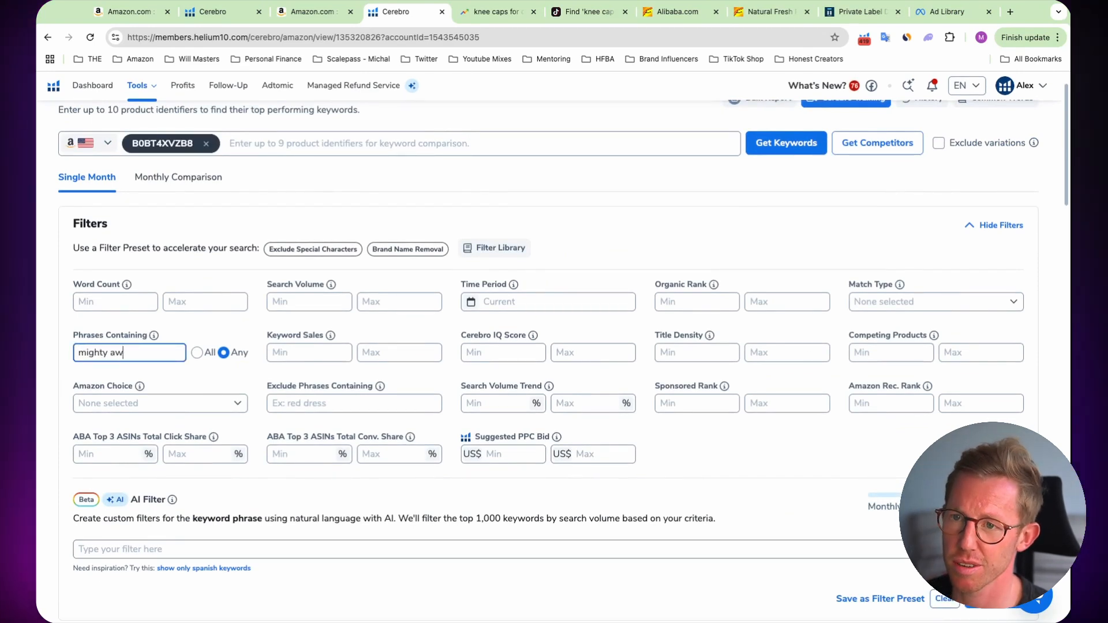
key(BackSpace)
key(BackSpace)
text(paw)
scroll(785, 465, down, 1)
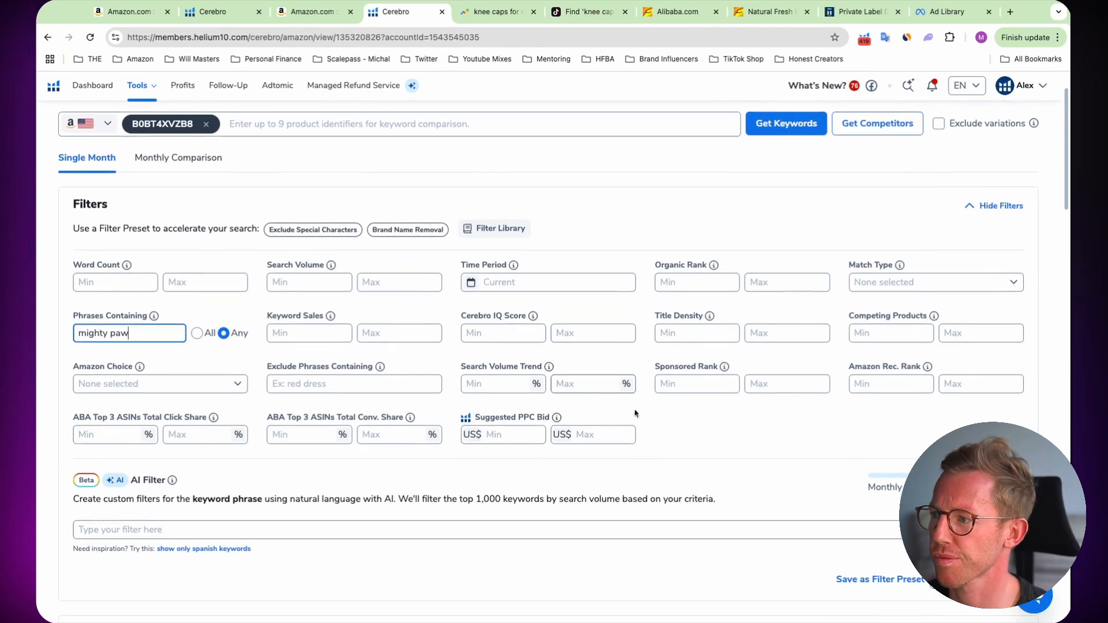
click(988, 578)
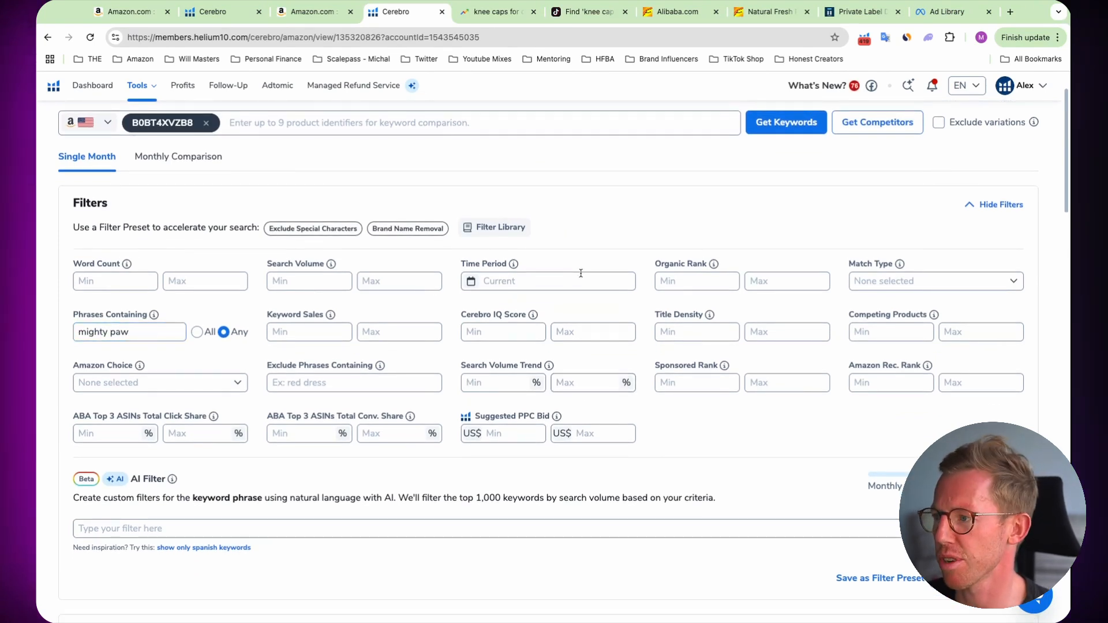
scroll(717, 325, down, 5)
scroll(717, 326, down, 10)
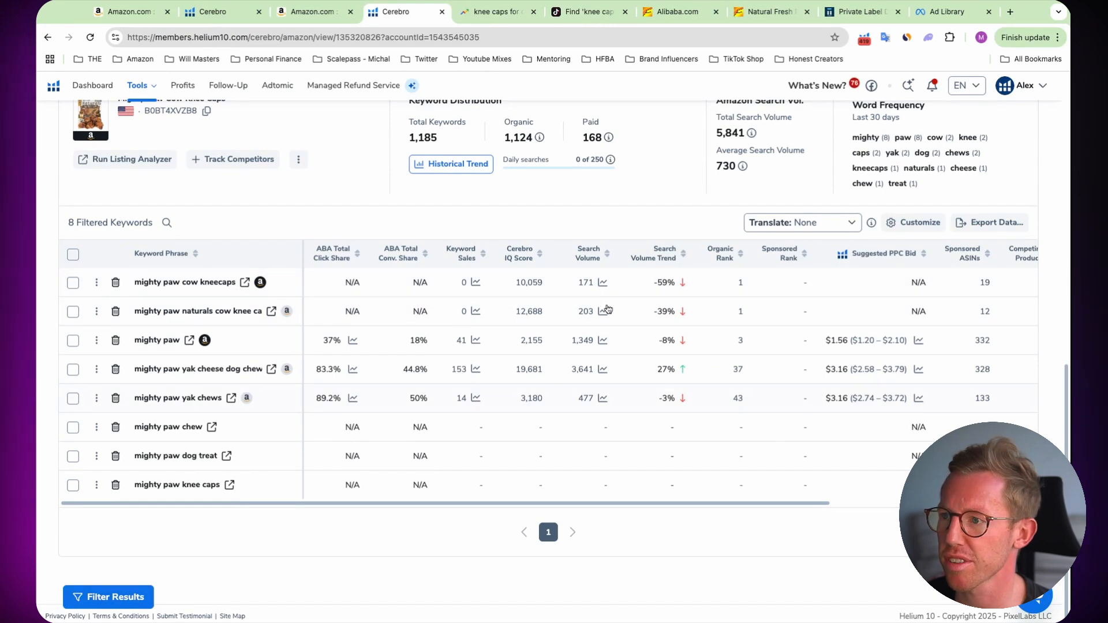
Show the all-time Amazon search volume history for "mighty paw yak cheese dog chews".
click(603, 369)
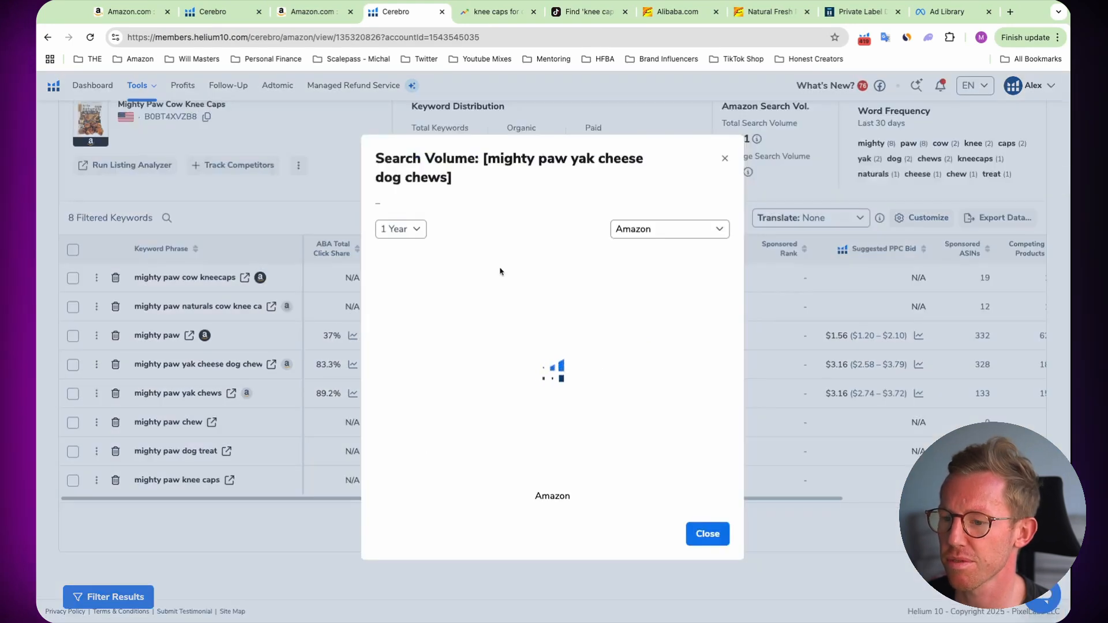
click(421, 232)
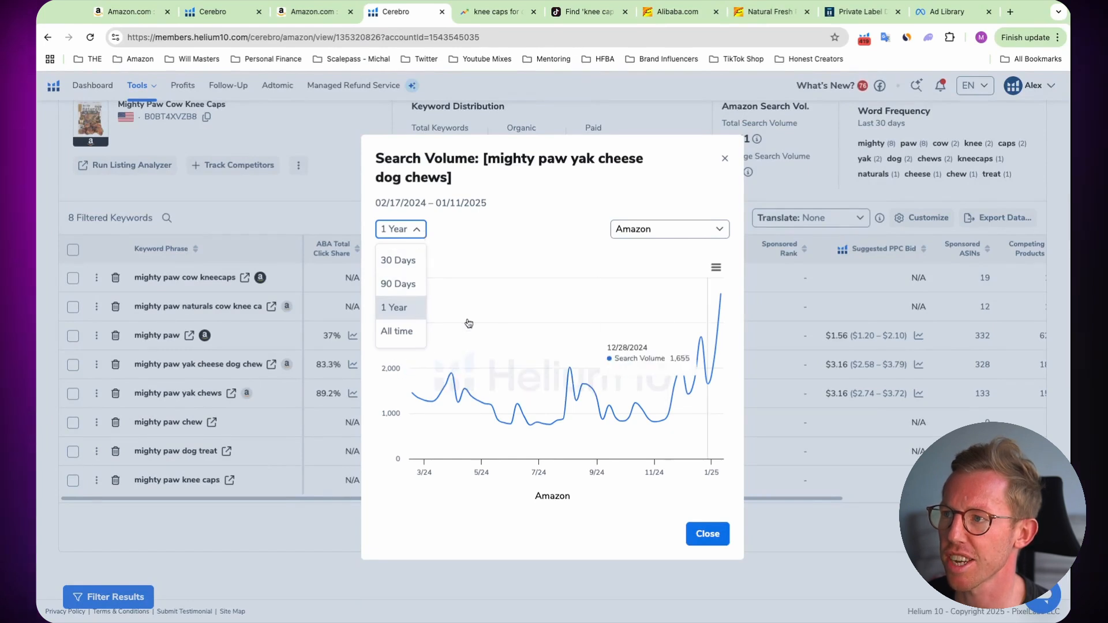
click(396, 330)
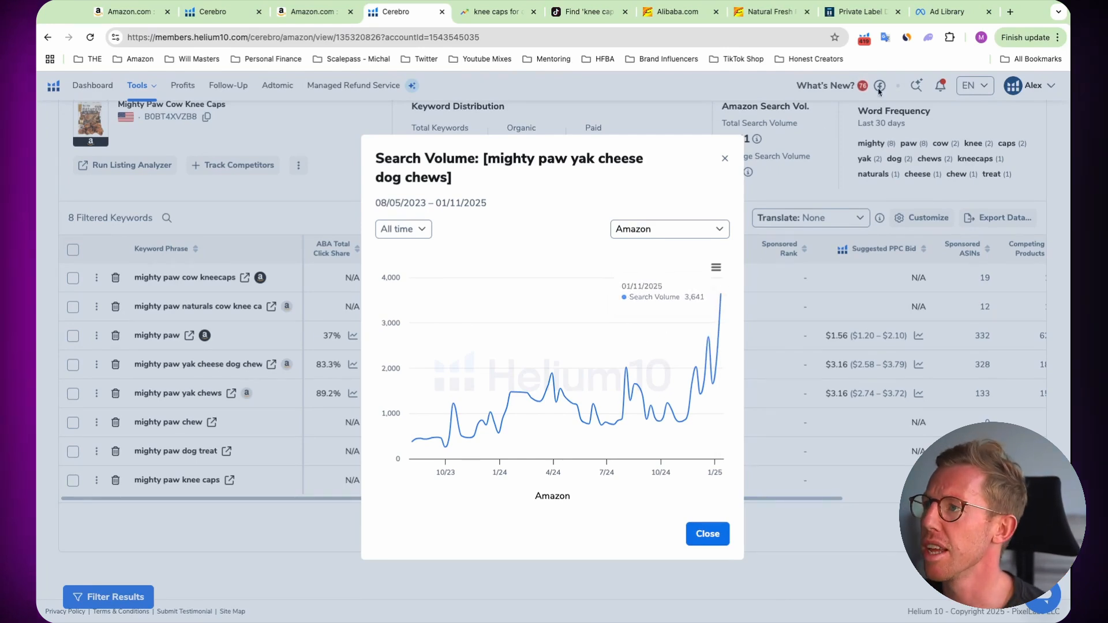
Recheck Mighty Paw's ads in the Ad Library and its Amazon listing, and return to the Cerebro search volume chart.
click(926, 19)
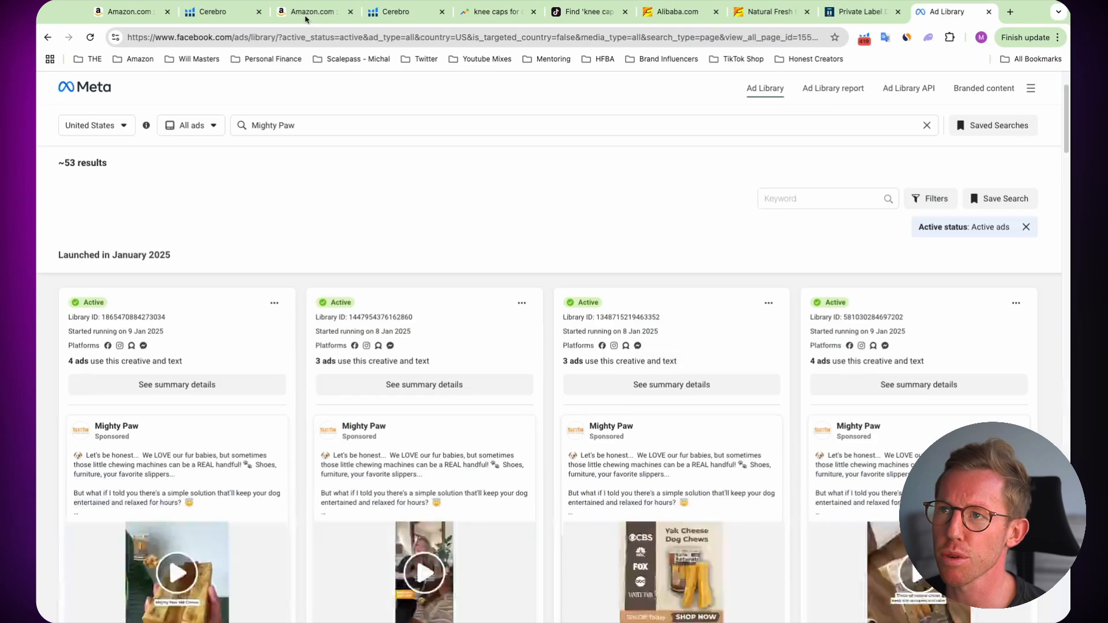
click(306, 18)
click(406, 19)
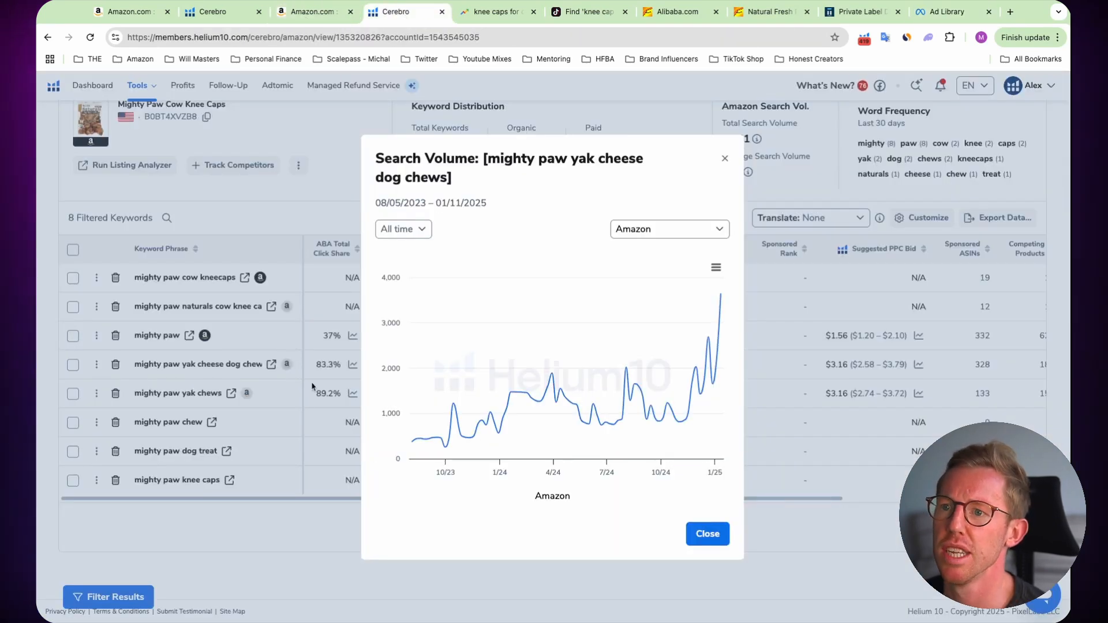
Look through Mighty Paw's active ads in the Meta Ad Library, from the January 2025 launches down to those from December 2024.
click(941, 14)
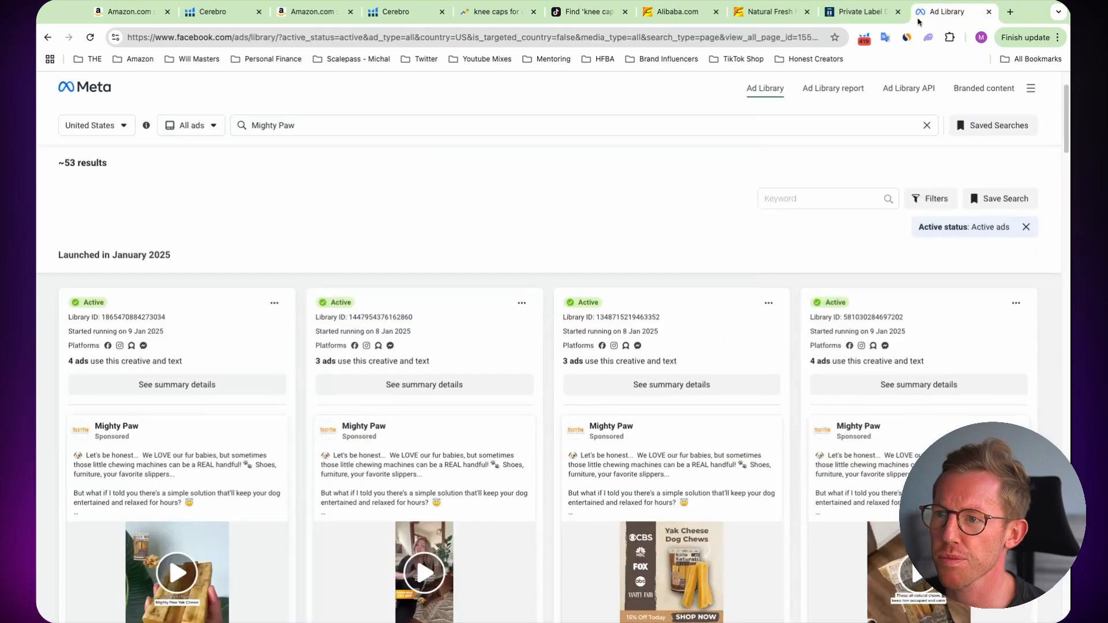
scroll(496, 375, down, 4)
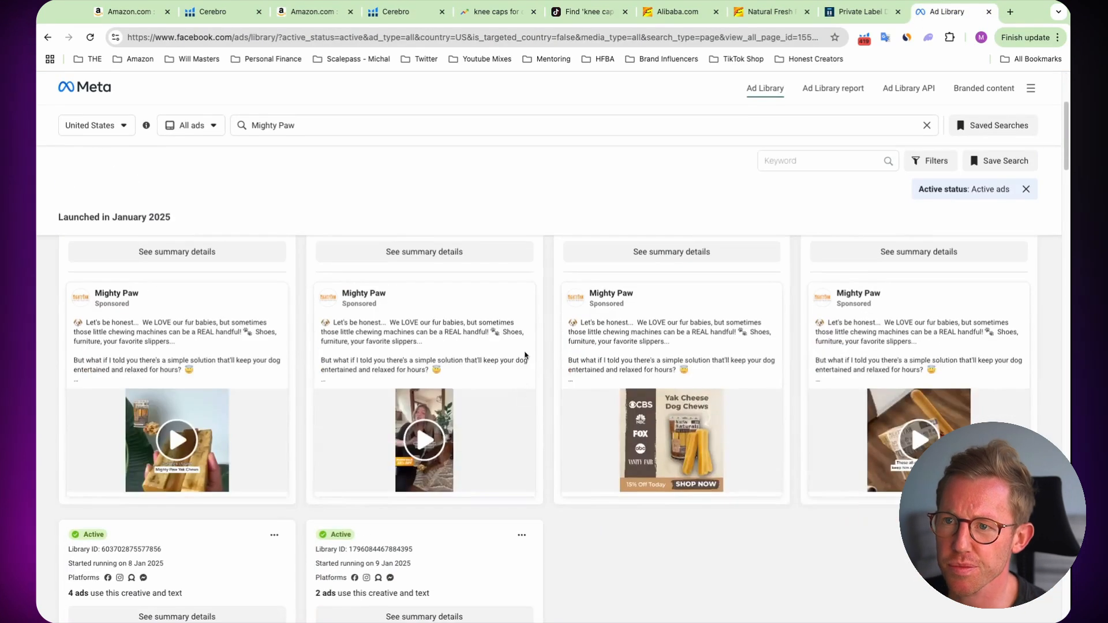
scroll(564, 362, down, 1)
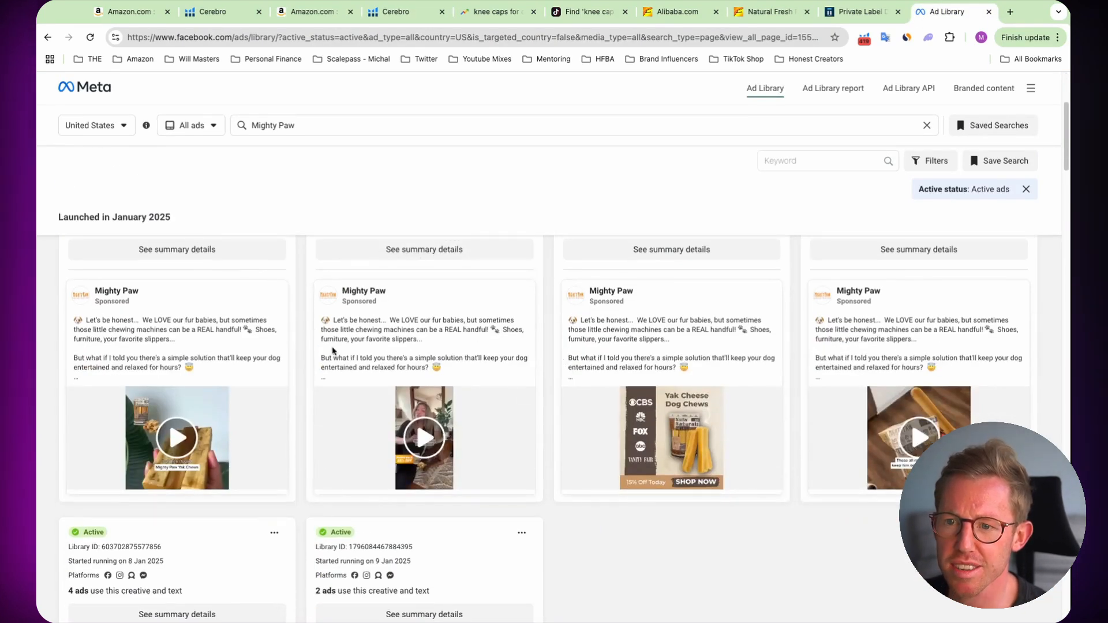
scroll(183, 404, down, 1)
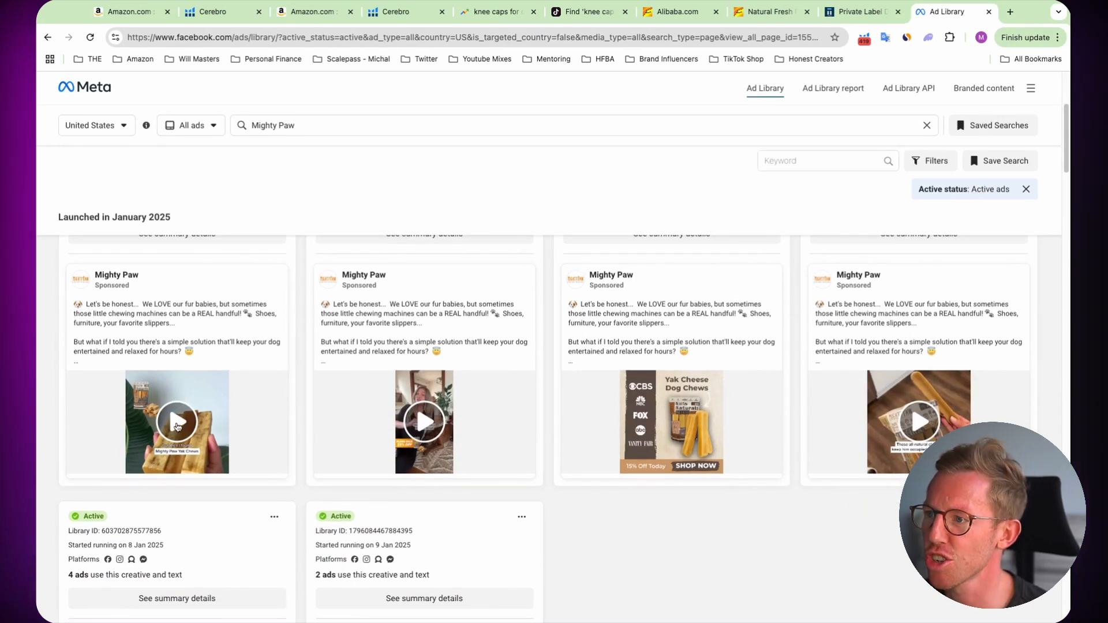
scroll(667, 390, down, 2)
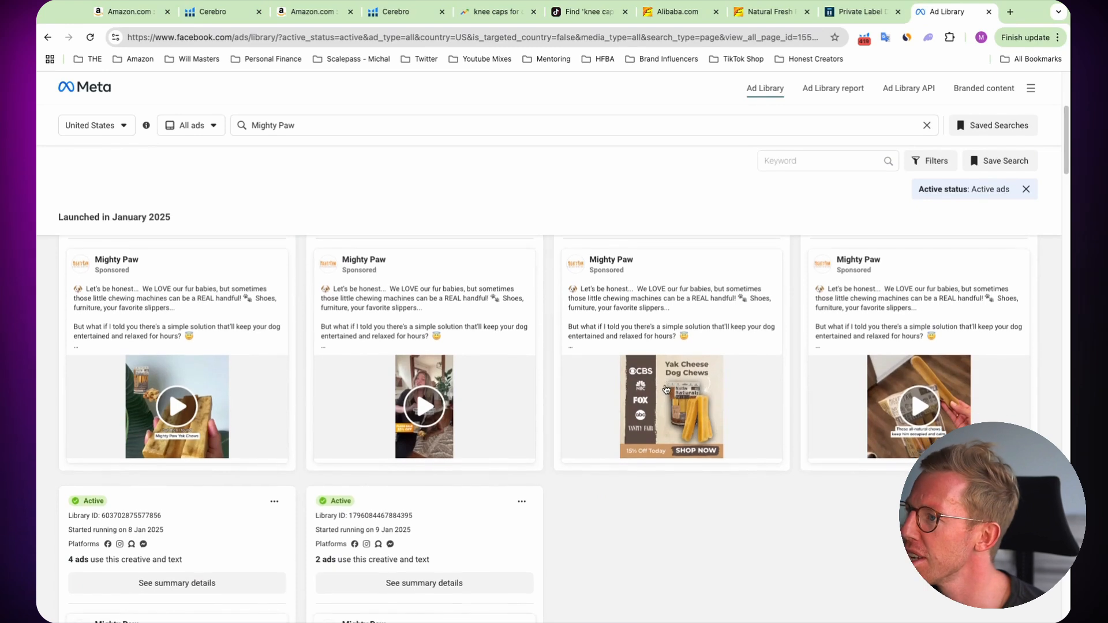
scroll(664, 388, down, 10)
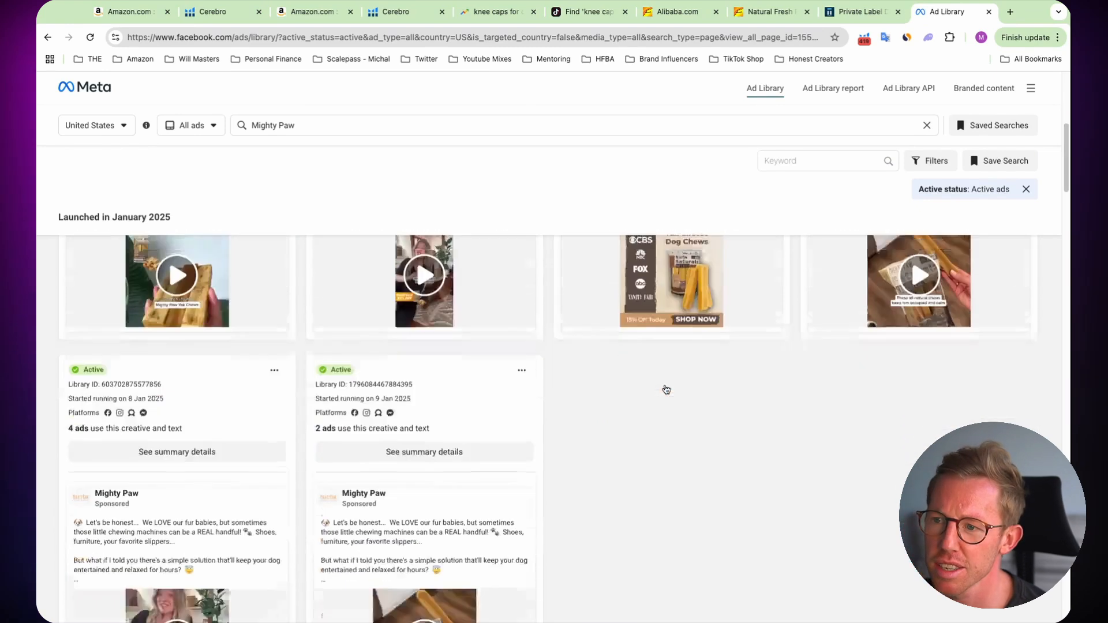
scroll(437, 402, down, 5)
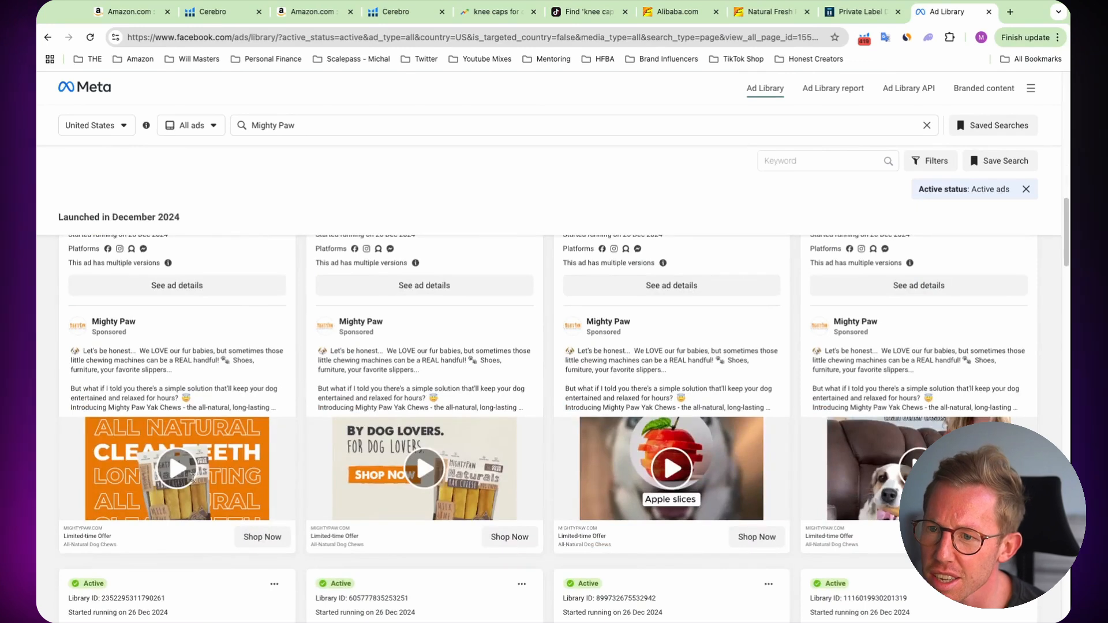
Play and pause the orange "All Natural Clean Teeth" video ad, and review Mighty Paw's January 2025 ads again.
click(182, 468)
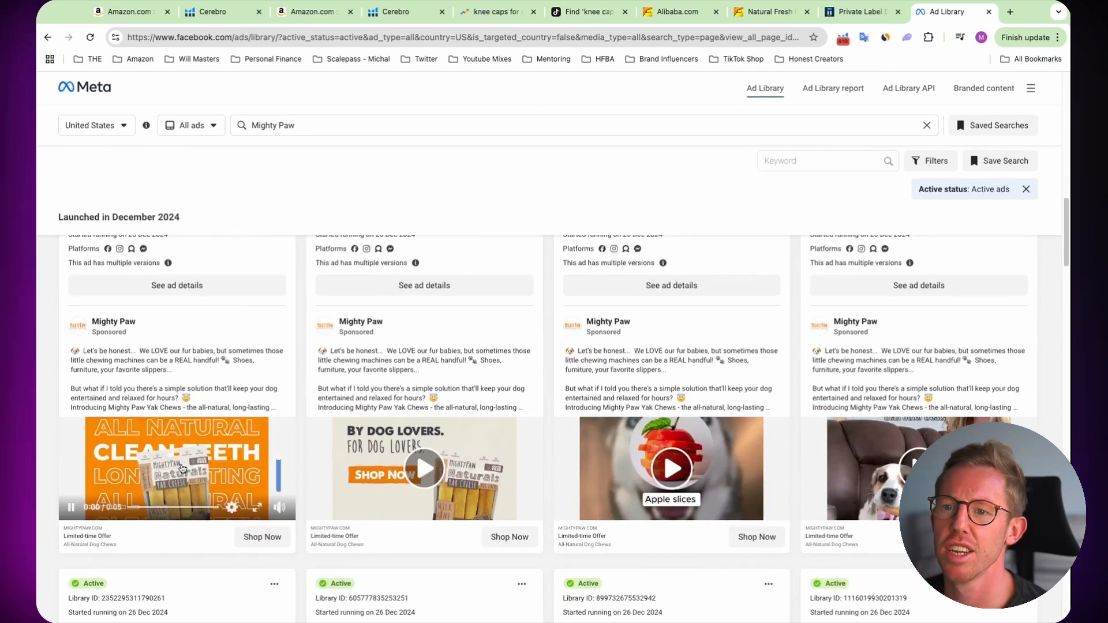
click(71, 507)
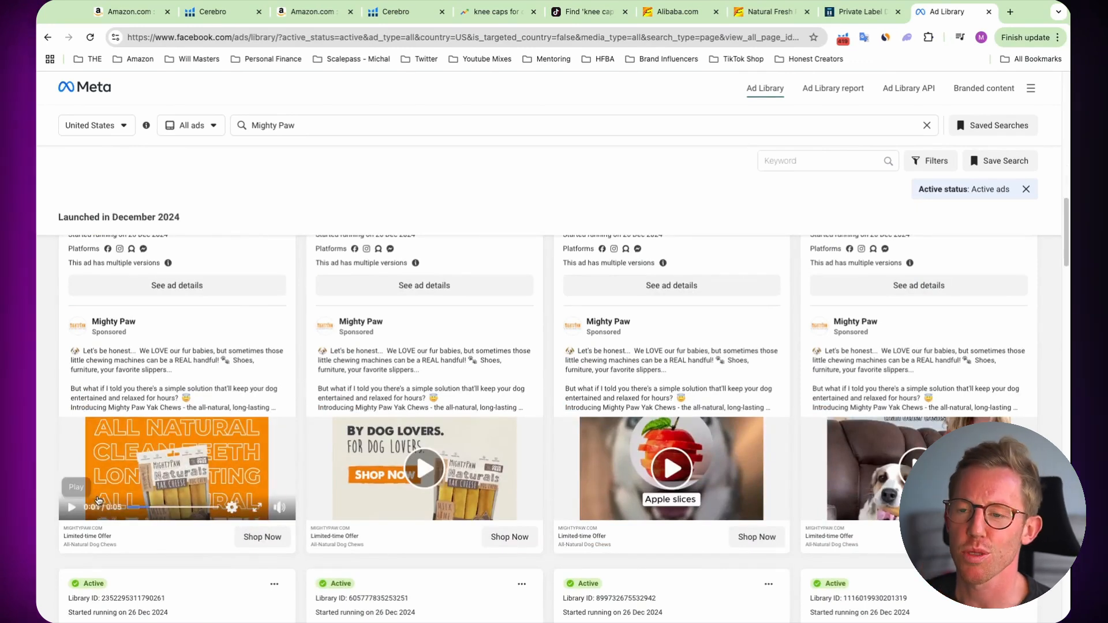
scroll(277, 407, down, 1)
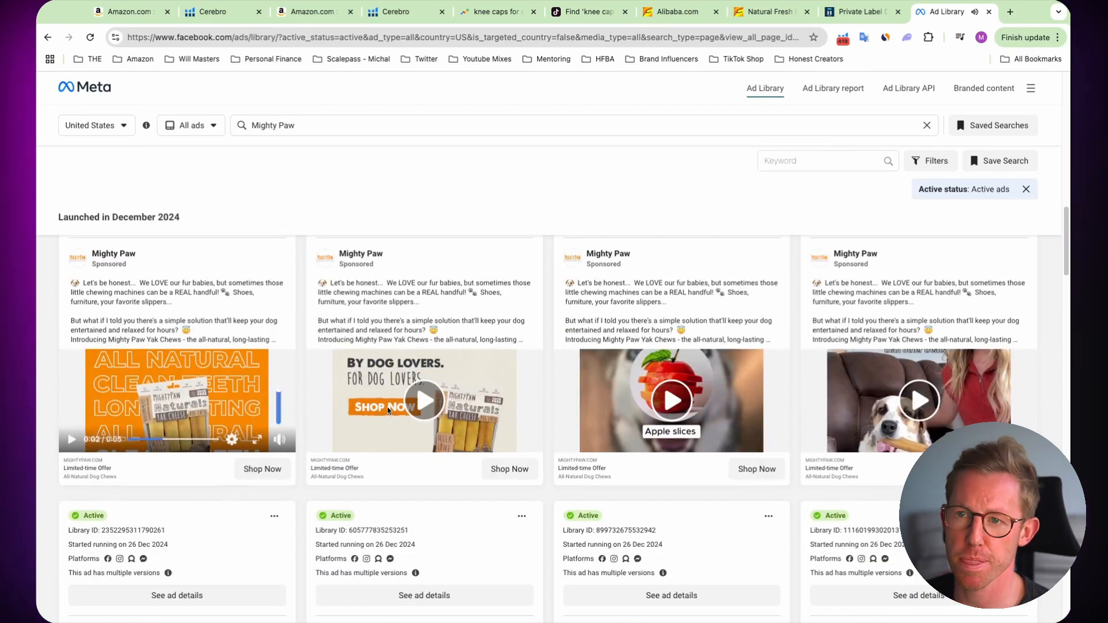
scroll(234, 408, up, 5)
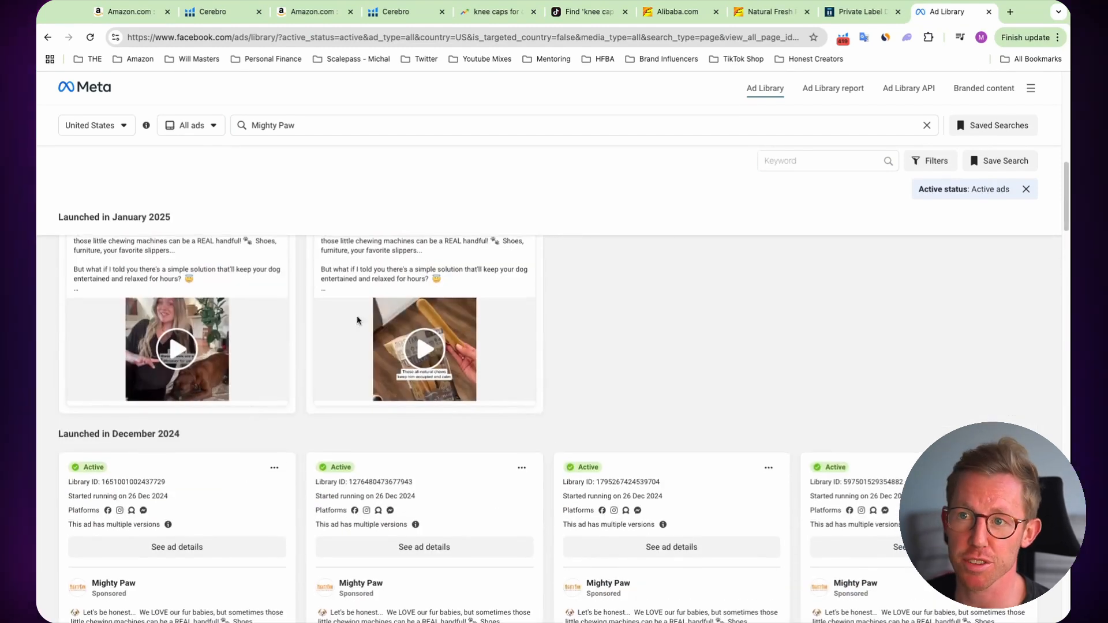
scroll(283, 363, up, 2)
scroll(282, 403, up, 1)
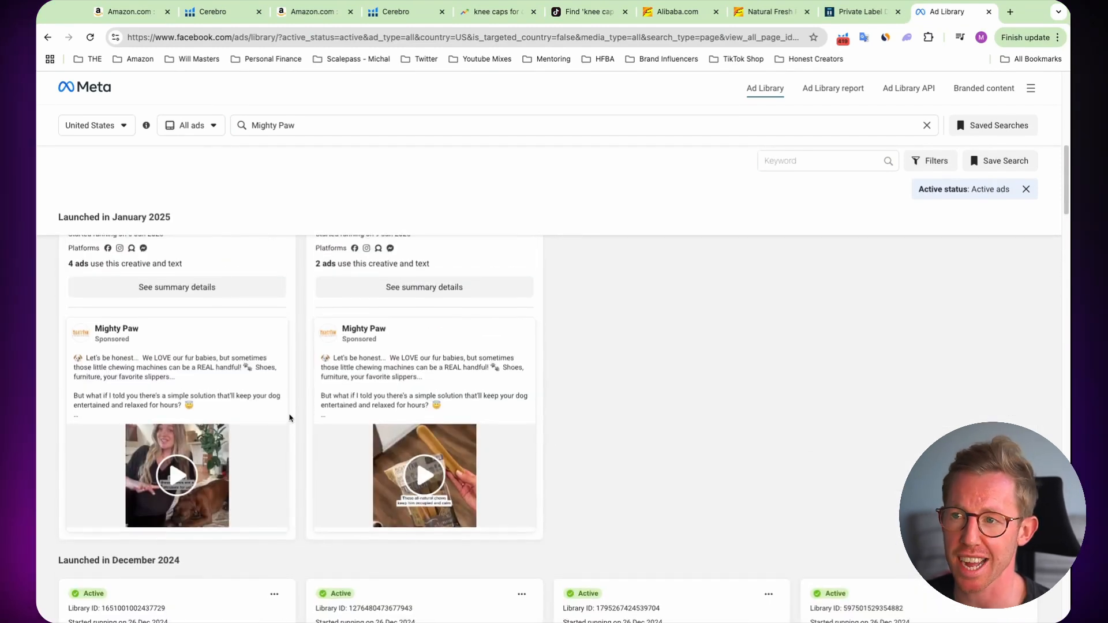
scroll(290, 418, up, 5)
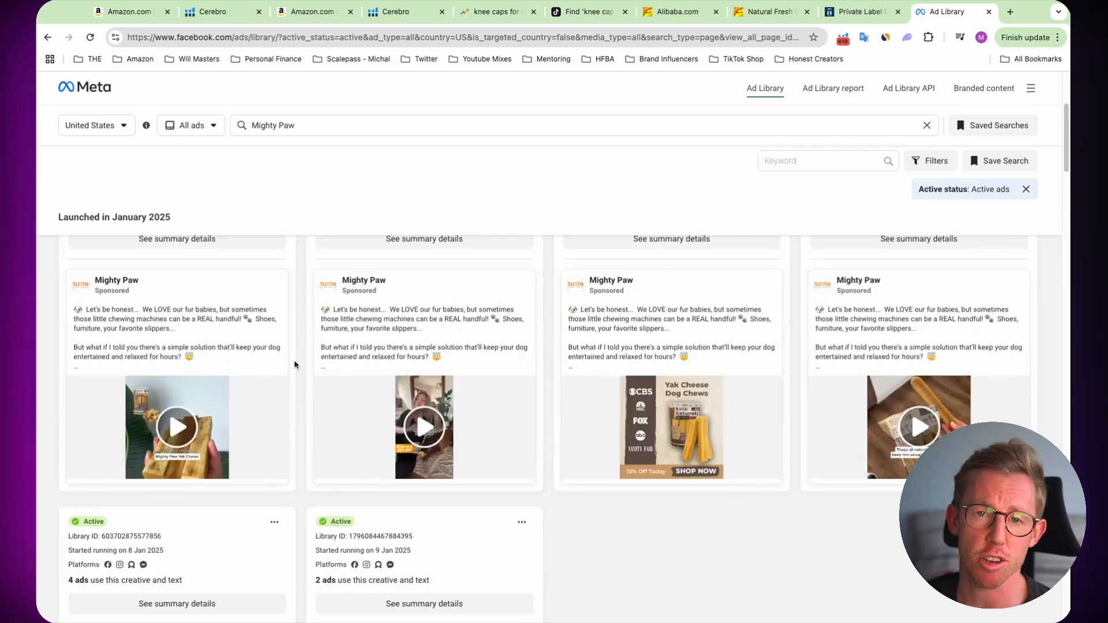
scroll(291, 367, up, 4)
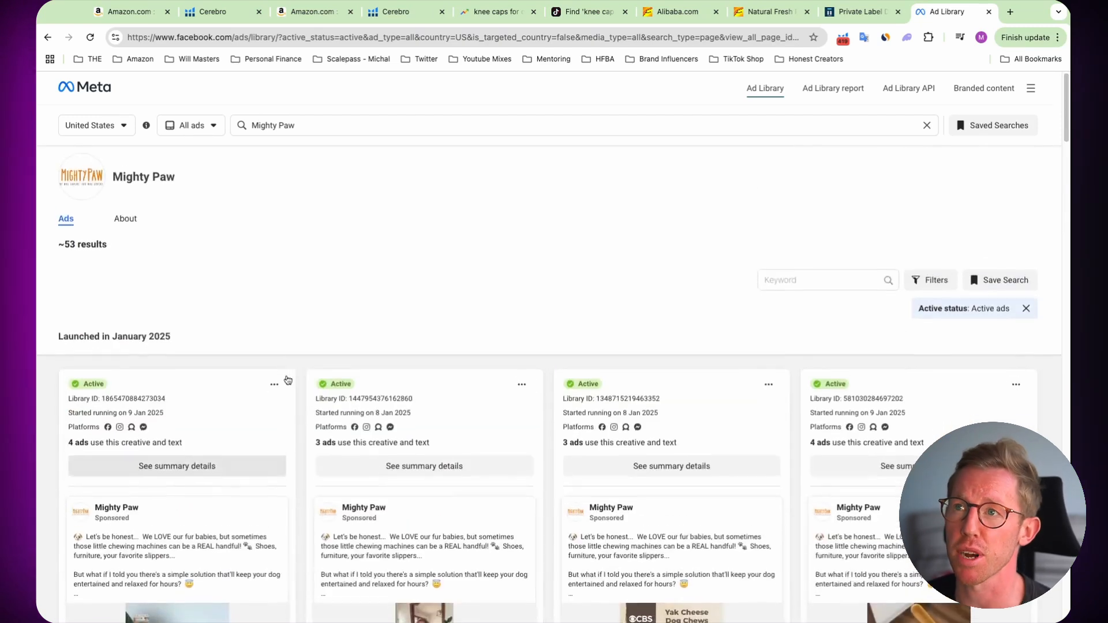
Revisit Mighty Paw's Amazon listing and the Cerebro search volume chart for "mighty paw yak cheese dog chews", and close the chart.
click(323, 20)
scroll(427, 247, up, 4)
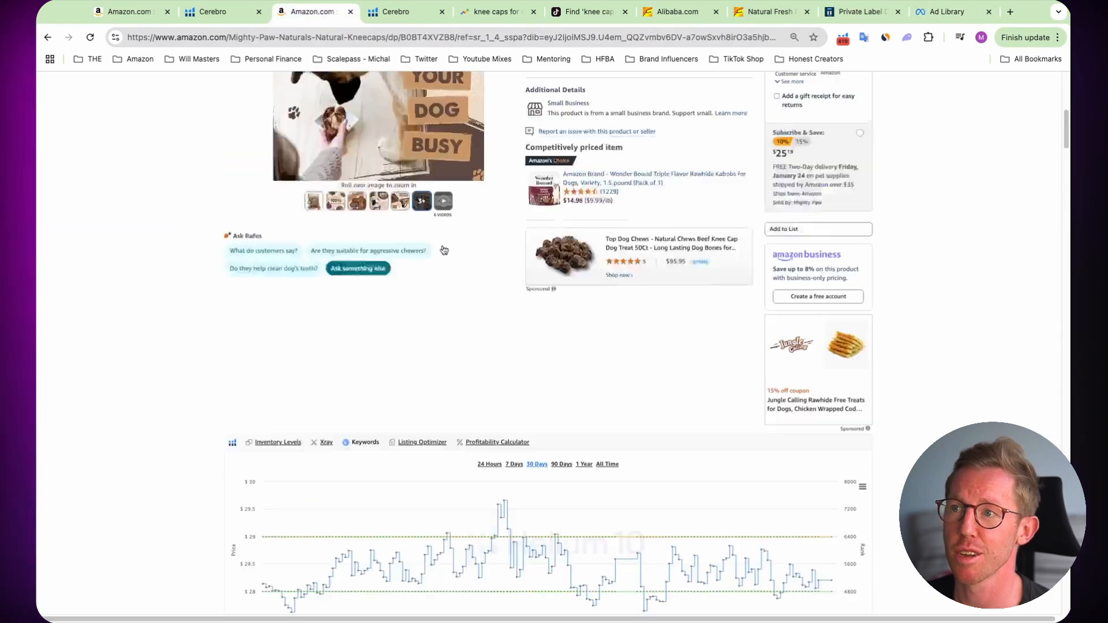
click(223, 14)
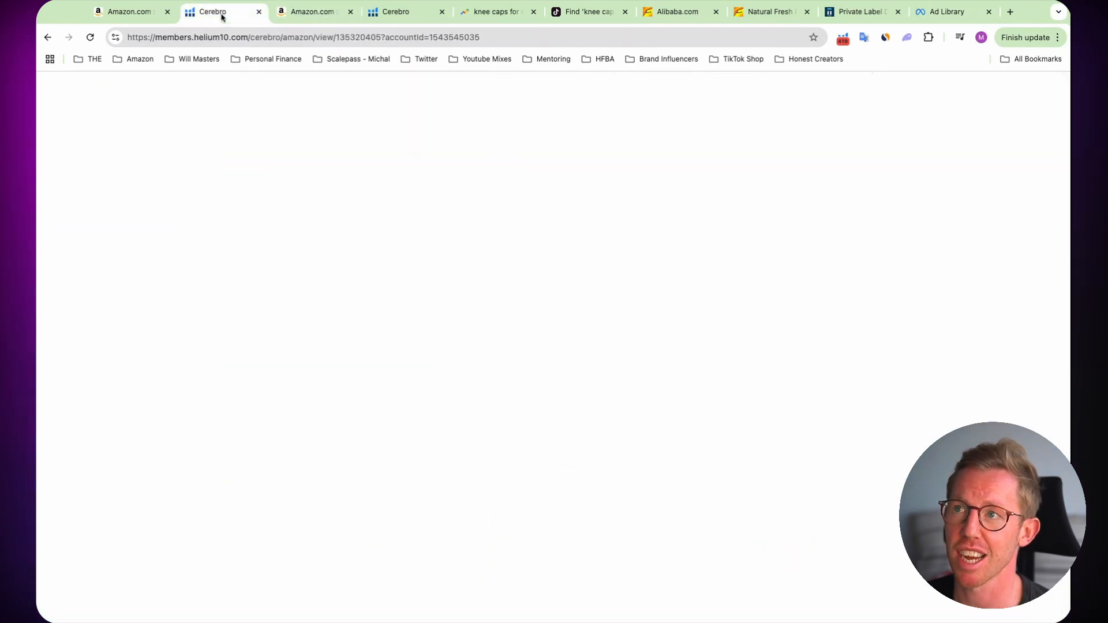
click(386, 15)
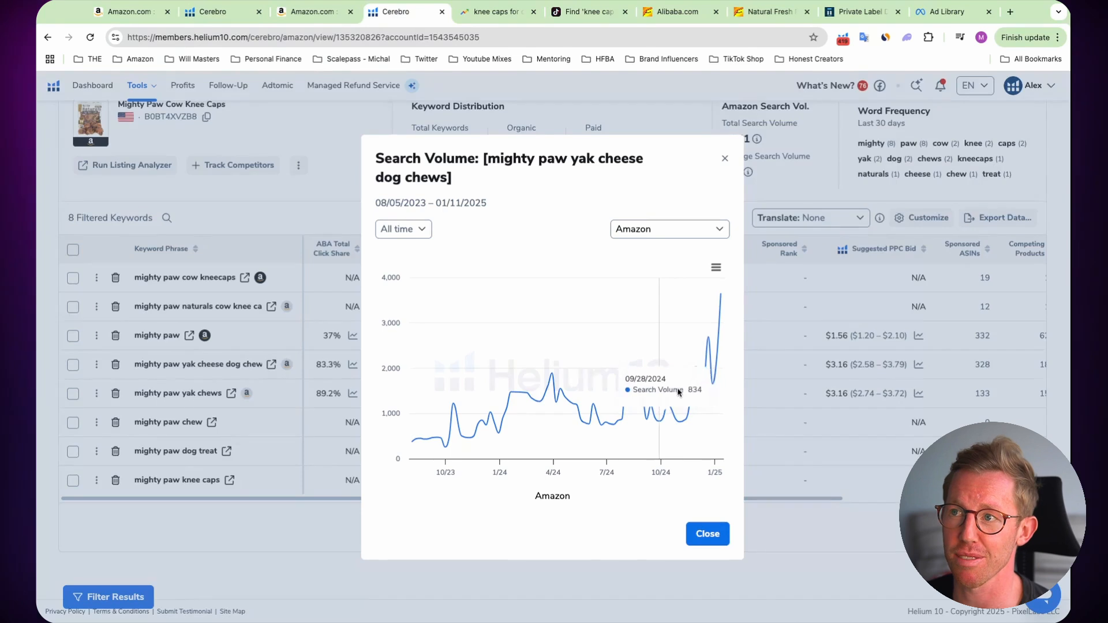
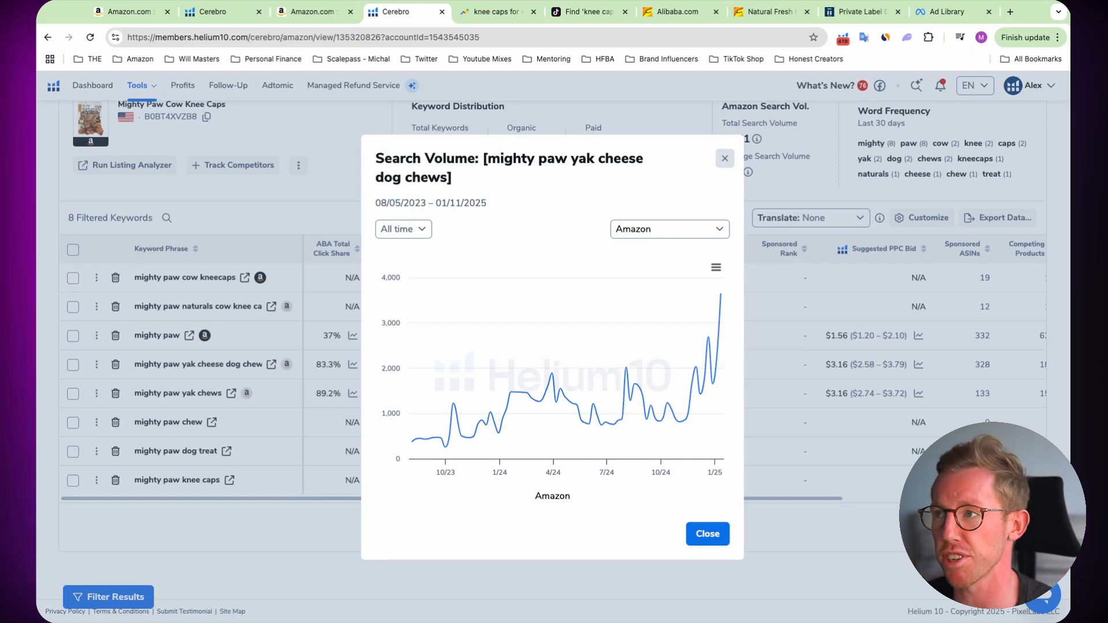
key(Escape)
scroll(609, 329, up, 10)
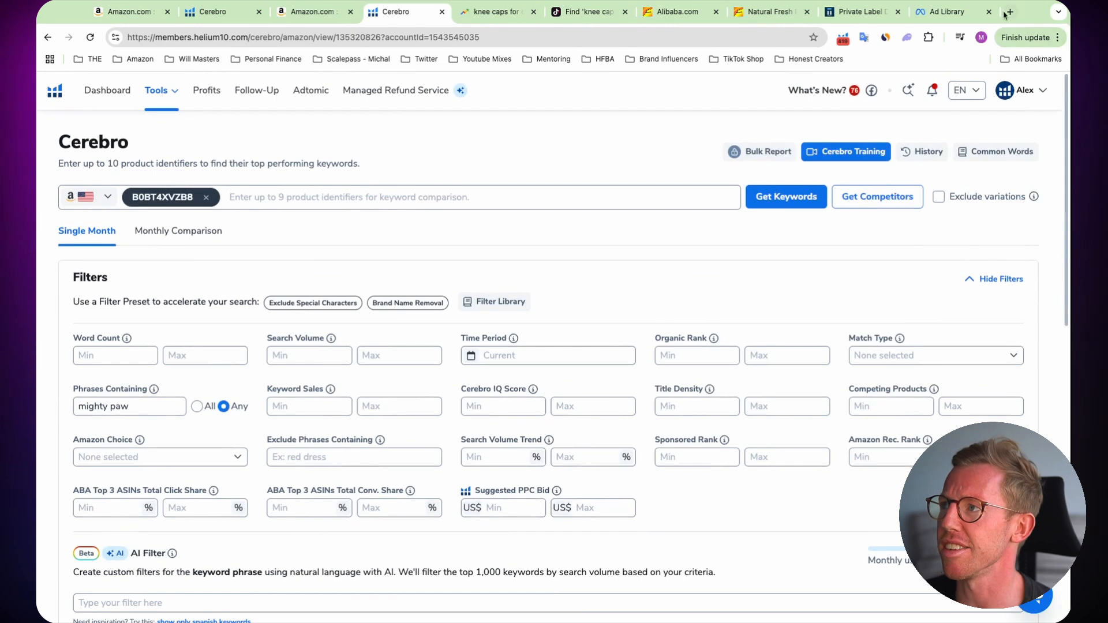
Open Mighty Paw's seller profile from its Amazon knee caps listing and list all products offered by the seller.
click(315, 11)
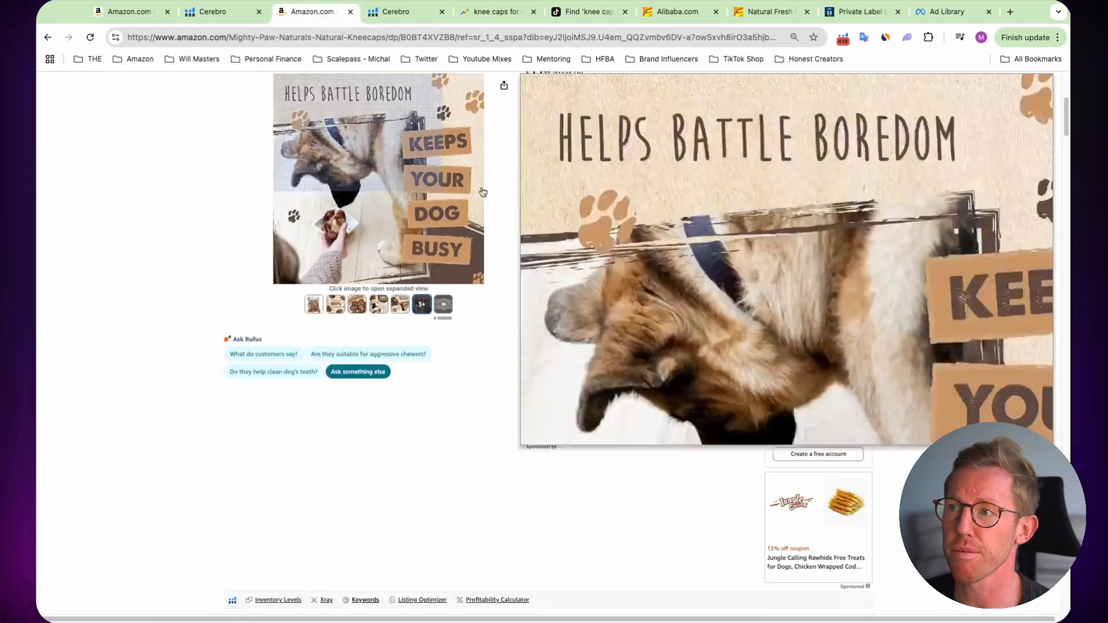
scroll(981, 333, down, 3)
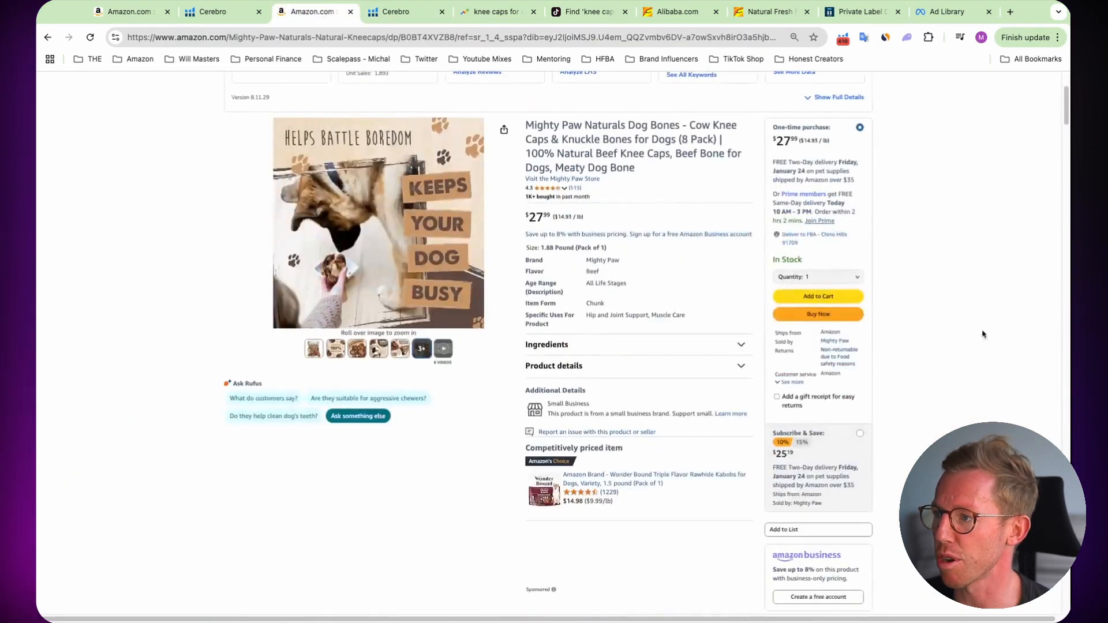
click(835, 344)
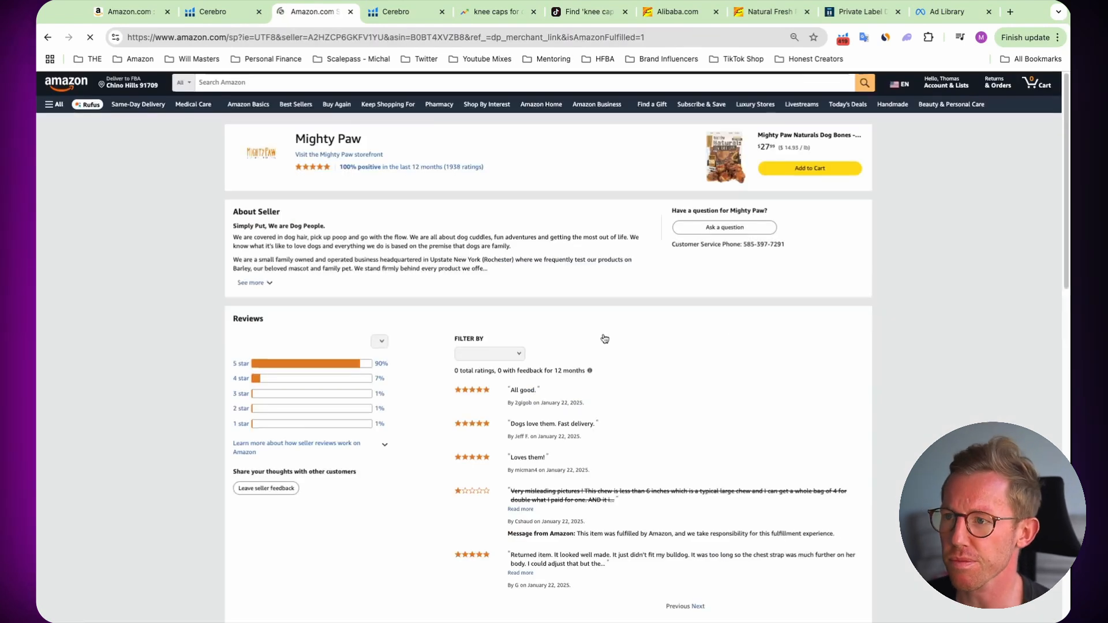
scroll(186, 387, down, 10)
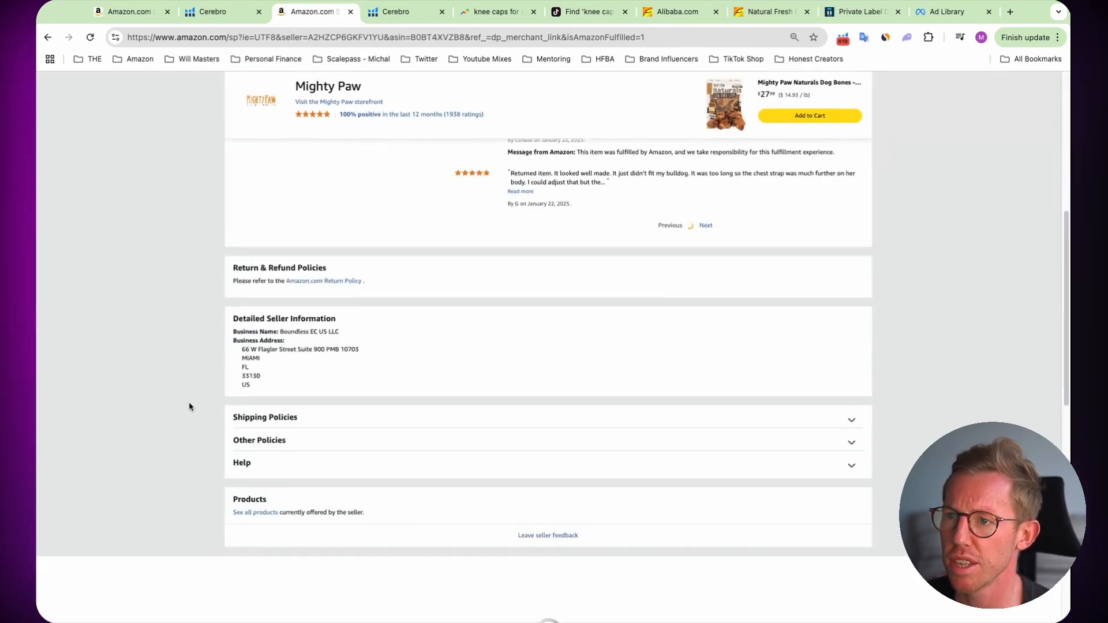
click(258, 513)
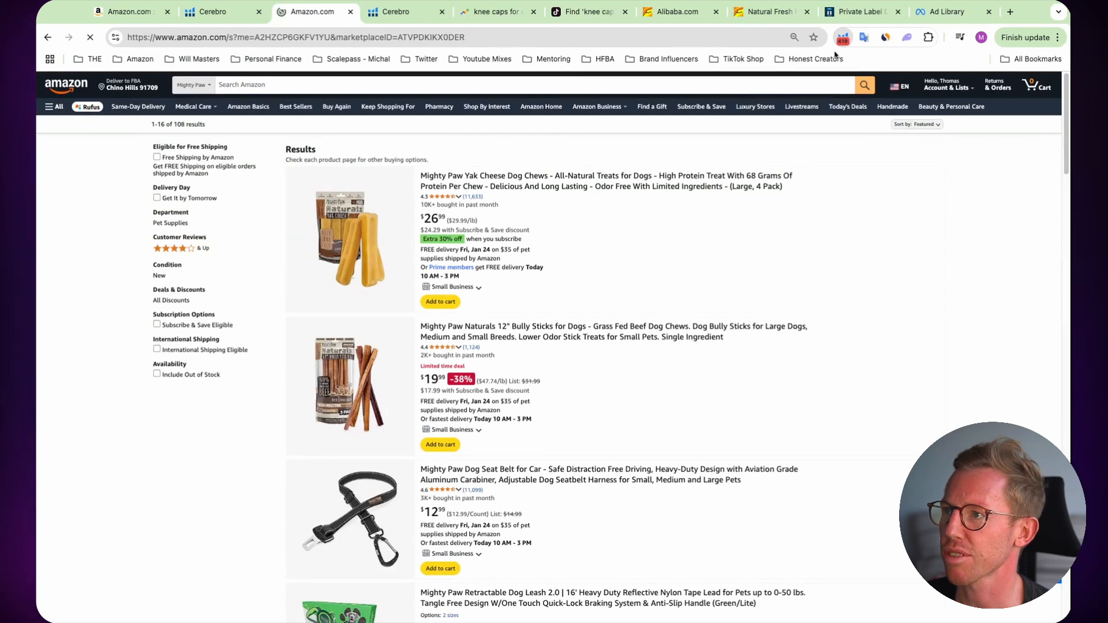
Run Helium 10 Xray on Mighty Paw's Amazon product list and examine the products' sales and revenue.
scroll(708, 206, down, 3)
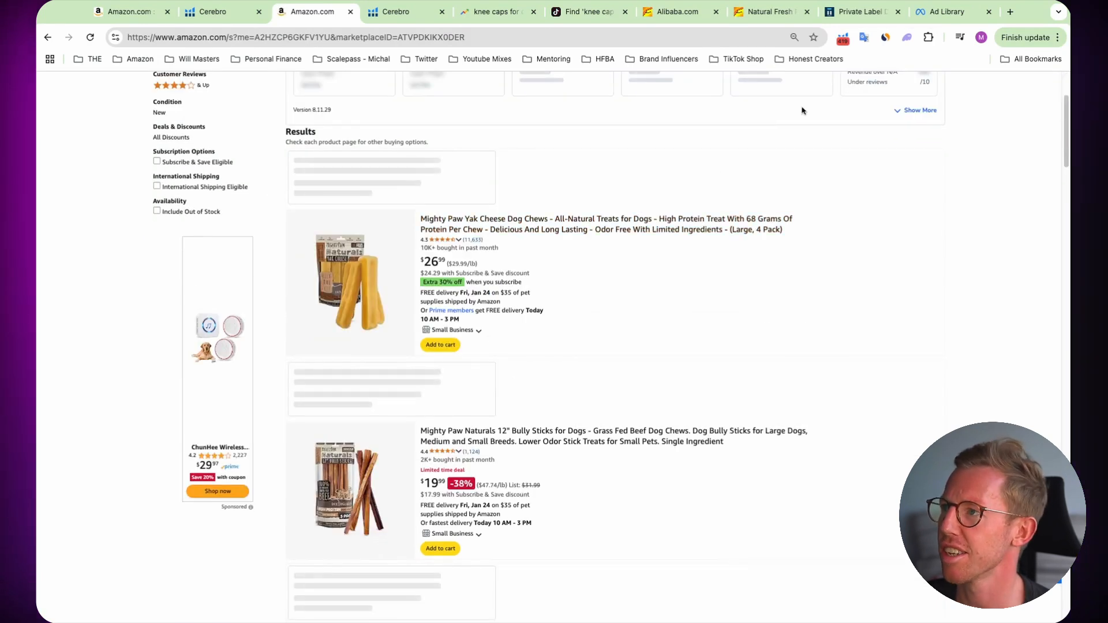
click(843, 40)
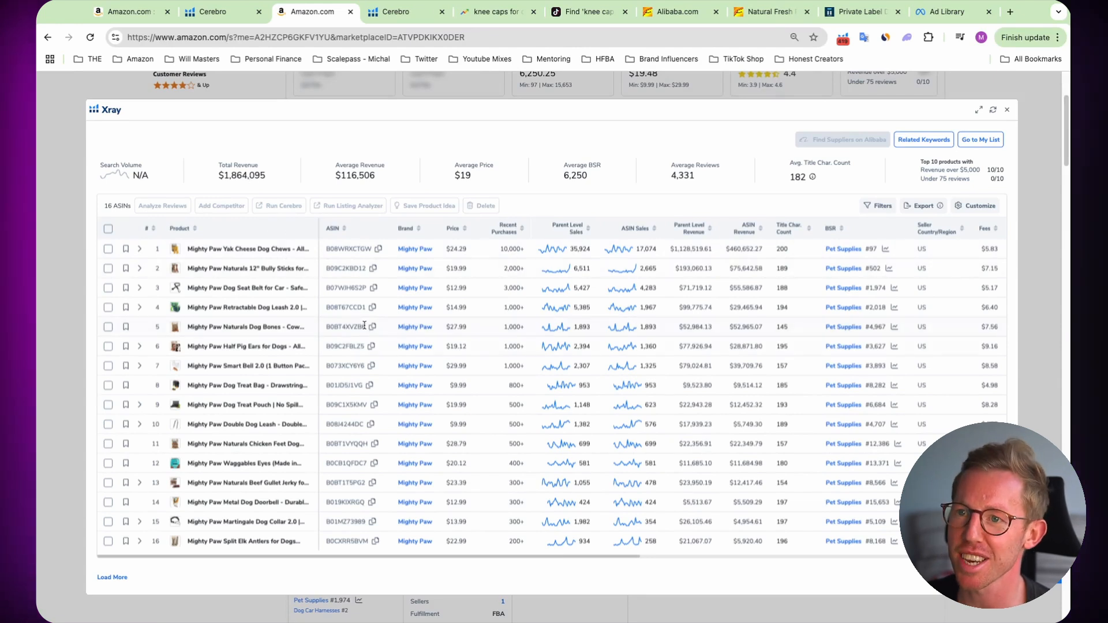
scroll(369, 353, down, 3)
scroll(369, 353, down, 3)
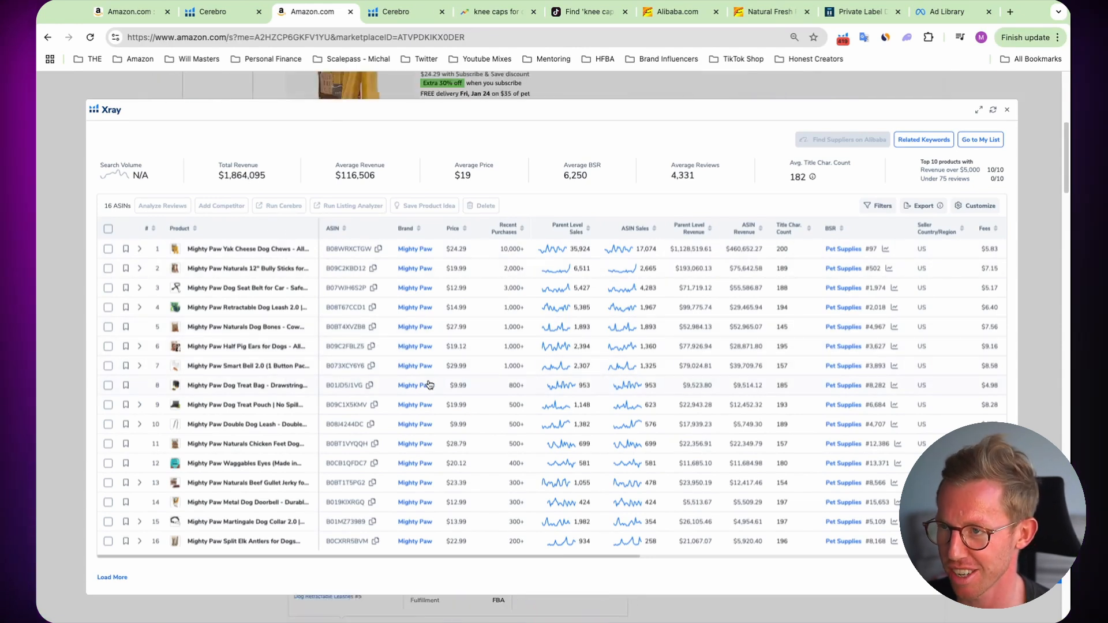
scroll(431, 379, up, 3)
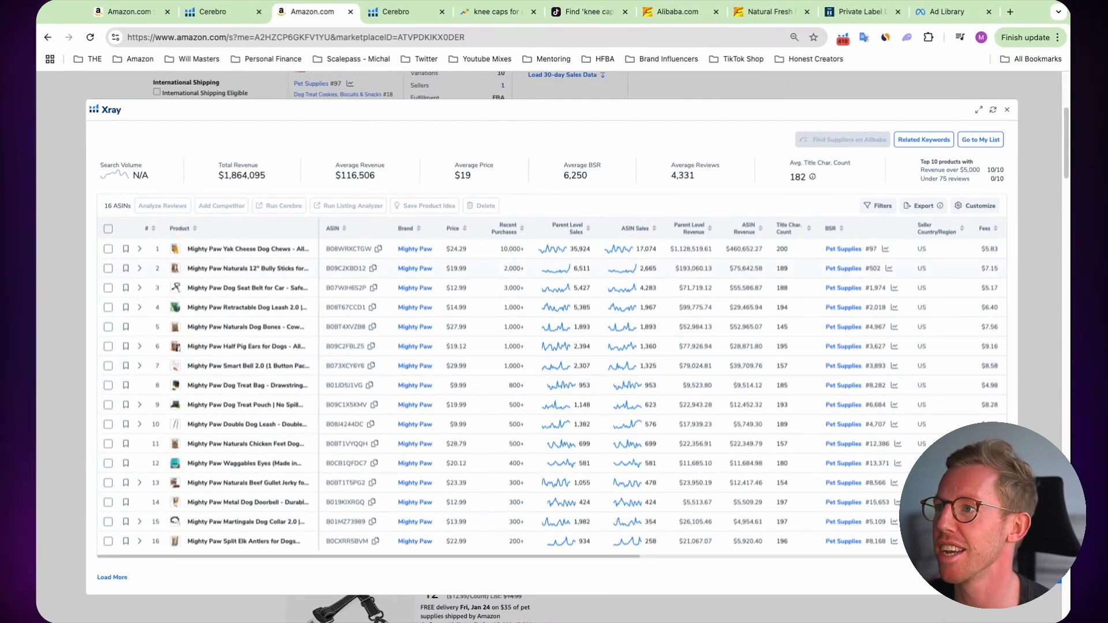
scroll(314, 265, up, 2)
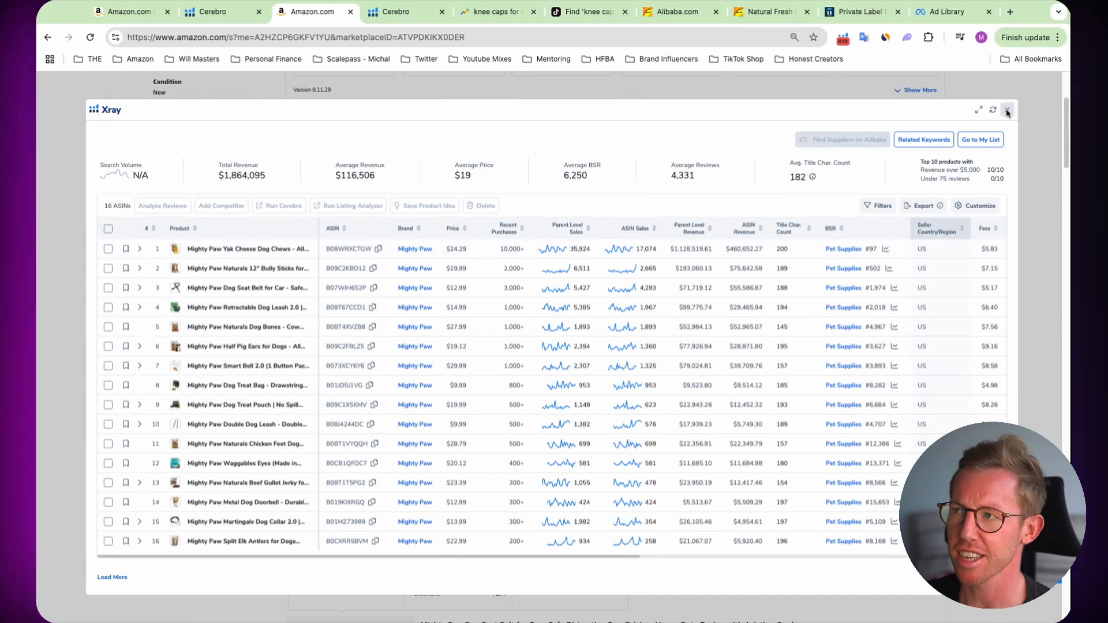
Open amazon.co.uk in a new browser tab.
click(1010, 12)
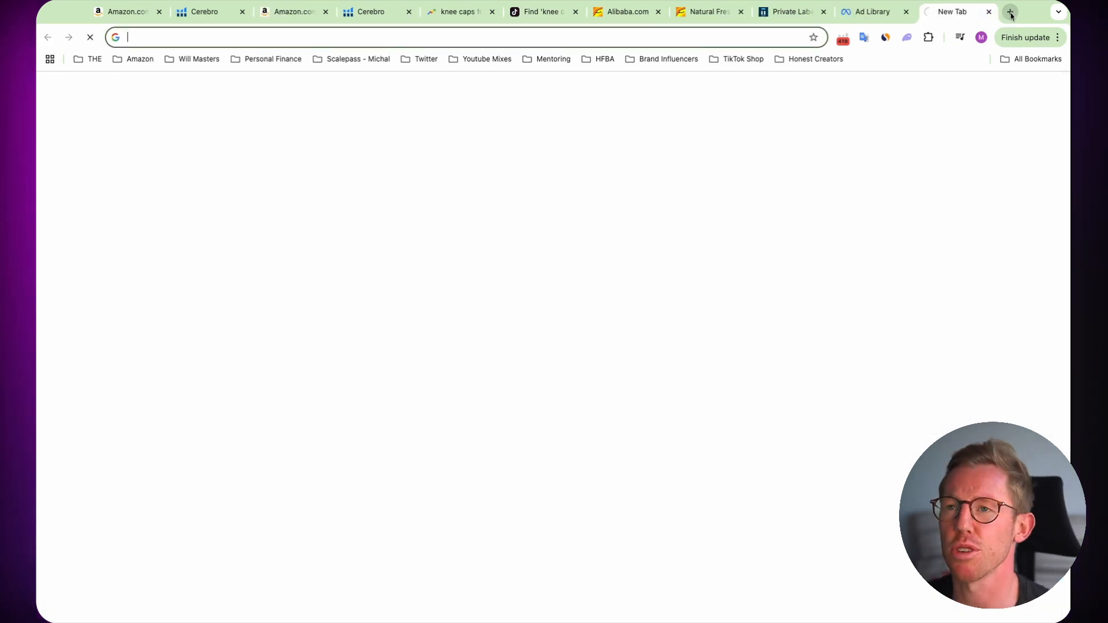
text(amazo)
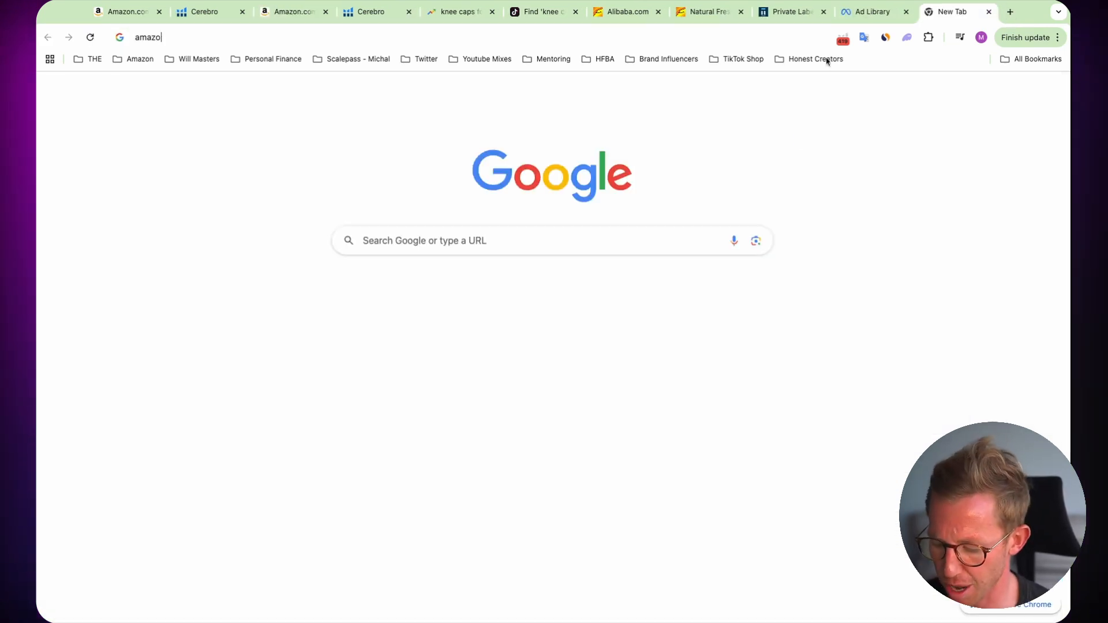
text(n.co.uk)
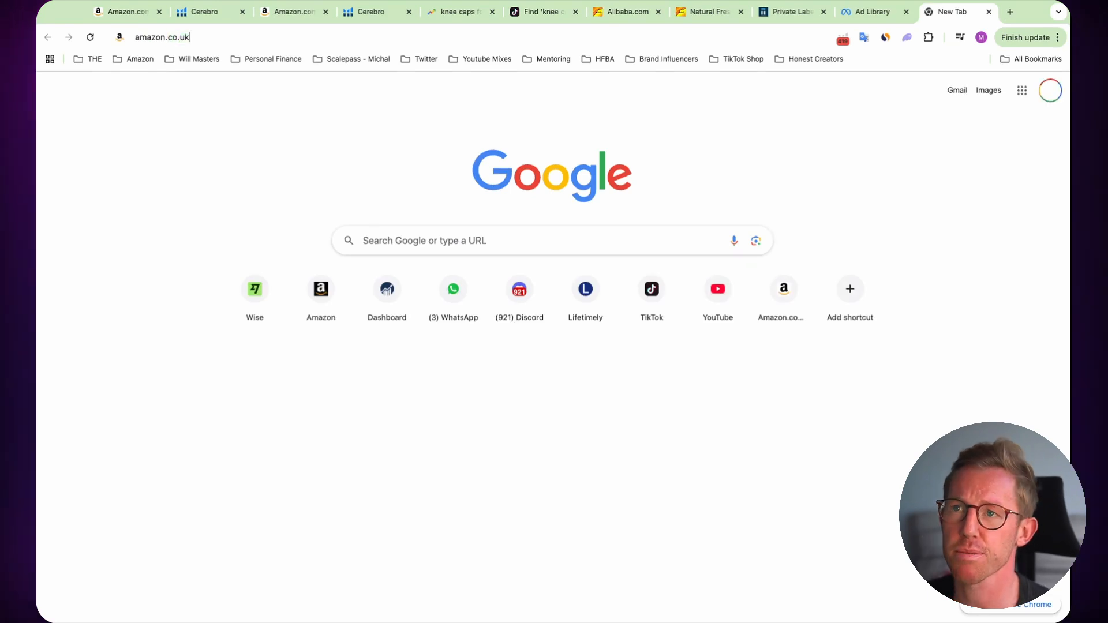
key(Return)
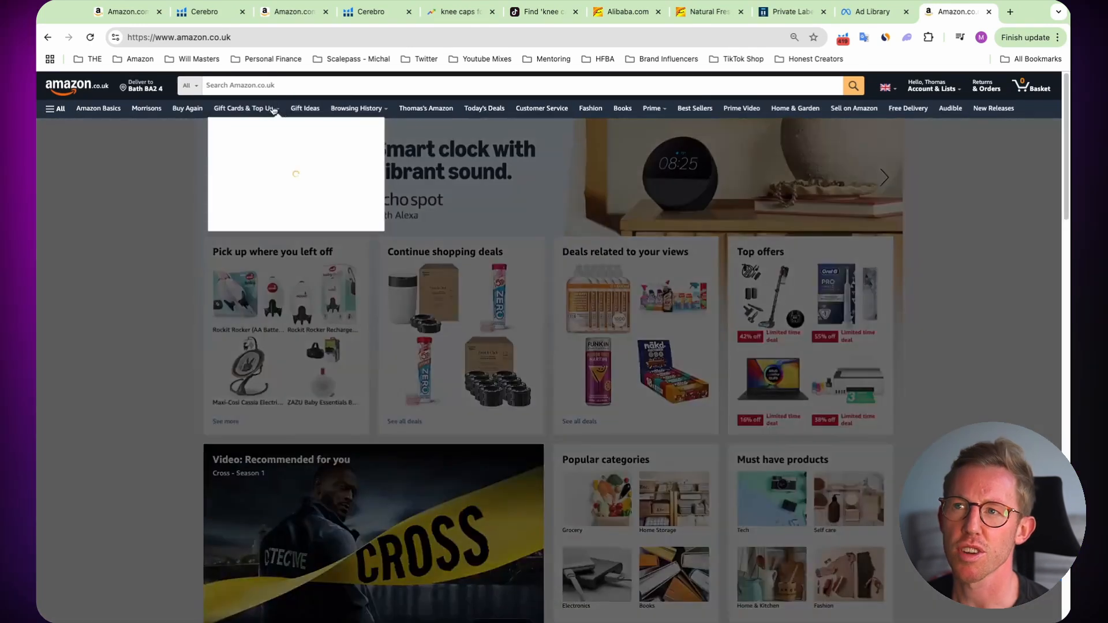
Search Amazon UK for "knee caps for dogs" and look through the results for competing dog treats.
click(267, 86)
text(k)
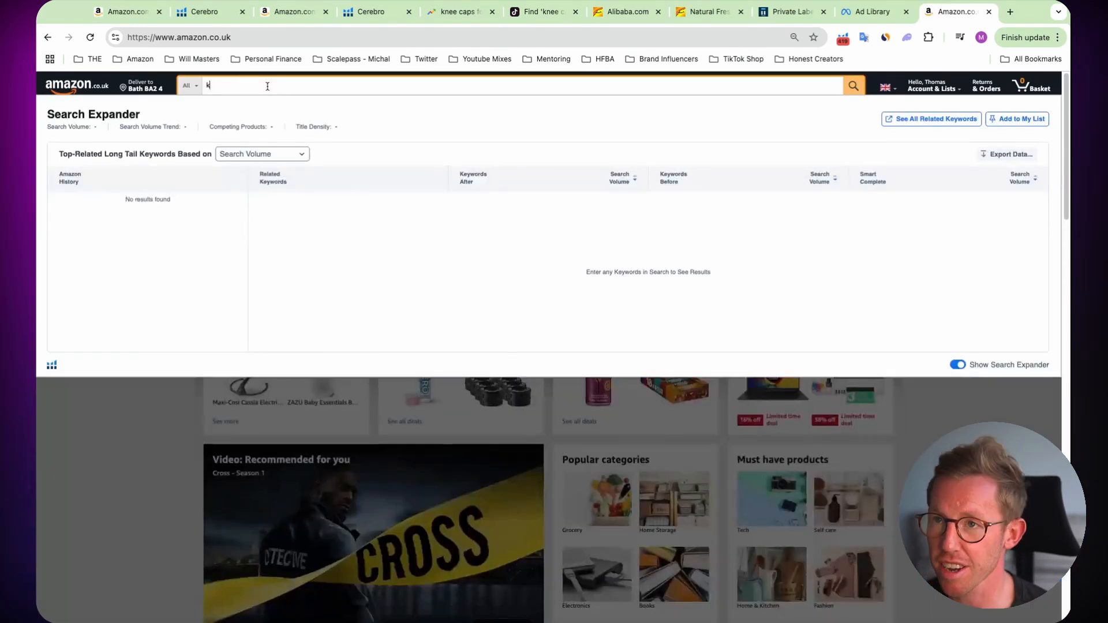
text(nee caps for dogs)
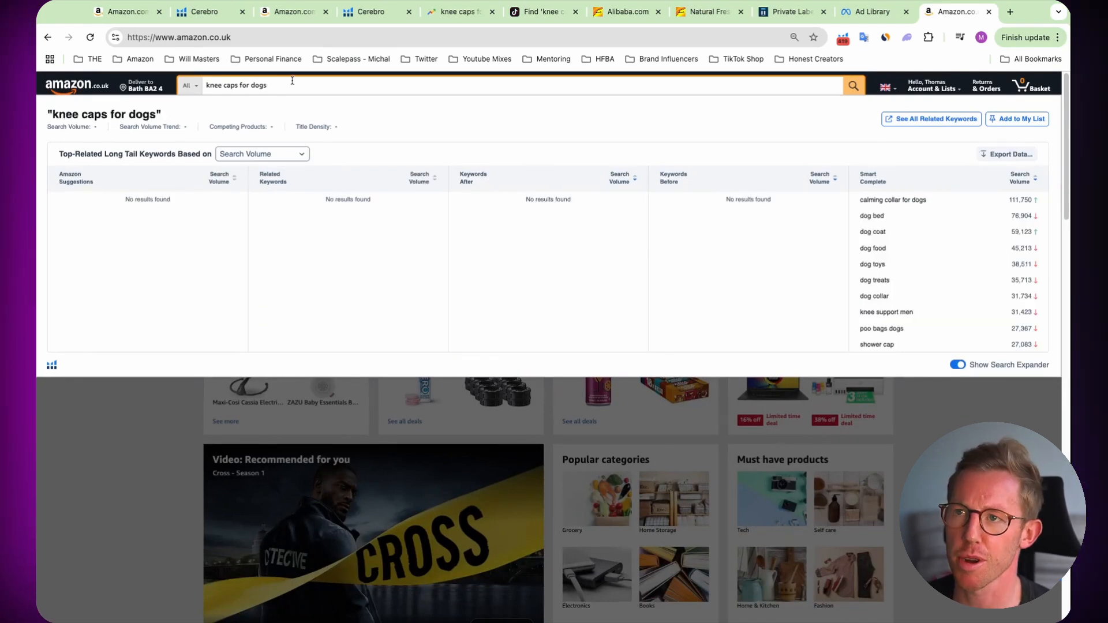
key(Return)
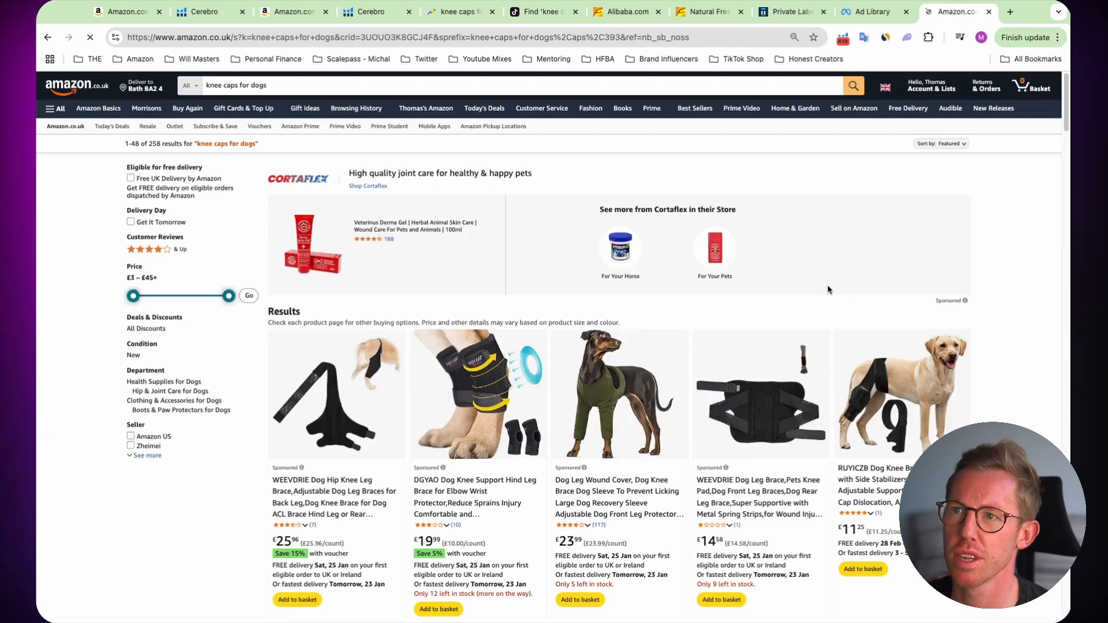
scroll(740, 302, down, 8)
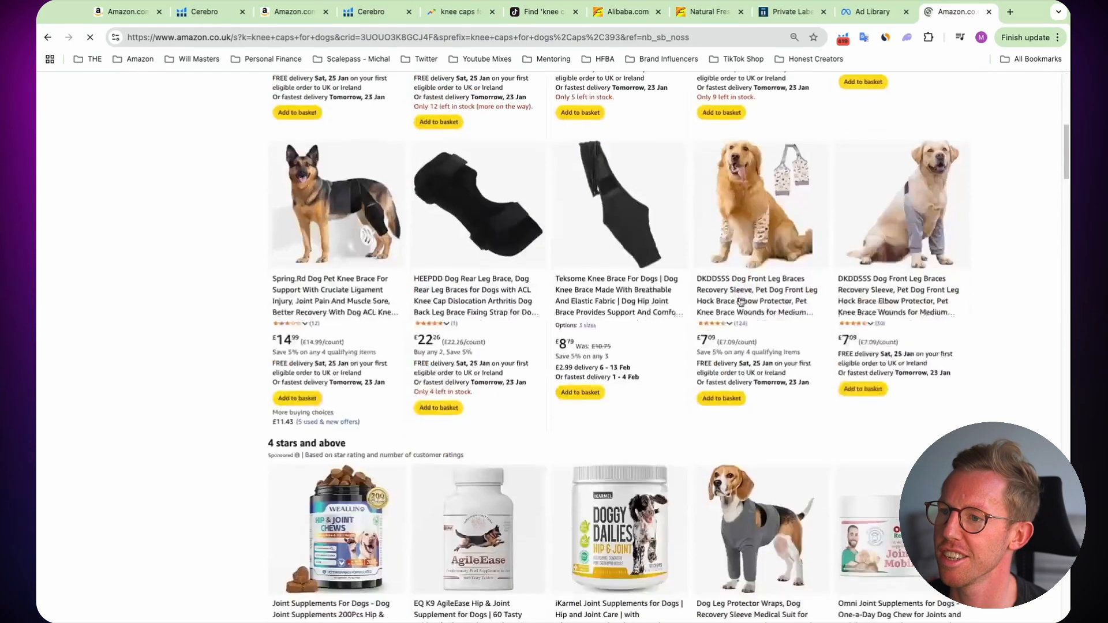
scroll(740, 302, down, 7)
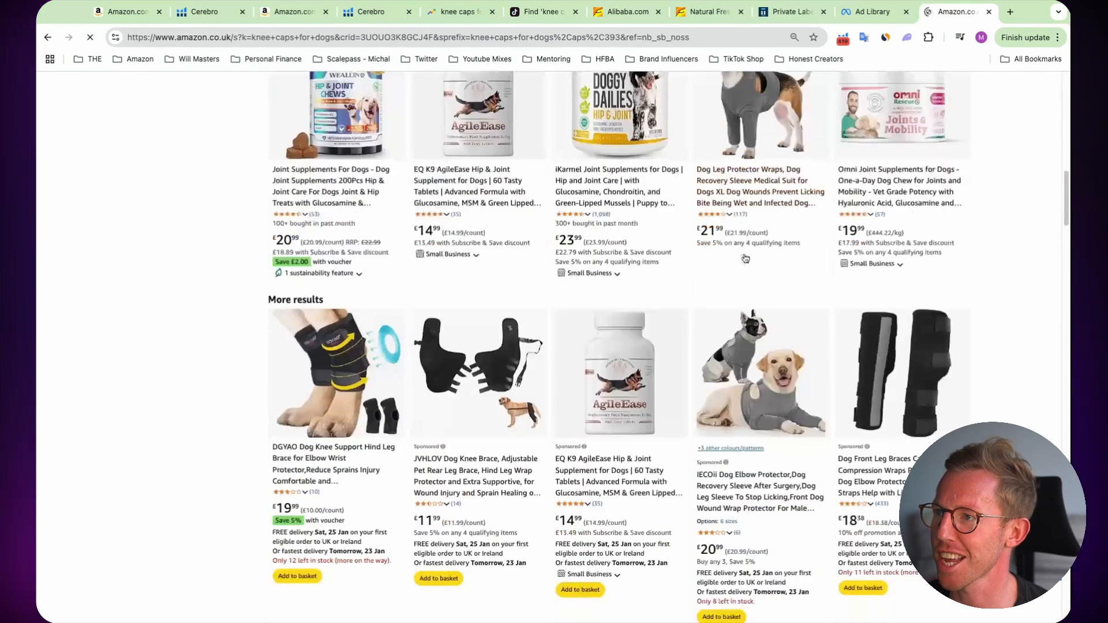
scroll(745, 258, down, 16)
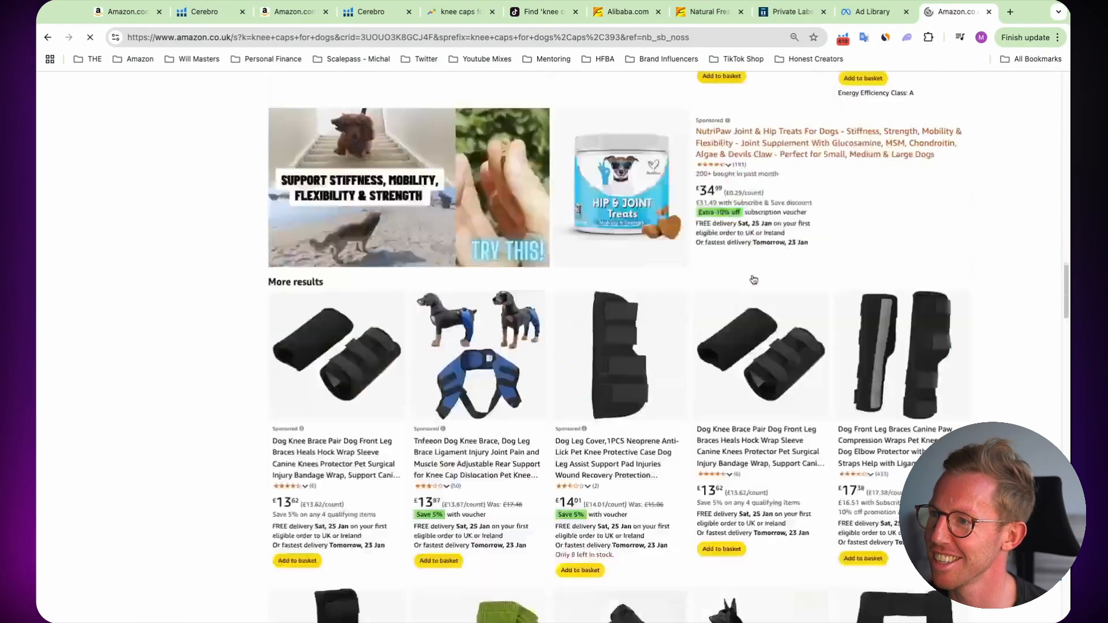
scroll(754, 280, down, 20)
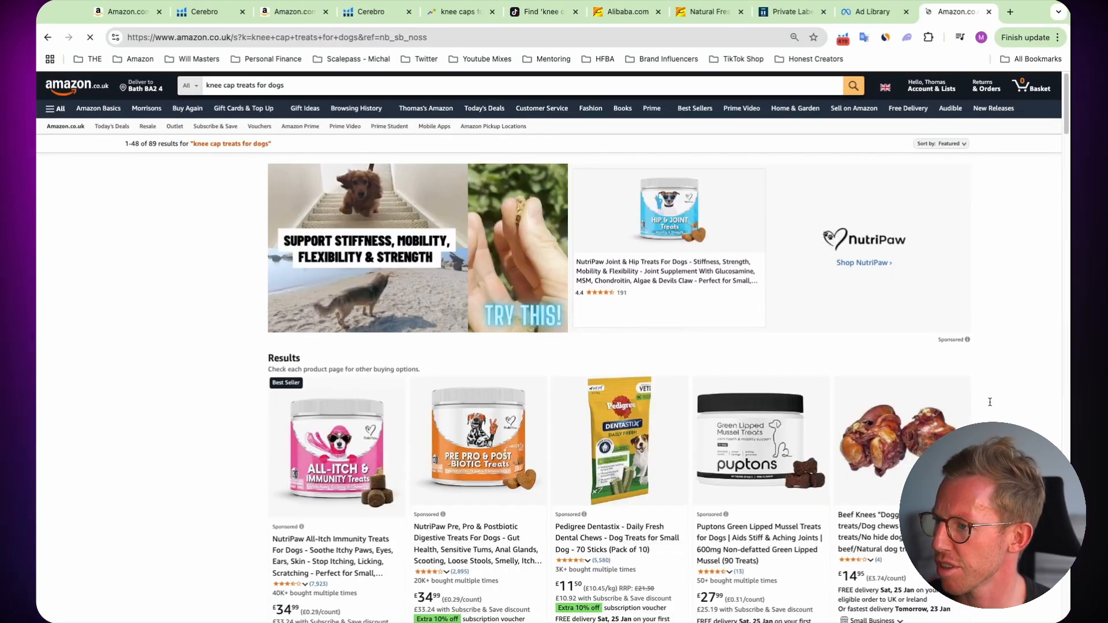
Examine the Amazon UK results for "knee cap treats for dogs" to find competing beef knee products and their prices and reviews.
scroll(988, 401, down, 2)
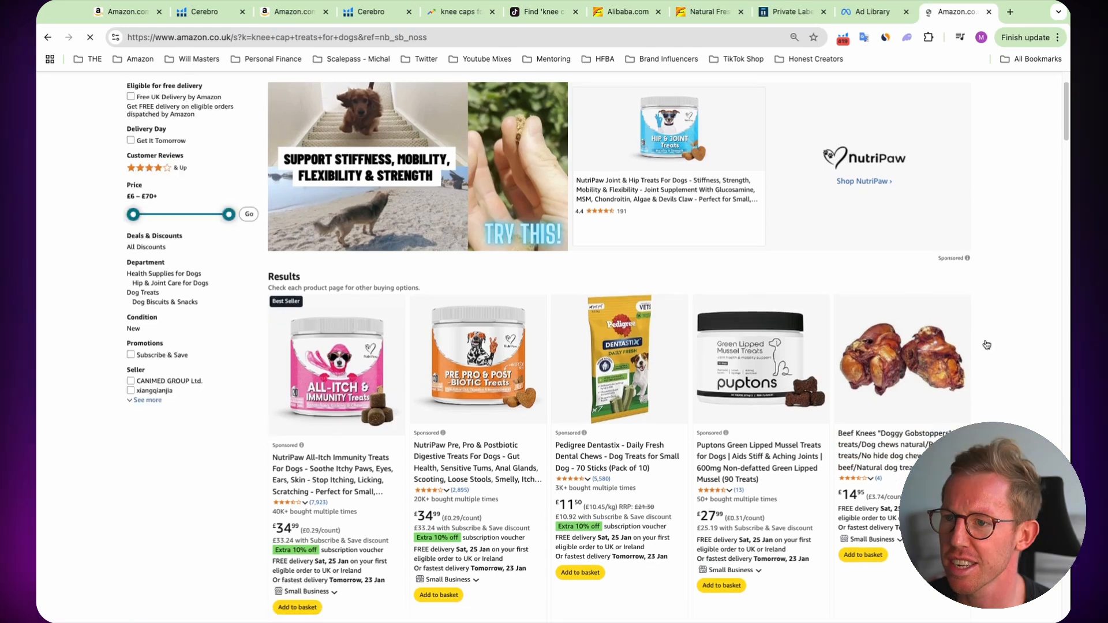
scroll(986, 344, down, 1)
scroll(986, 344, down, 2)
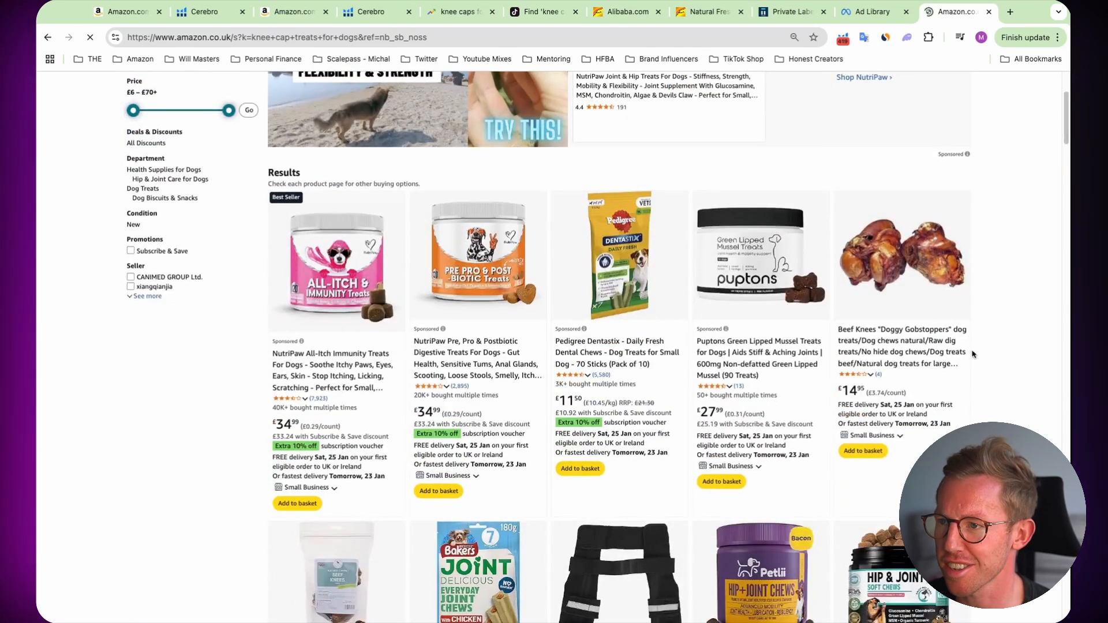
scroll(969, 353, down, 1)
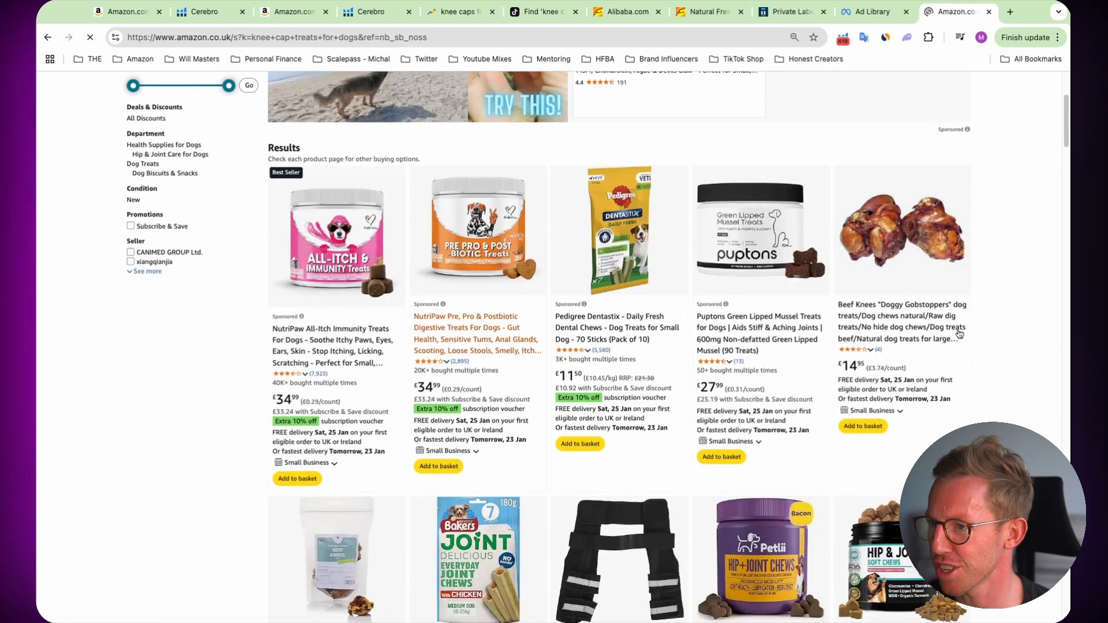
scroll(963, 334, down, 1)
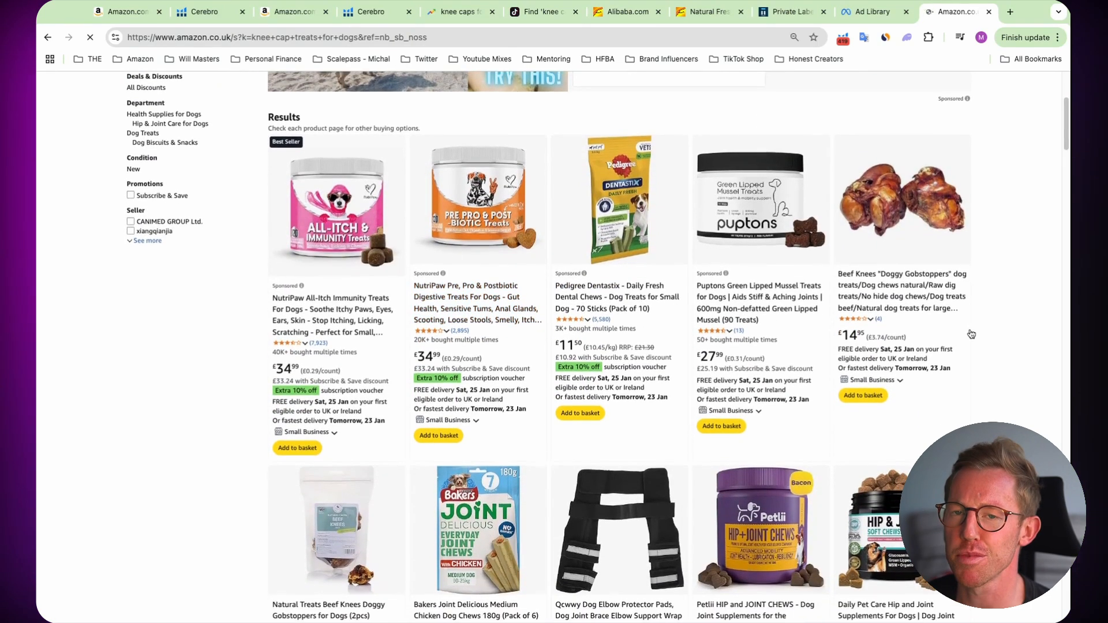
scroll(971, 333, down, 2)
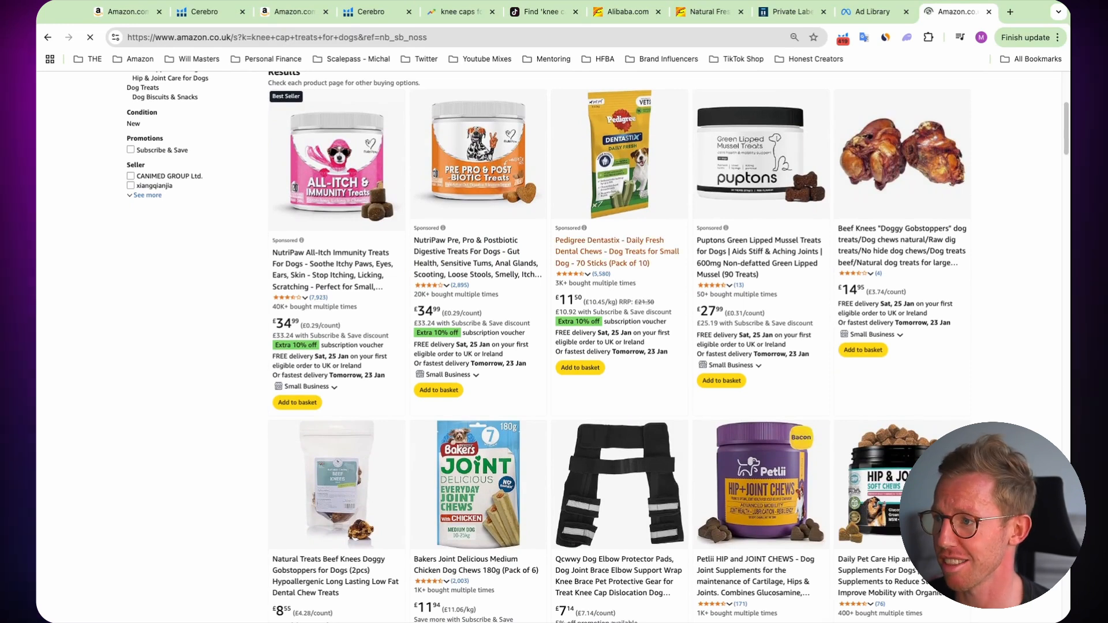
scroll(506, 142, down, 3)
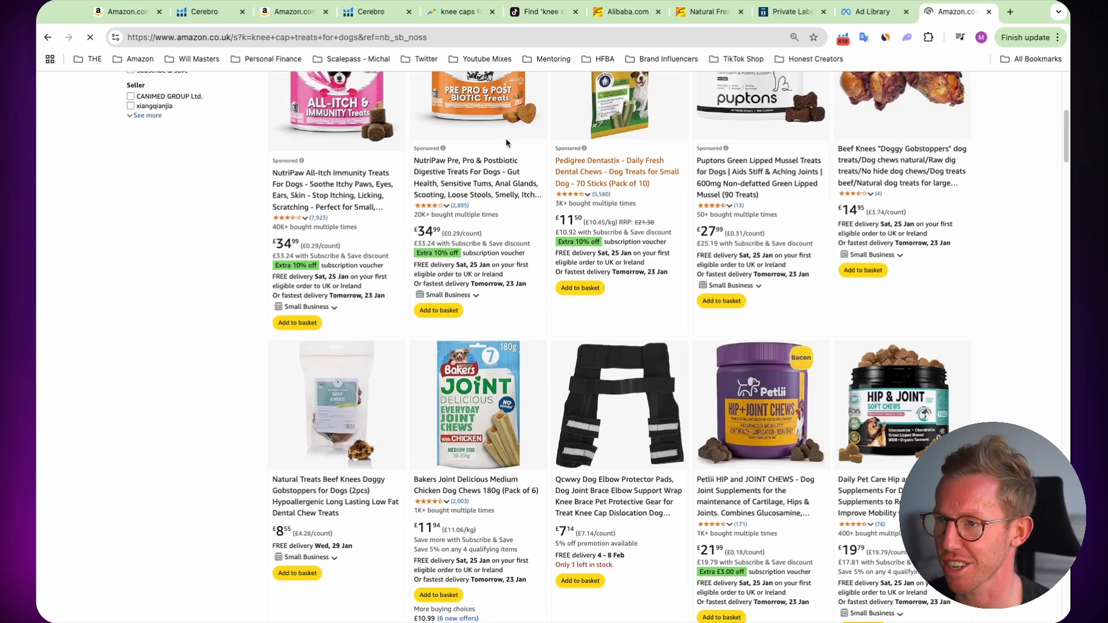
scroll(507, 143, down, 5)
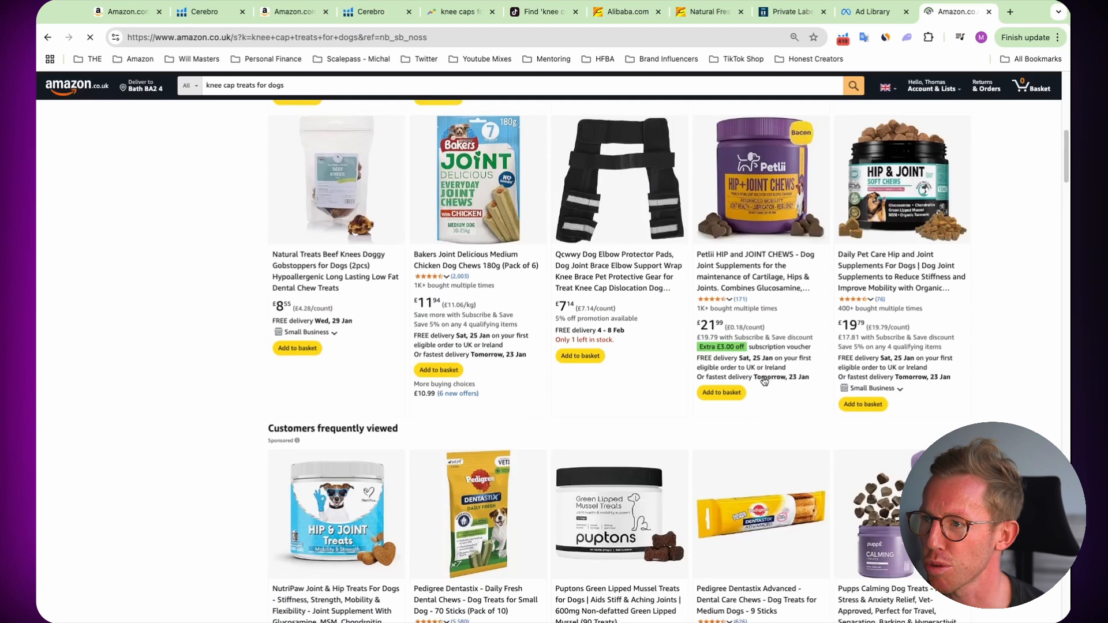
scroll(764, 381, down, 10)
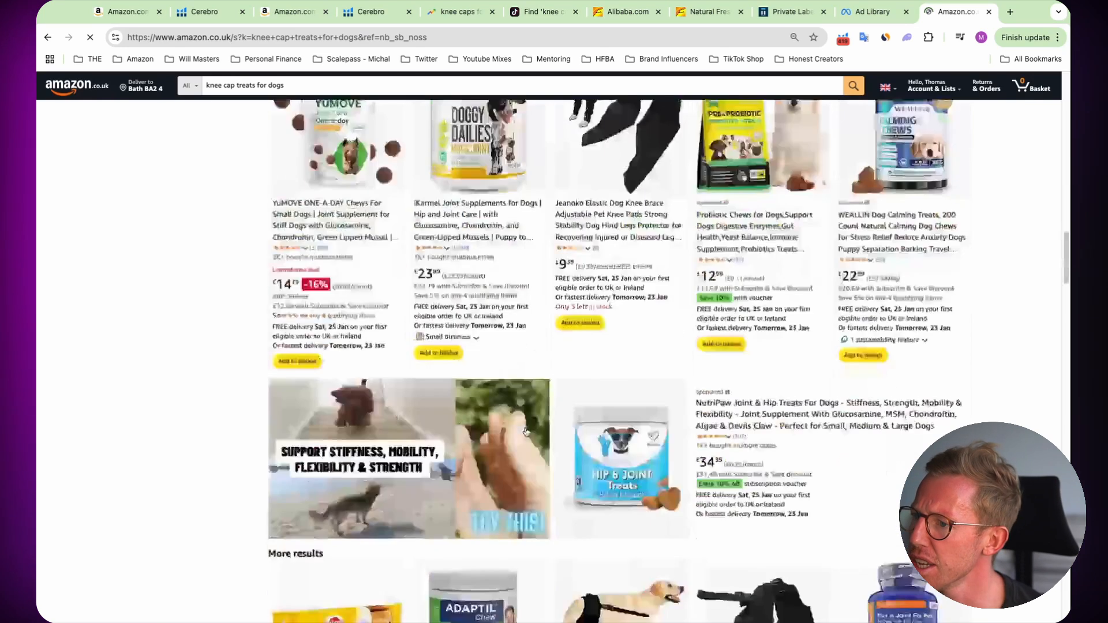
scroll(525, 430, down, 10)
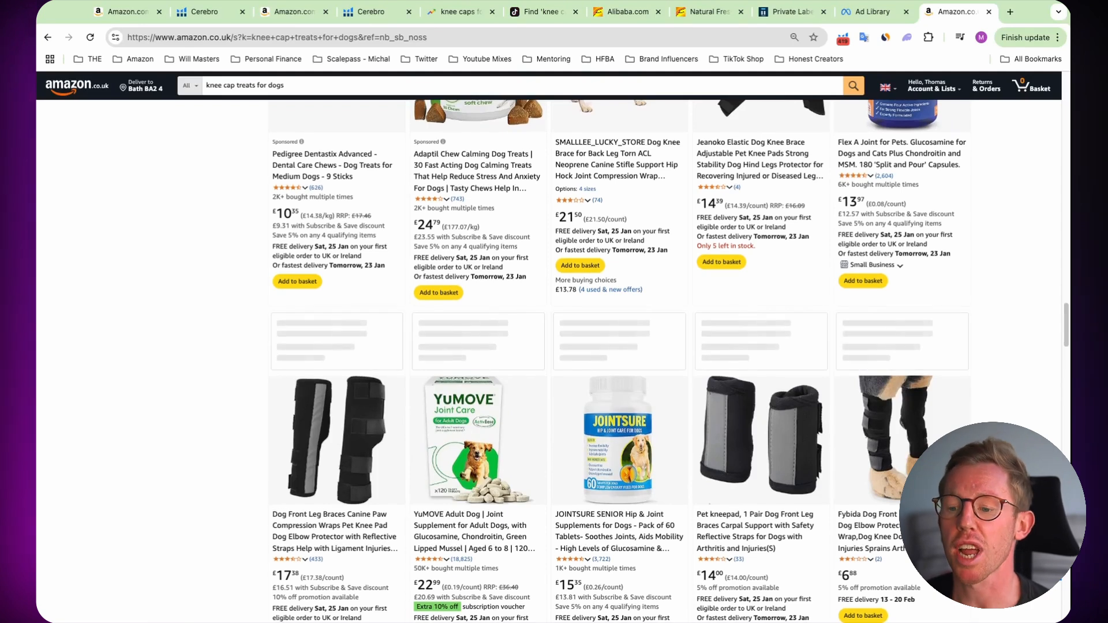
scroll(1067, 330, up, 20)
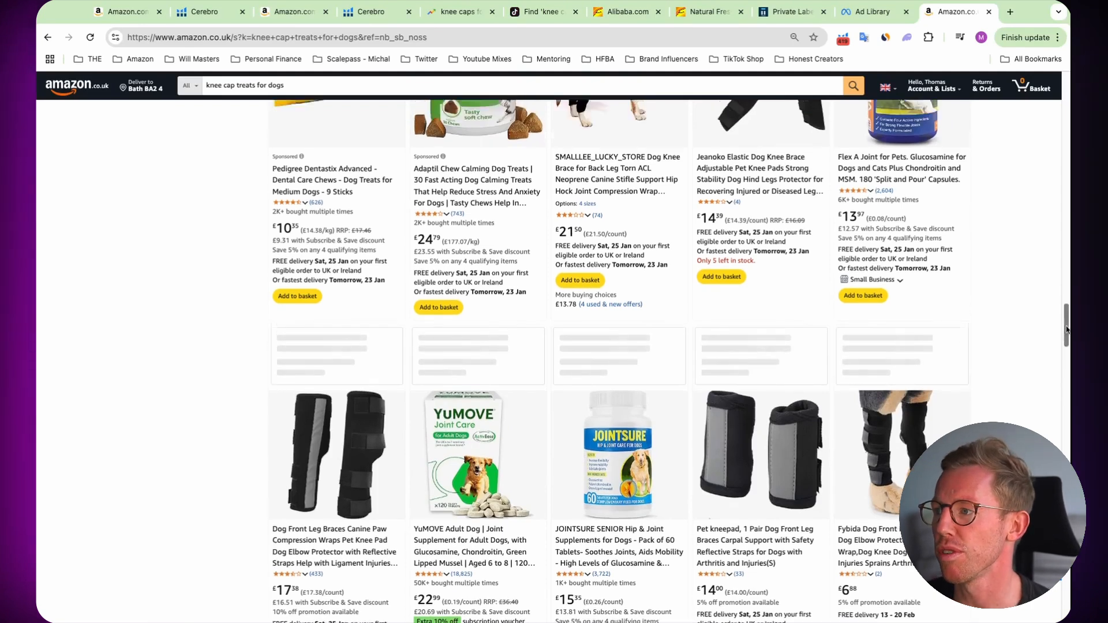
scroll(1066, 330, up, 5)
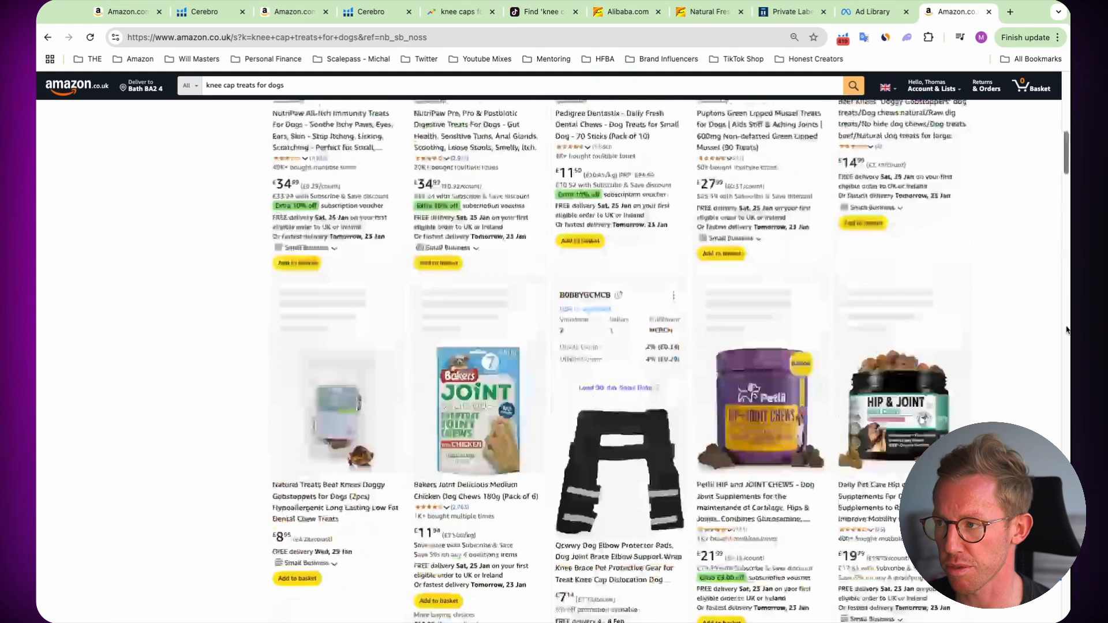
scroll(1066, 330, up, 6)
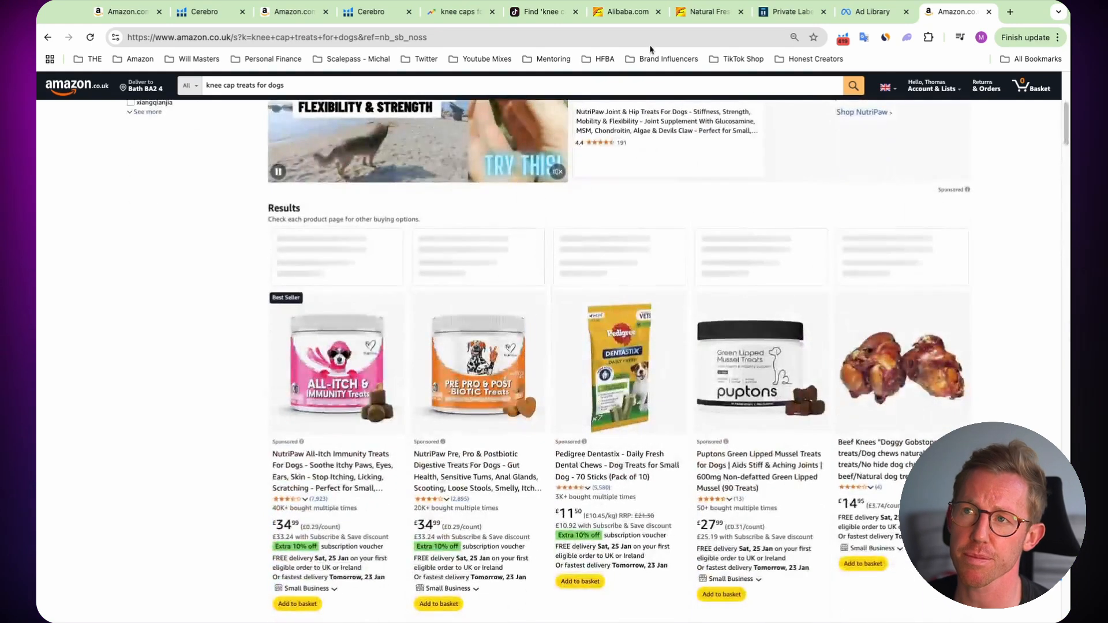
Return to the Xray data for Mighty Paw's products, review the parent-level revenue and ASIN sales, and close Xray.
click(281, 14)
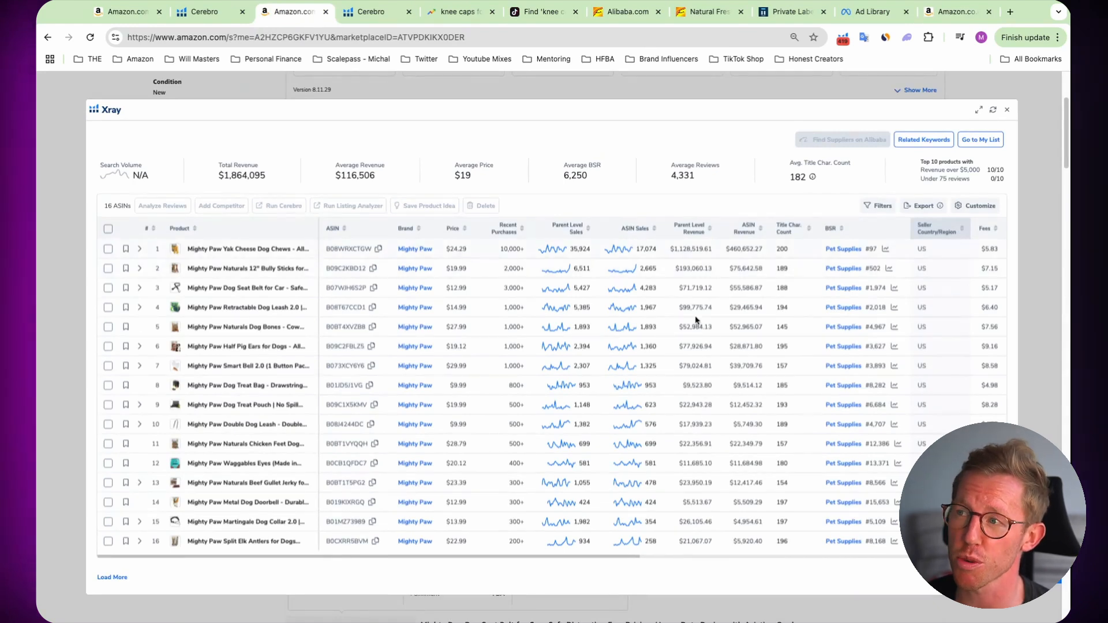
mouse_move(688, 229)
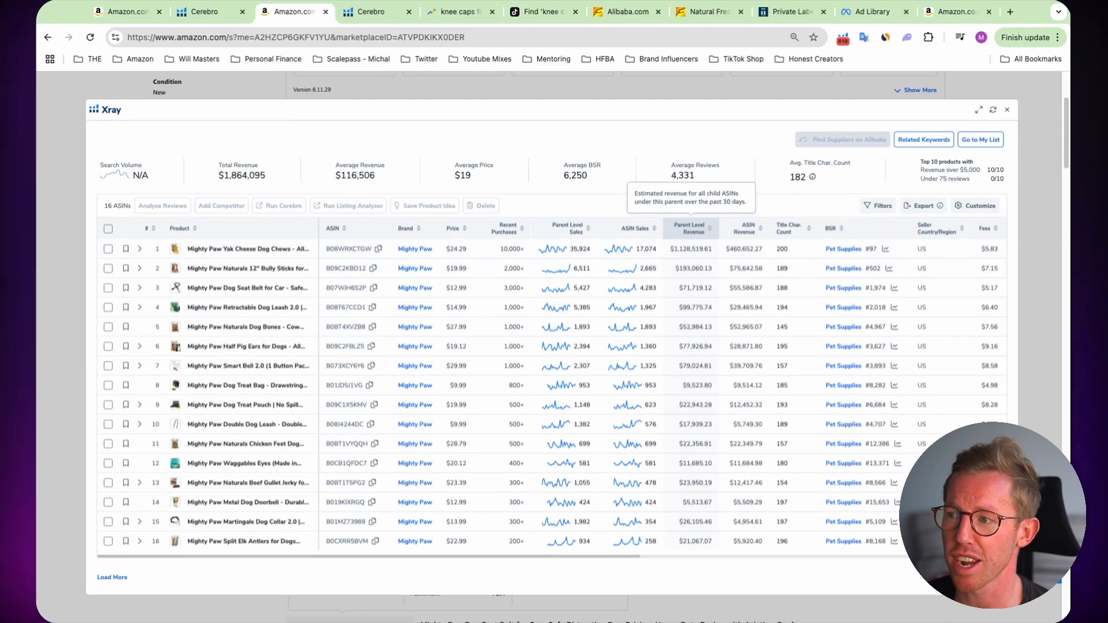
scroll(710, 277, down, 3)
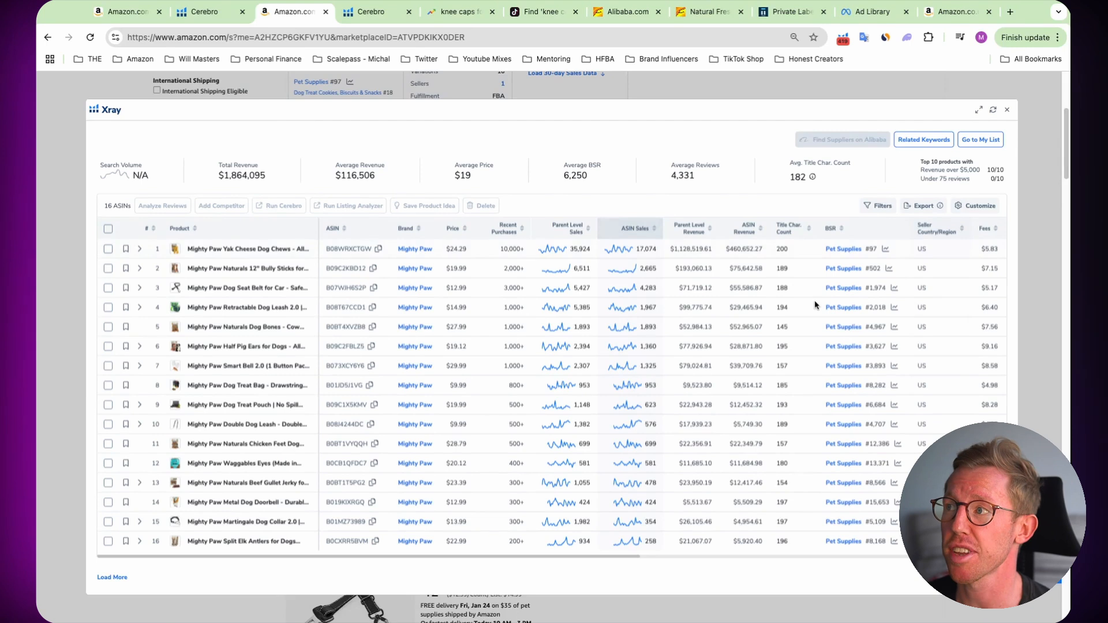
click(1007, 111)
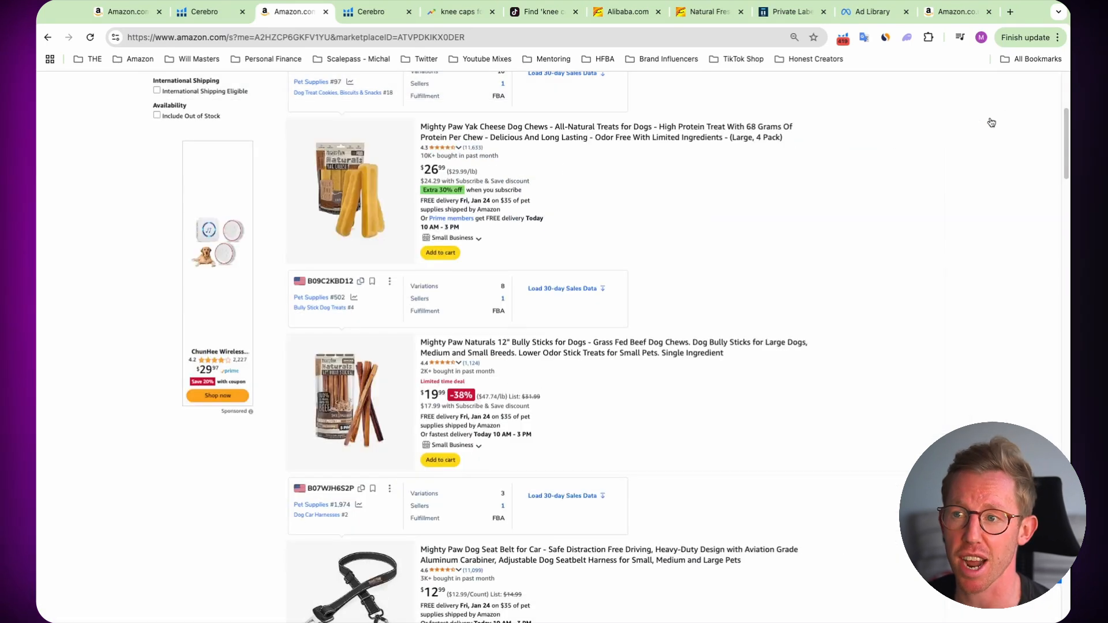
Browse Mighty Paw's Amazon product list from the yak cheese chews past the cow knee caps to the half pig ears.
scroll(436, 328, up, 1)
scroll(436, 328, up, 1)
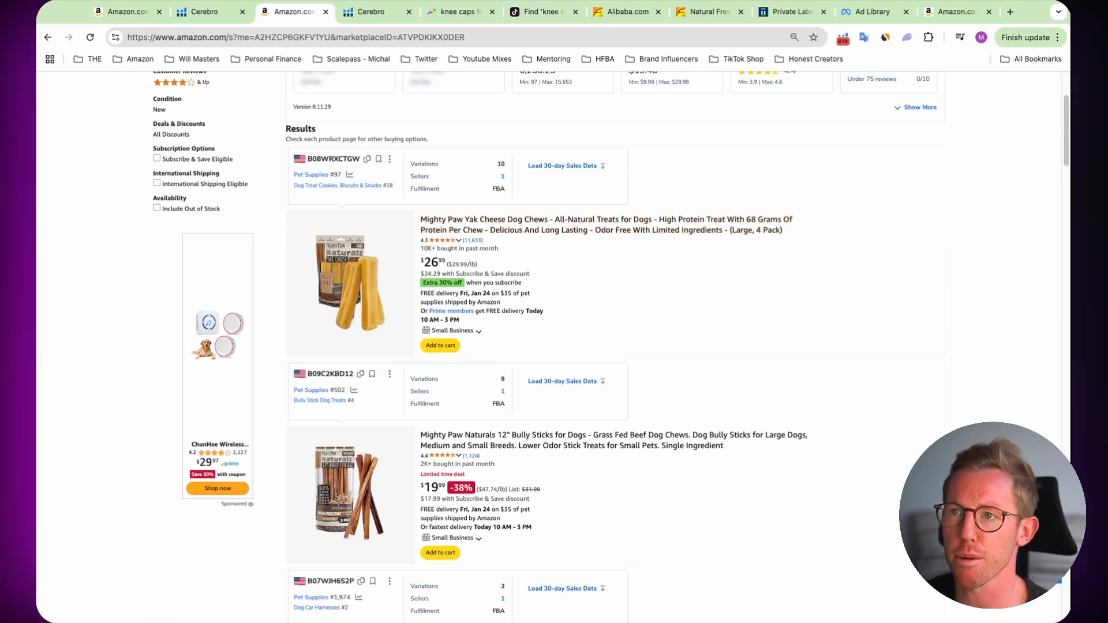
scroll(665, 264, down, 3)
scroll(1056, 230, down, 3)
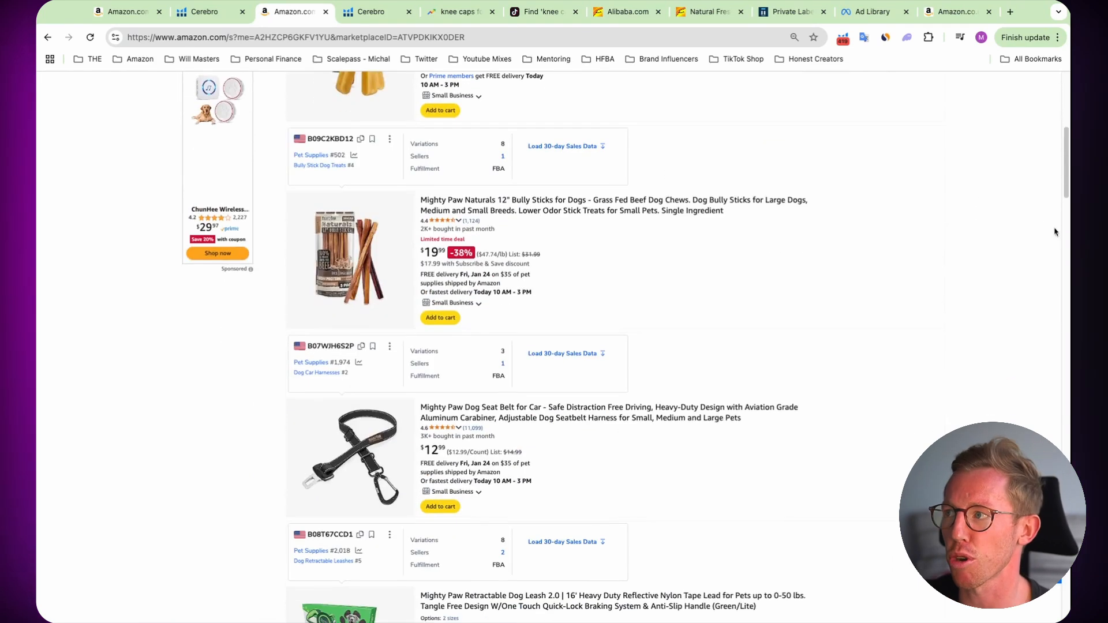
scroll(1067, 183, down, 9)
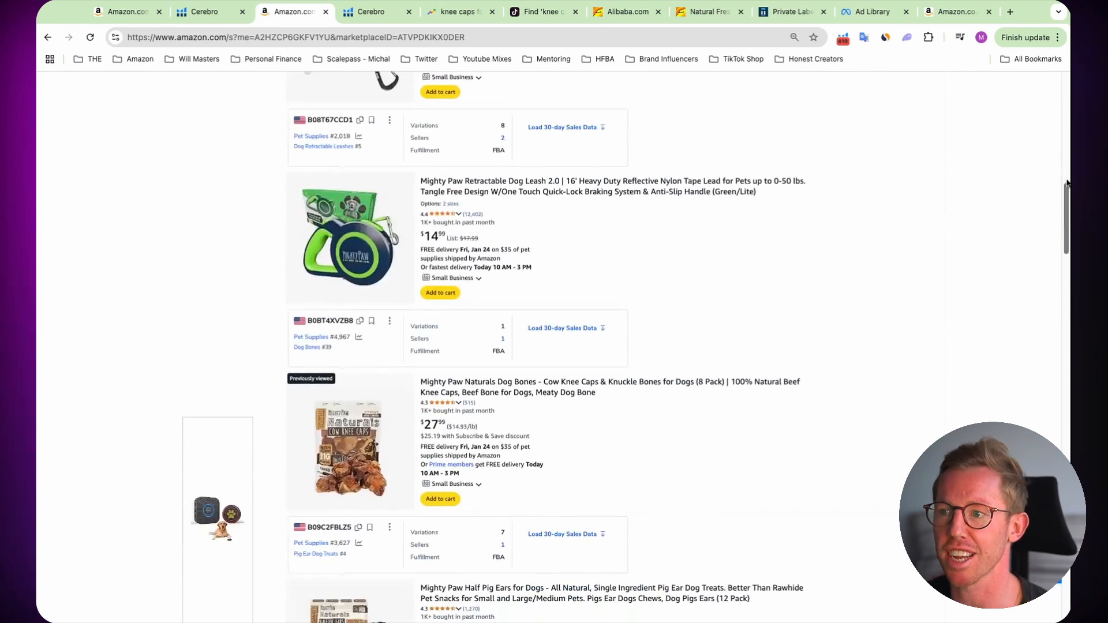
scroll(1067, 183, down, 7)
scroll(464, 261, down, 1)
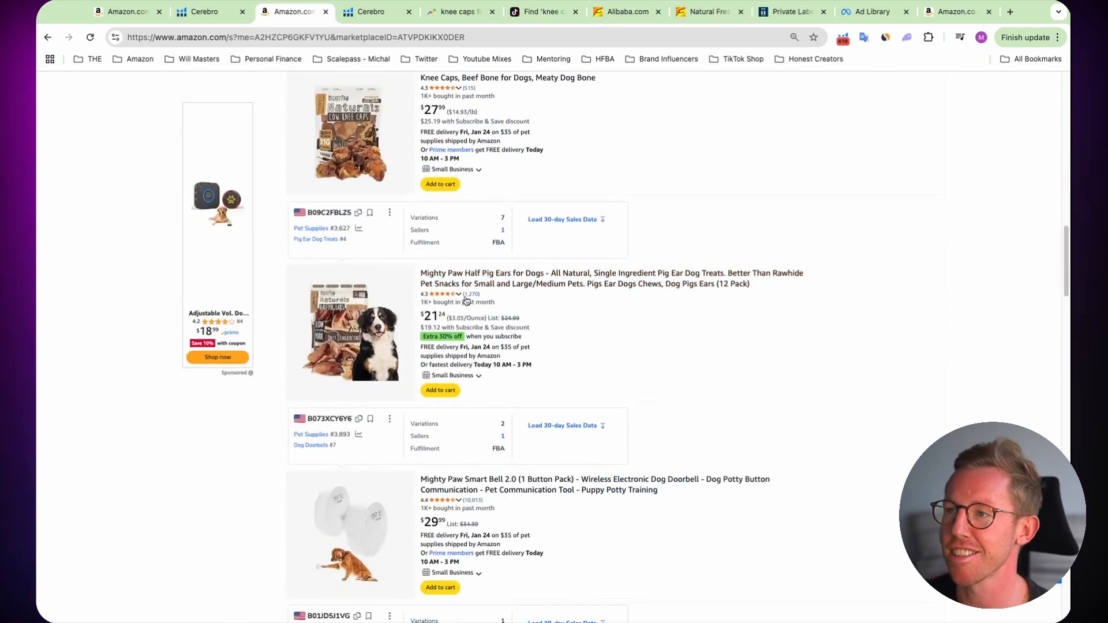